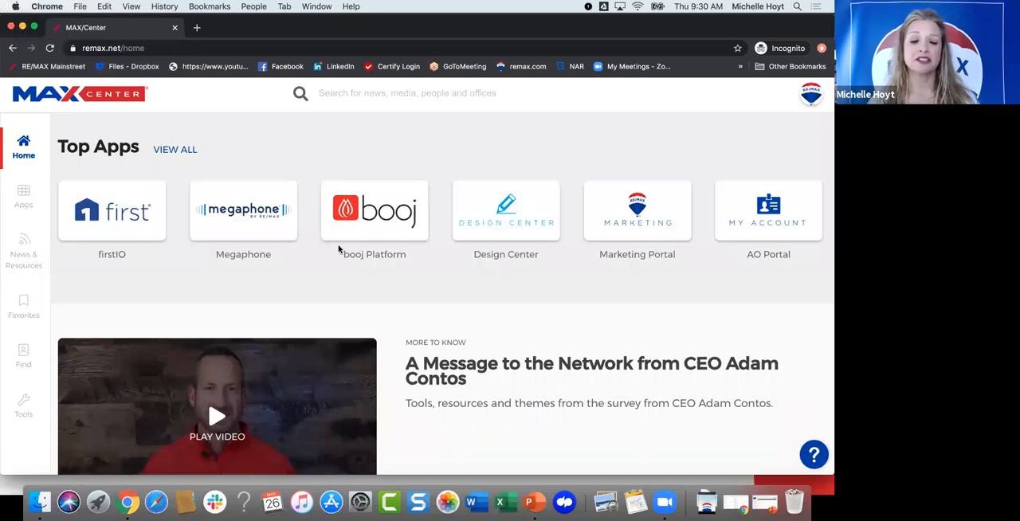
Step: Open the full list of apps and mark the booj Platform as a favorite
left_click(20, 192)
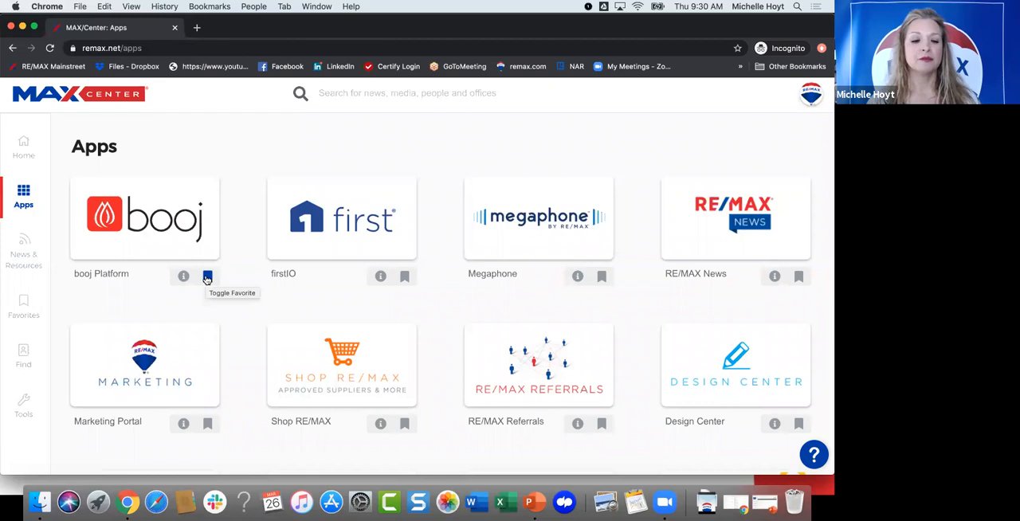
left_click(208, 277)
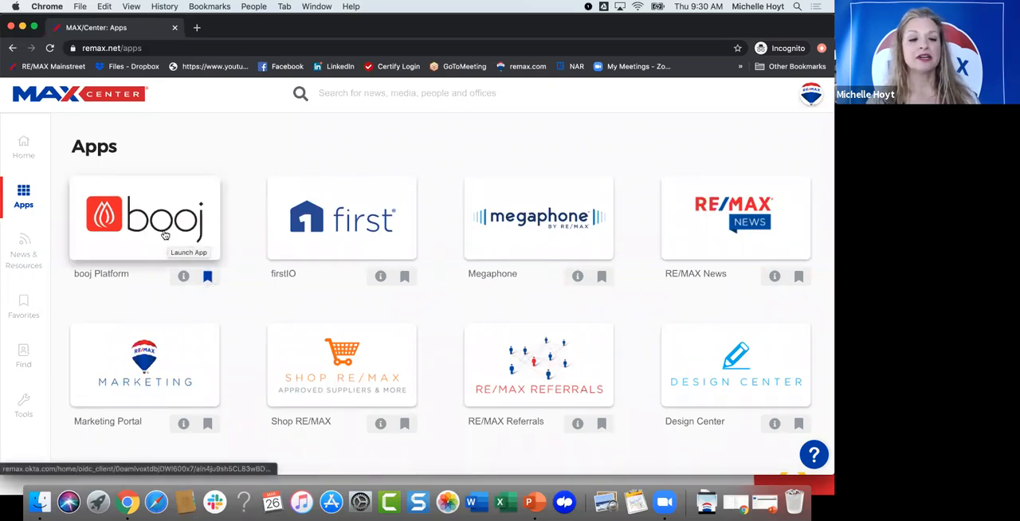
Step: Launch the booj Platform and accept its Terms of Use Agreement
left_click(165, 234)
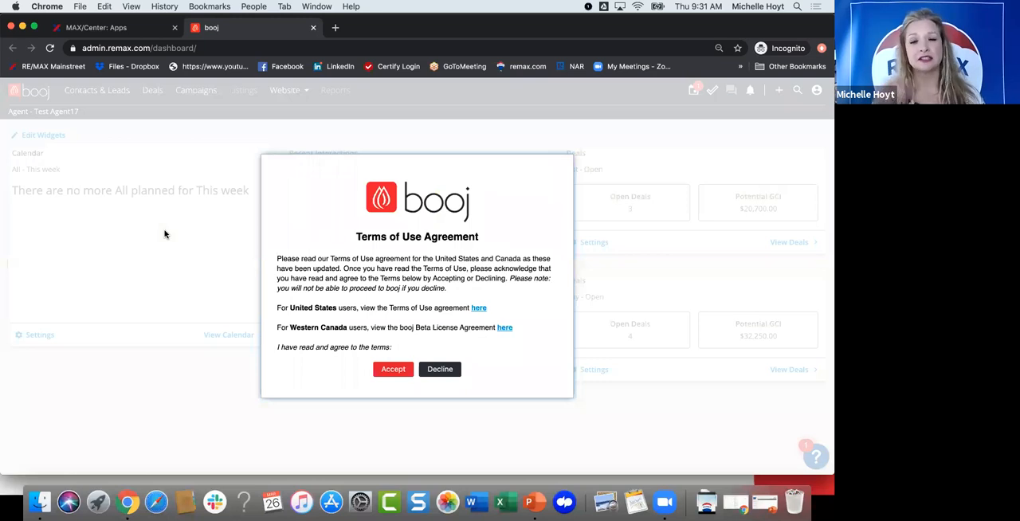
left_click(376, 360)
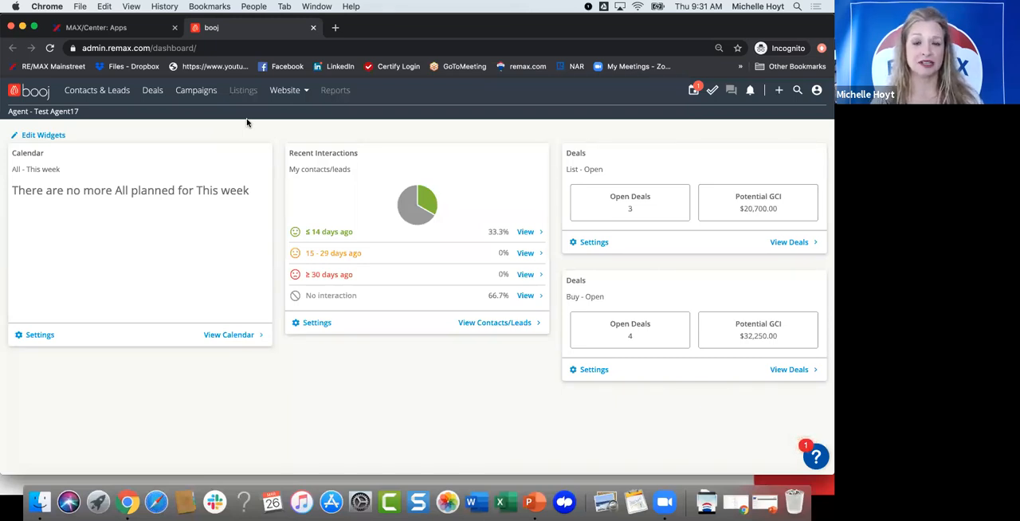
Step: Rearrange the dashboard widgets so List - Open Deals sits in the middle column and Recent Interactions sits above Buy - Open Deals
left_click(48, 135)
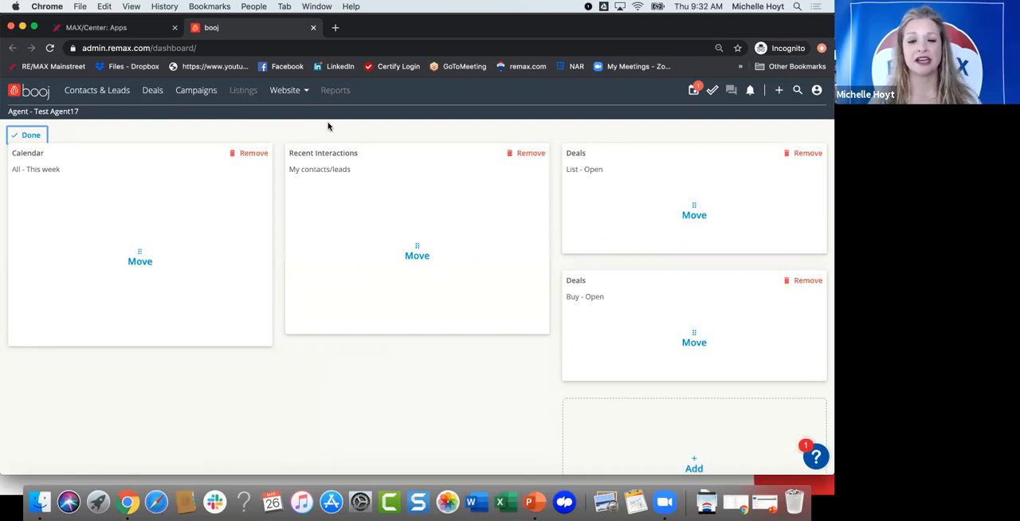
left_click(37, 135)
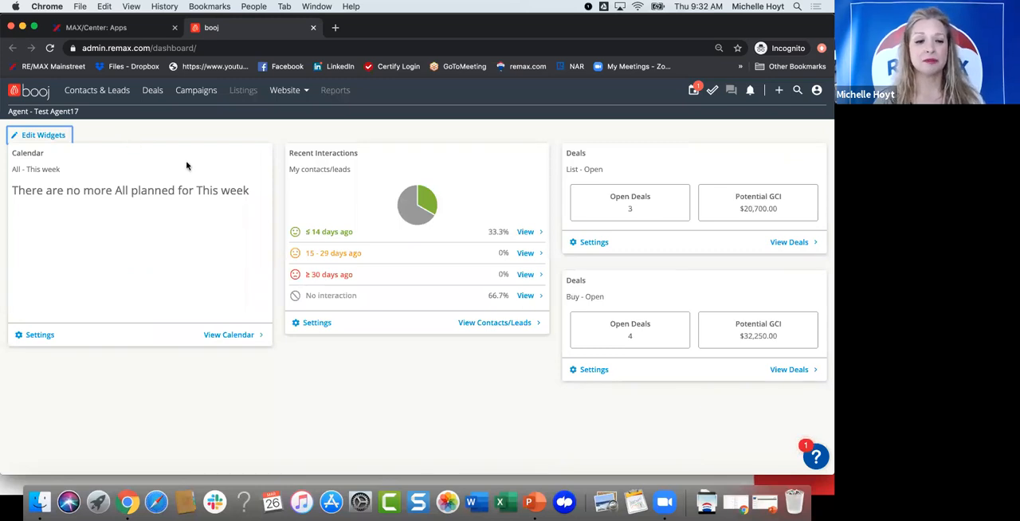
left_click(43, 136)
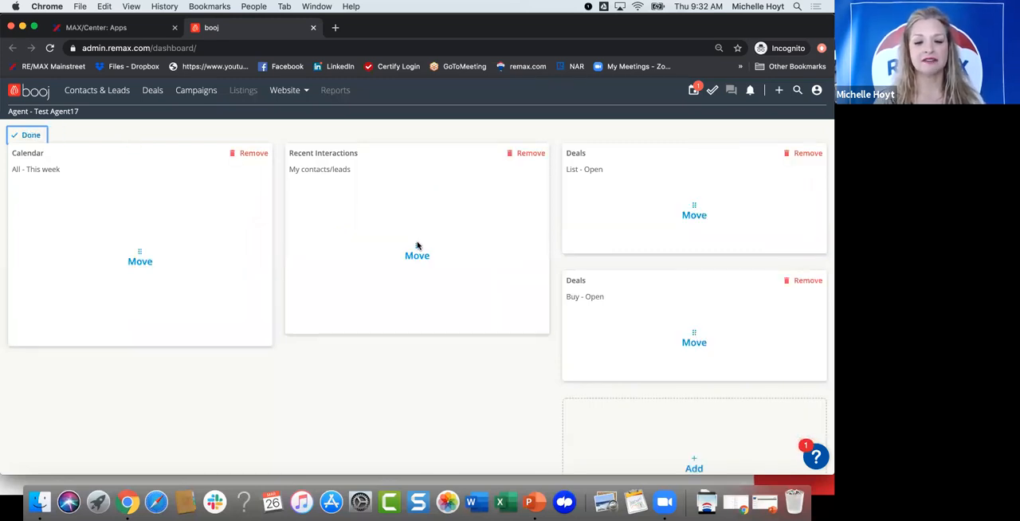
left_click_drag(413, 252, 649, 343)
left_click_drag(608, 196, 324, 185)
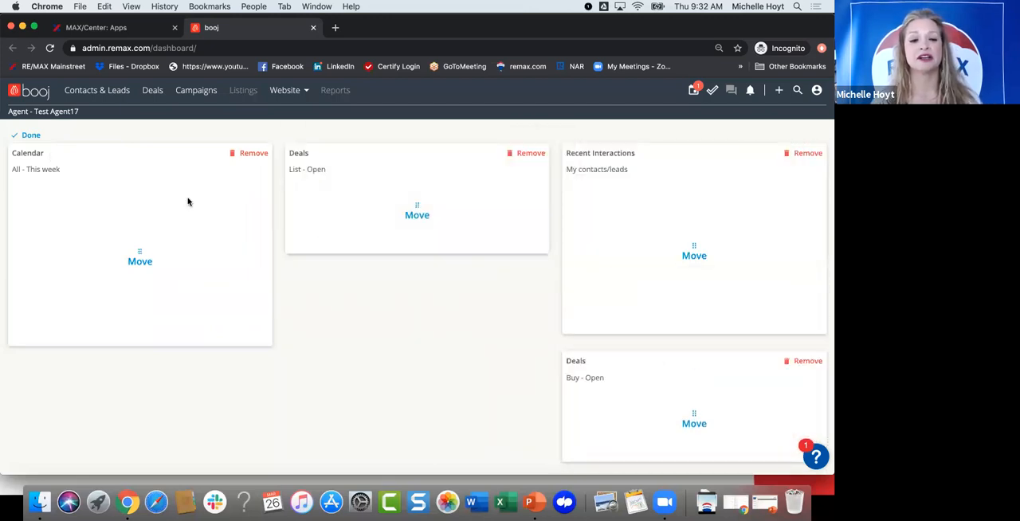
left_click(33, 136)
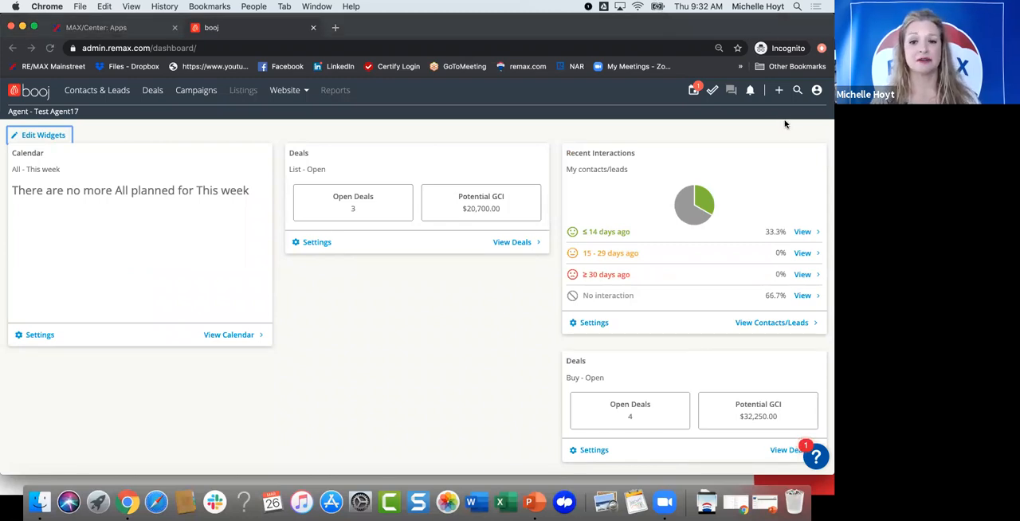
Step: Open the account settings and go to the Contacts & Leads settings page
left_click(817, 91)
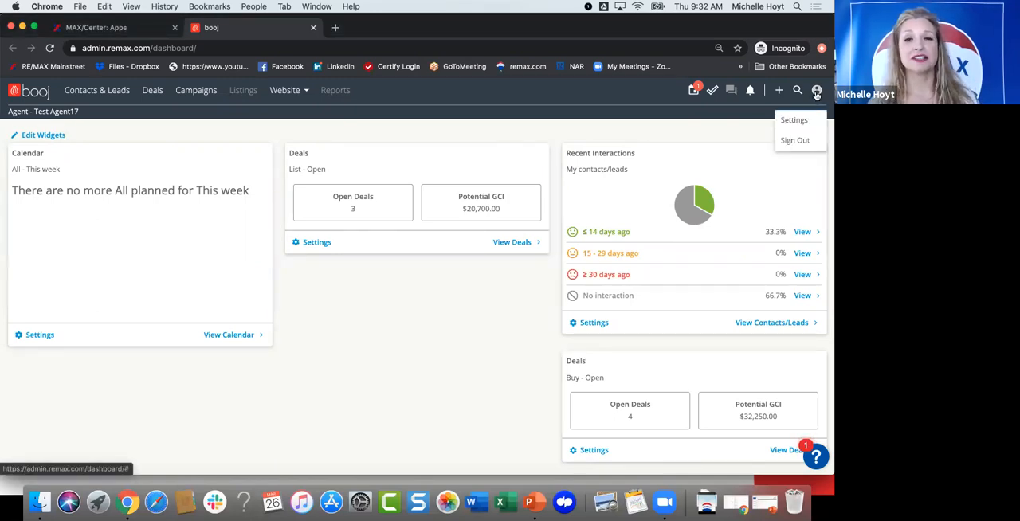
left_click(793, 120)
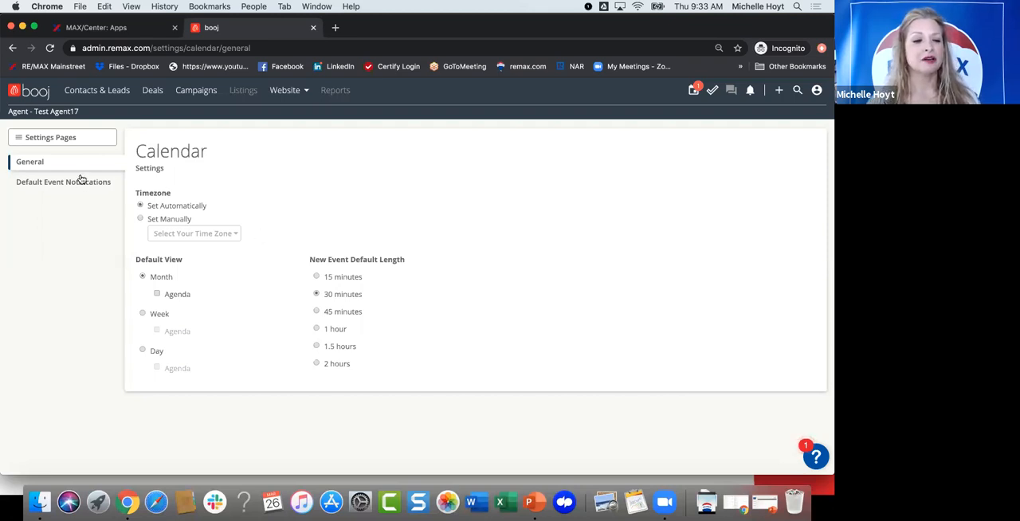
left_click(45, 139)
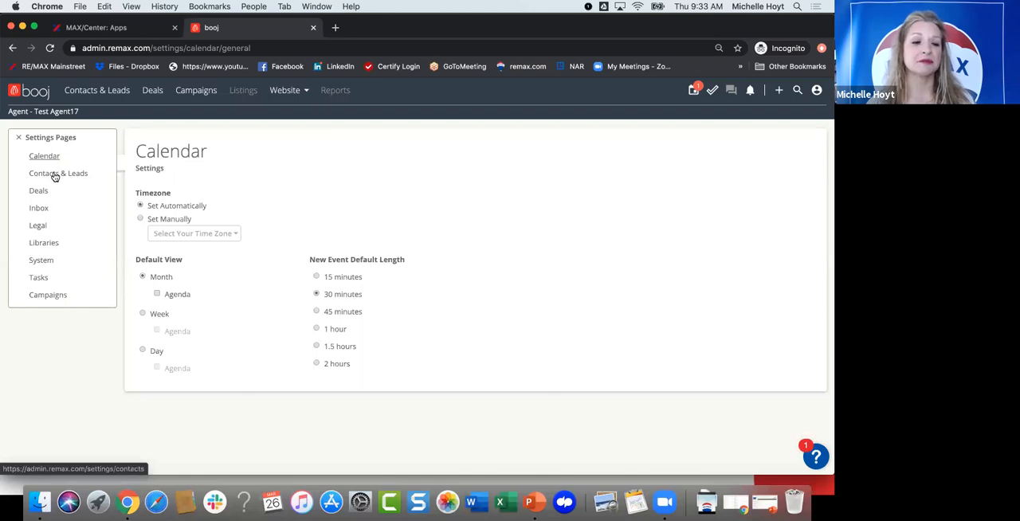
left_click(54, 174)
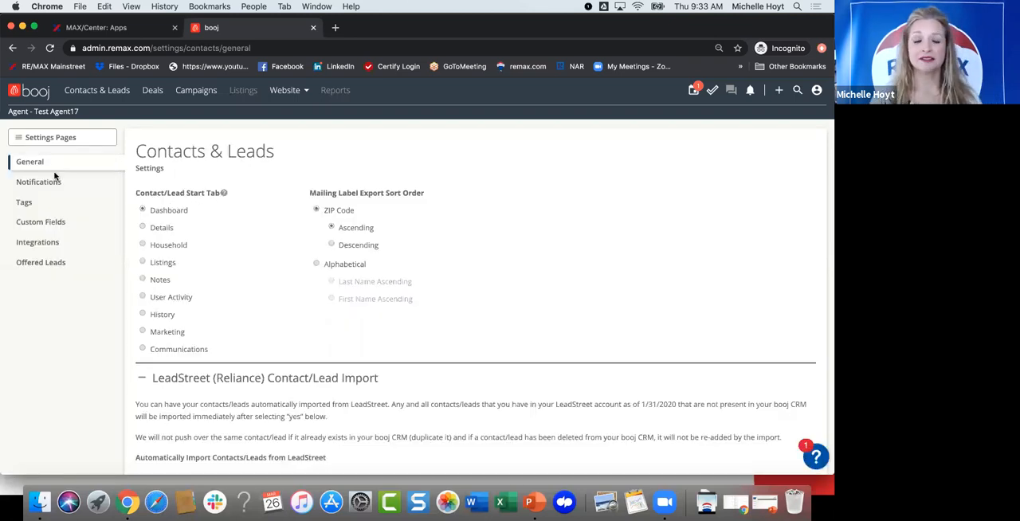
Step: Examine the general Contacts & Leads settings, including the start tab, mailing label sort order and LeadStreet import options
scroll(268, 263, "down", 2)
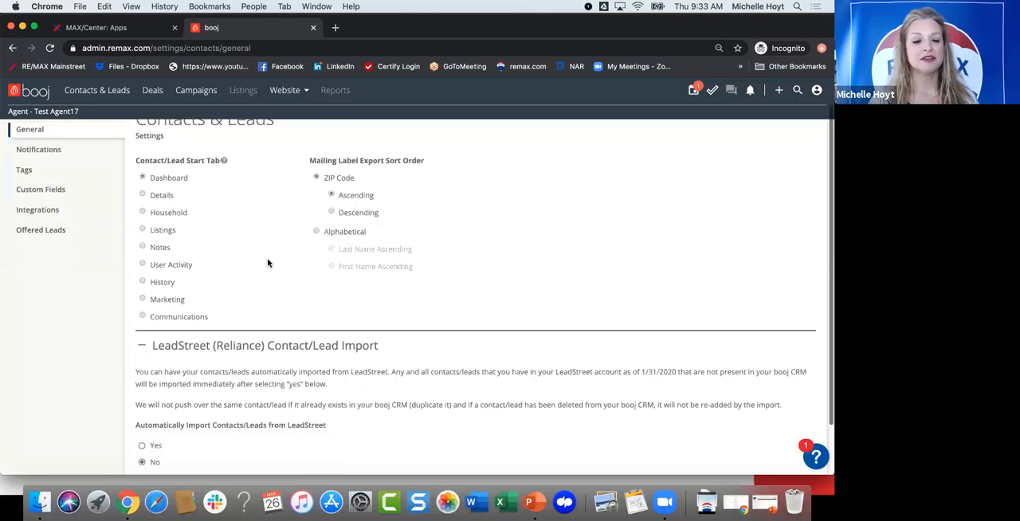
scroll(271, 224, "up", 2)
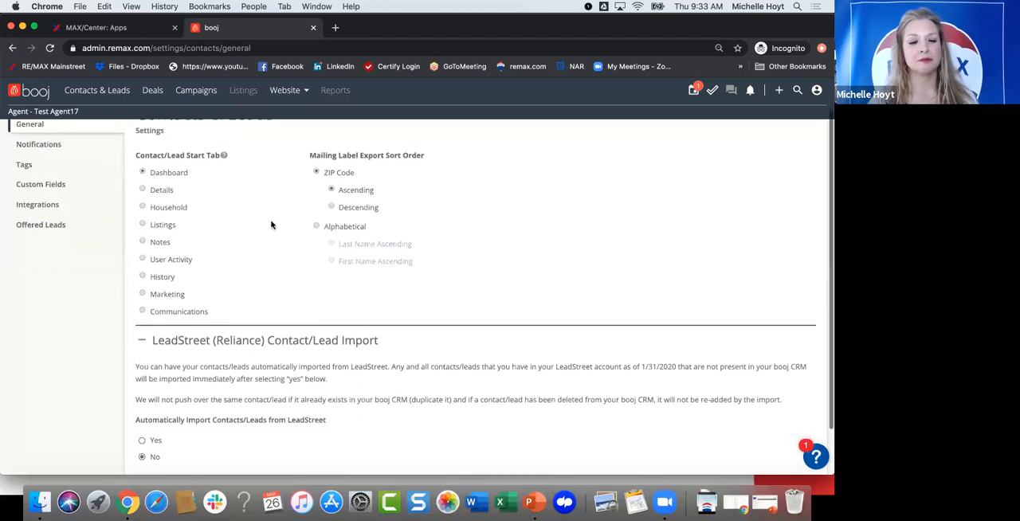
scroll(271, 225, "up", 1)
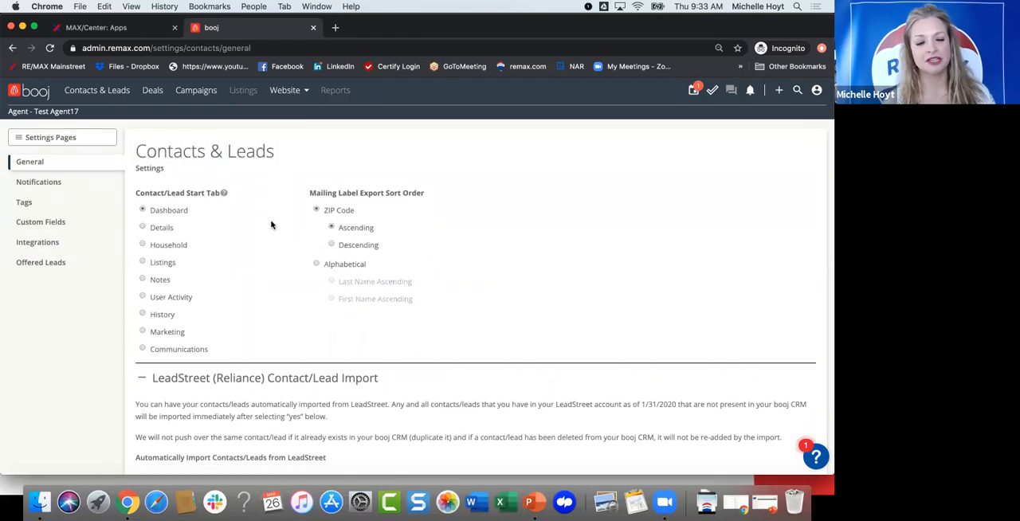
scroll(271, 225, "down", 3)
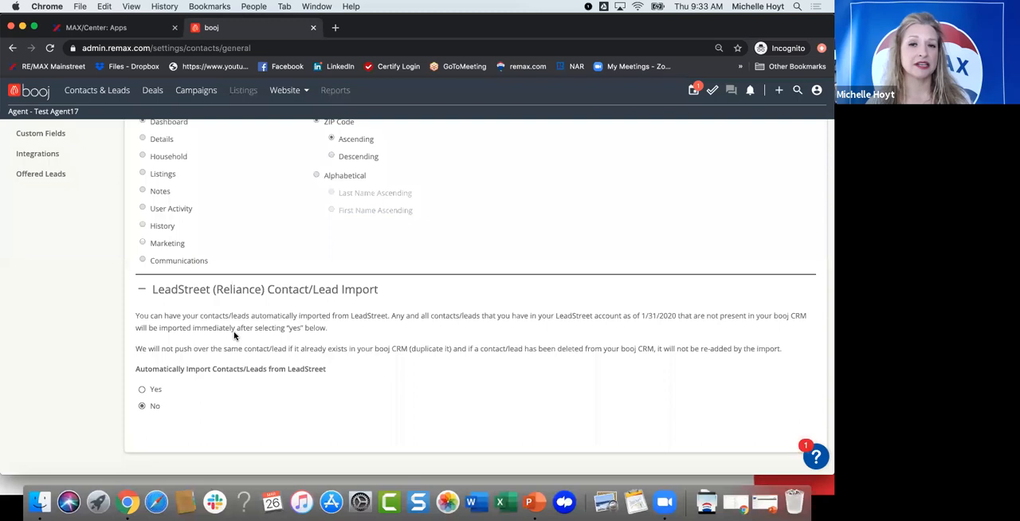
scroll(234, 335, "up", 3)
scroll(235, 336, "up", 2)
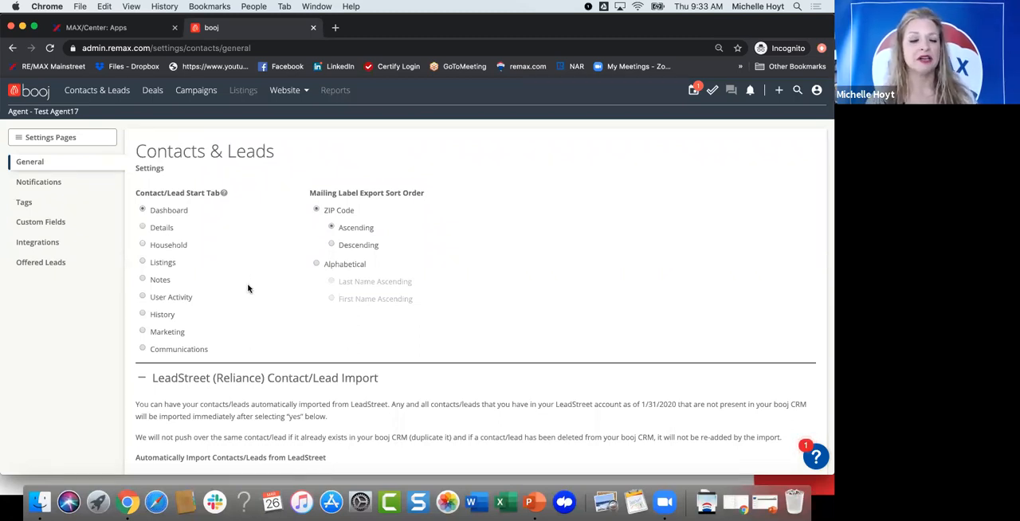
scroll(248, 289, "down", 3)
scroll(239, 319, "up", 3)
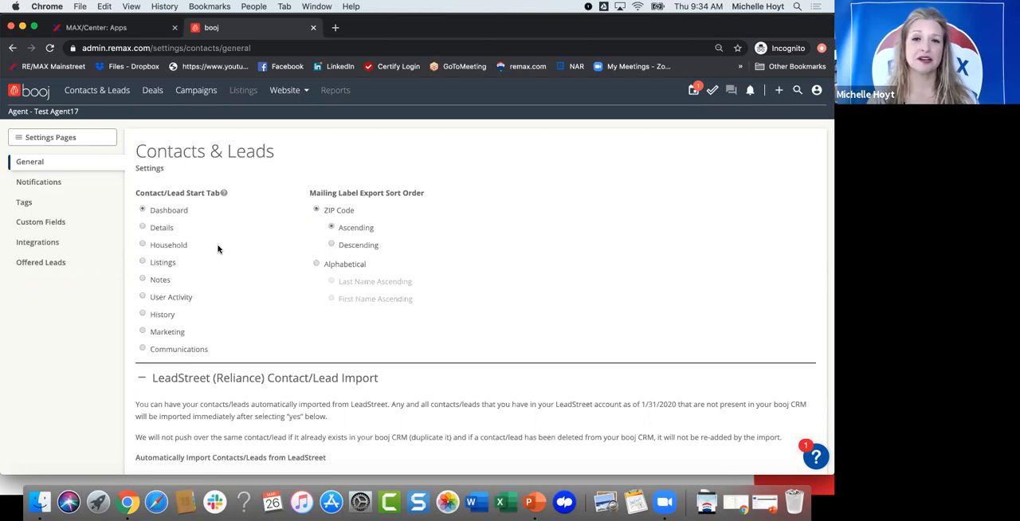
Step: View the Contacts & Leads notification settings and go on to the Tags settings
left_click(49, 184)
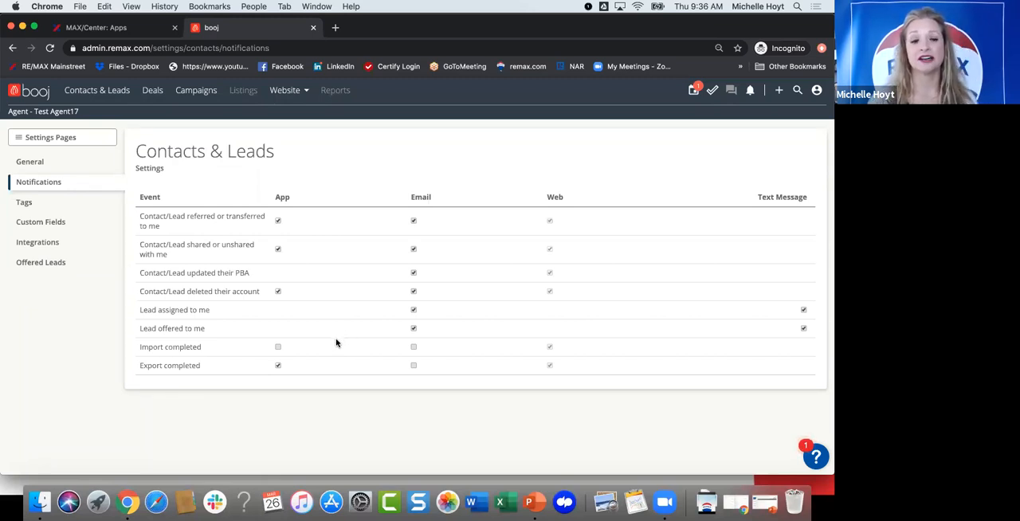
left_click(25, 204)
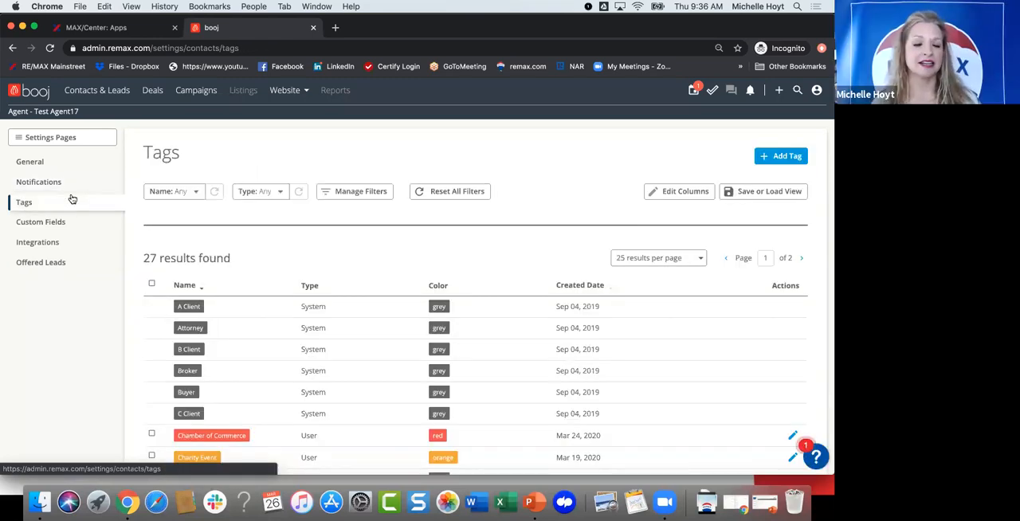
Step: Examine the list of contact tags, comparing the names, types and colors of the system and user tags
scroll(301, 232, "down", 1)
scroll(301, 232, "up", 1)
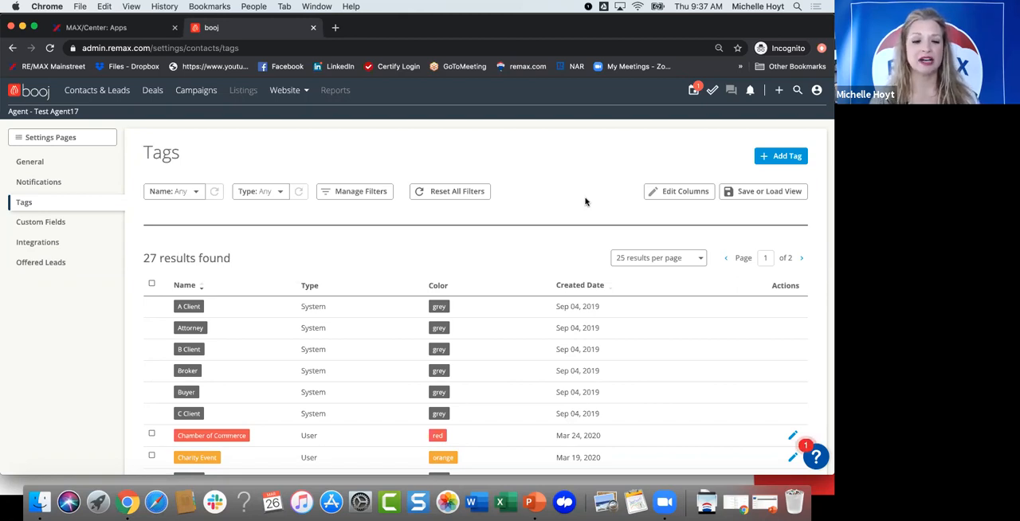
left_click(768, 157)
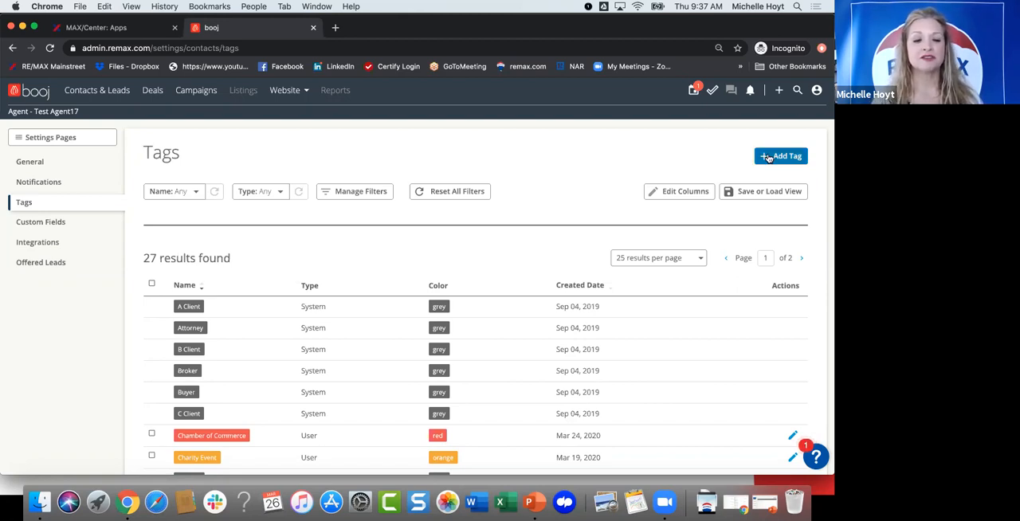
scroll(553, 276, "down", 3)
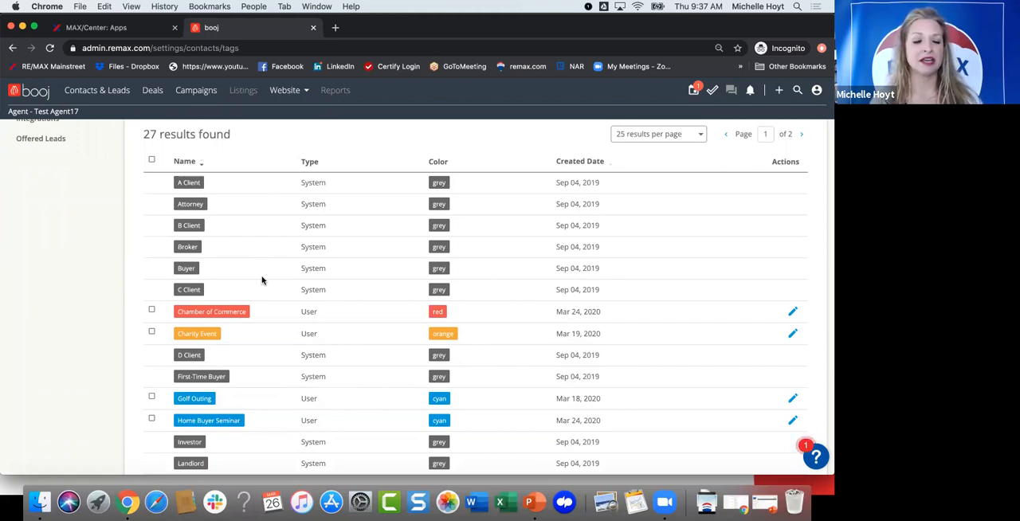
scroll(252, 335, "down", 2)
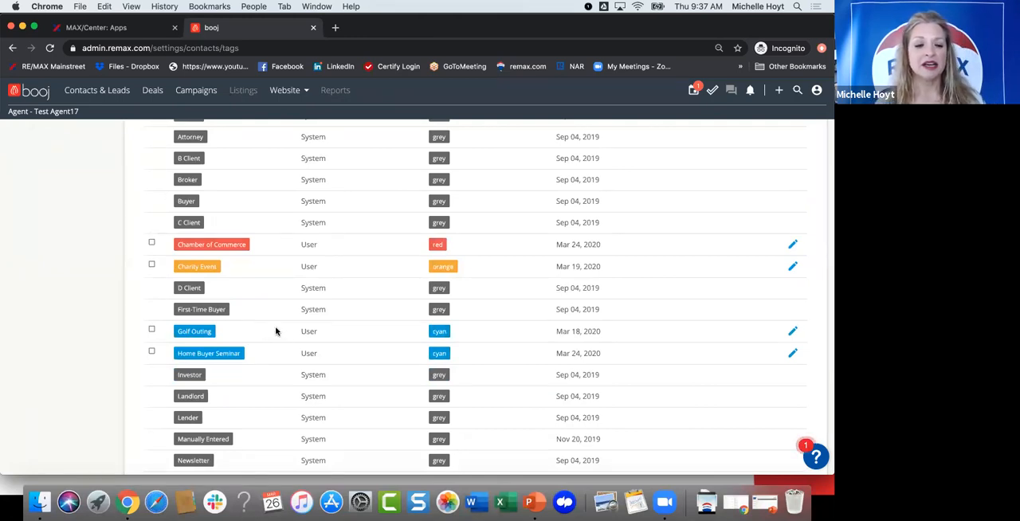
scroll(284, 339, "down", 2)
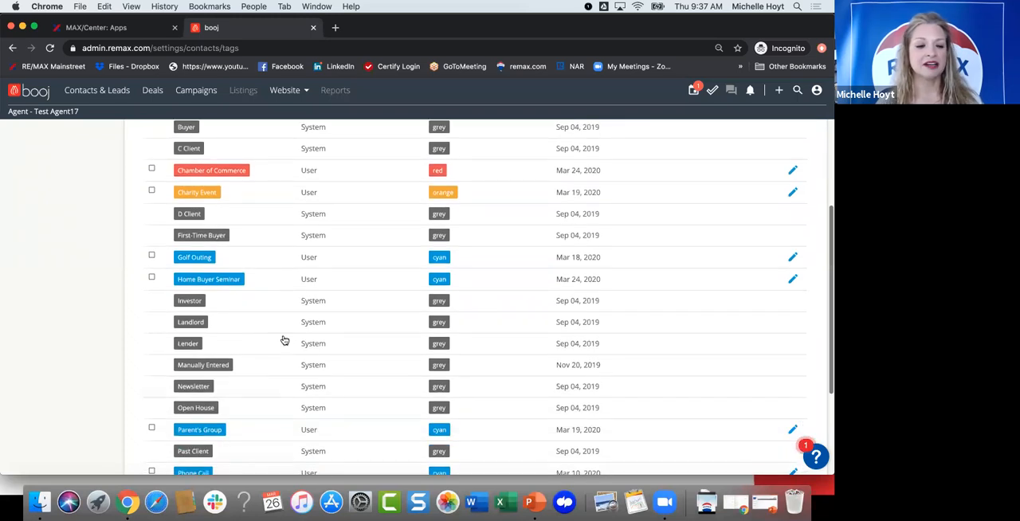
scroll(271, 250, "down", 1)
scroll(270, 250, "down", 4)
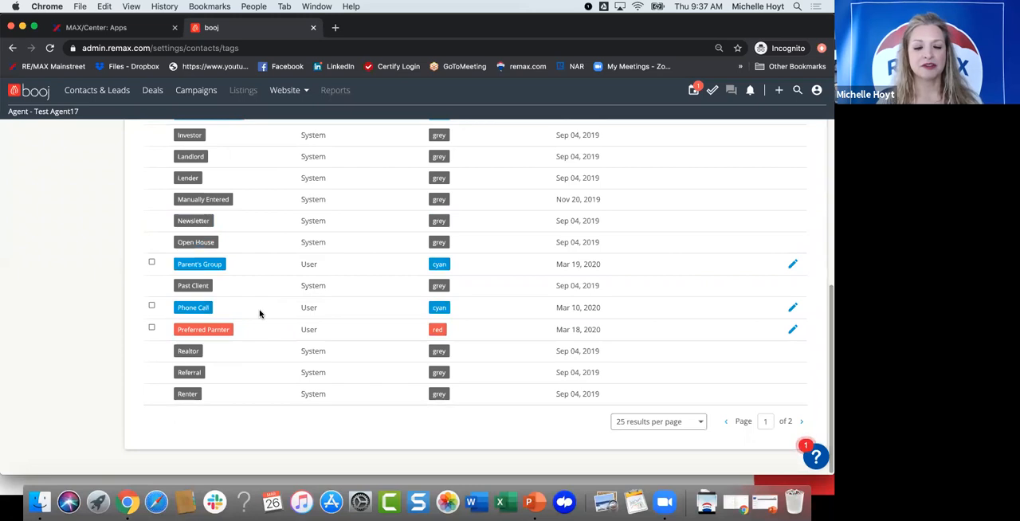
scroll(263, 334, "up", 2)
scroll(262, 334, "up", 8)
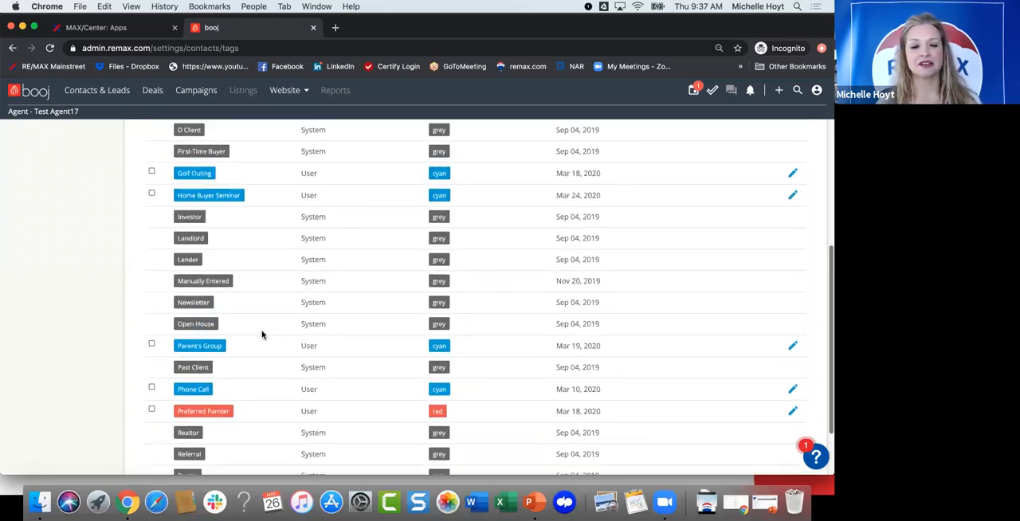
scroll(262, 334, "up", 2)
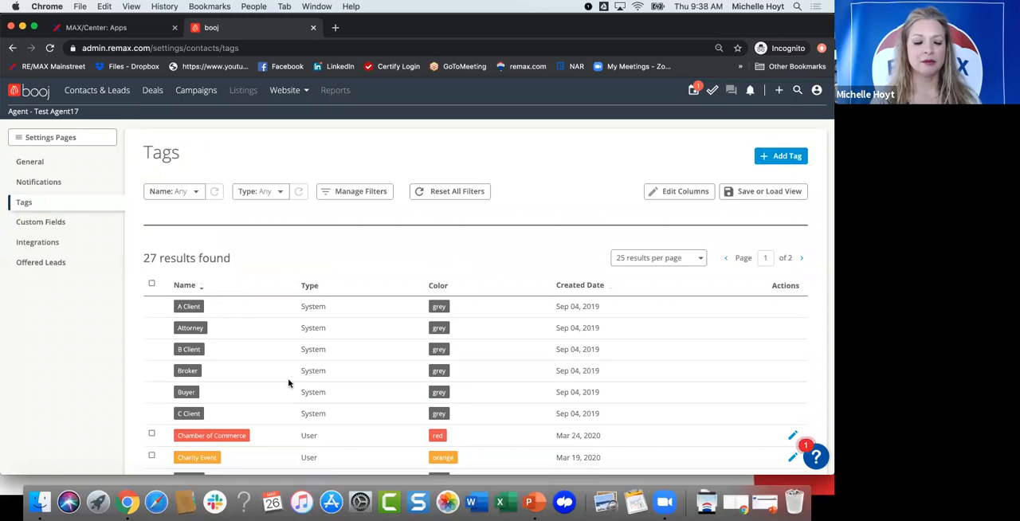
scroll(290, 383, "down", 8)
scroll(257, 350, "down", 3)
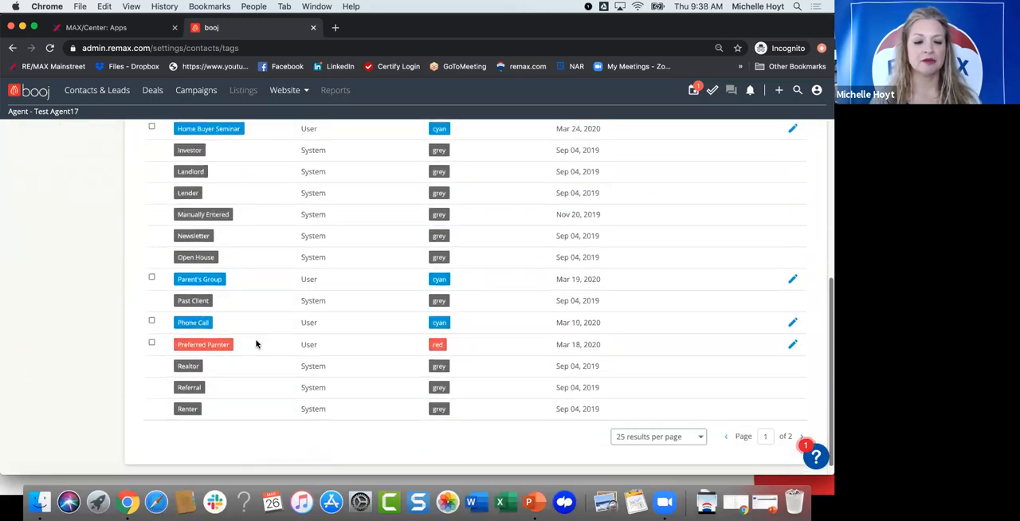
scroll(280, 241, "up", 3)
scroll(281, 242, "up", 5)
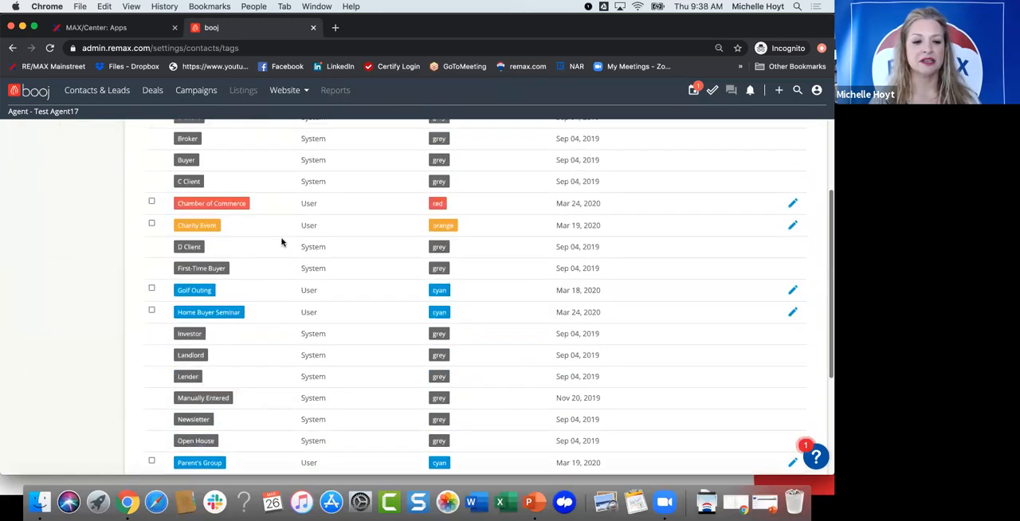
scroll(320, 245, "down", 8)
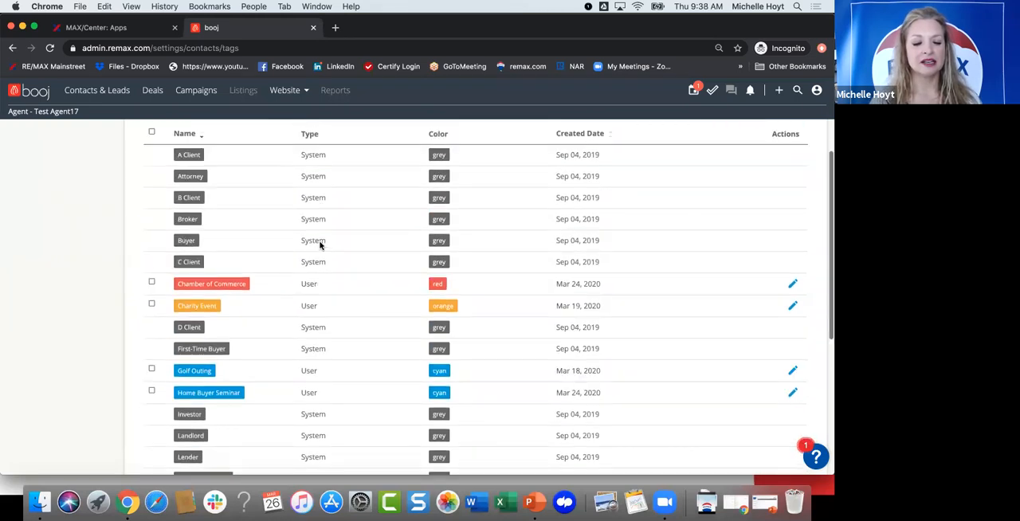
scroll(323, 245, "up", 12)
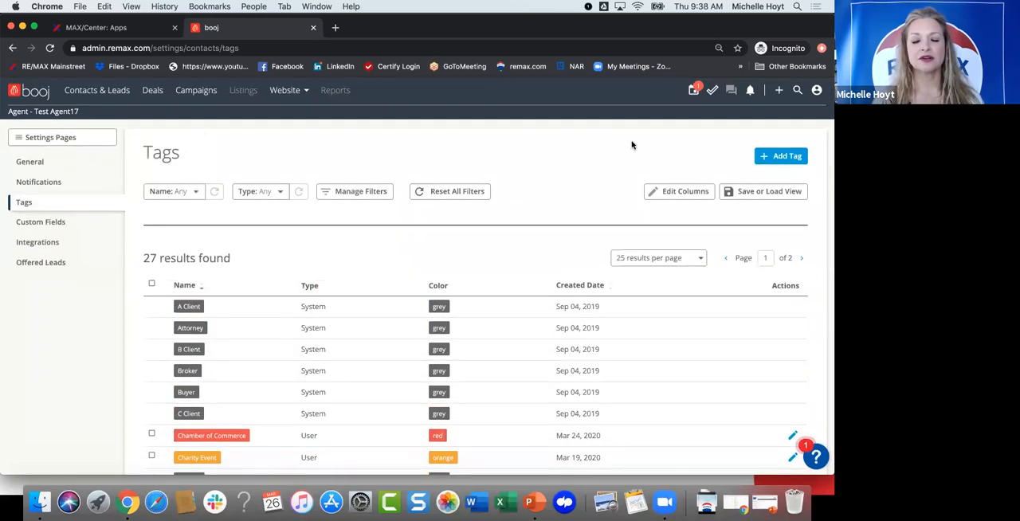
Step: Add a contact tag named "Walk In" with the color Green
left_click(769, 158)
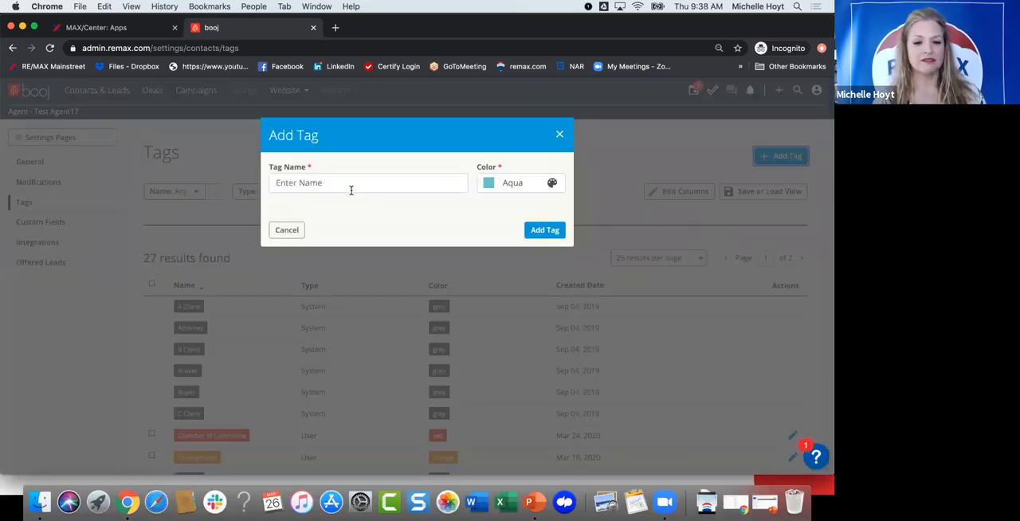
left_click(351, 184)
type("Walk")
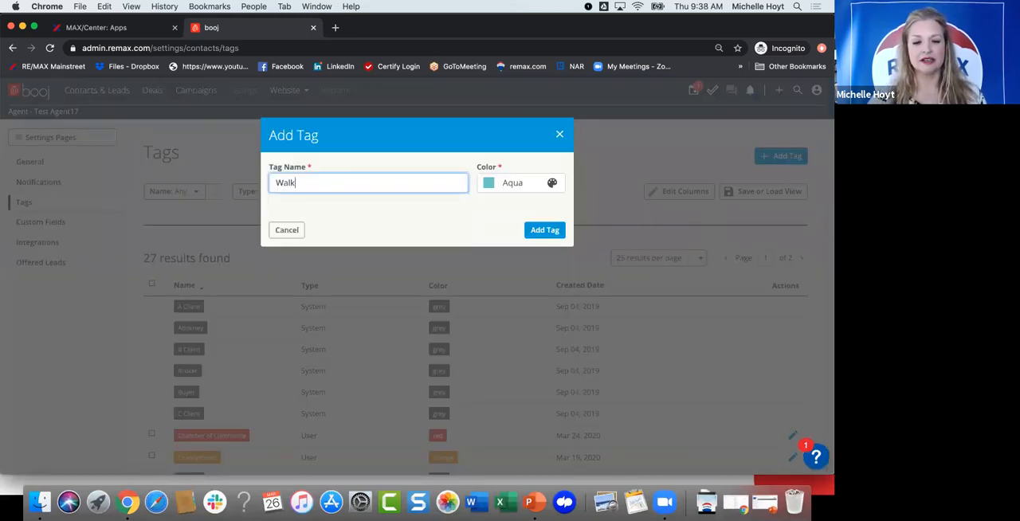
type(" In")
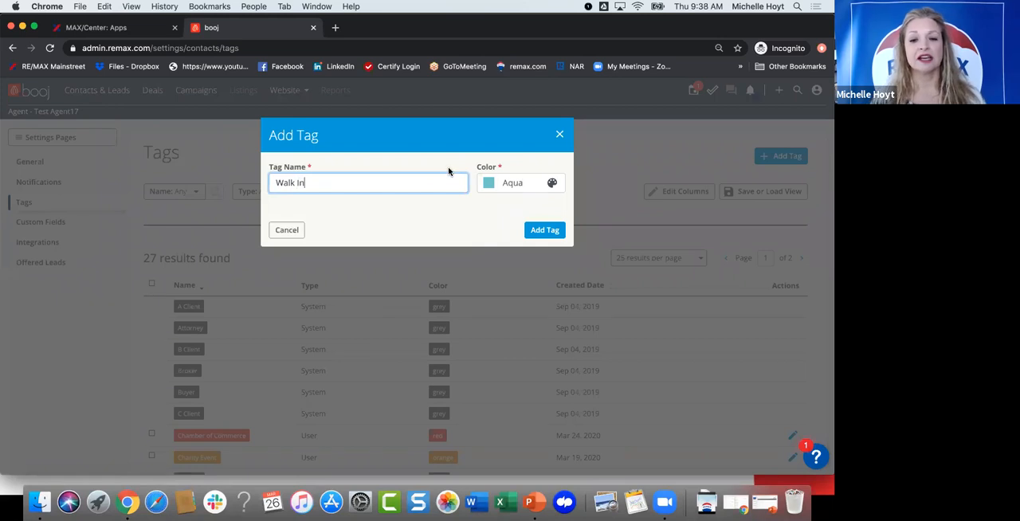
left_click(500, 184)
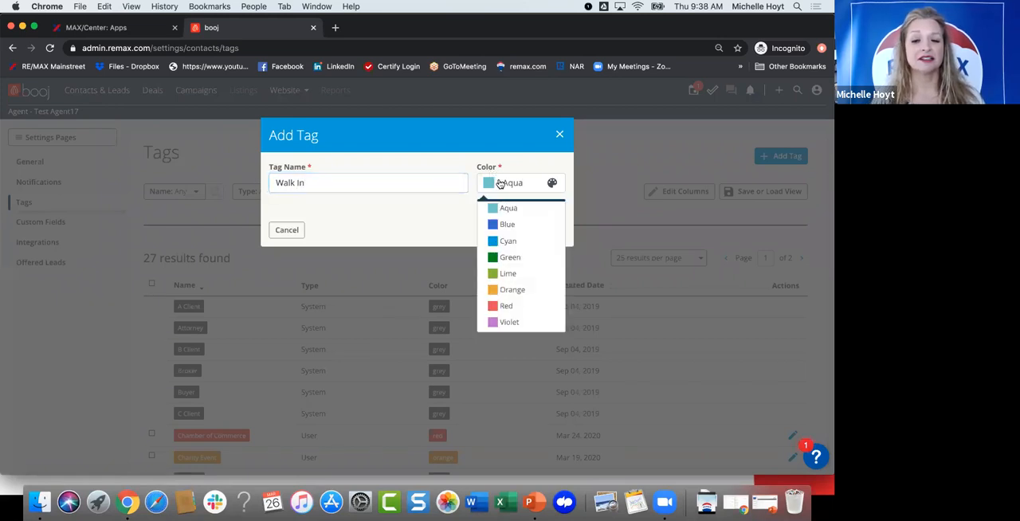
left_click(510, 257)
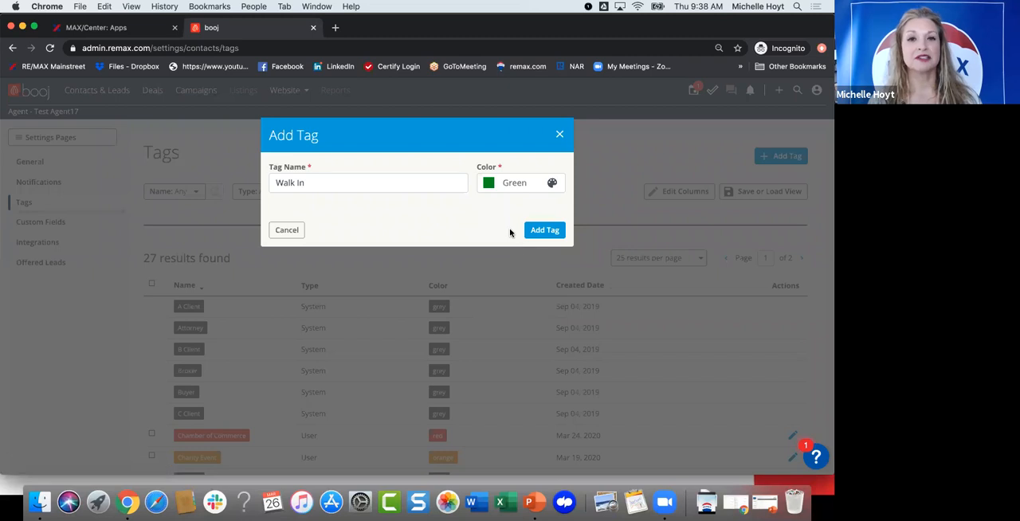
left_click(532, 233)
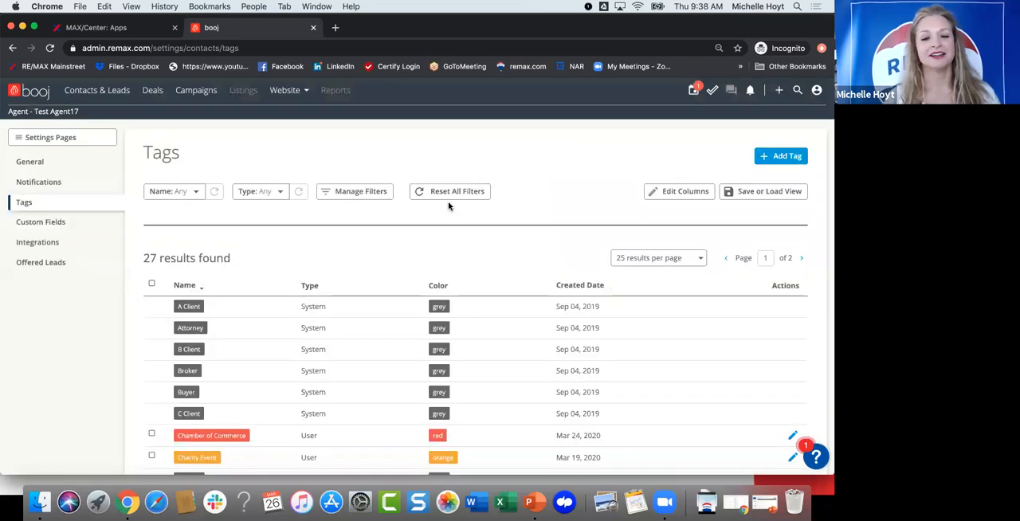
Step: Reload the tag list and look through both result pages for the green Walk In tag
scroll(265, 322, "down", 15)
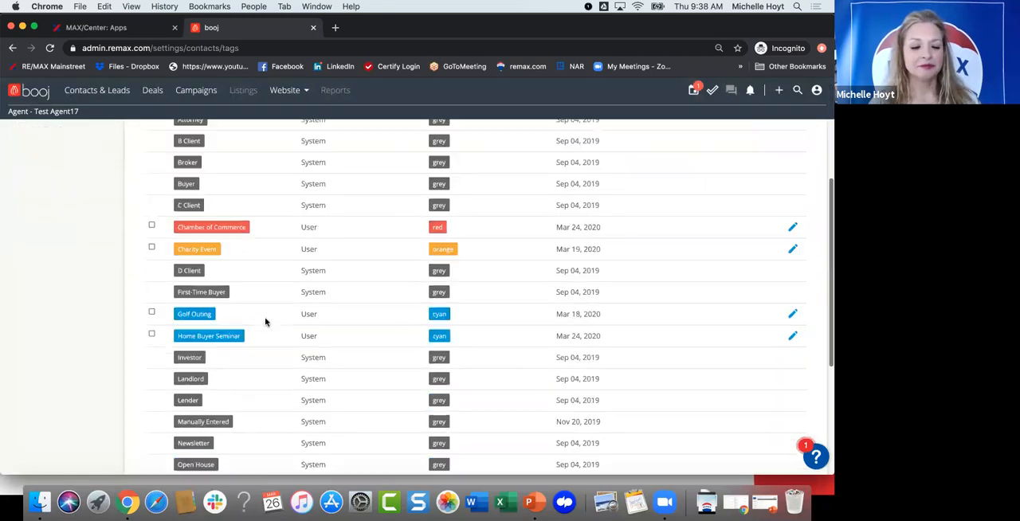
scroll(265, 321, "up", 15)
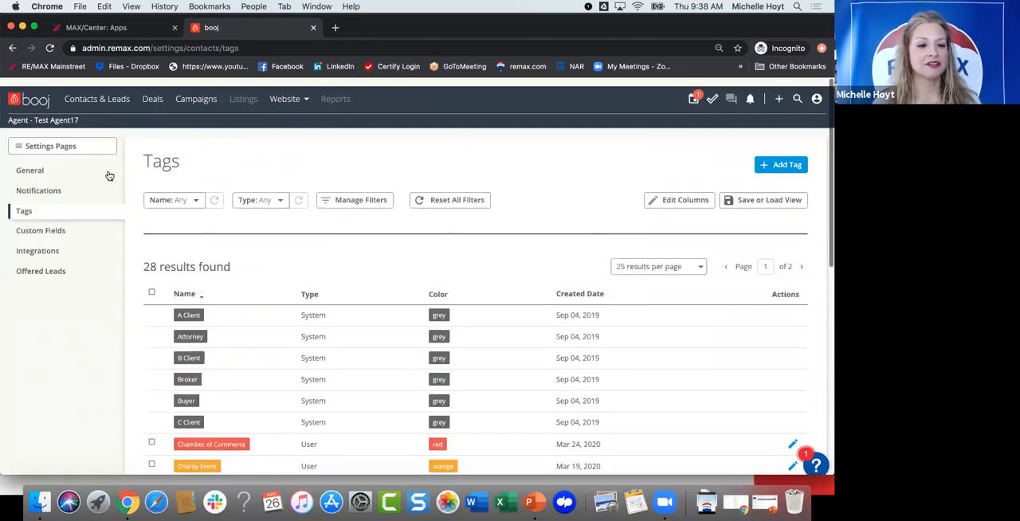
left_click(49, 47)
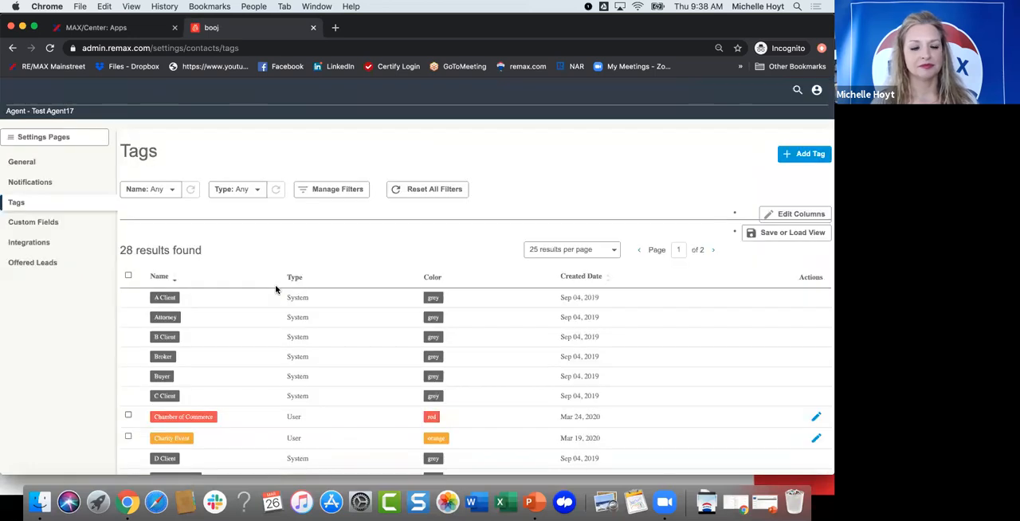
scroll(276, 291, "down", 5)
scroll(271, 302, "down", 5)
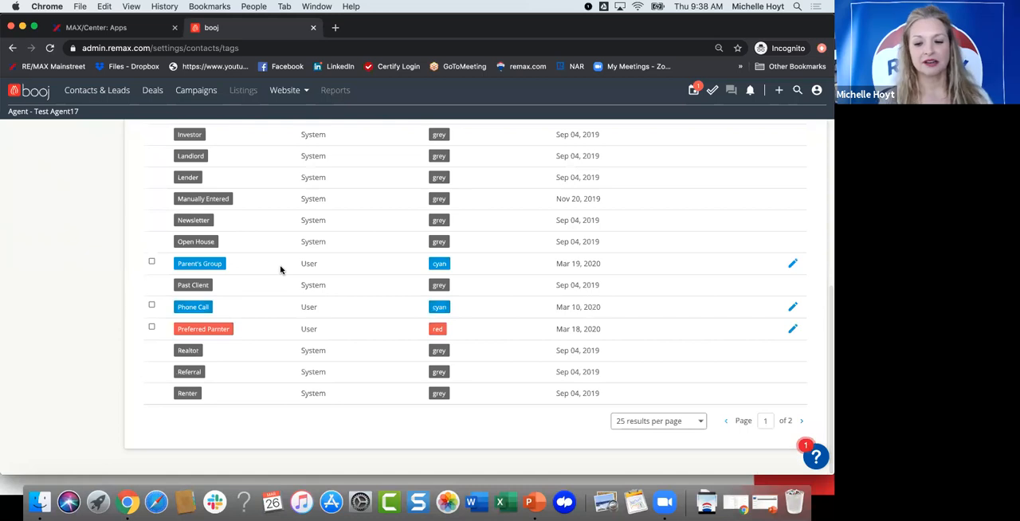
left_click(521, 205)
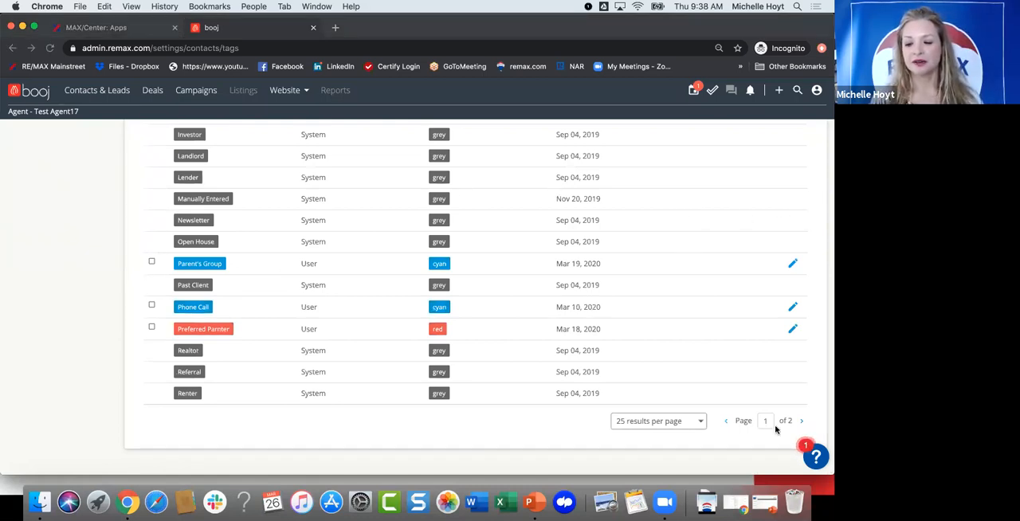
left_click(801, 421)
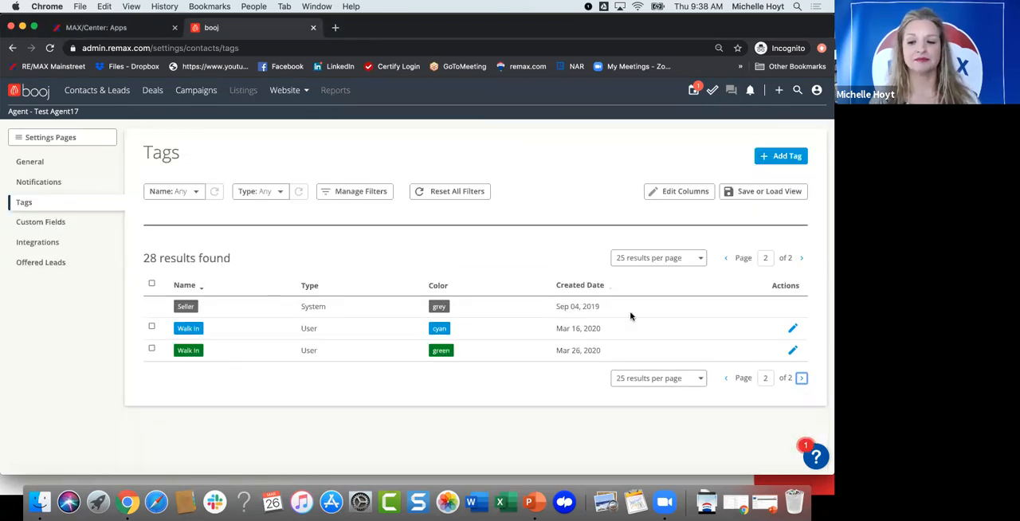
left_click(725, 381)
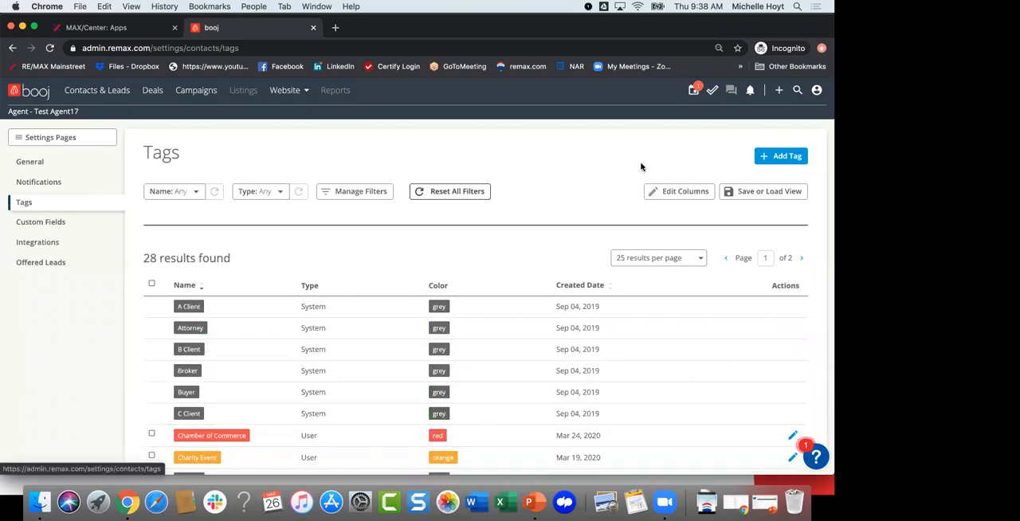
left_click(703, 213)
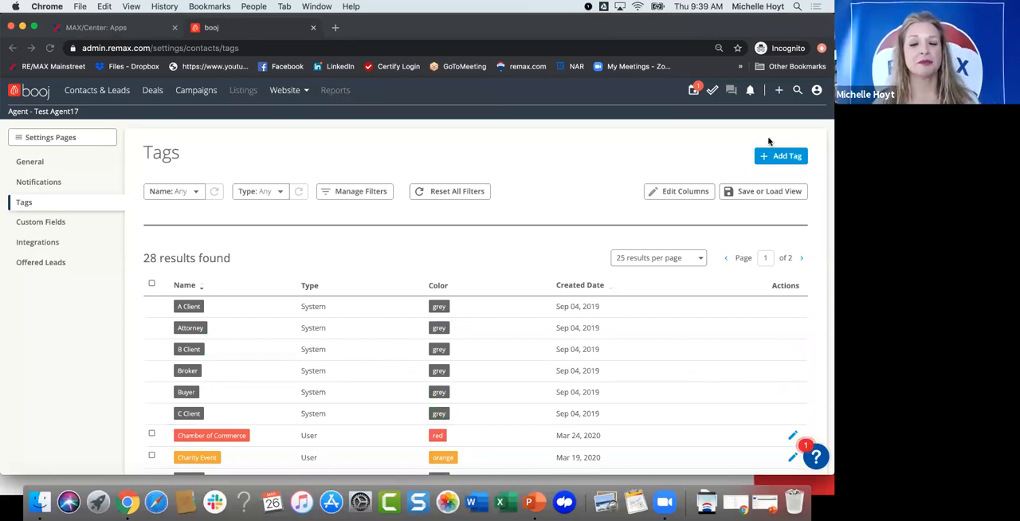
Step: Go through the account settings to the Contacts & Leads settings and view the Tags page again
left_click(816, 91)
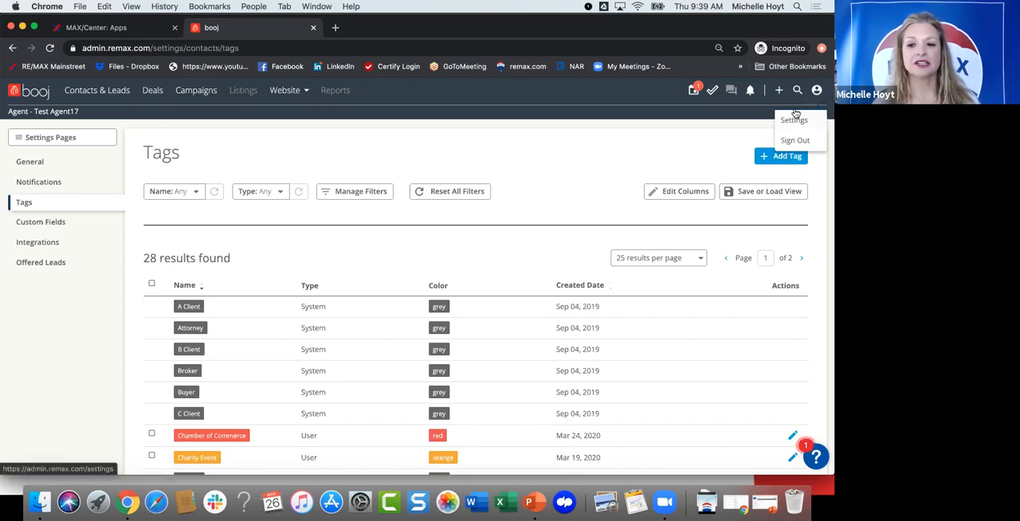
left_click(793, 119)
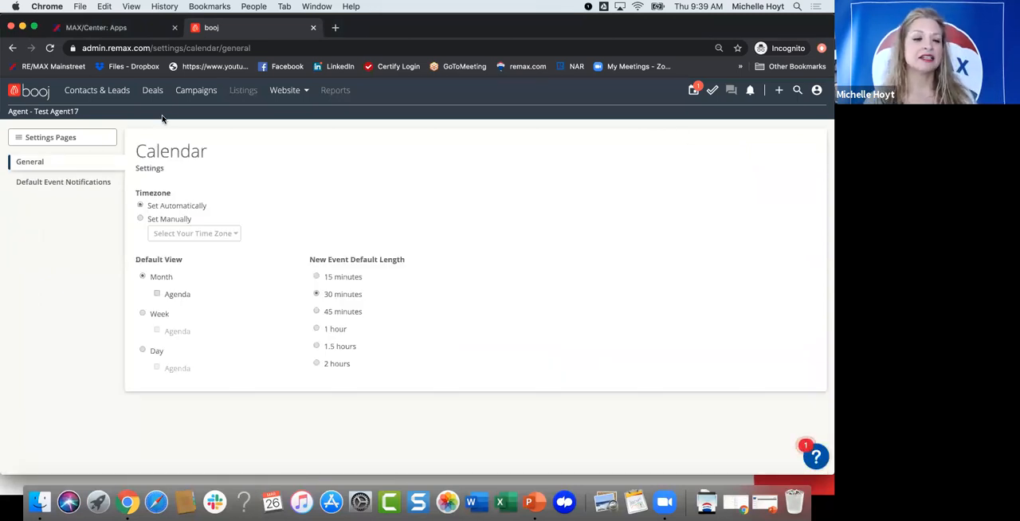
left_click(32, 139)
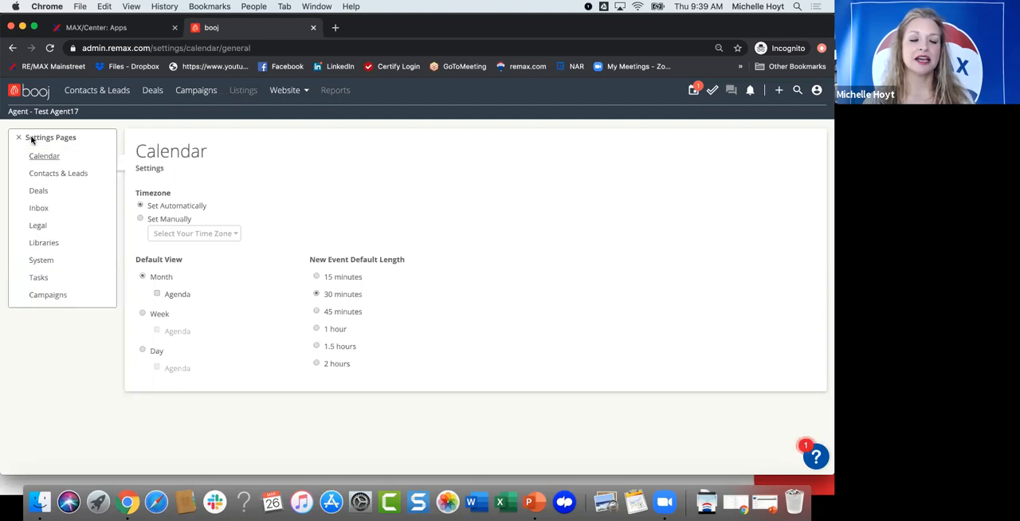
left_click(68, 174)
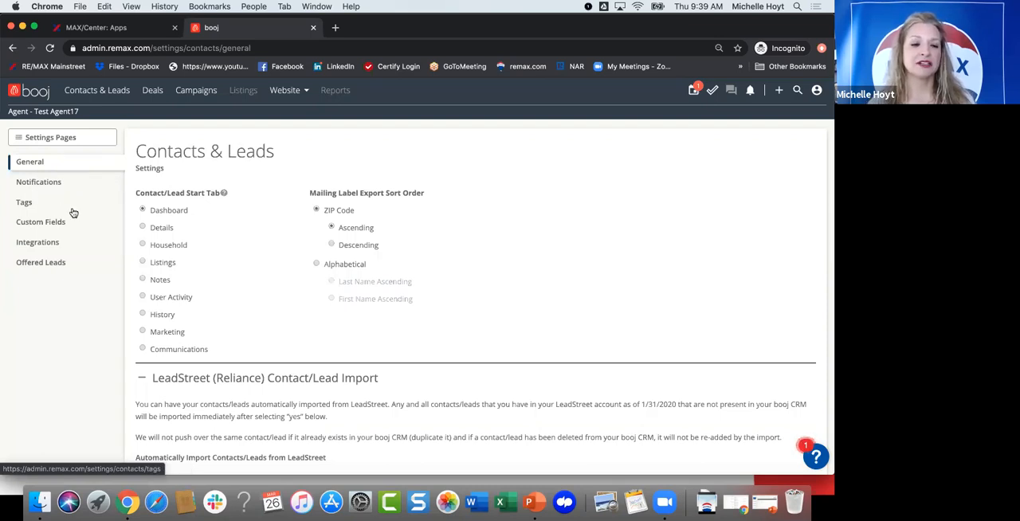
left_click(24, 203)
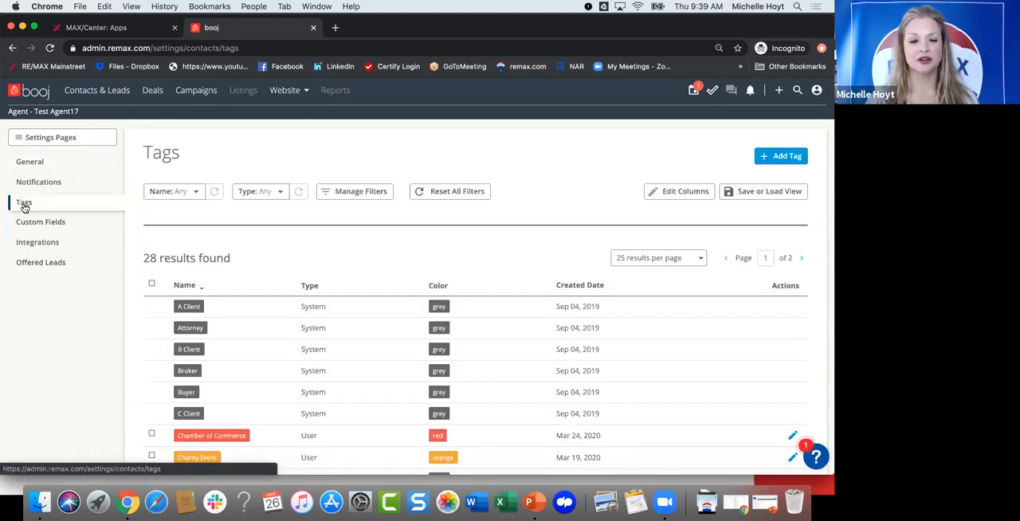
scroll(368, 251, "down", 1)
scroll(369, 252, "down", 5)
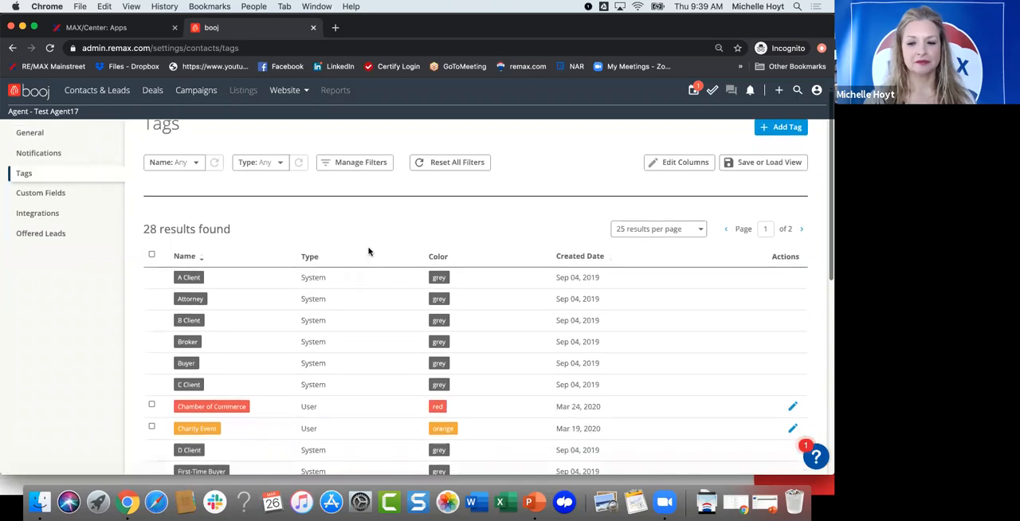
scroll(369, 252, "up", 6)
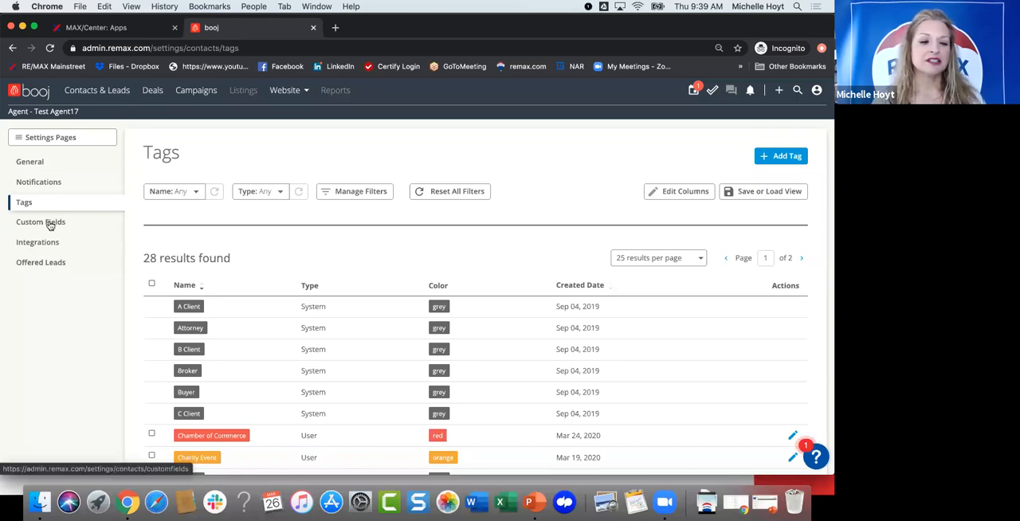
Step: Open the Contacts & Leads custom fields settings and delete the custom field beside Kids Names
left_click(49, 223)
left_click(351, 222)
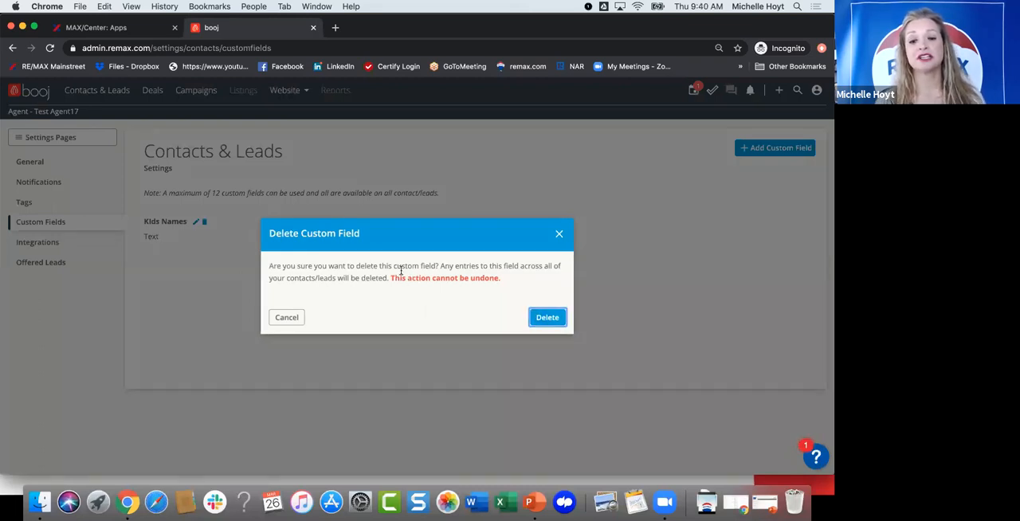
key("Return")
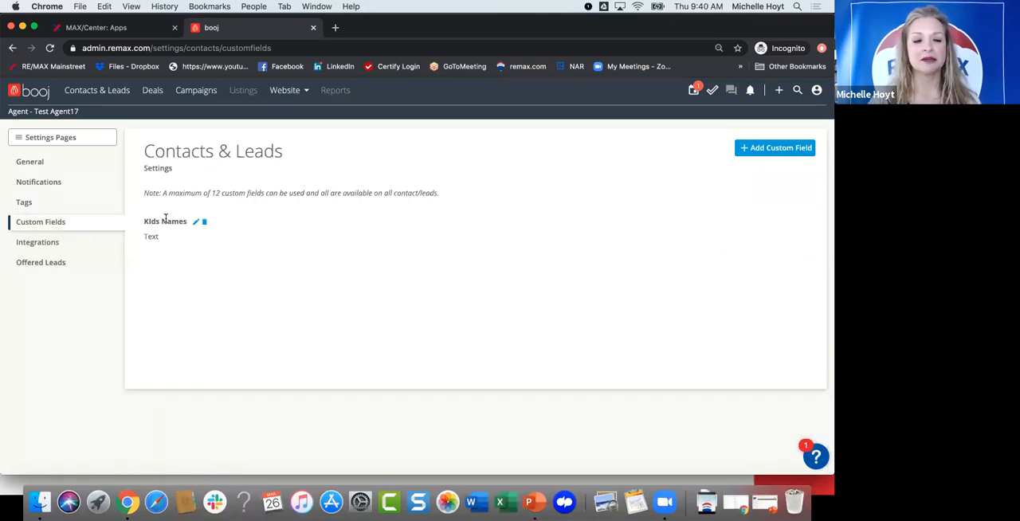
Step: View the label editing dialog of the Kids Names custom field and close it
left_click(195, 223)
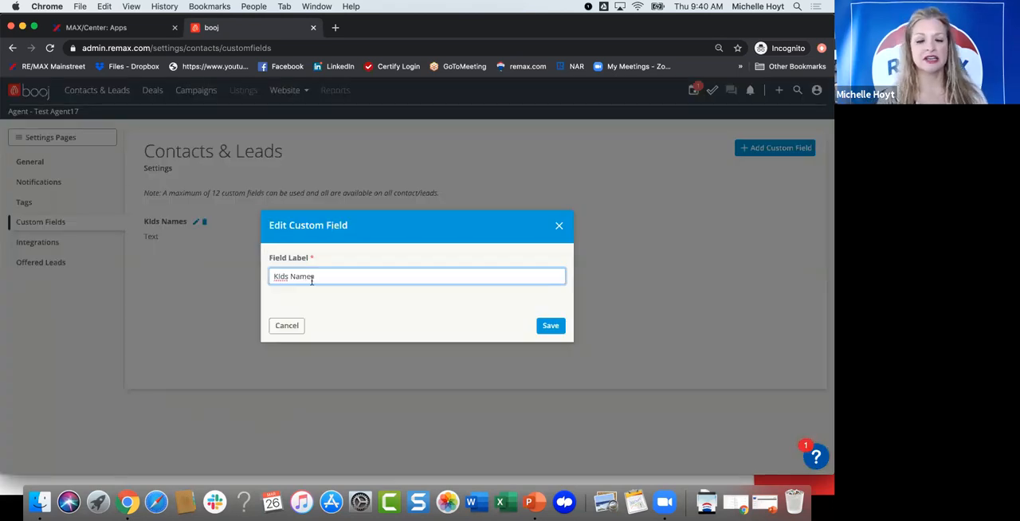
left_click(560, 229)
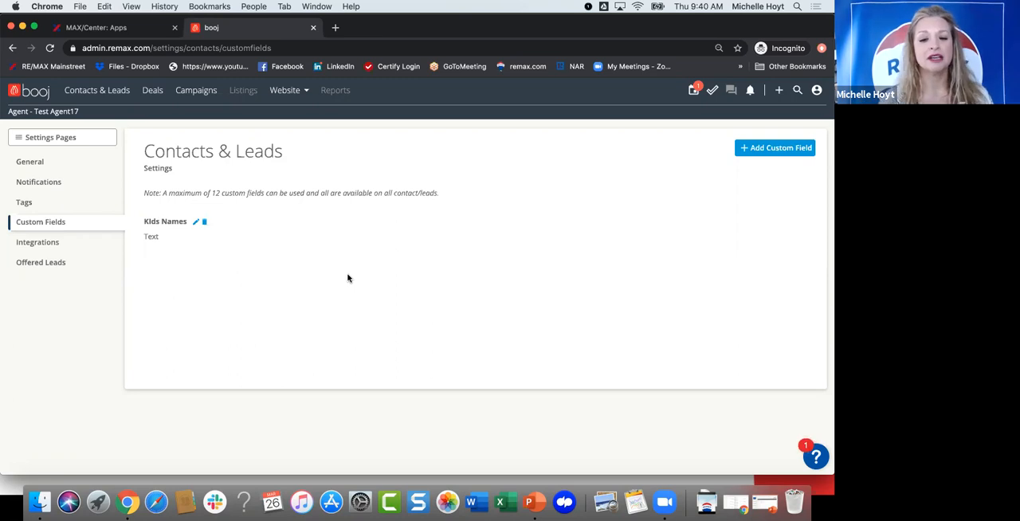
Step: Create a custom field labelled "Timing" with the Dropdown Select type and continue to its options
left_click(761, 148)
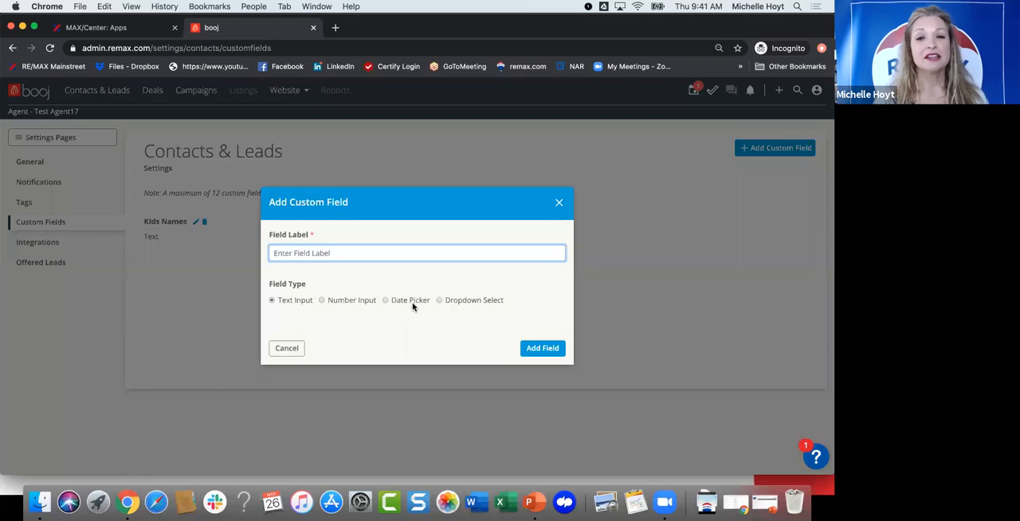
left_click(439, 300)
left_click(338, 247)
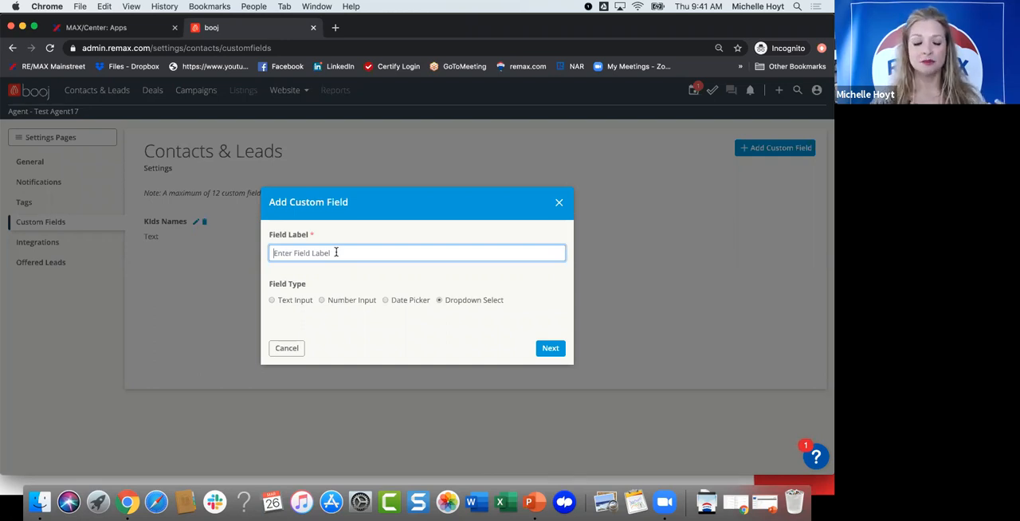
type("Timing")
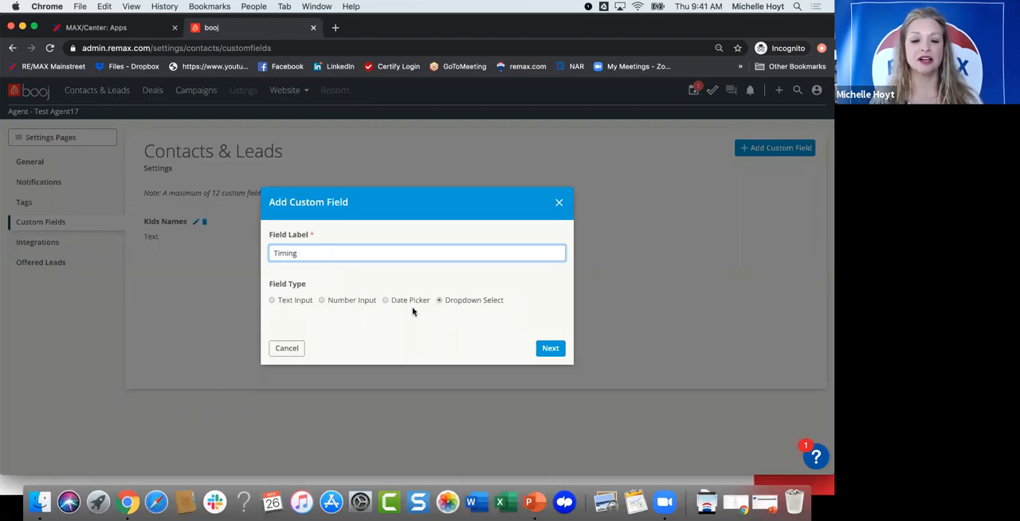
left_click(549, 348)
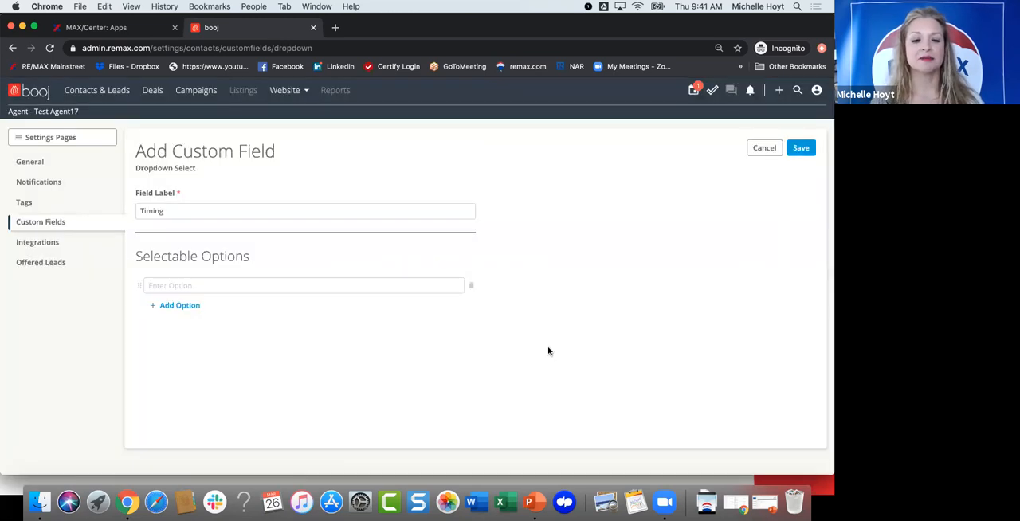
Step: Enter "0-30 Days" and "30- 60 Days" as the first two selectable options of the Timing dropdown field
left_click(181, 284)
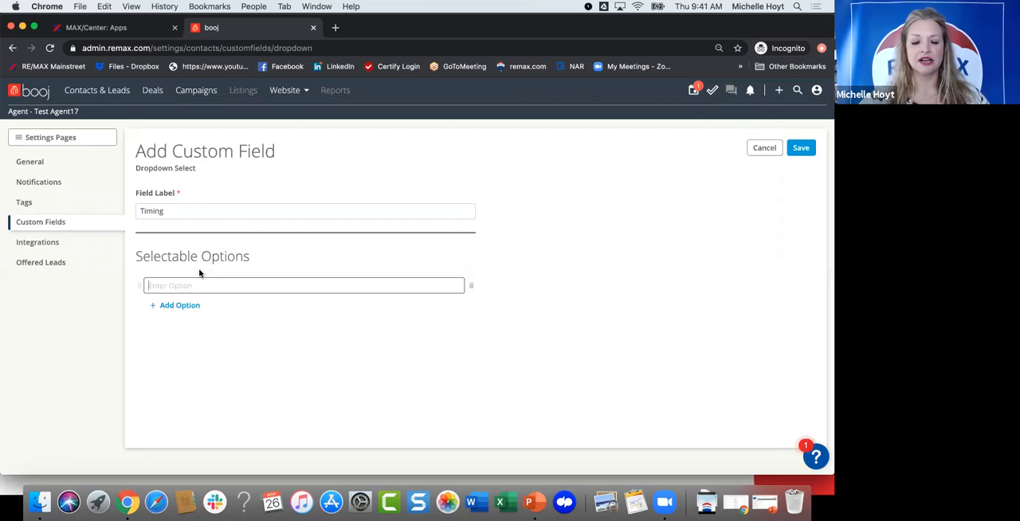
type("0-30 Days")
left_click(169, 304)
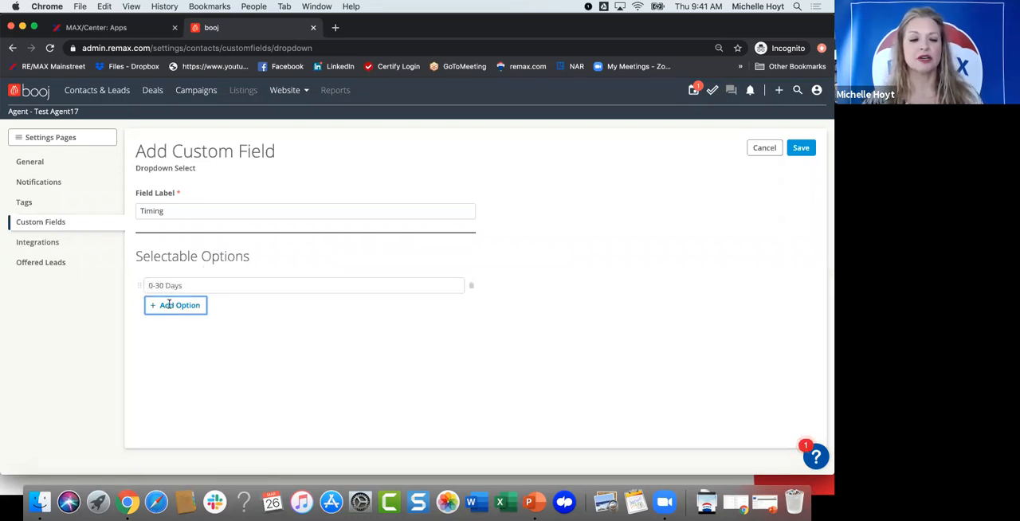
type("0-6")
key("BackSpace")
key("BackSpace")
key("BackSpace")
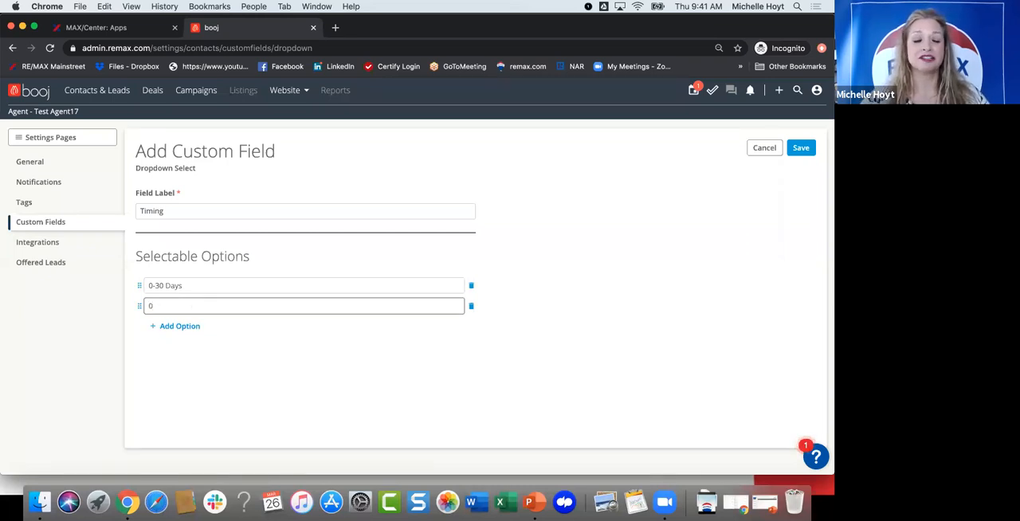
type("30")
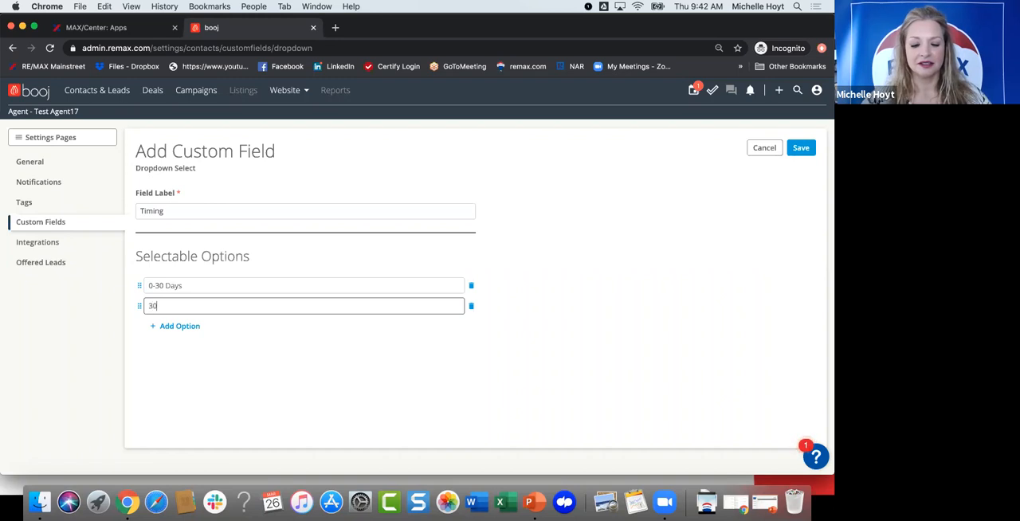
type("- 60")
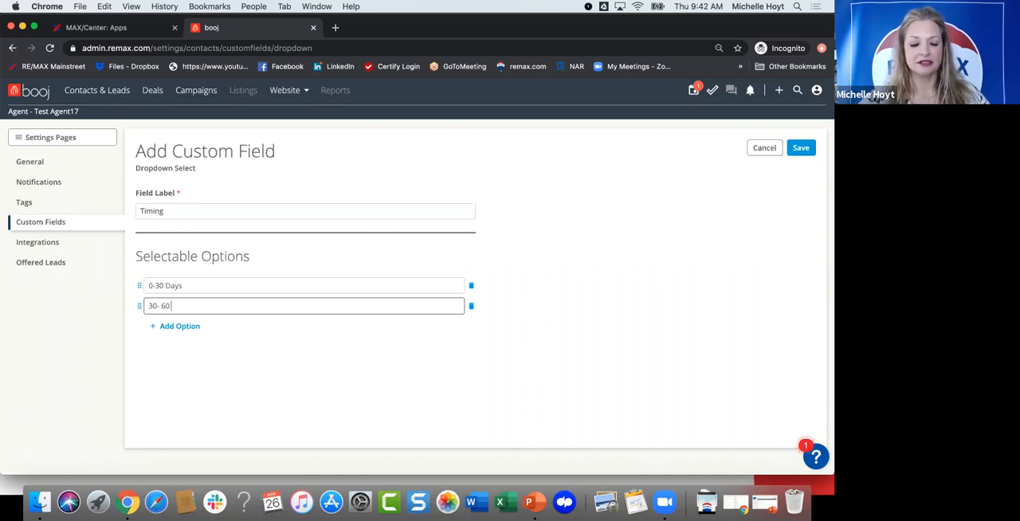
type(" Days")
Step: Add the options "60- 90 Days" and "90+ Days" to the Timing field and save it
left_click(181, 327)
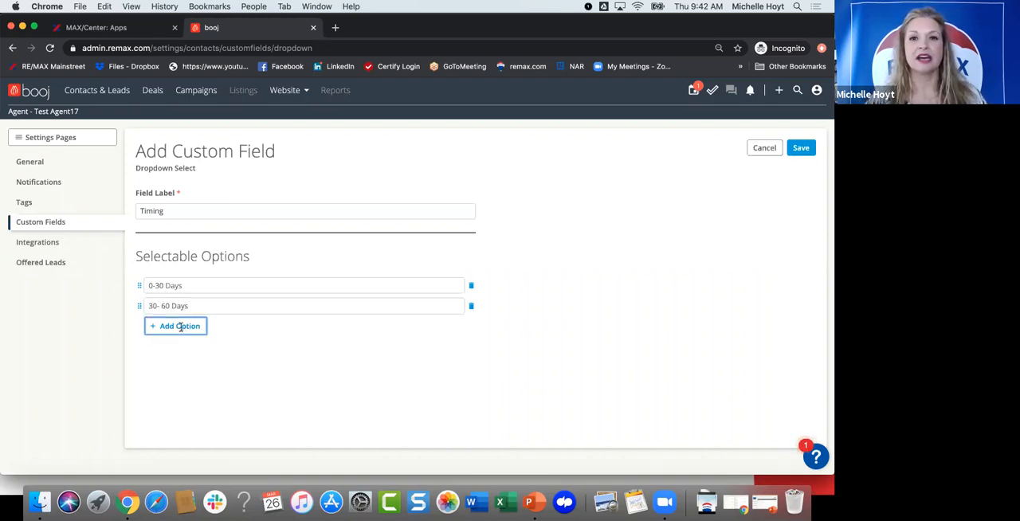
left_click(204, 323)
type("60- 90")
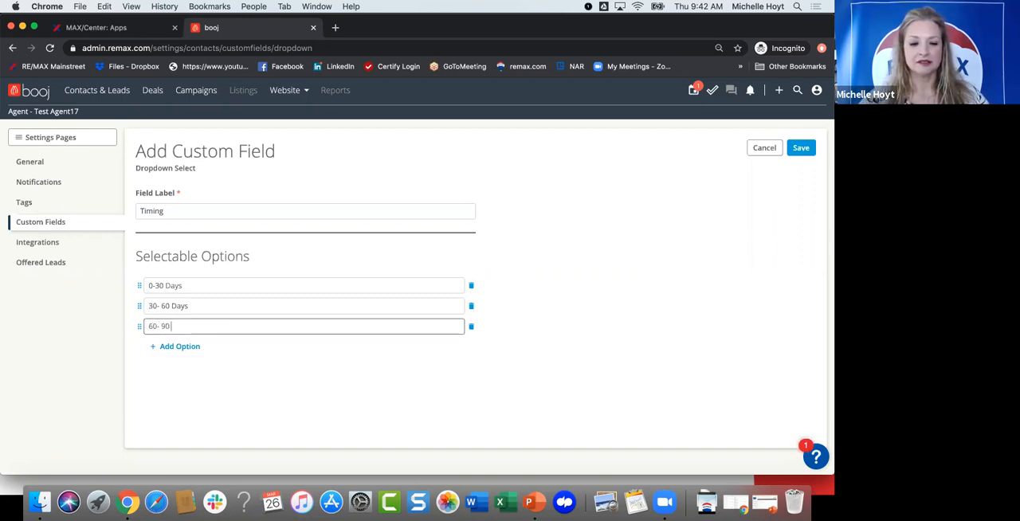
type(" Days")
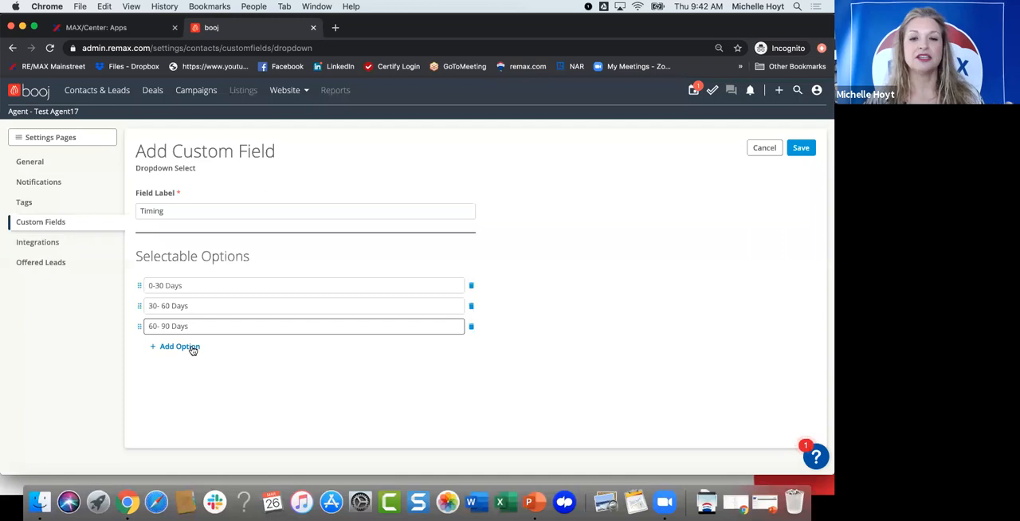
left_click(193, 347)
left_click(212, 348)
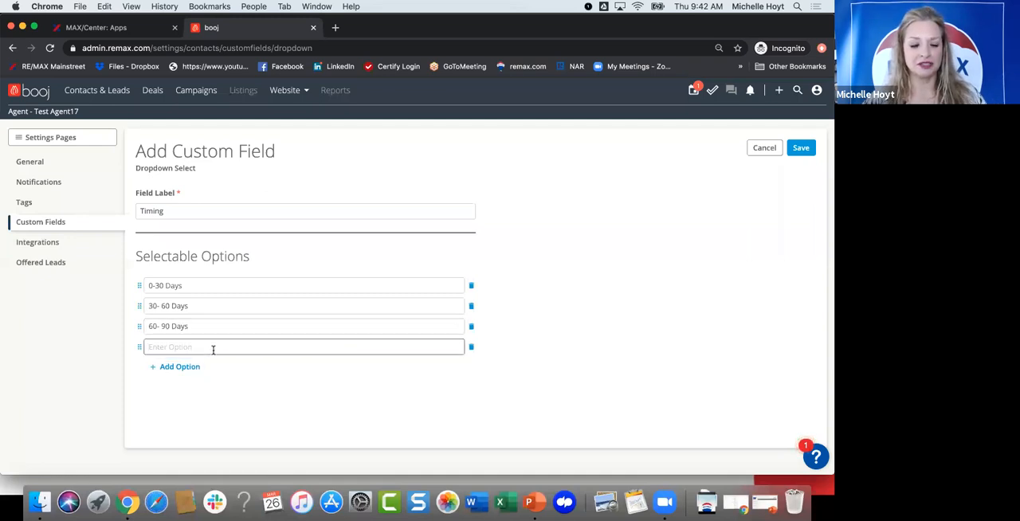
type("90")
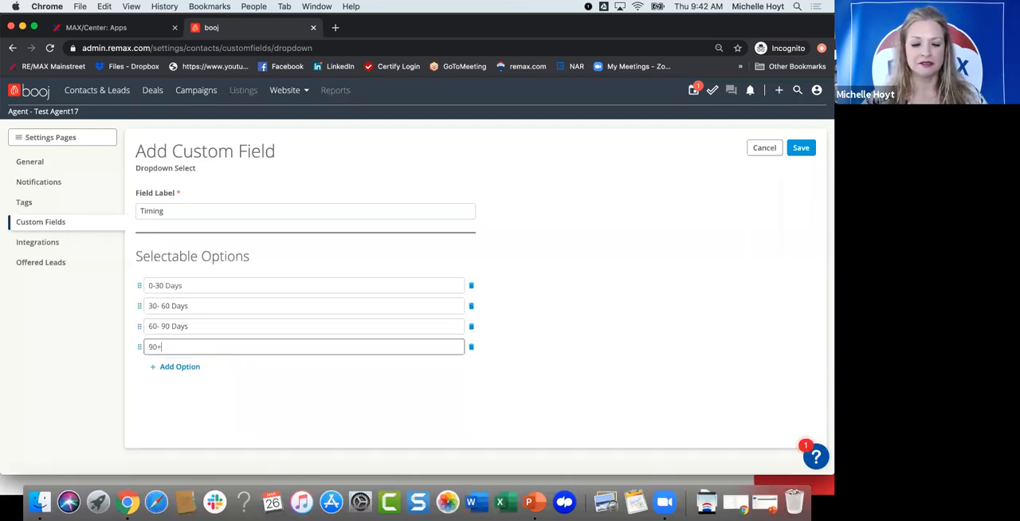
type("+ Days")
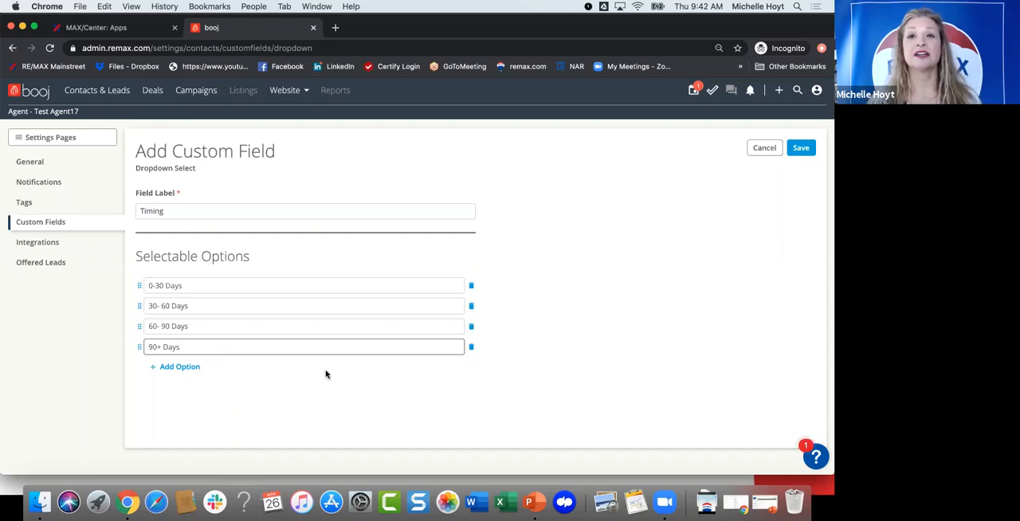
left_click(801, 149)
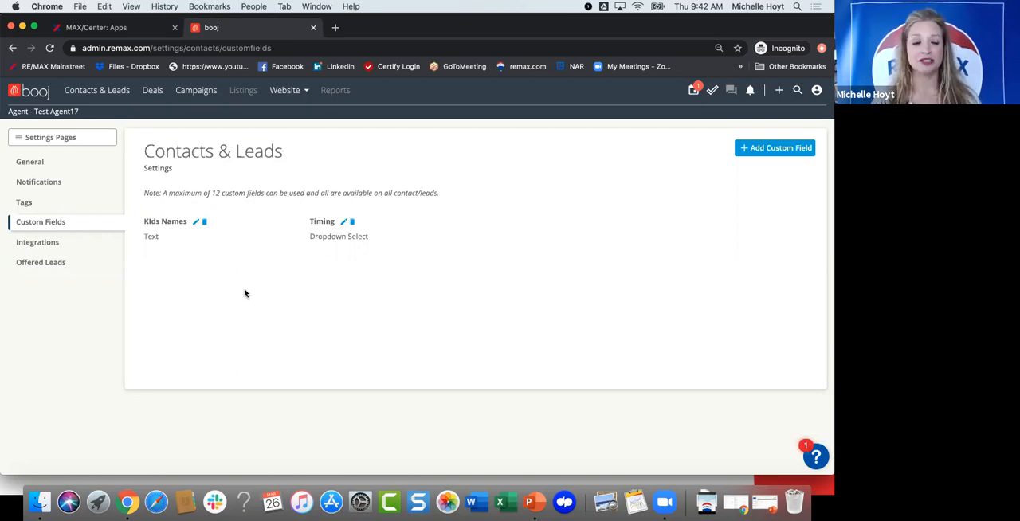
Step: View the Integrations settings page, then open the Offered Leads settings with the market area and filters
left_click(47, 245)
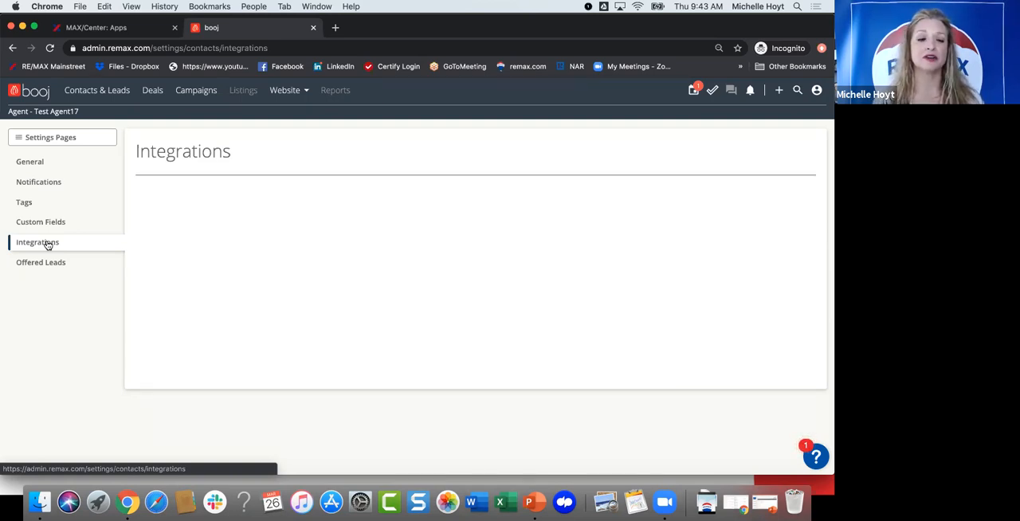
left_click(36, 264)
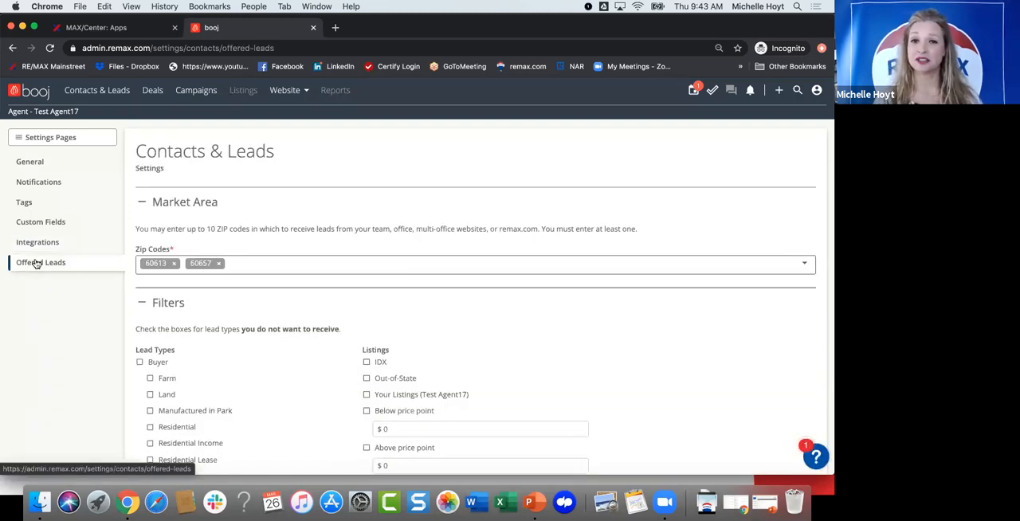
scroll(40, 266, "down", 1)
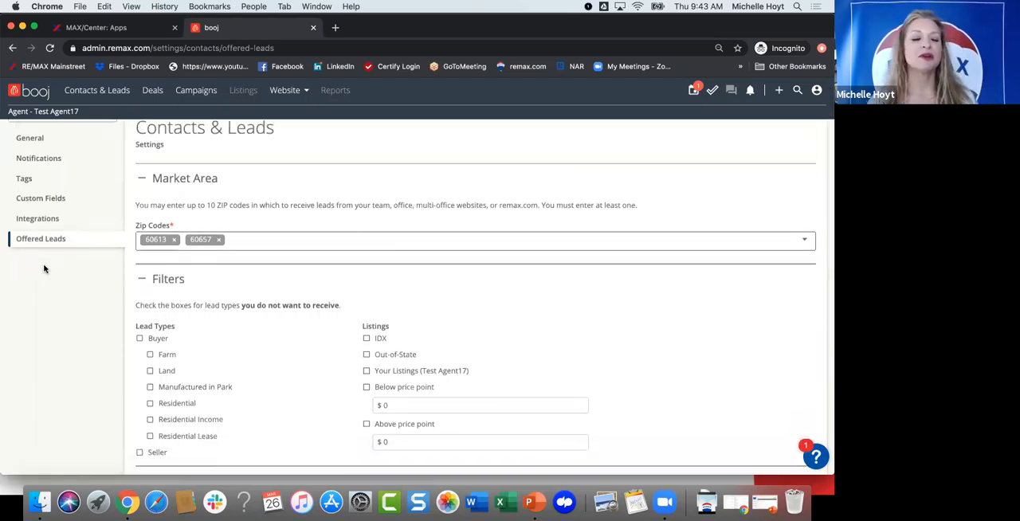
Step: Add the ZIP codes 60610 and 60611 to the market area for offered leads
left_click(278, 243)
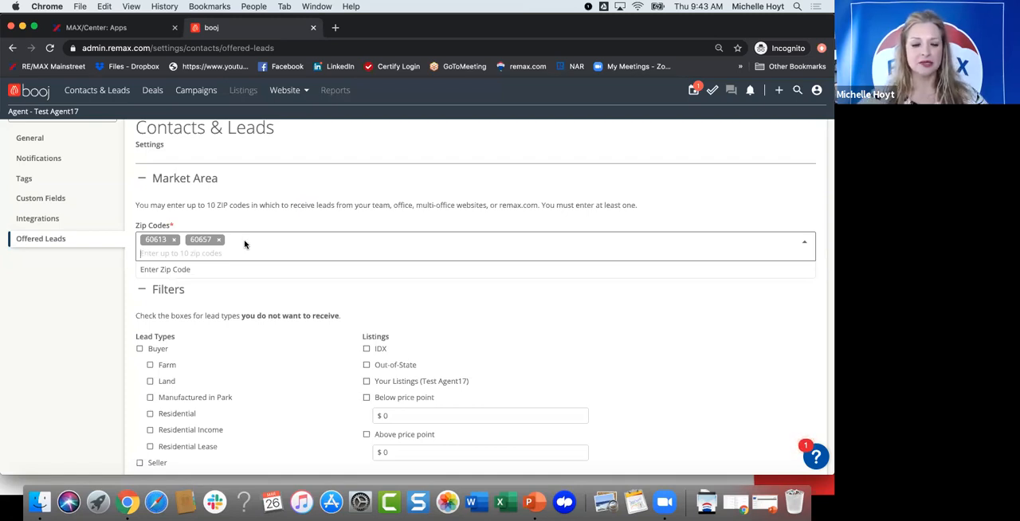
type("60")
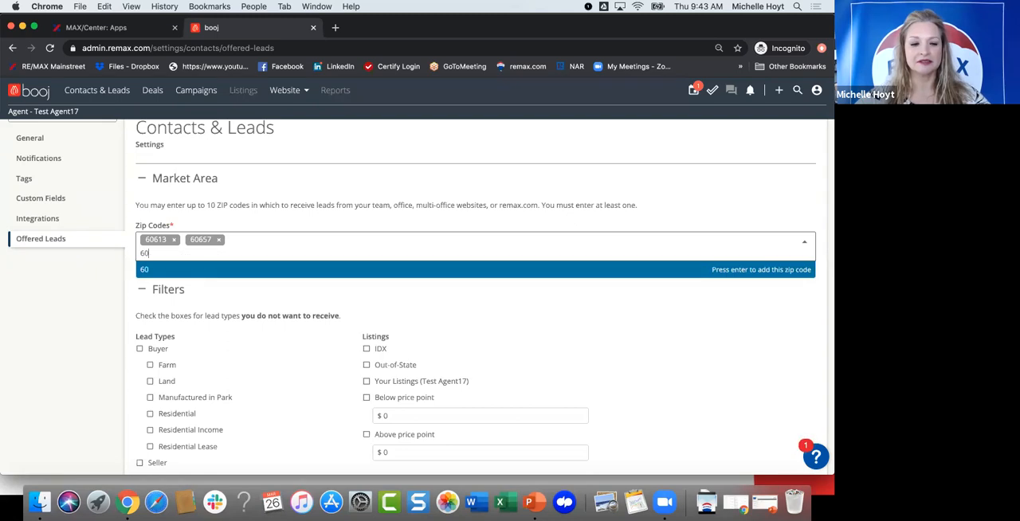
type("610")
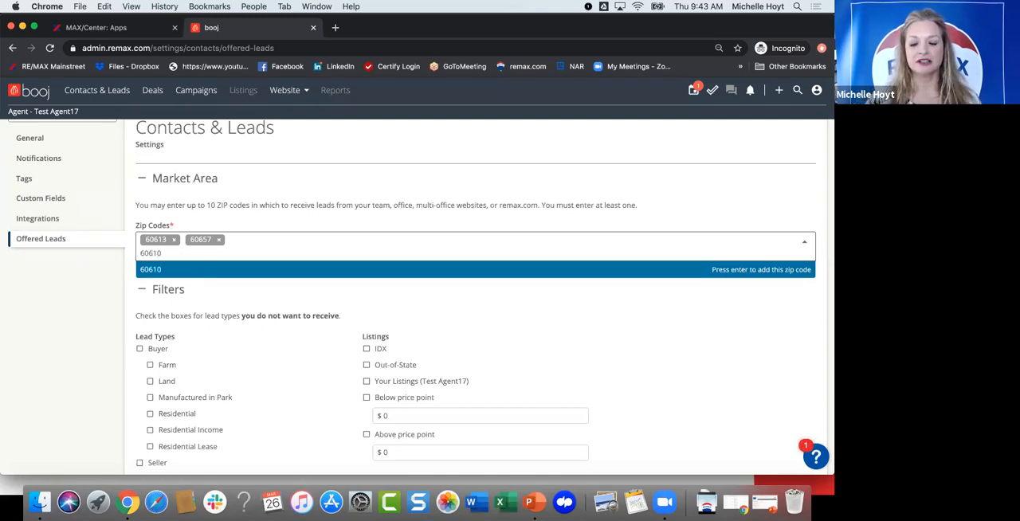
key("Return")
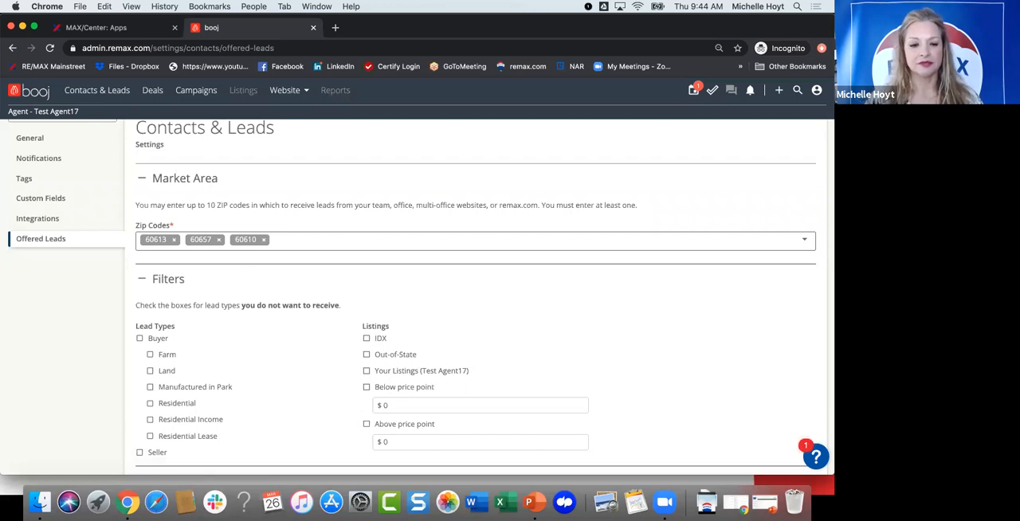
left_click(301, 239)
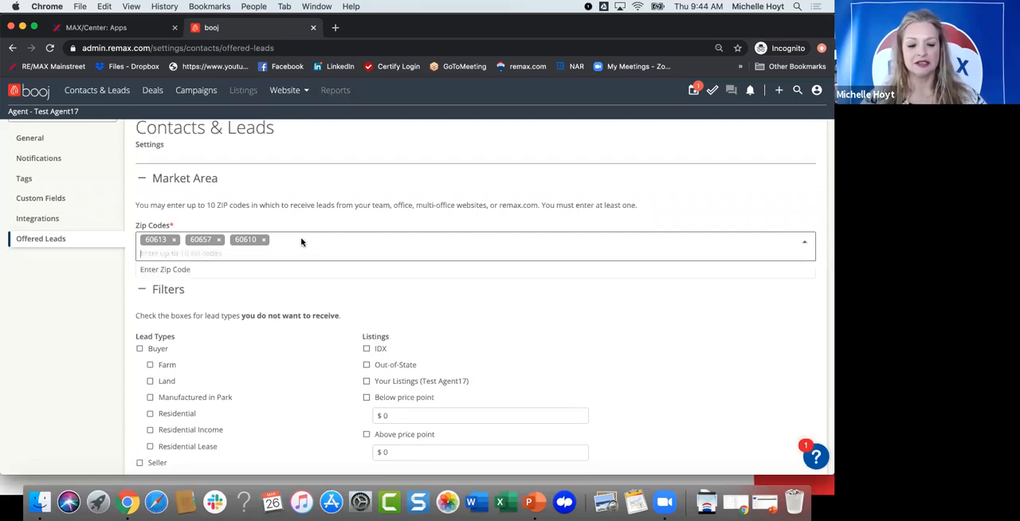
type("60611")
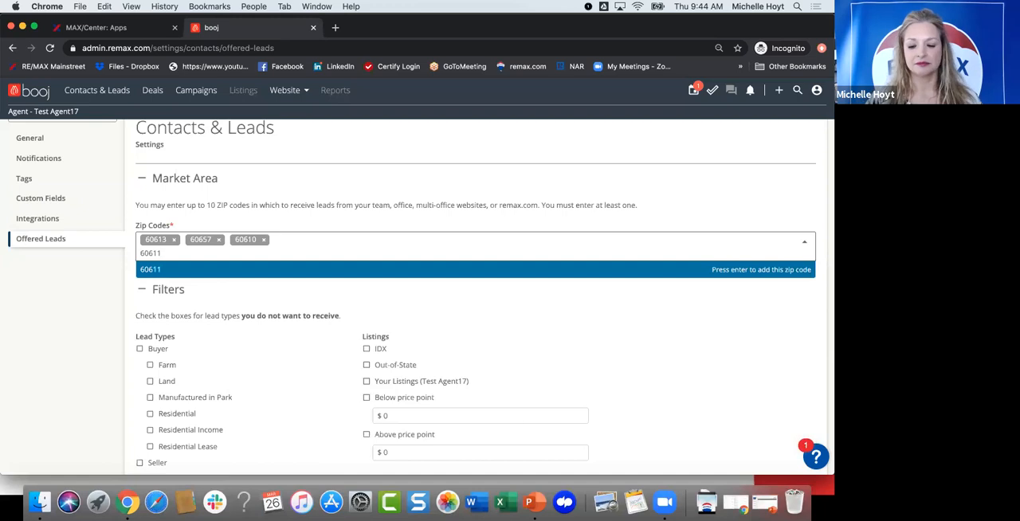
key("Return")
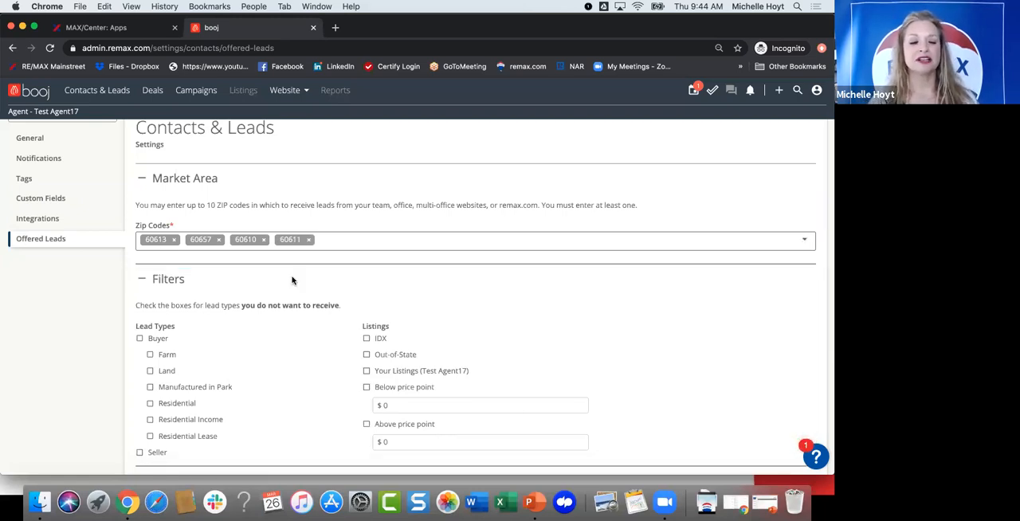
Step: Review the offered leads filters for lead types and listings and the text message notifications phone number section
scroll(293, 279, "down", 1)
scroll(291, 279, "down", 2)
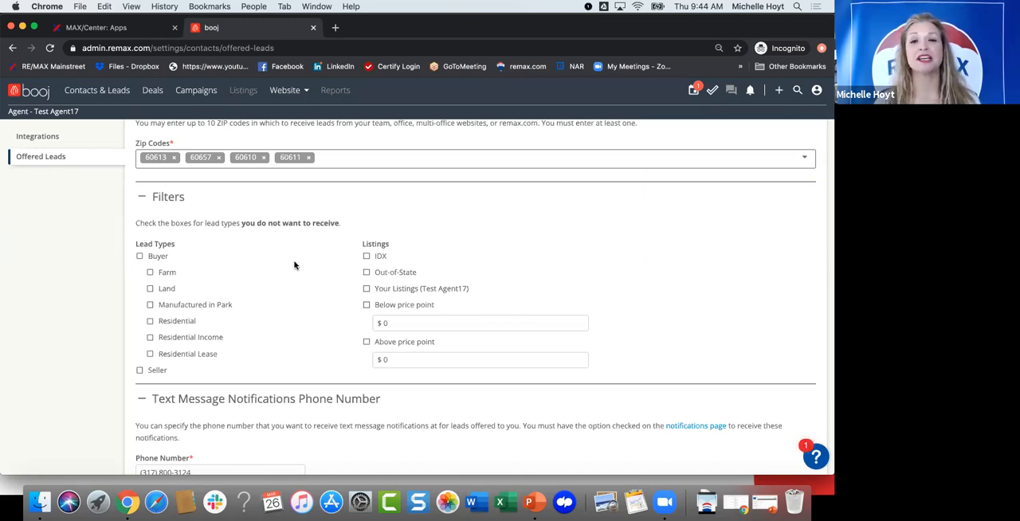
scroll(294, 265, "down", 1)
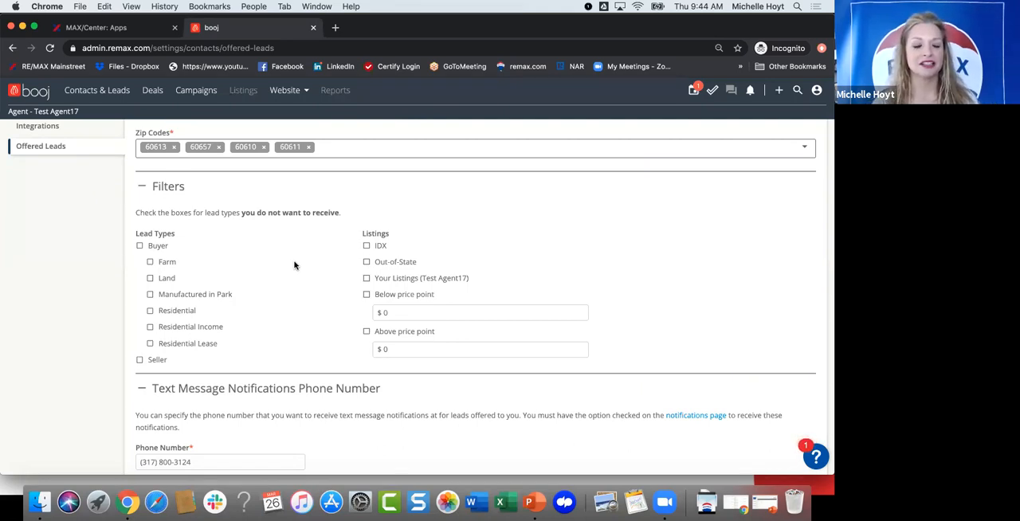
scroll(294, 265, "down", 2)
scroll(294, 265, "down", 1)
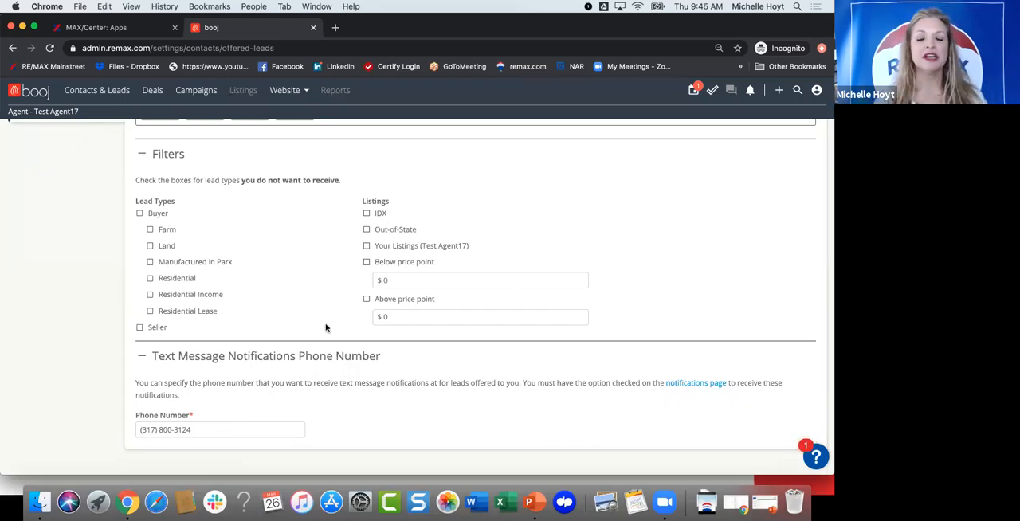
scroll(325, 327, "up", 5)
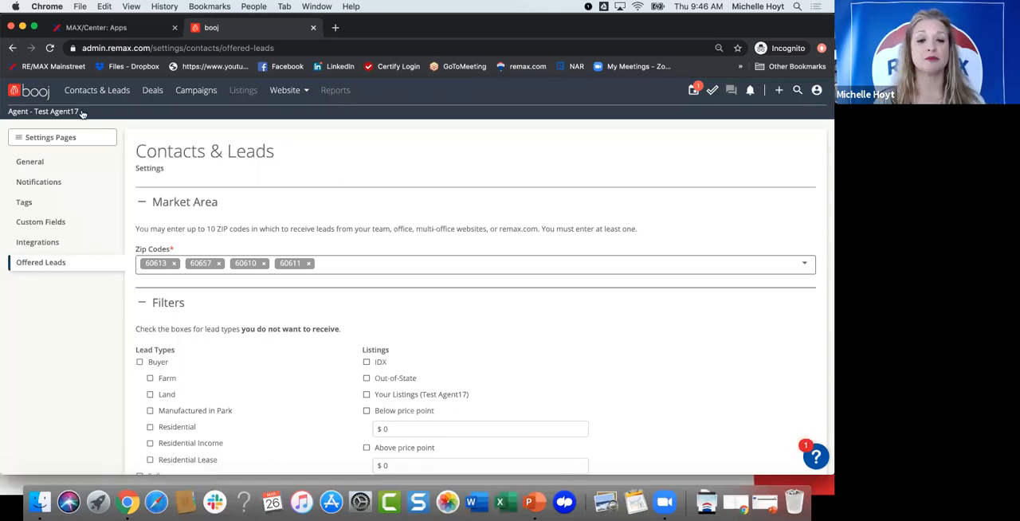
Step: Go through the account settings back to the Offered Leads page of Contacts & Leads and show the list of settings pages
left_click(817, 92)
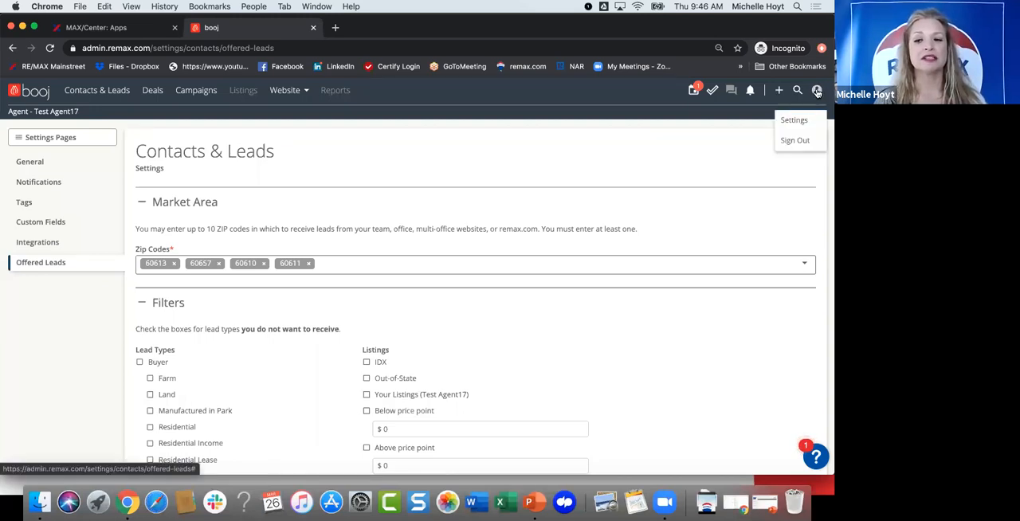
left_click(791, 119)
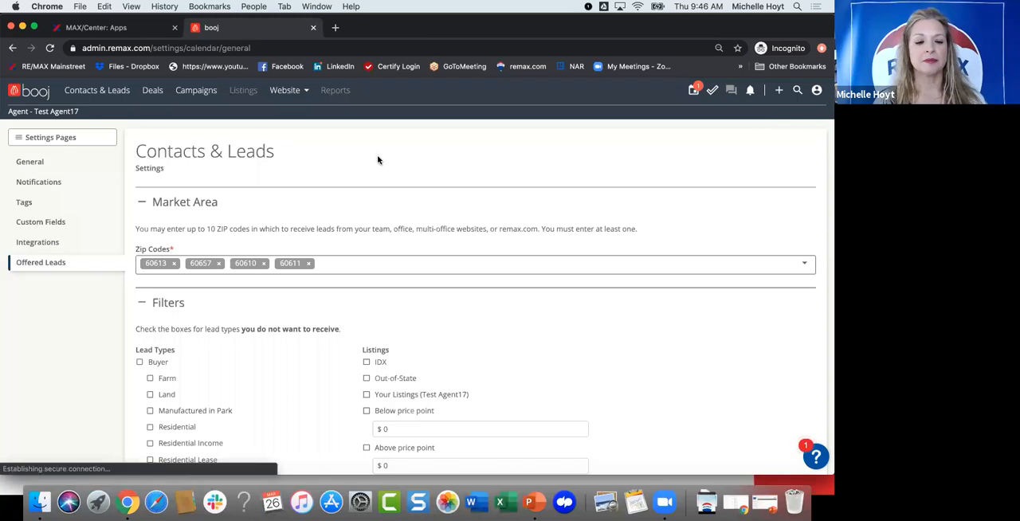
left_click(24, 137)
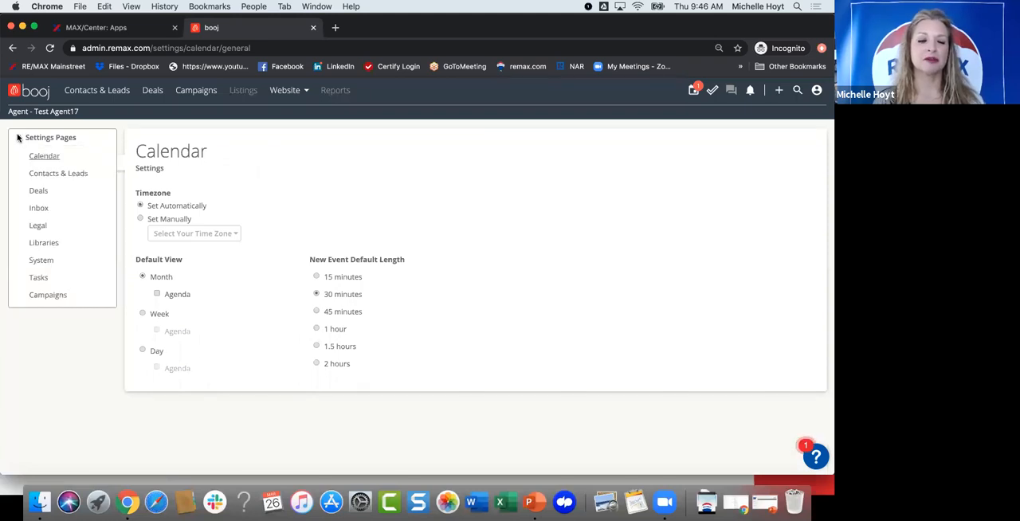
left_click(46, 175)
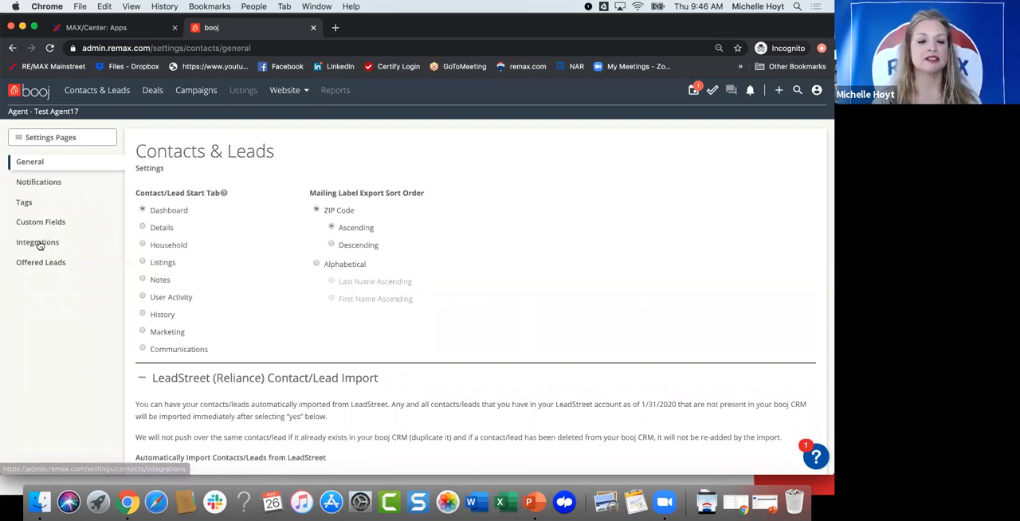
left_click(44, 266)
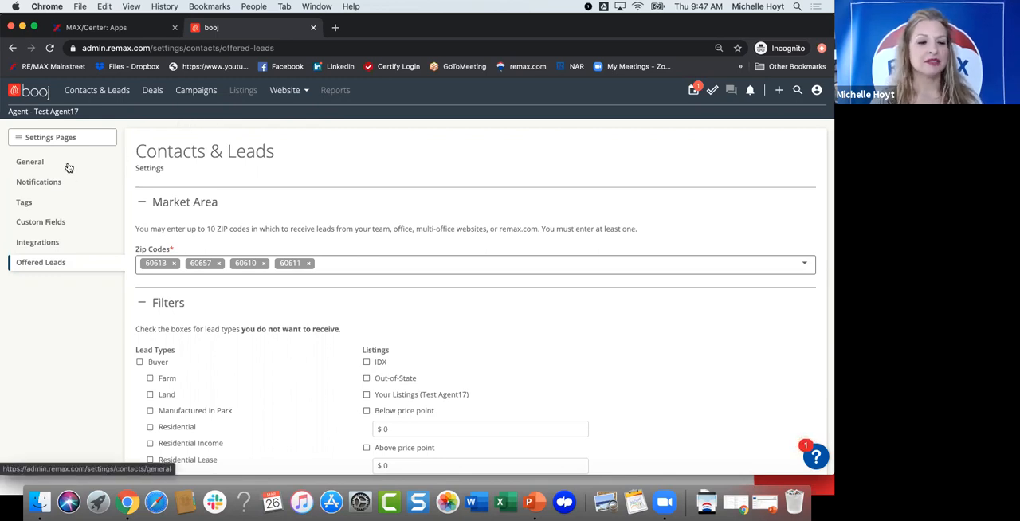
left_click(42, 140)
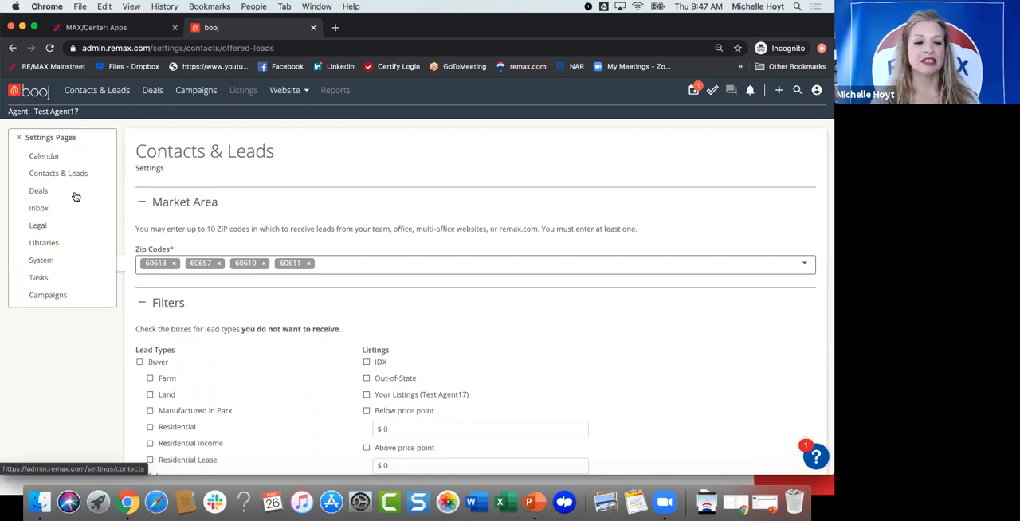
Step: Open the Contacts & Leads list and bring up the form for adding an individual contact
left_click(96, 91)
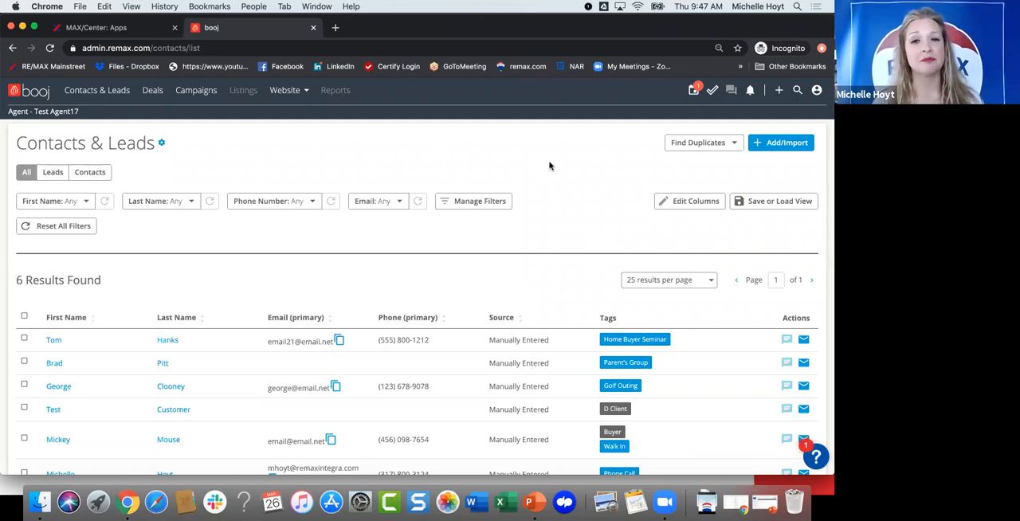
left_click(764, 145)
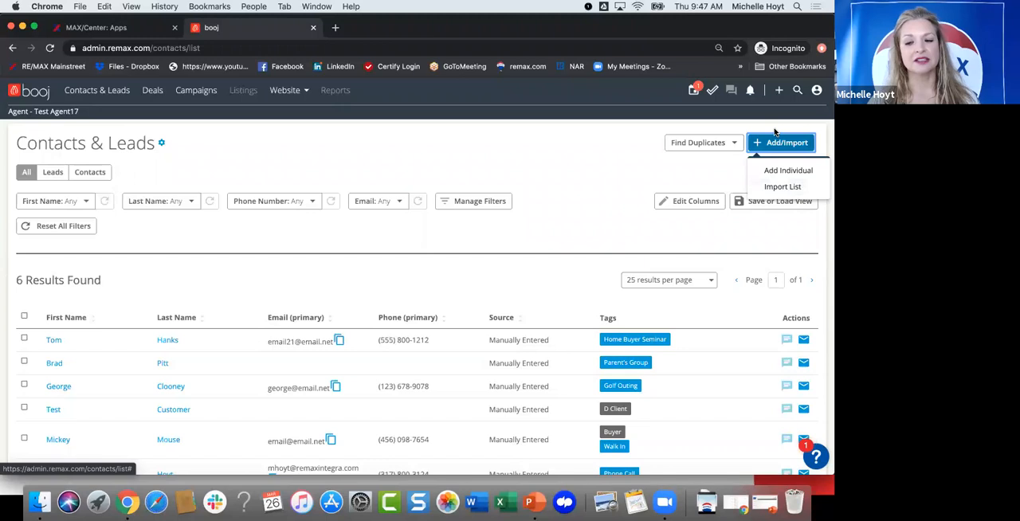
left_click(773, 169)
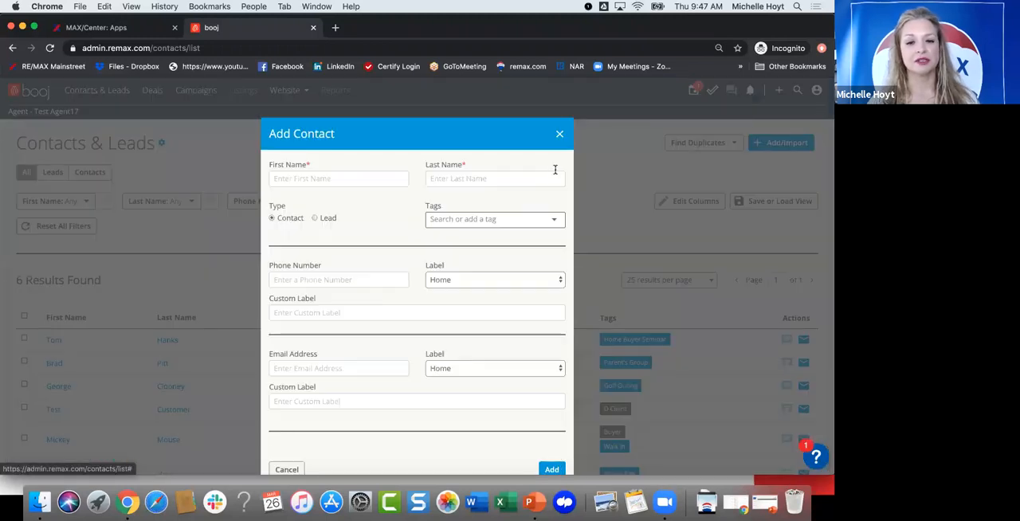
Step: Enter the new contact's first and last name in the Add Contact form
left_click(327, 178)
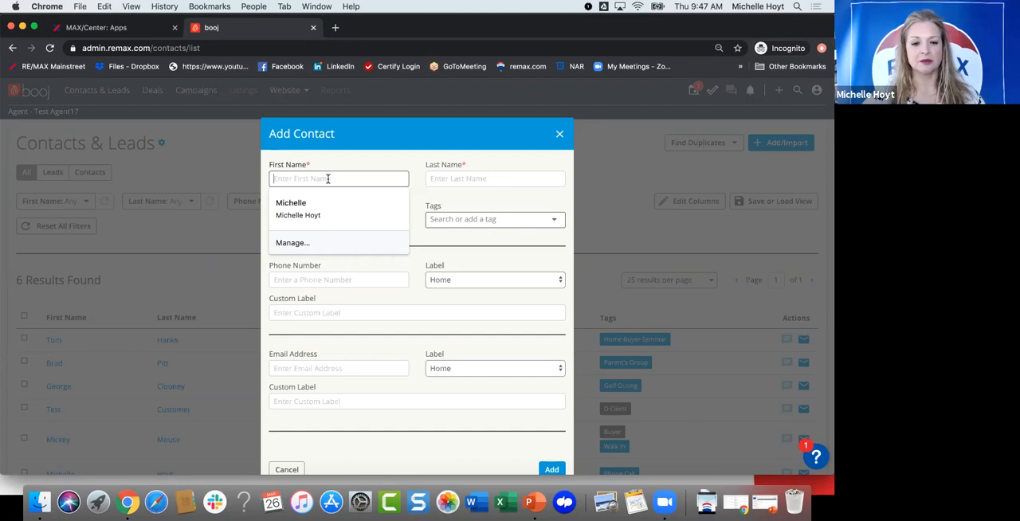
type("Ryan")
left_click(436, 179)
type("Ry")
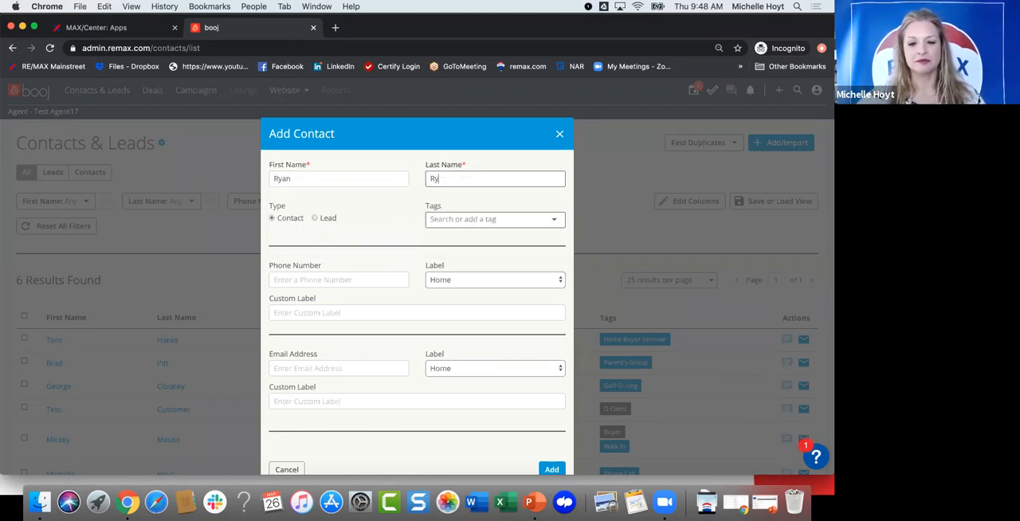
key("BackSpace")
type("eynolds")
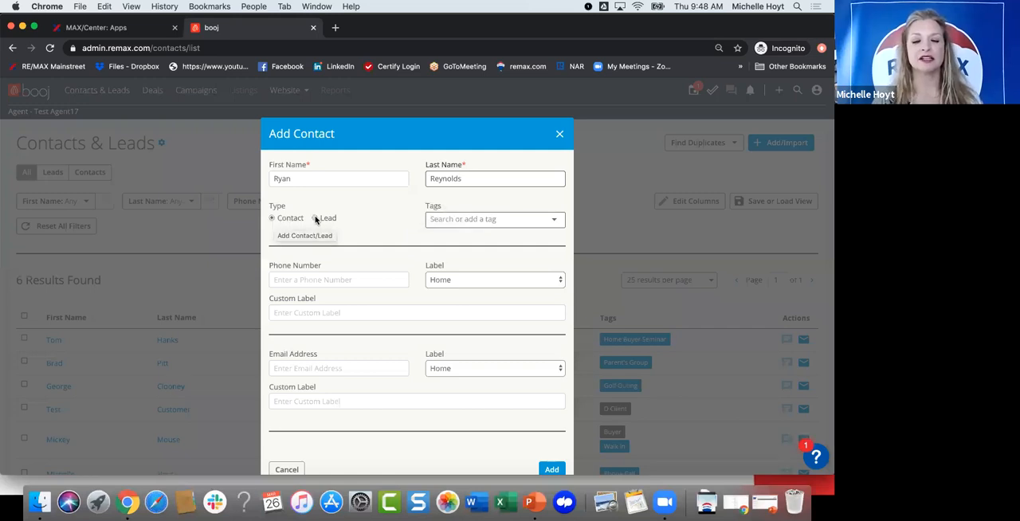
Step: Set the new contact's type to Lead and add the new tag "Sign Call"
left_click(365, 204)
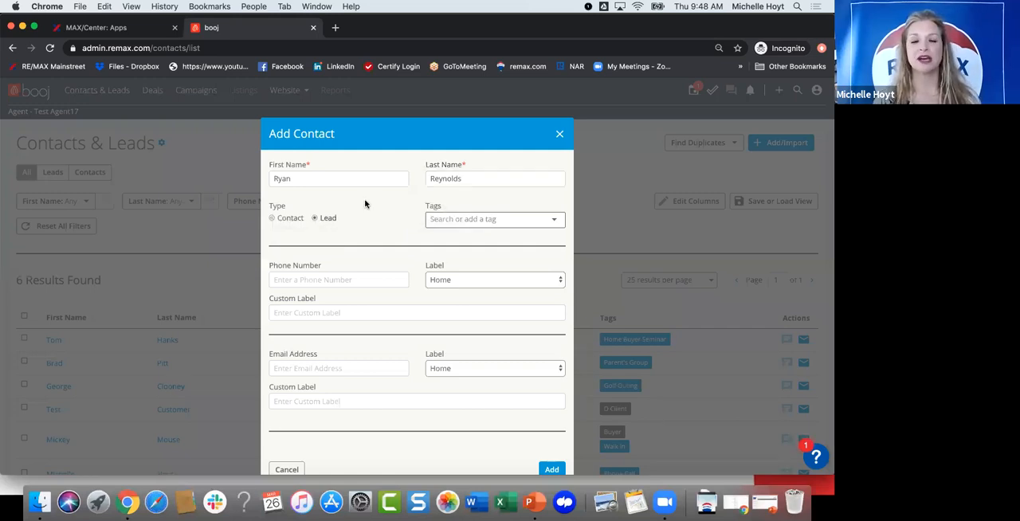
left_click(472, 219)
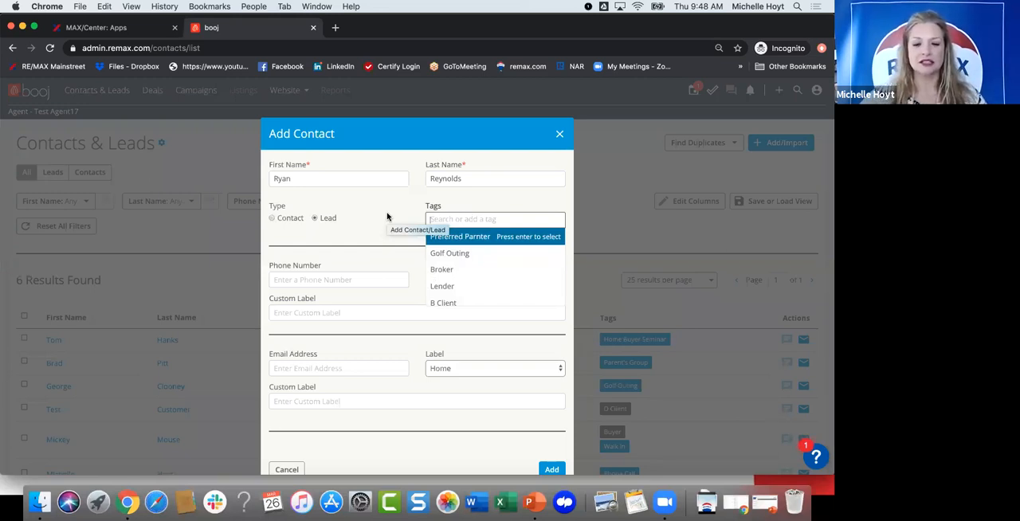
type("Sign Call")
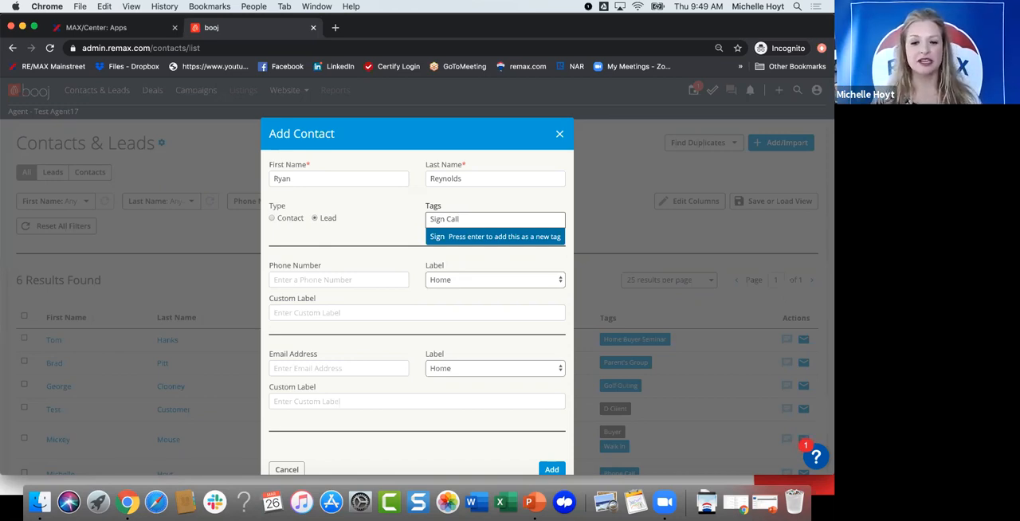
key("Return")
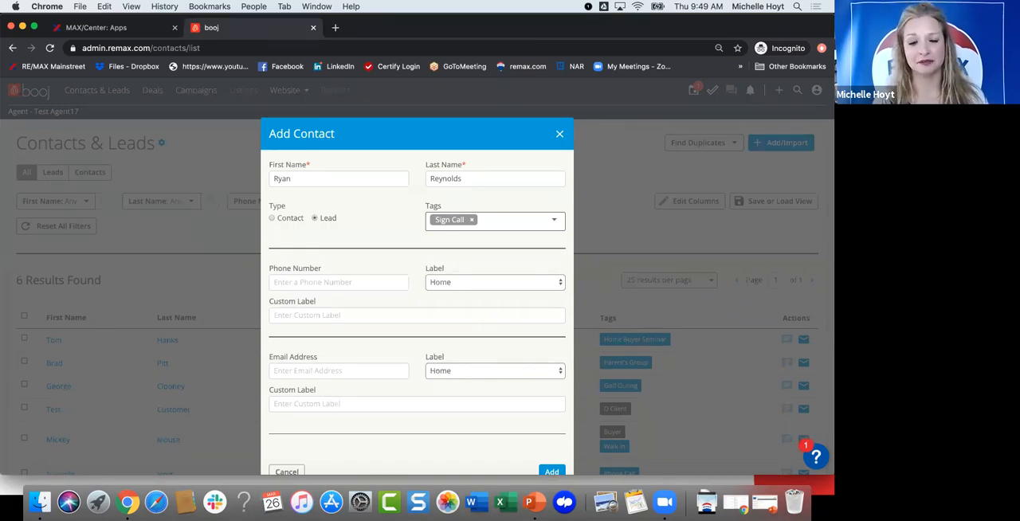
Step: Enter the lead's phone number and label it Mobile
left_click(352, 282)
type("444) 000-8888")
left_click(482, 285)
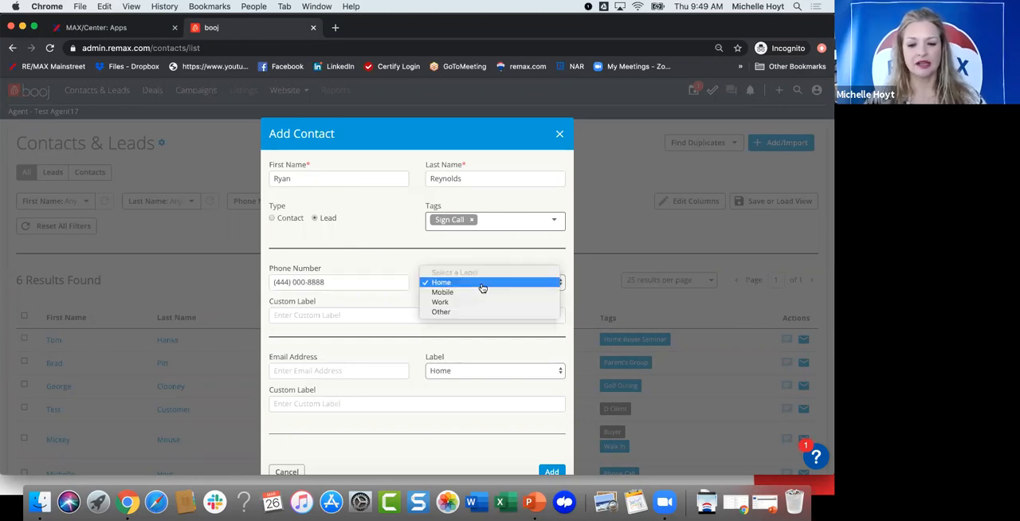
left_click(471, 293)
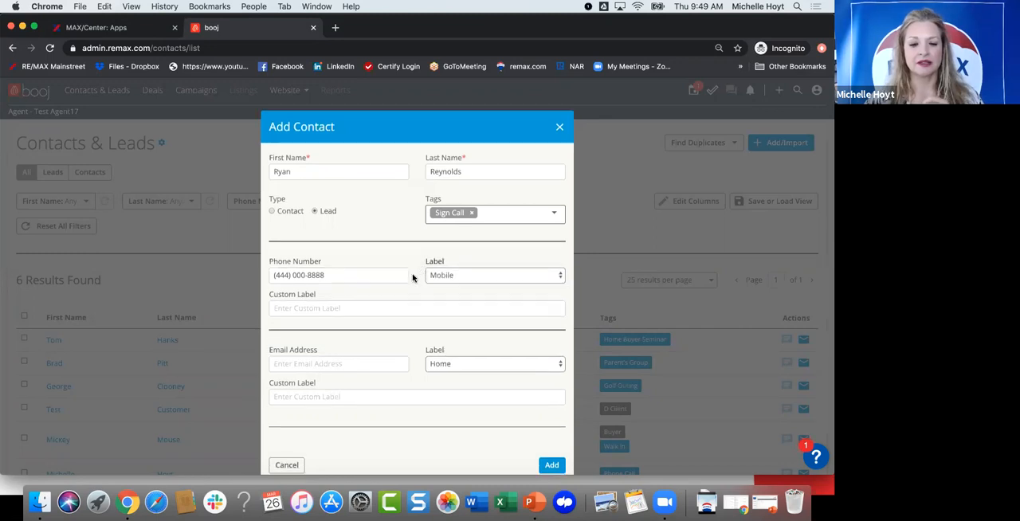
Step: Enter the lead's email address with the label Work and add the lead to the database
left_click(322, 358)
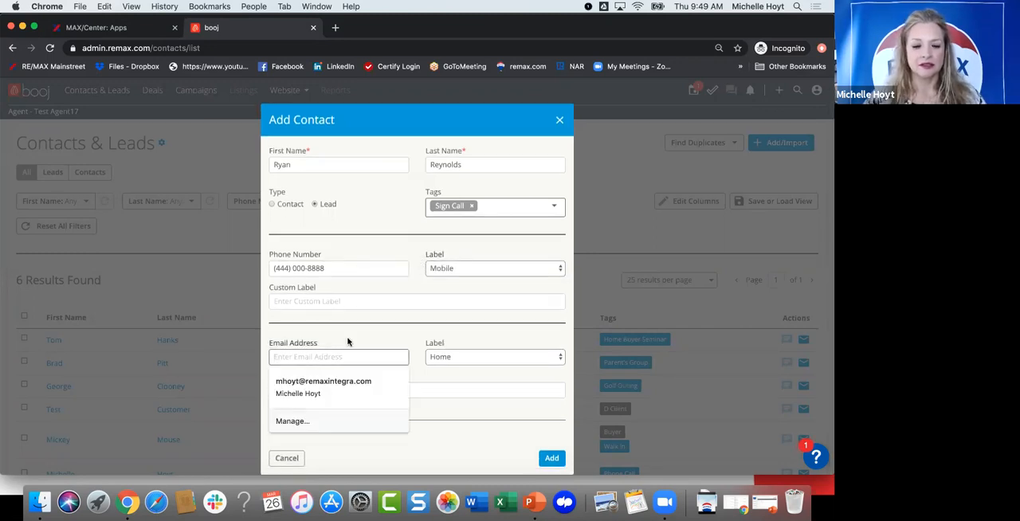
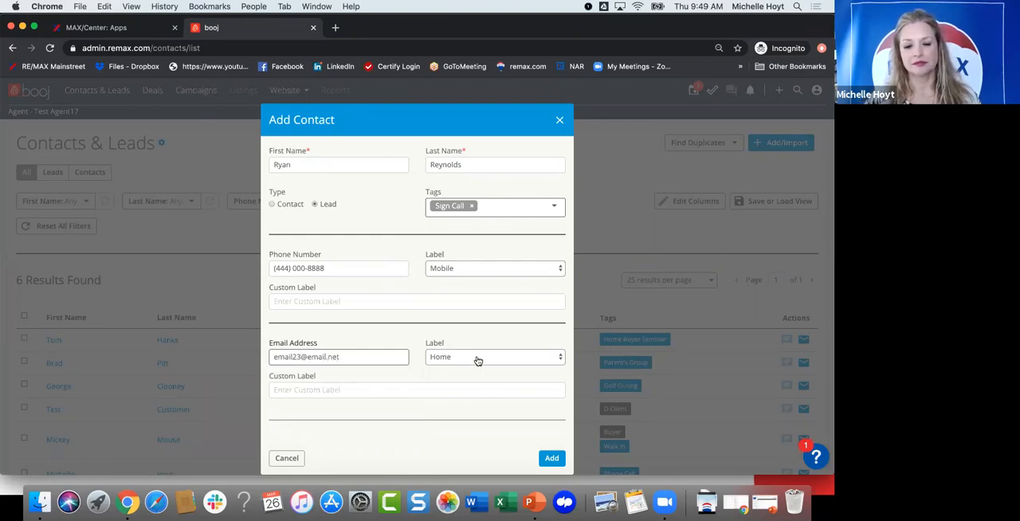
left_click(478, 363)
left_click(477, 359)
left_click(474, 358)
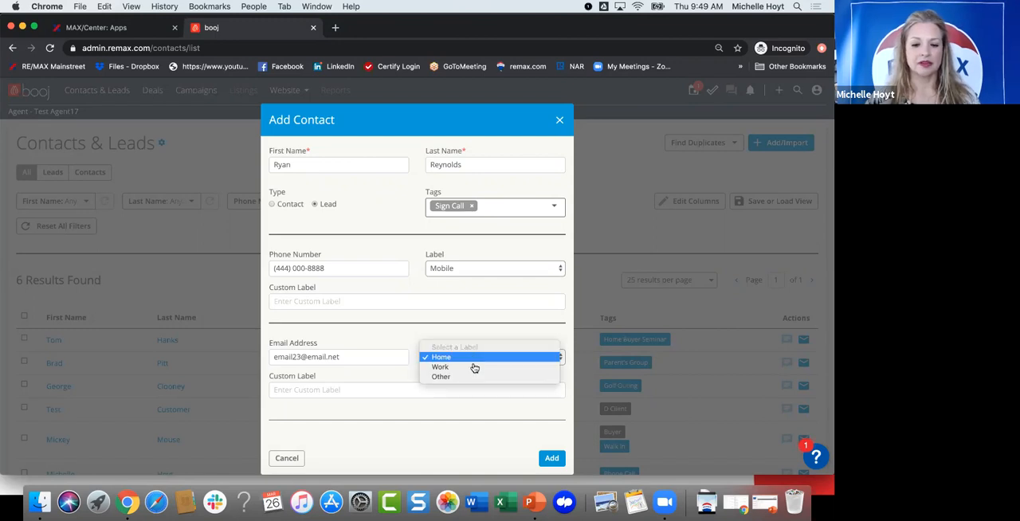
left_click(455, 367)
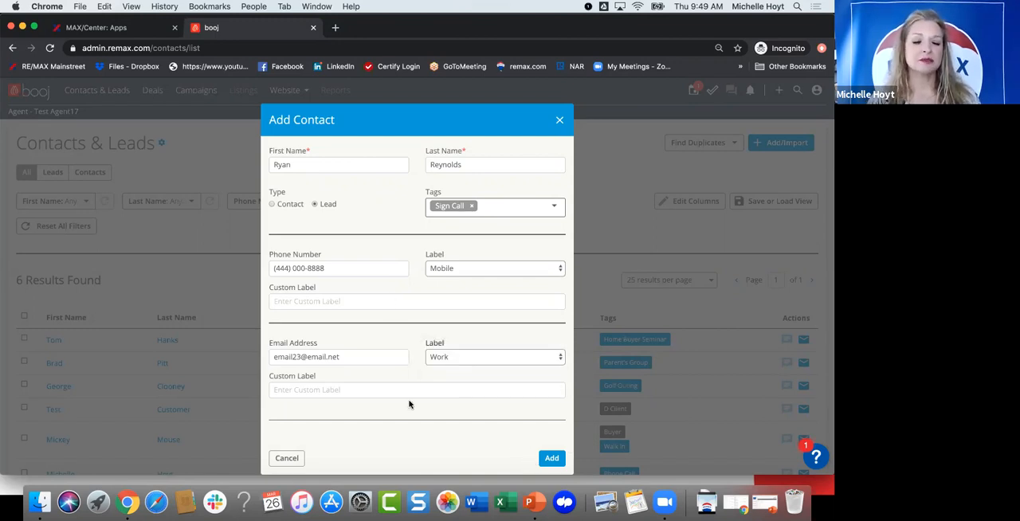
left_click(547, 459)
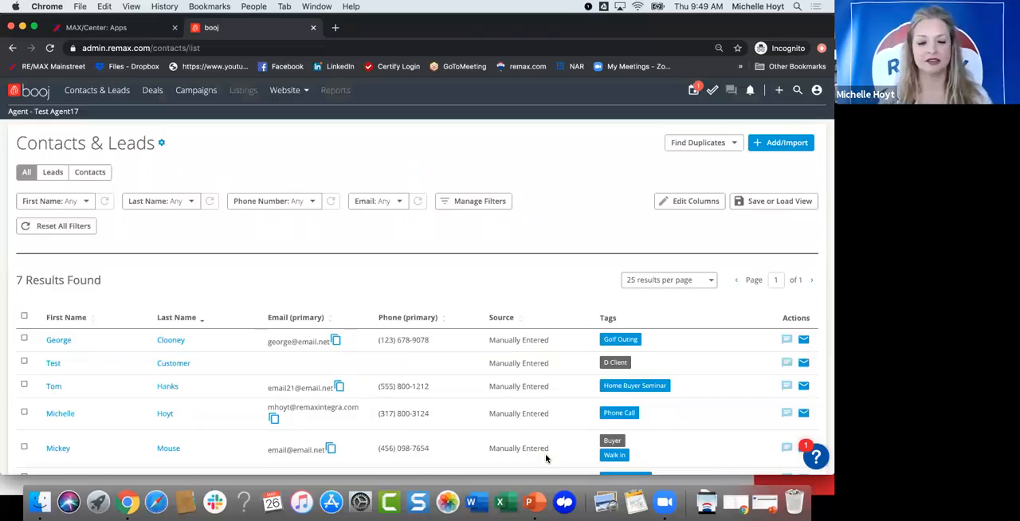
Step: Find the lead tagged "Sign Call" in the Contacts & Leads list and open its dashboard
scroll(371, 271, "down", 2)
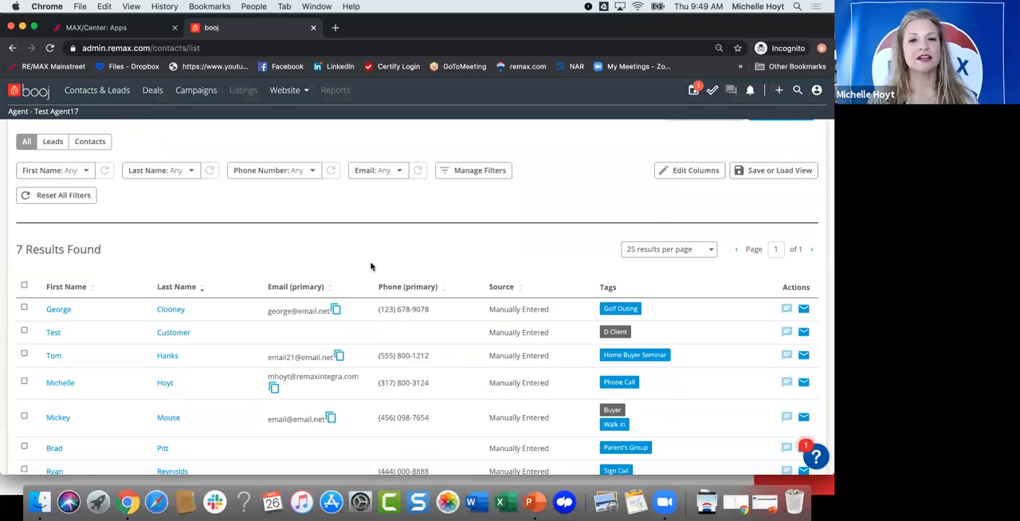
scroll(371, 267, "down", 1)
scroll(285, 253, "down", 3)
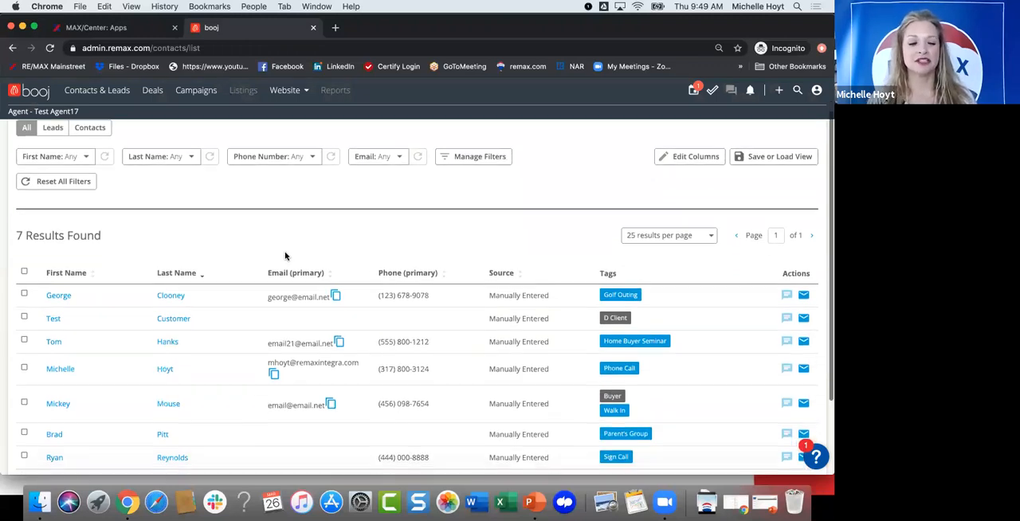
scroll(273, 257, "down", 1)
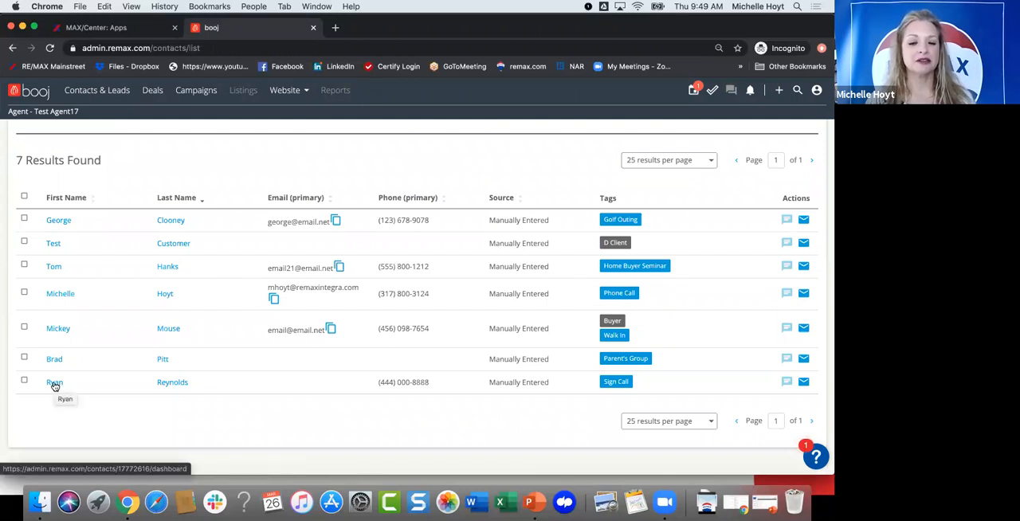
left_click(54, 383)
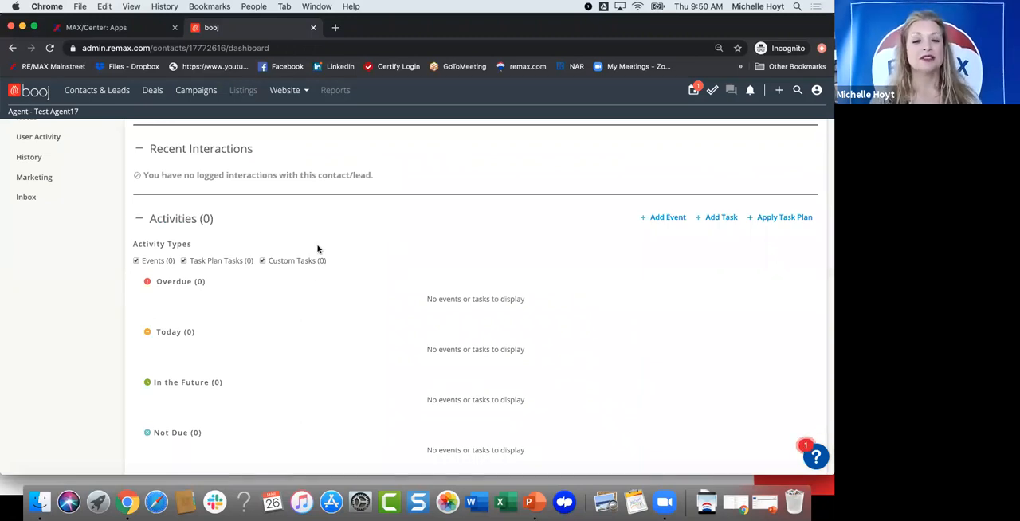
scroll(317, 249, "up", 3)
scroll(317, 249, "up", 1)
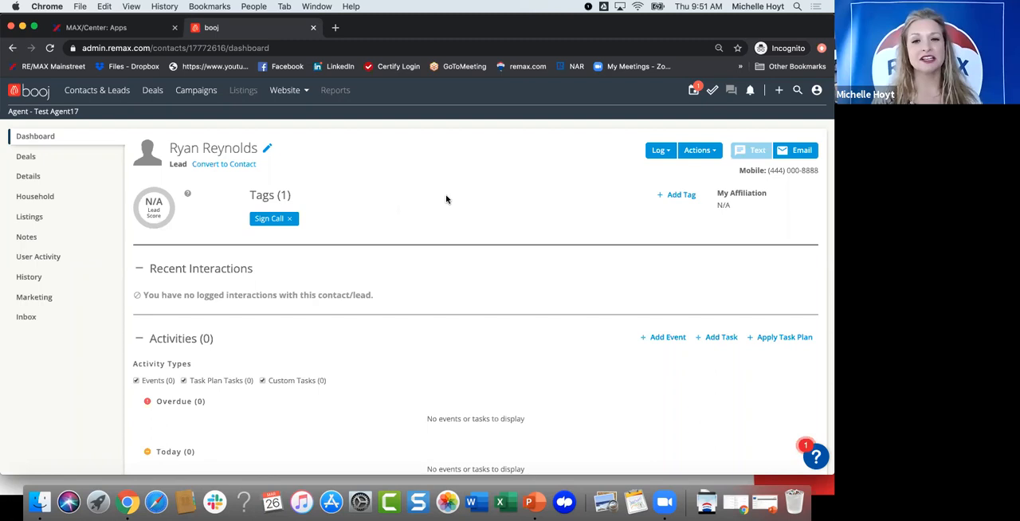
Step: Look at the interaction types that can be logged and the texting option on the lead's dashboard
left_click(661, 152)
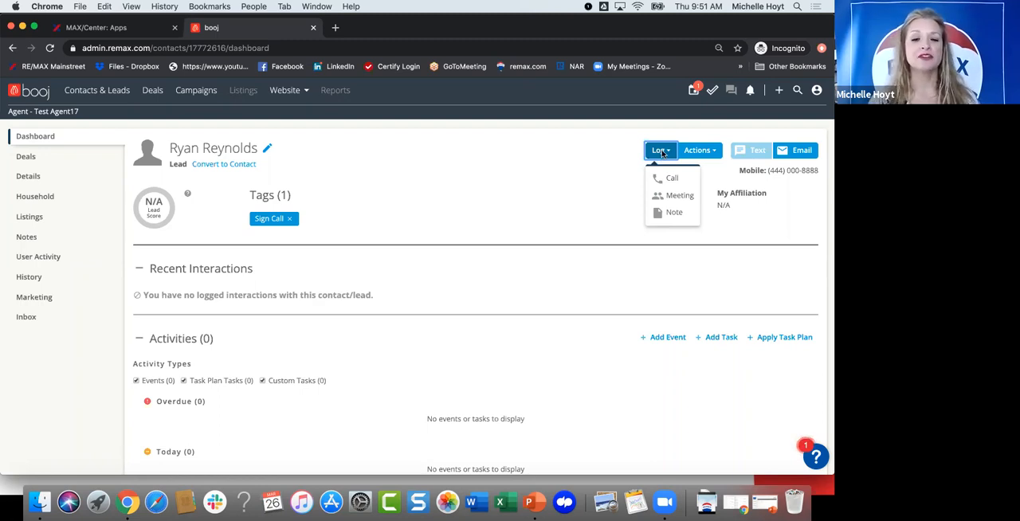
left_click(495, 174)
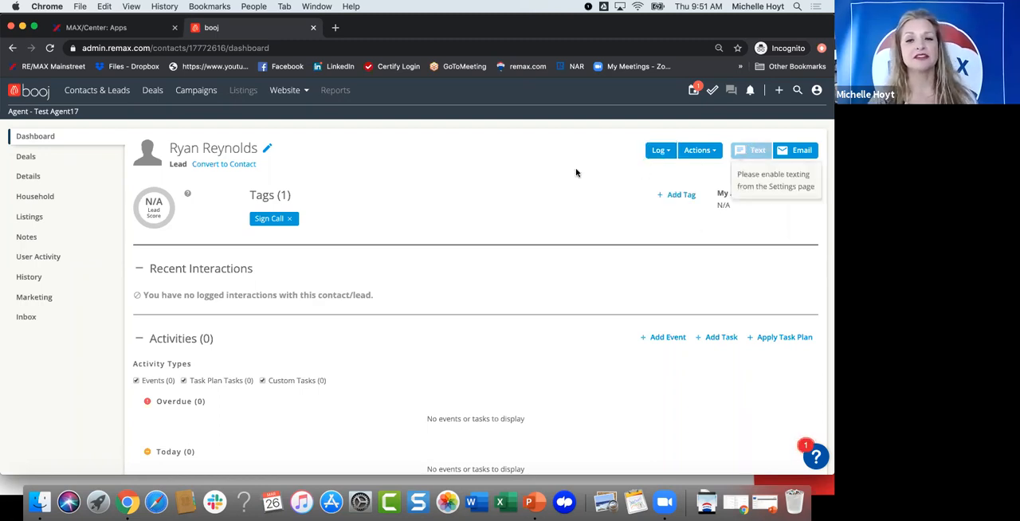
mouse_move(752, 149)
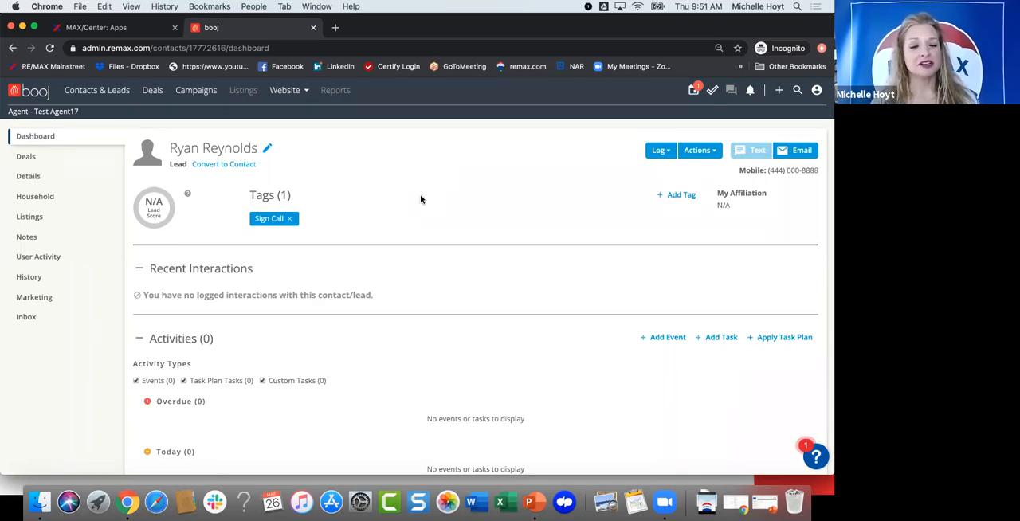
Step: Start a new calendar event from the lead's Activities section and set its start date to March 27, 2020
scroll(421, 199, "down", 1)
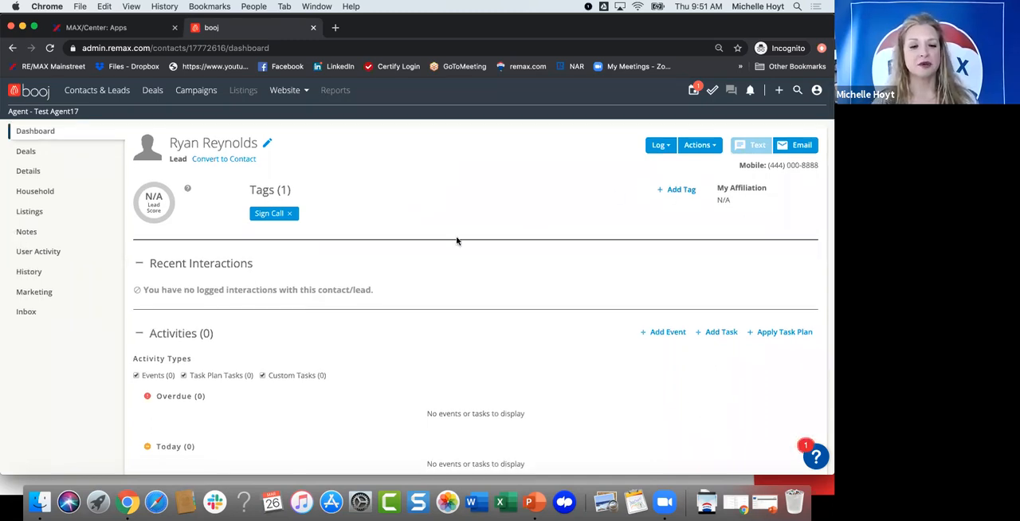
scroll(439, 254, "down", 5)
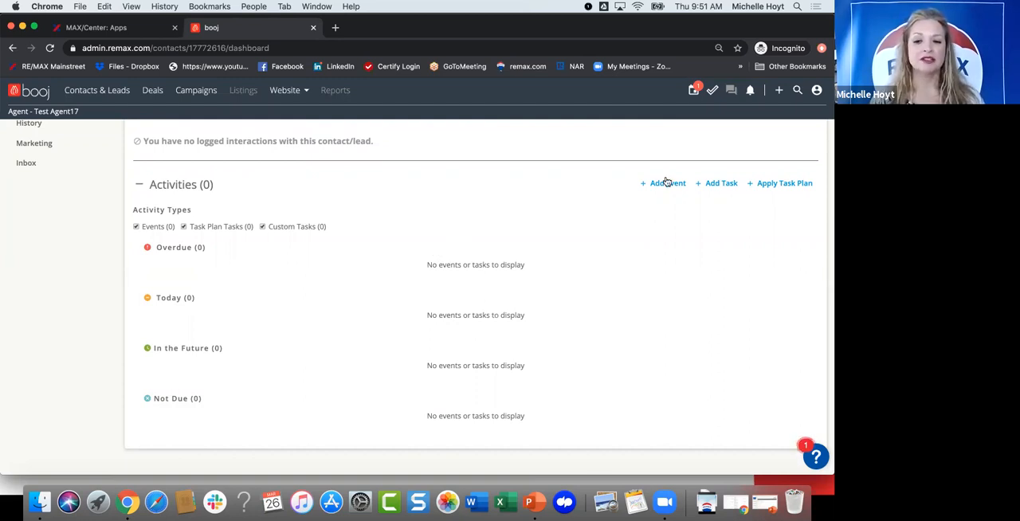
left_click(632, 182)
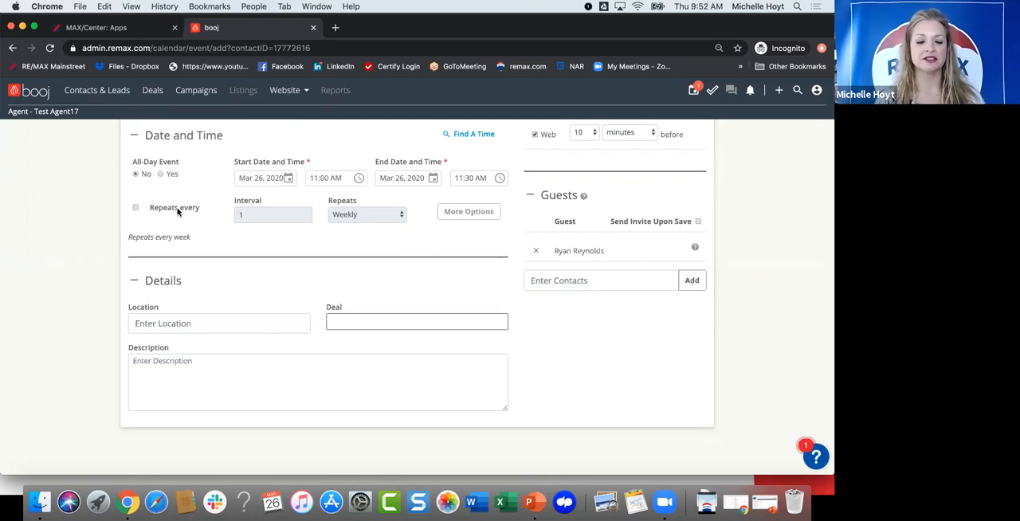
scroll(198, 206, "up", 2)
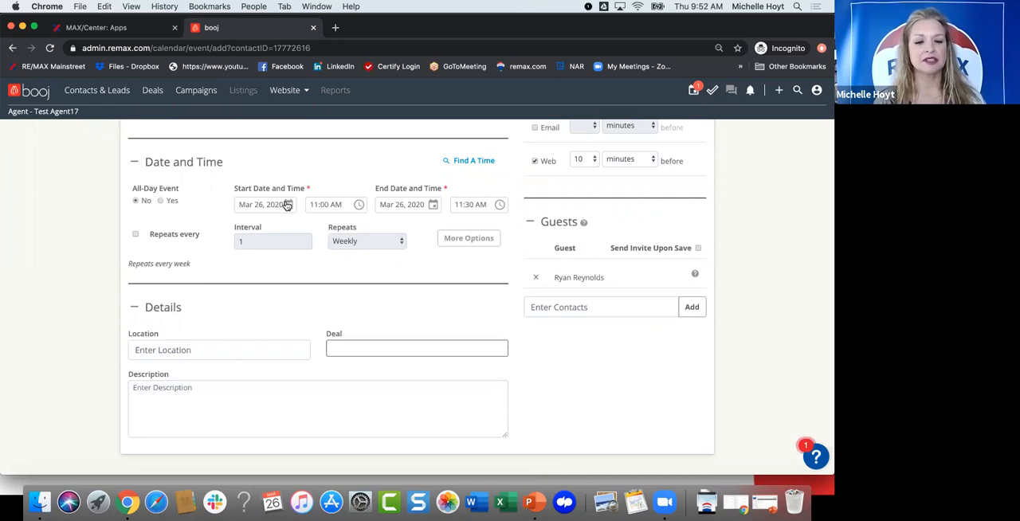
left_click(286, 204)
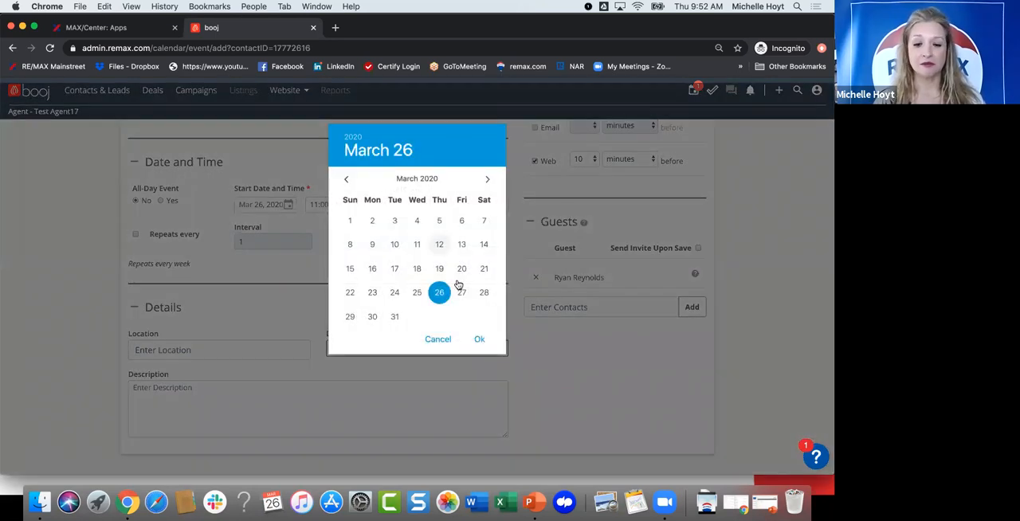
left_click(462, 292)
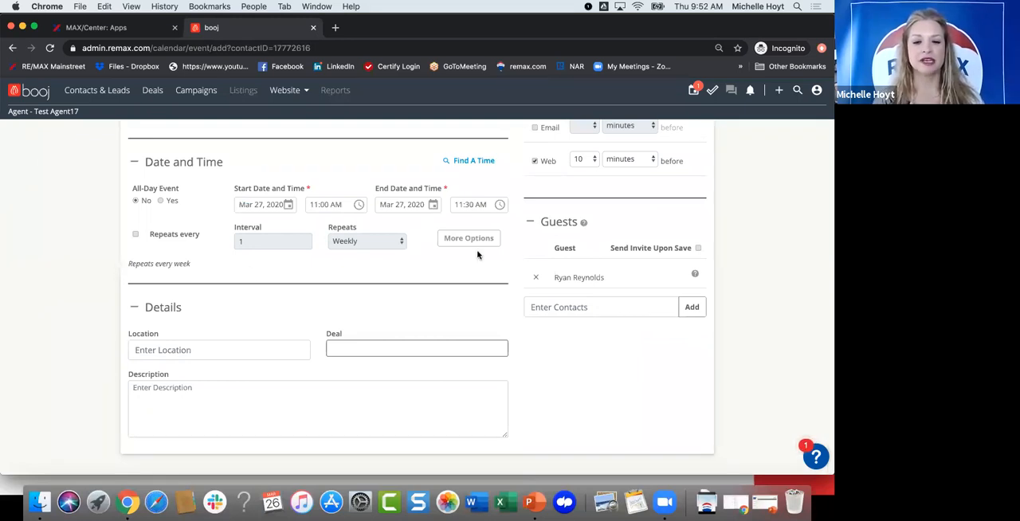
Step: Title the event "Listing Appointment"
scroll(478, 255, "up", 2)
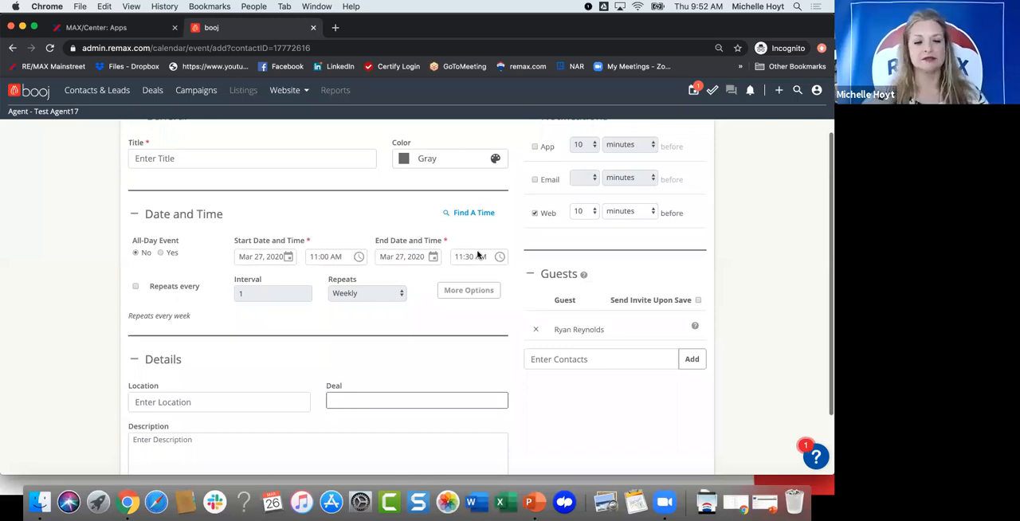
scroll(185, 186, "up", 1)
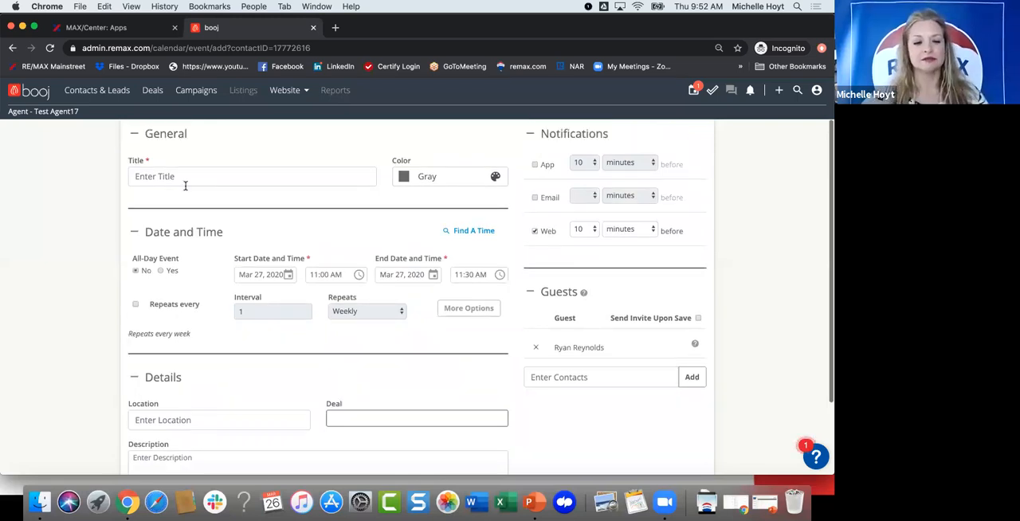
scroll(185, 185, "up", 1)
left_click(185, 185)
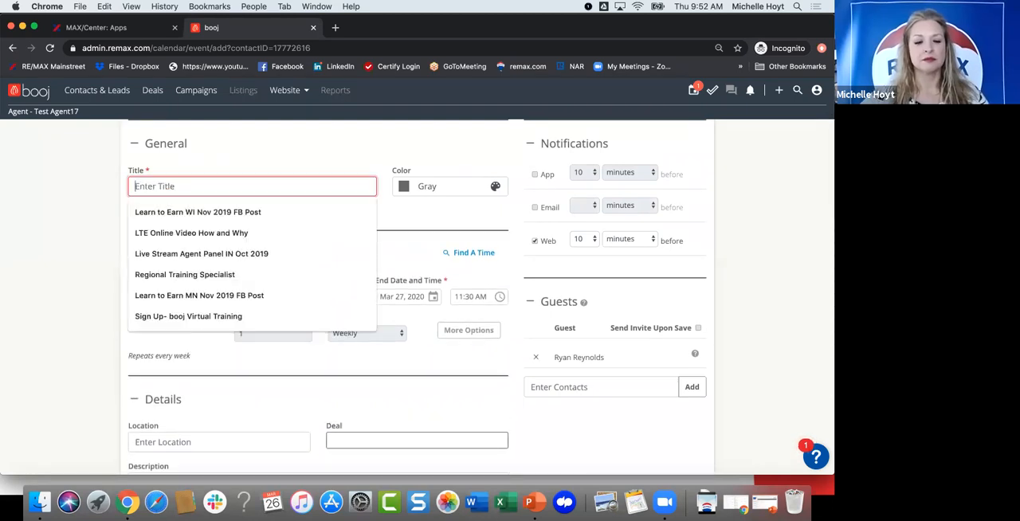
type("Listing Appoin")
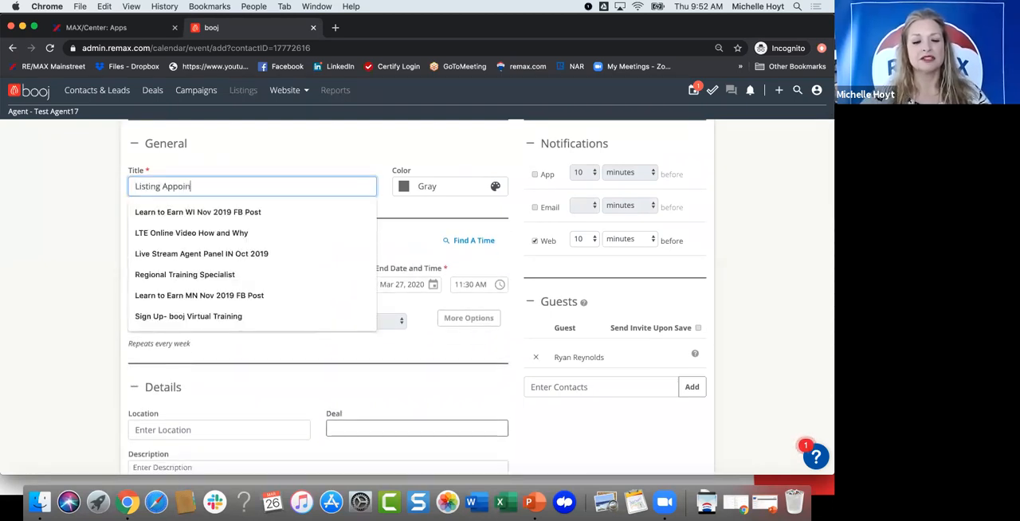
type("tment")
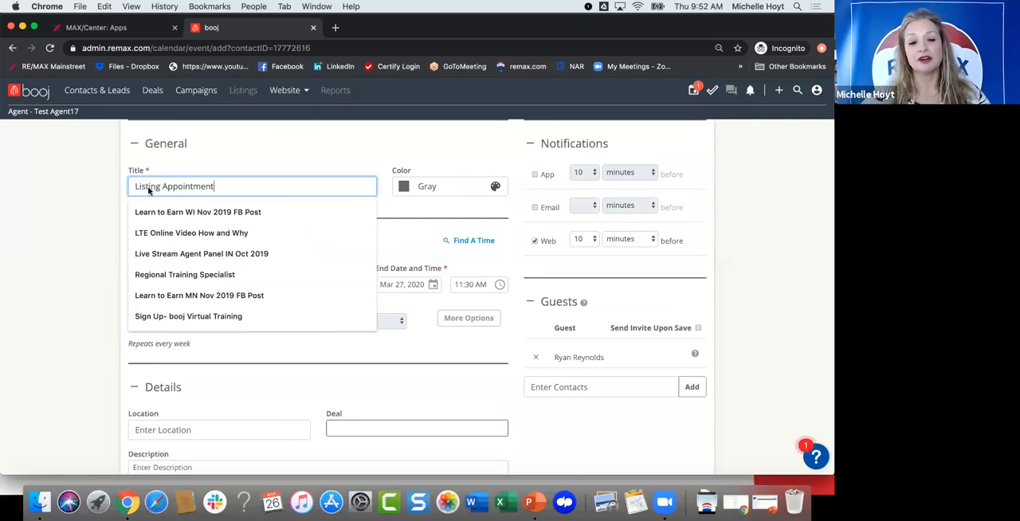
Step: Review the event's date, details, notification and guest options, and discard the unsaved event
left_click(258, 147)
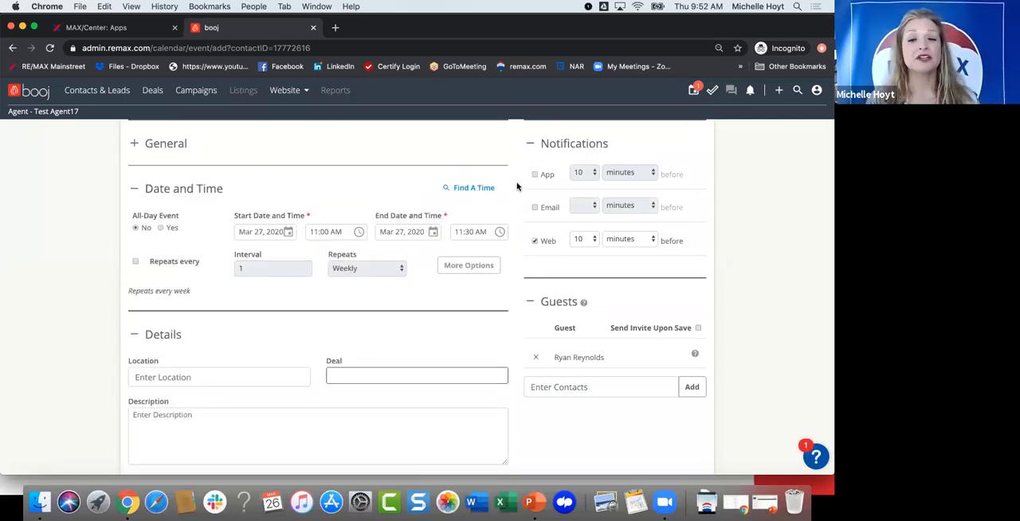
scroll(516, 187, "down", 1)
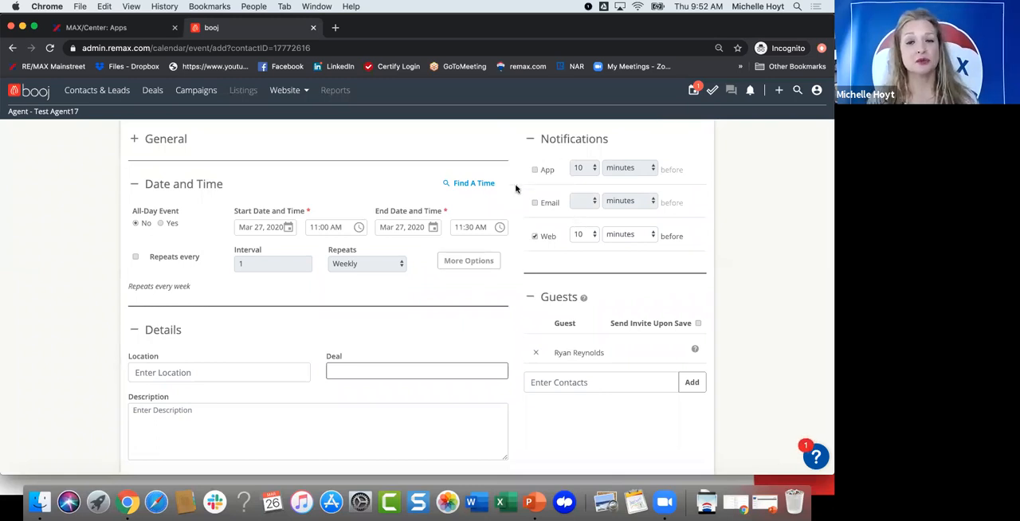
scroll(526, 237, "down", 1)
scroll(520, 246, "down", 3)
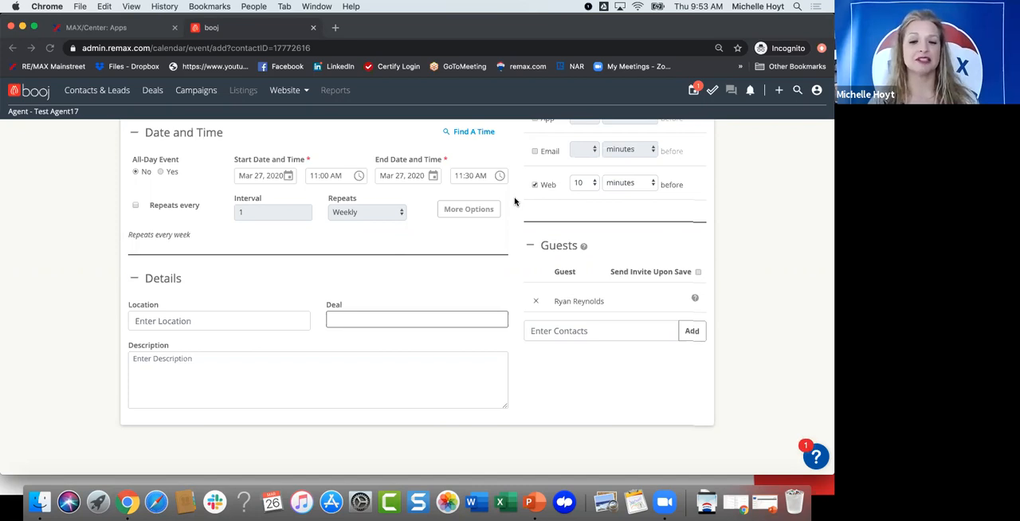
scroll(515, 201, "up", 2)
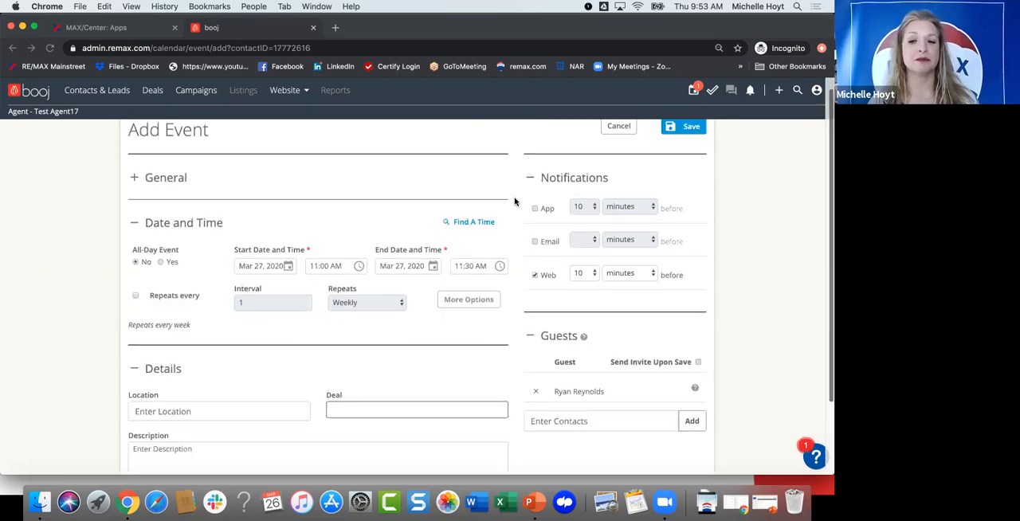
left_click(614, 138)
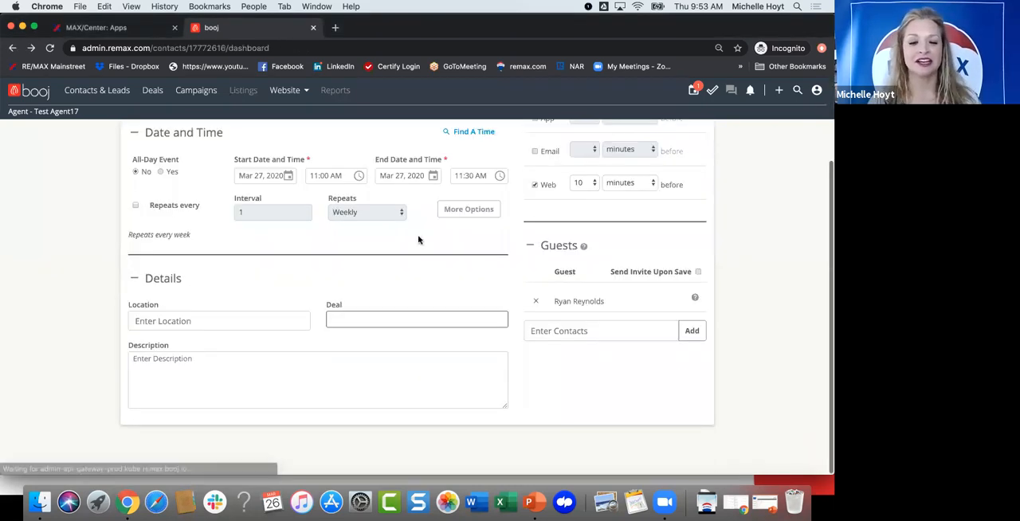
Step: Start a new task from the lead's Activities section and title it "Phone Call"
scroll(363, 253, "down", 1)
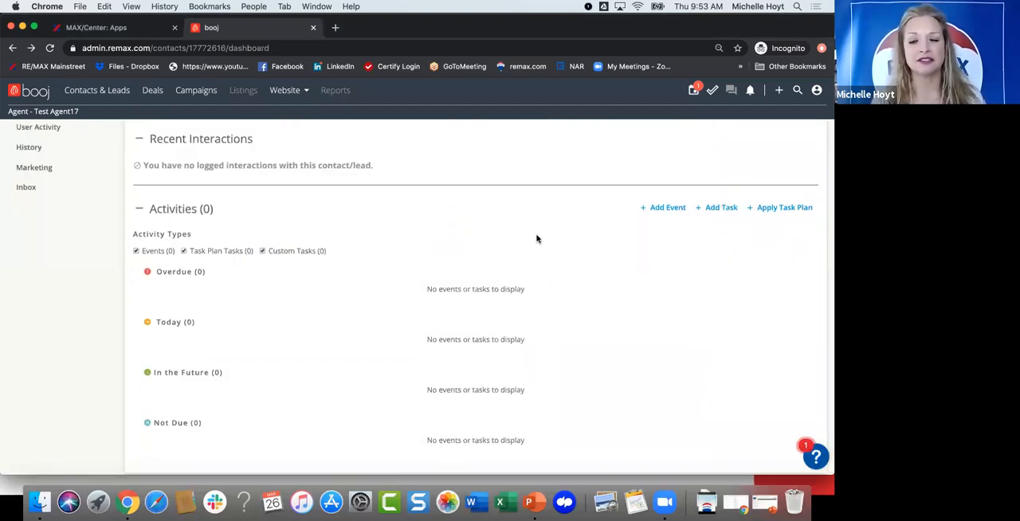
scroll(536, 238, "down", 1)
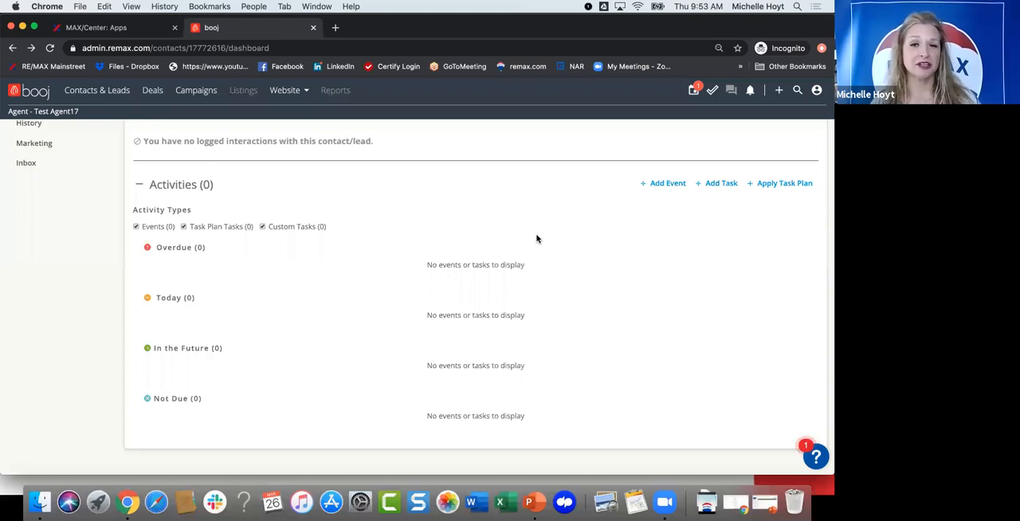
left_click(718, 185)
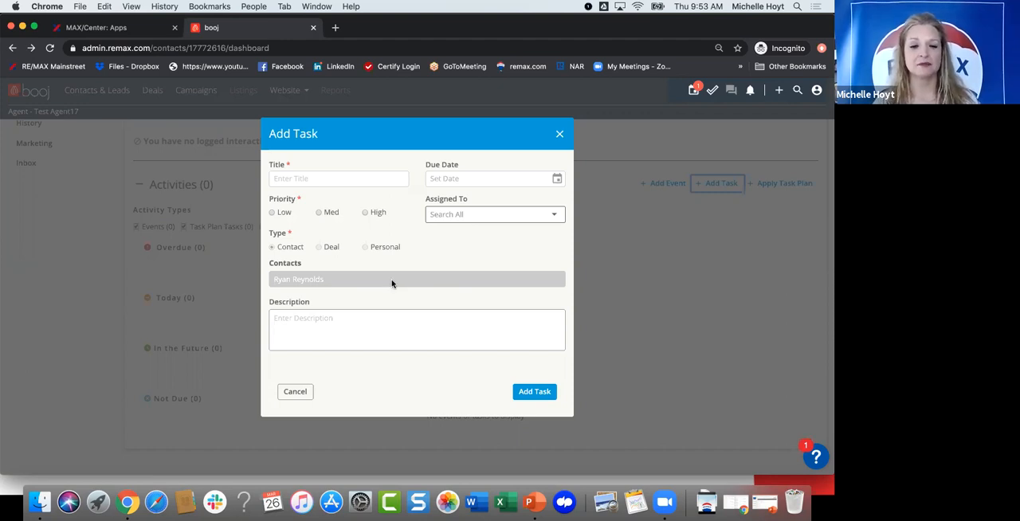
left_click(339, 179)
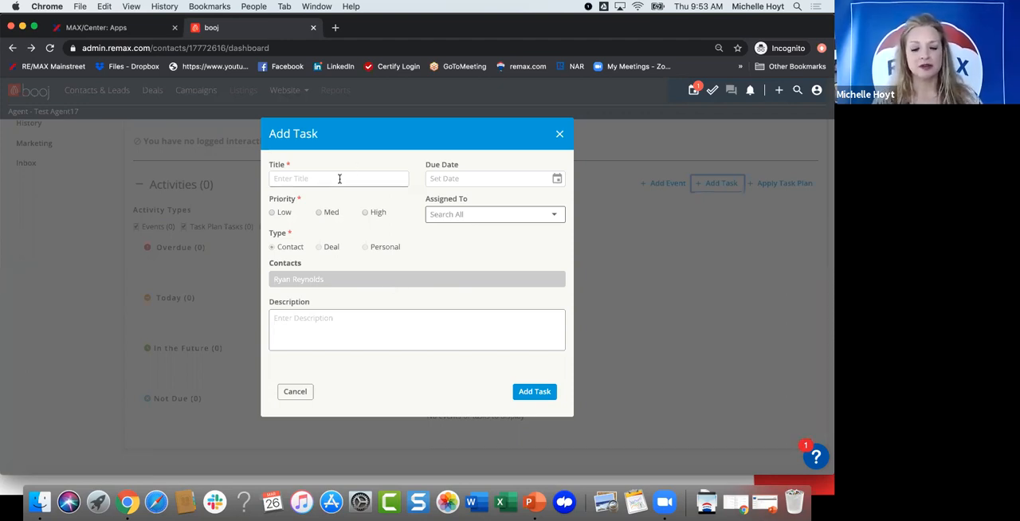
left_click(339, 178)
type("Ph")
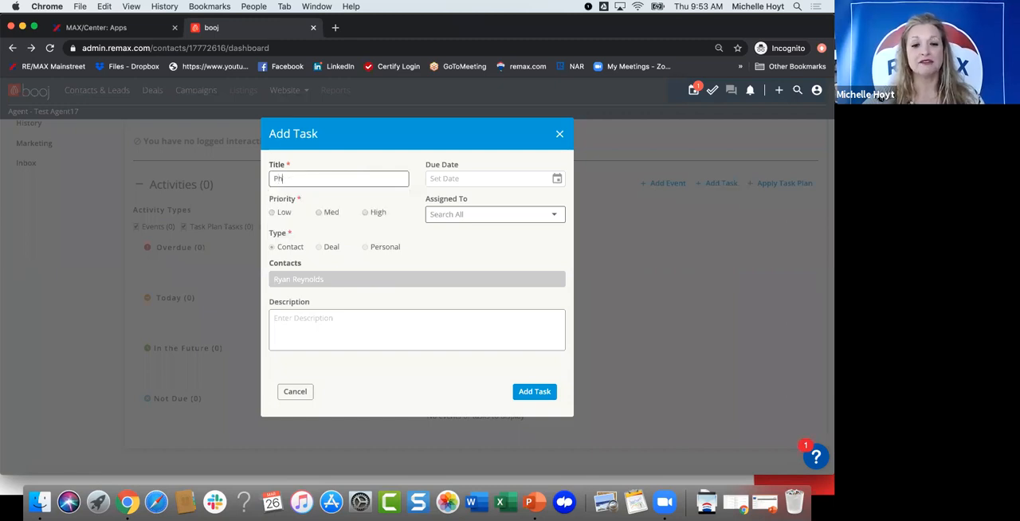
type("one Call")
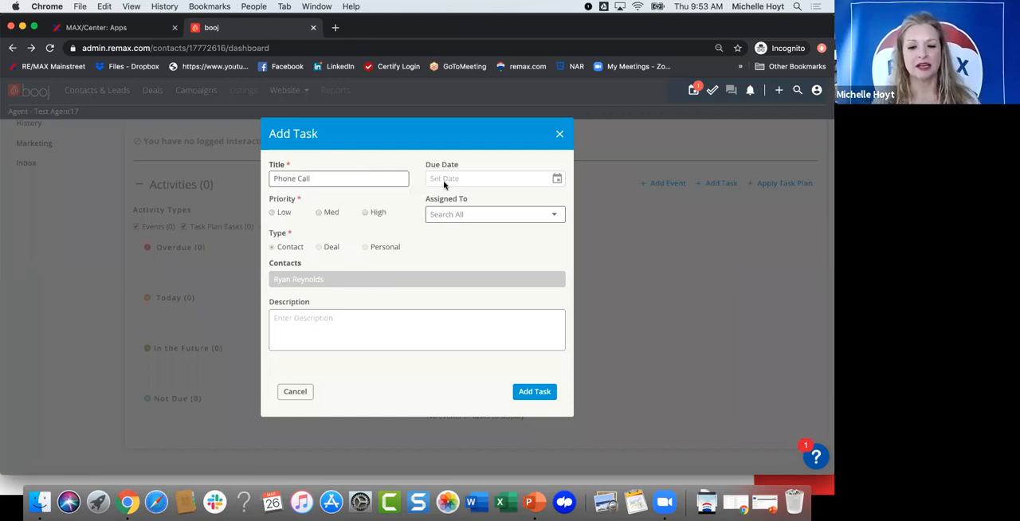
Step: Set the task's due date to March 27, 2020 and its priority to High
left_click(556, 178)
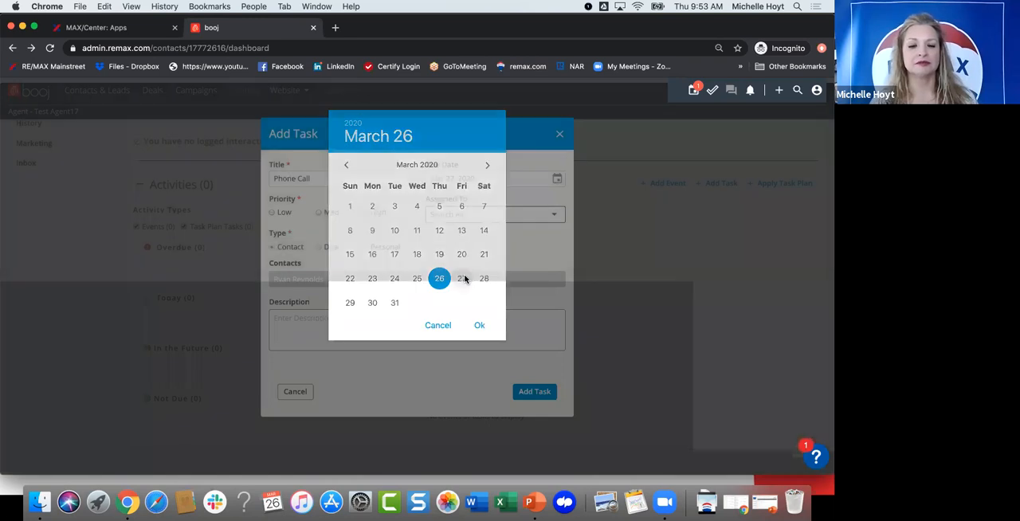
left_click(462, 278)
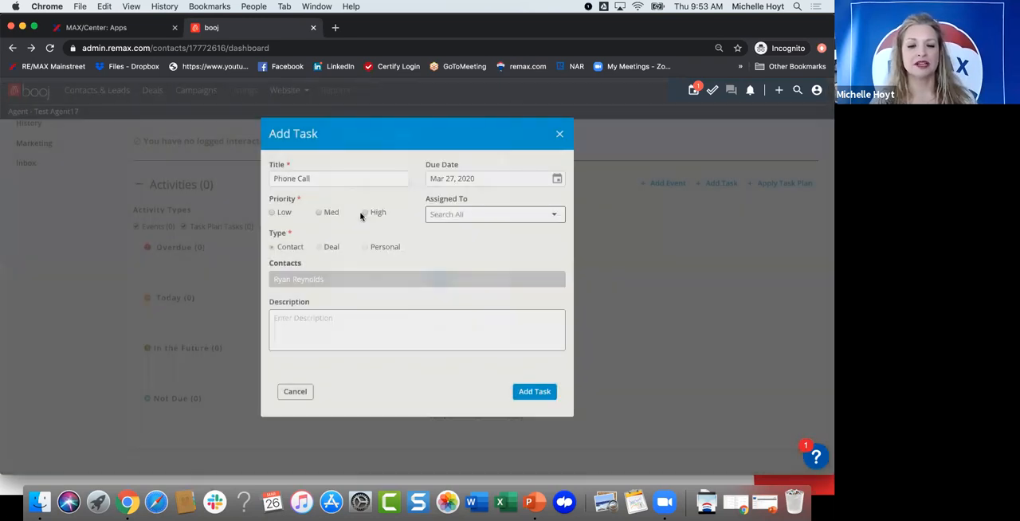
left_click(365, 213)
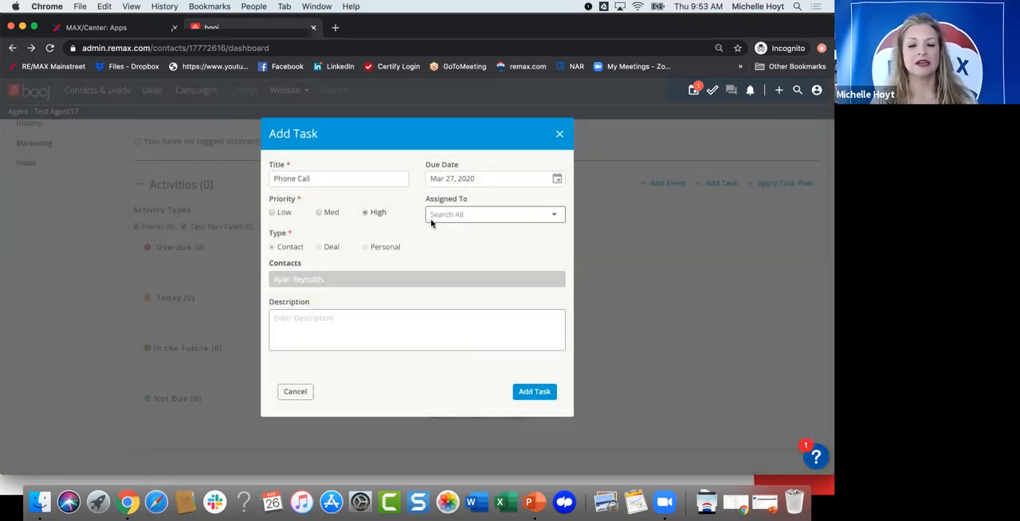
left_click(459, 214)
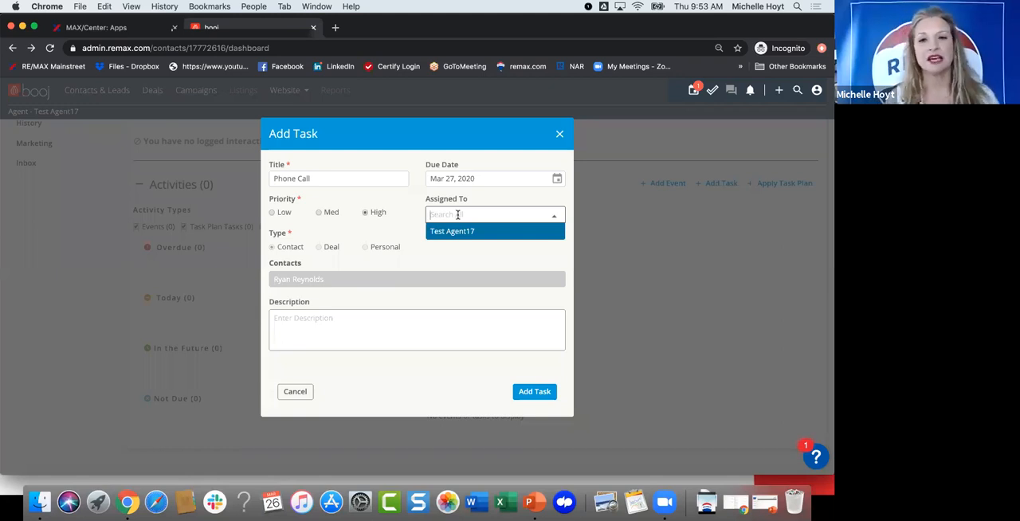
left_click(413, 221)
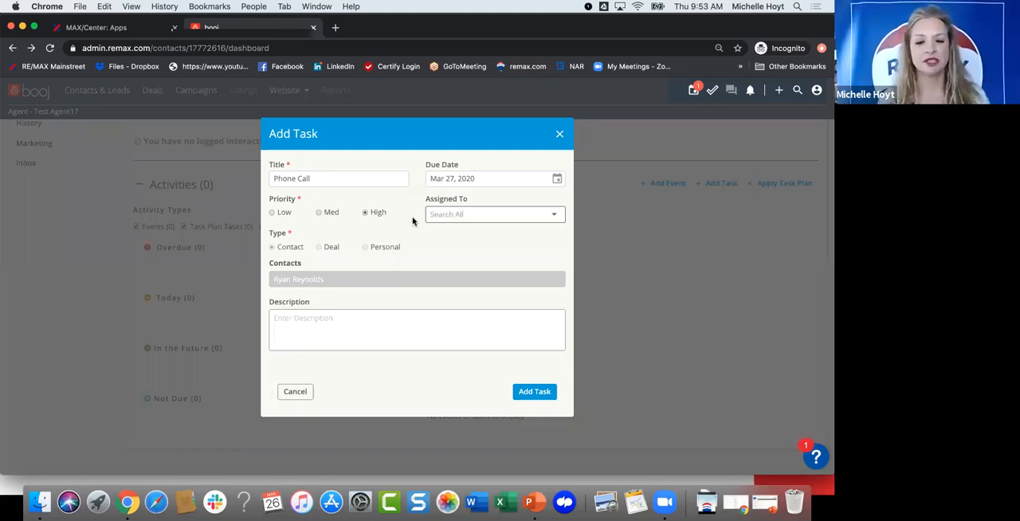
Step: Enter "Call to discuss price" as the task's description
left_click(298, 323)
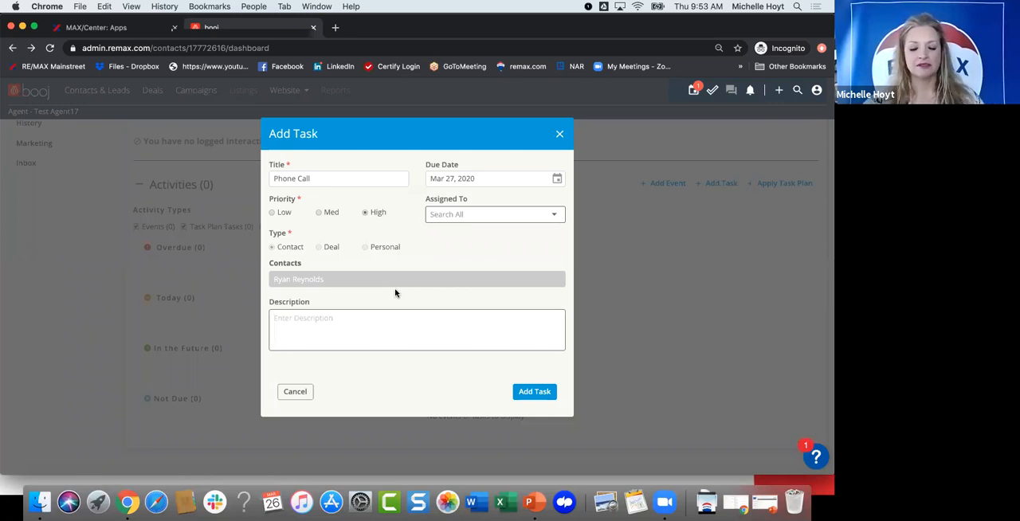
type("Call too dis")
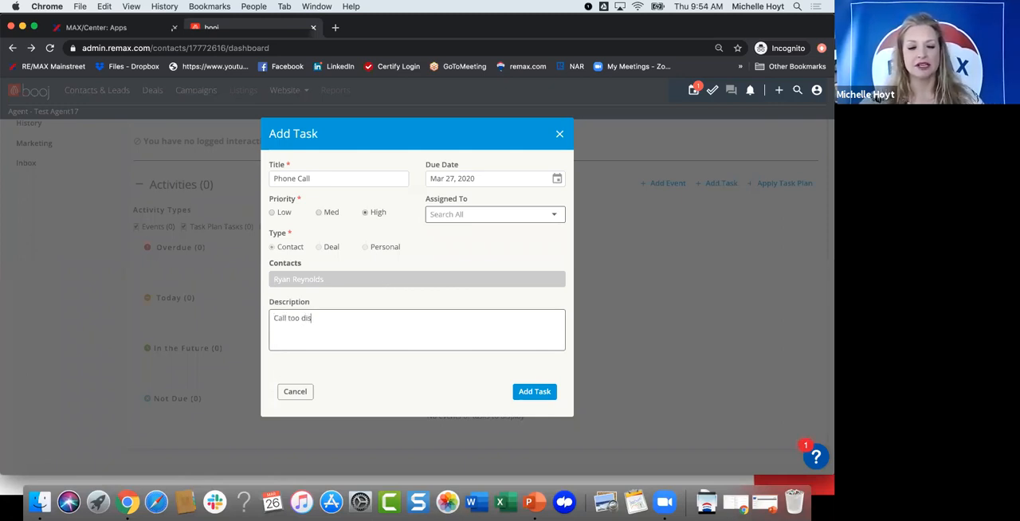
key("BackSpace")
key("BackSpace")
key("BackSpace")
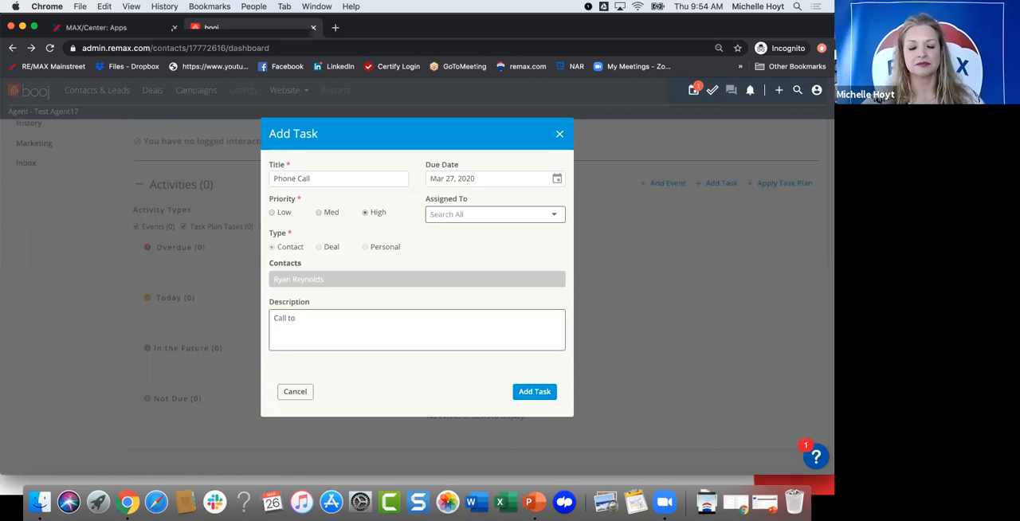
type("disccuss")
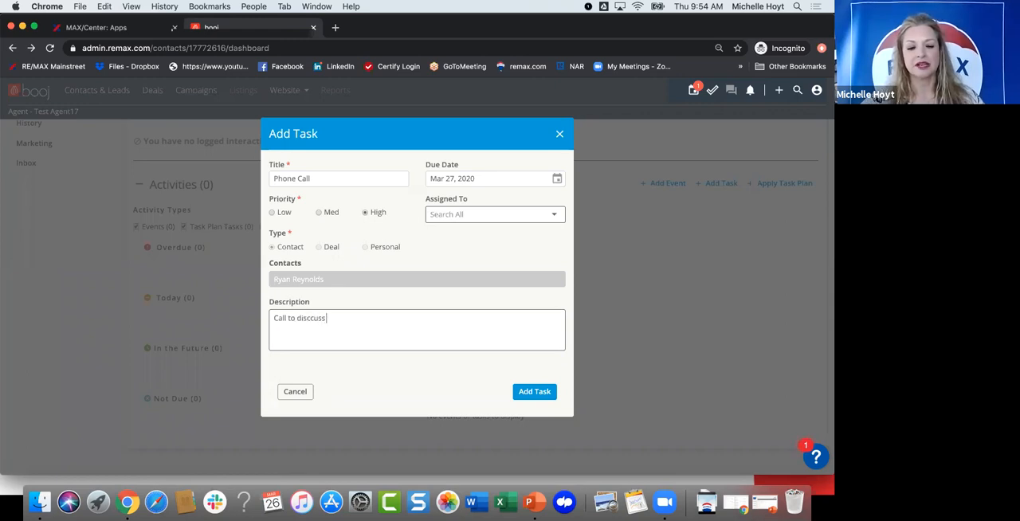
key("BackSpace")
key("BackSpace")
key("BackSpace")
key("BackSpace")
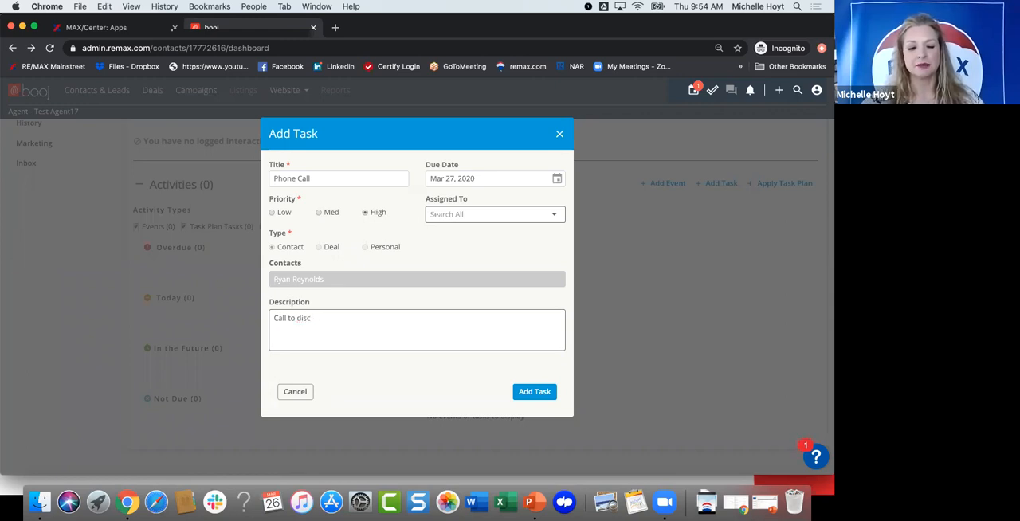
type("uss pric")
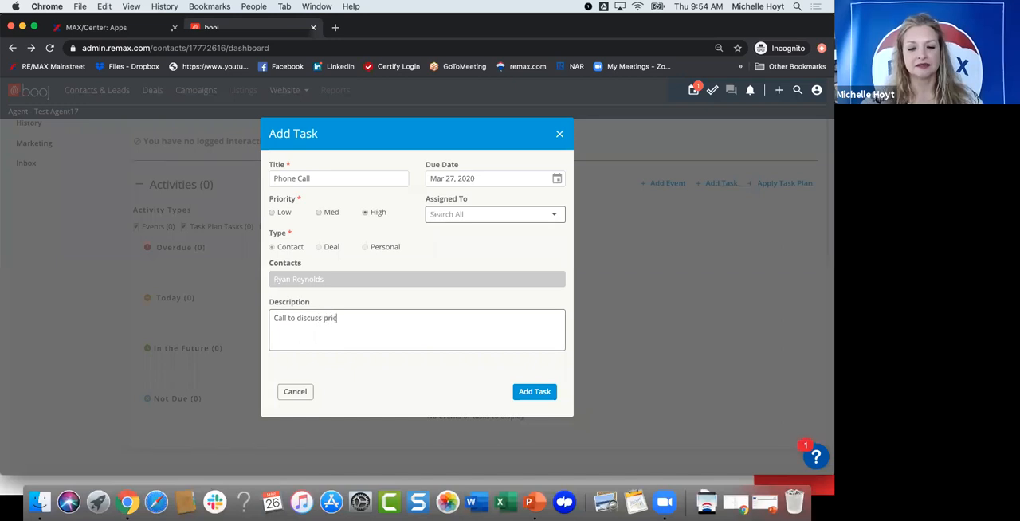
type("e")
Step: Assign the phone call task to Test Agent17 and add it to the lead
left_click(525, 392)
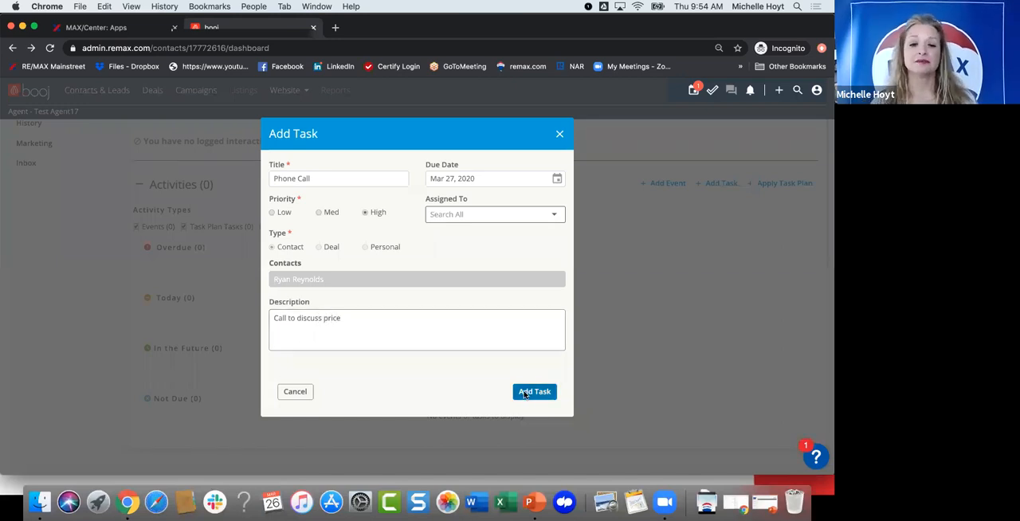
left_click(491, 217)
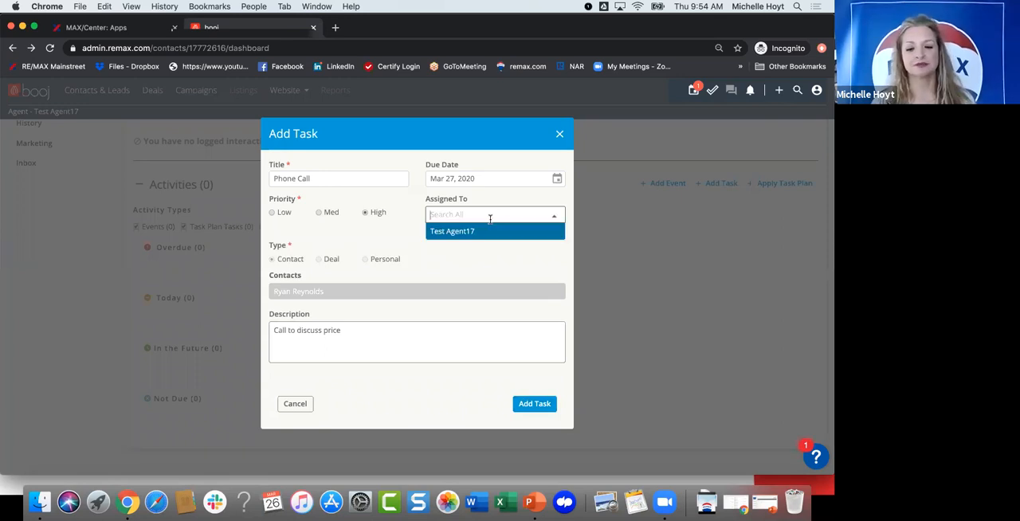
left_click(527, 400)
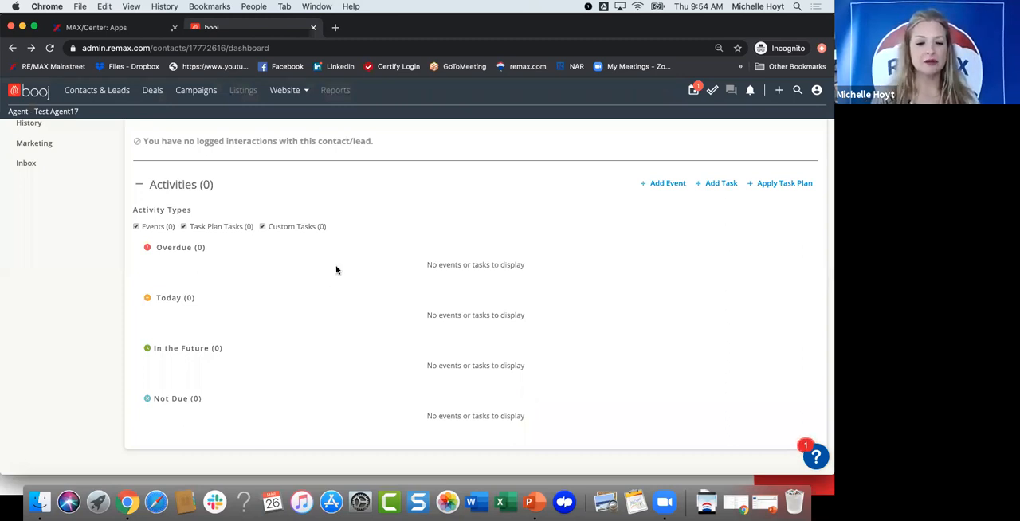
Step: Check the lead's activities and look at the option for applying a task plan without applying one
scroll(337, 269, "up", 2)
scroll(337, 269, "up", 2)
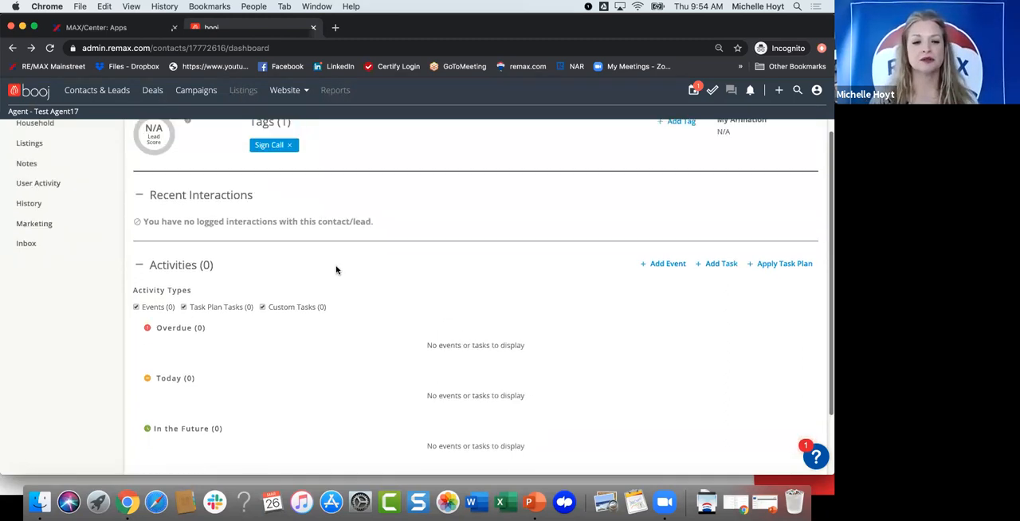
scroll(337, 270, "down", 4)
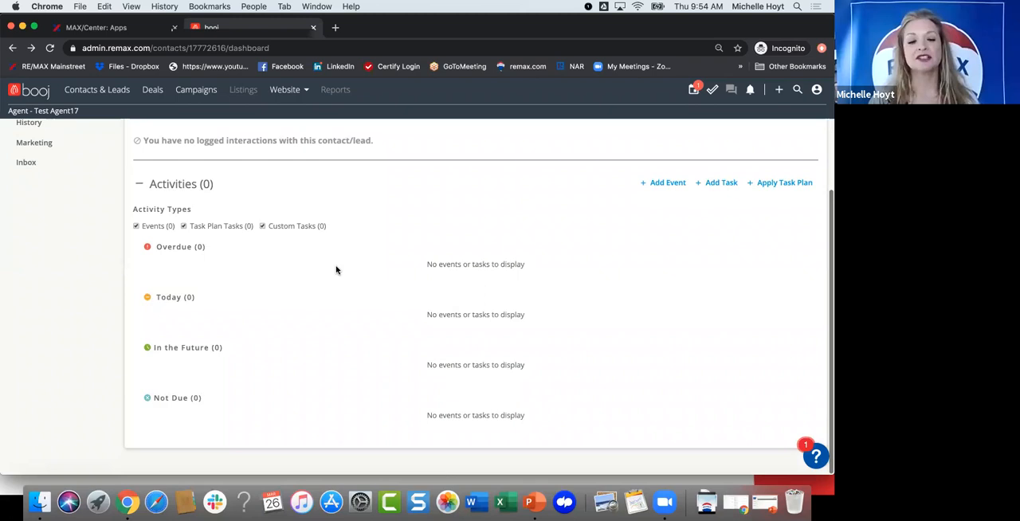
left_click(786, 184)
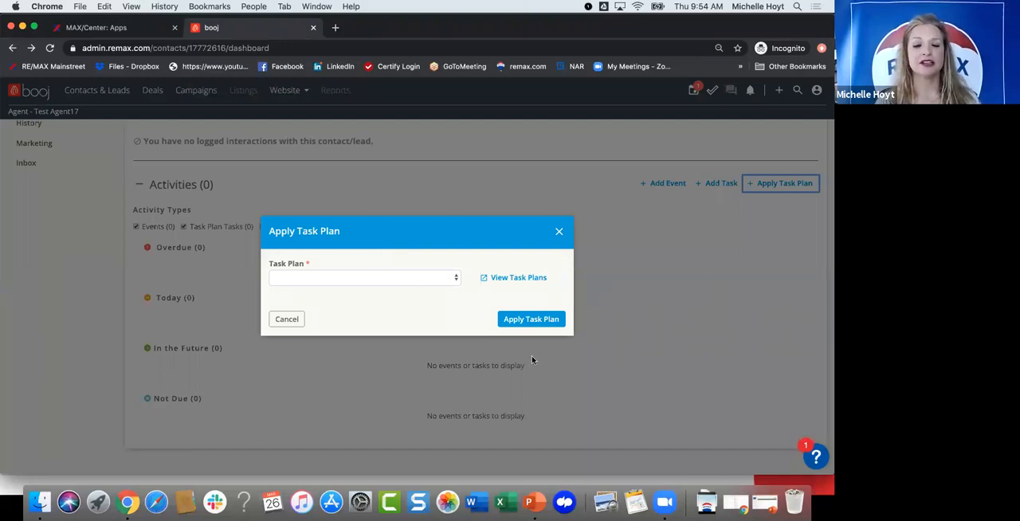
left_click(559, 231)
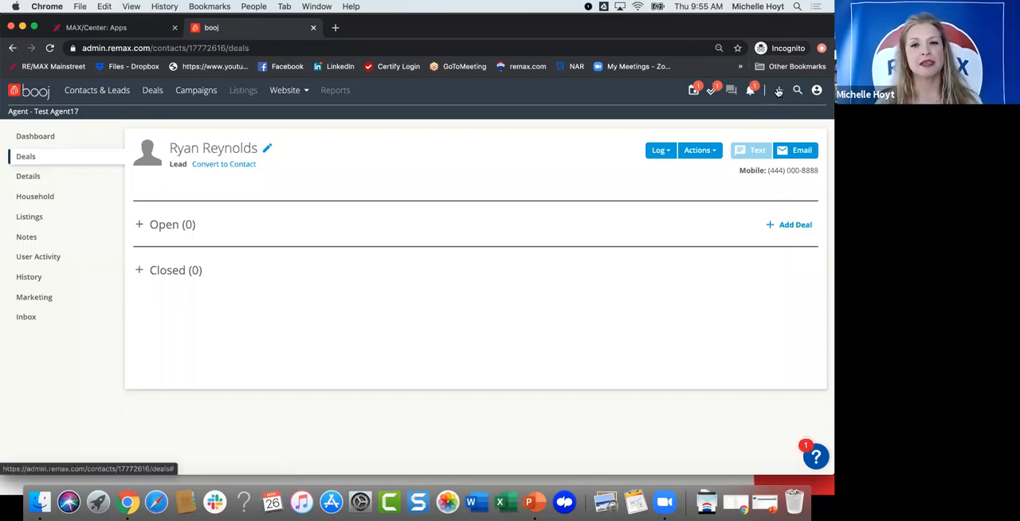
Step: Start a new deal for the lead and enter the listed property's street address as the deal name
left_click(779, 91)
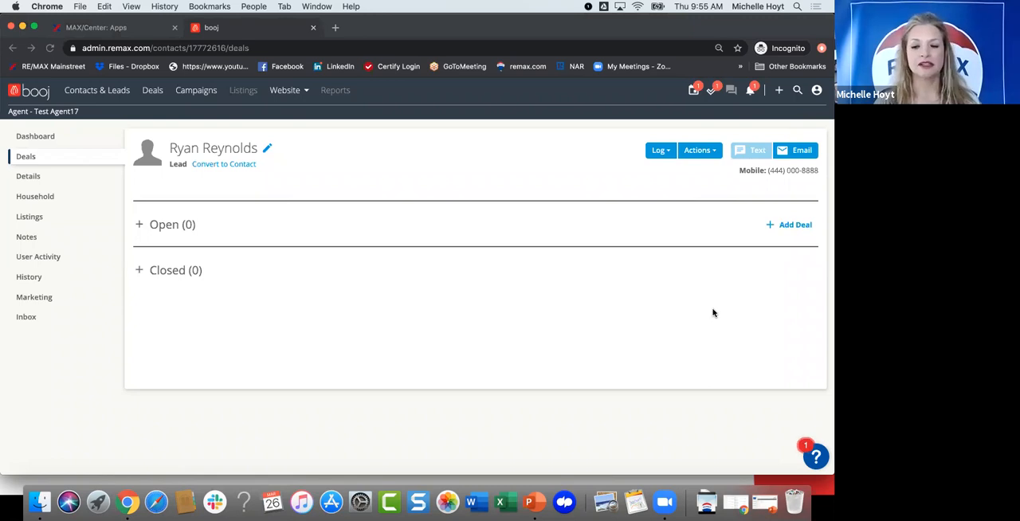
left_click(790, 225)
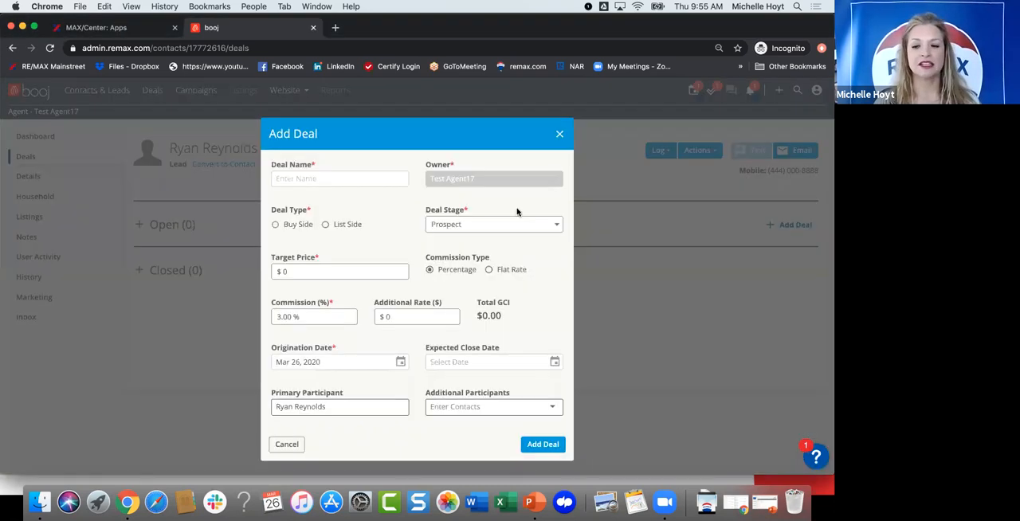
left_click(358, 180)
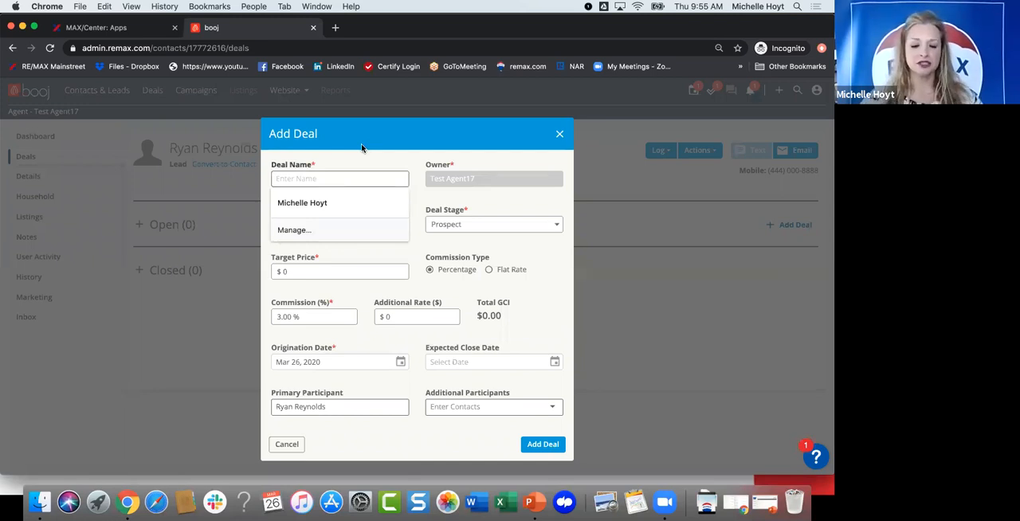
type("123")
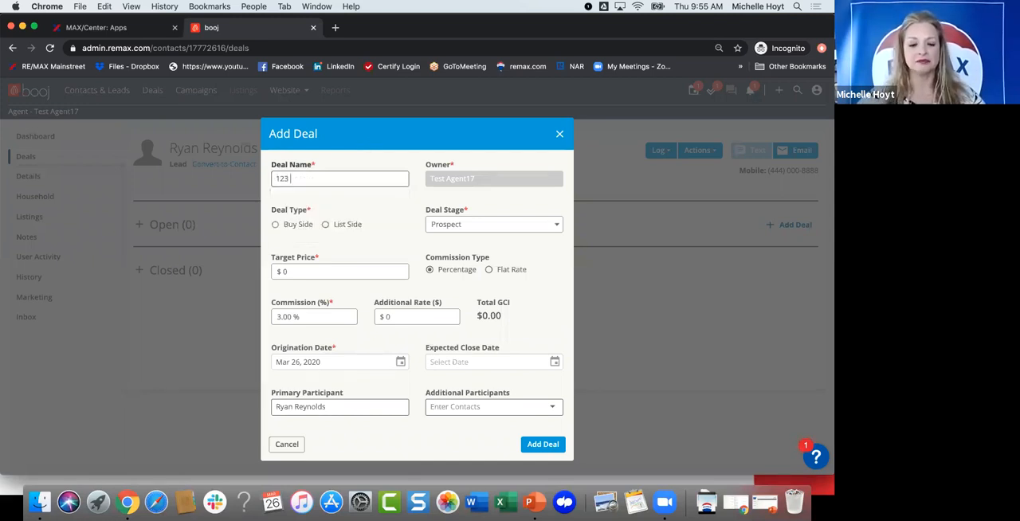
type(" Taylo")
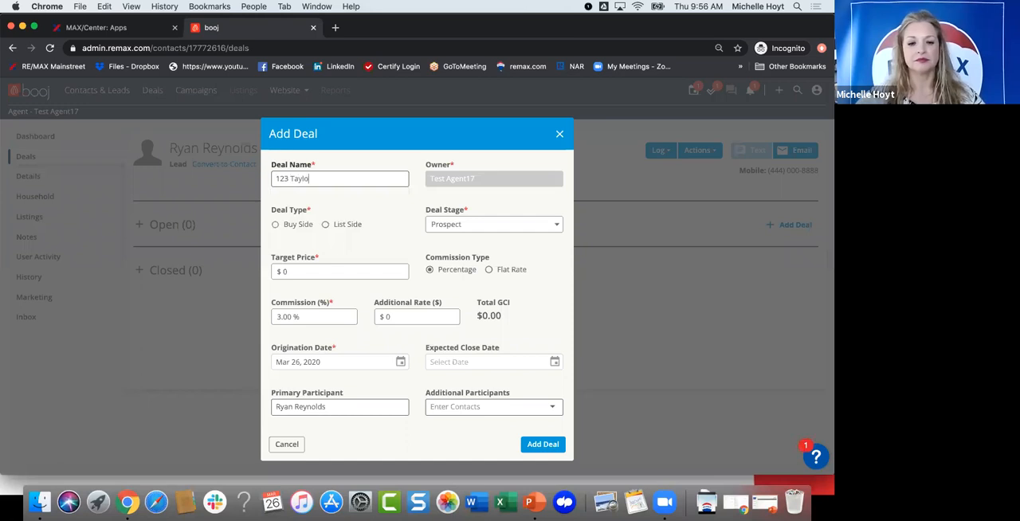
type("r Str3e")
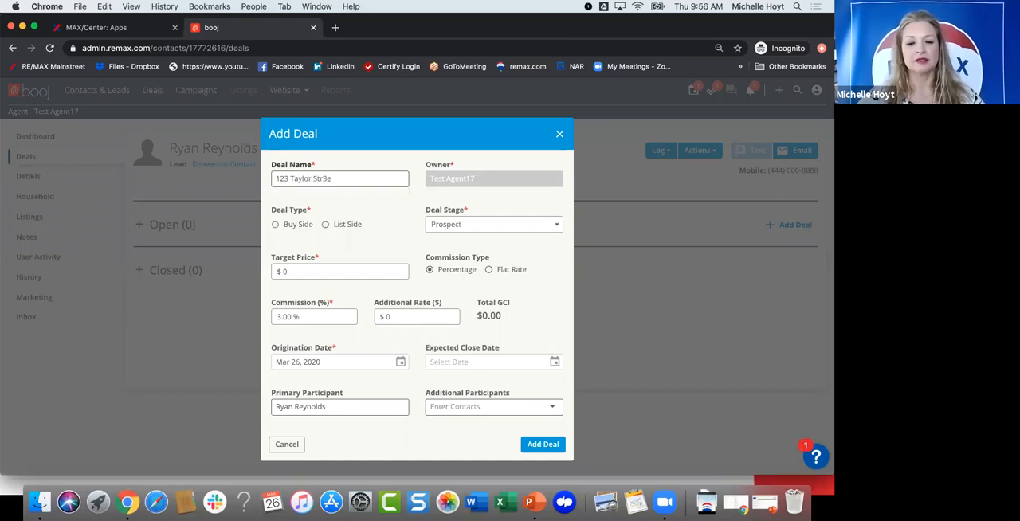
key("BackSpace")
key("BackSpace")
type("eet")
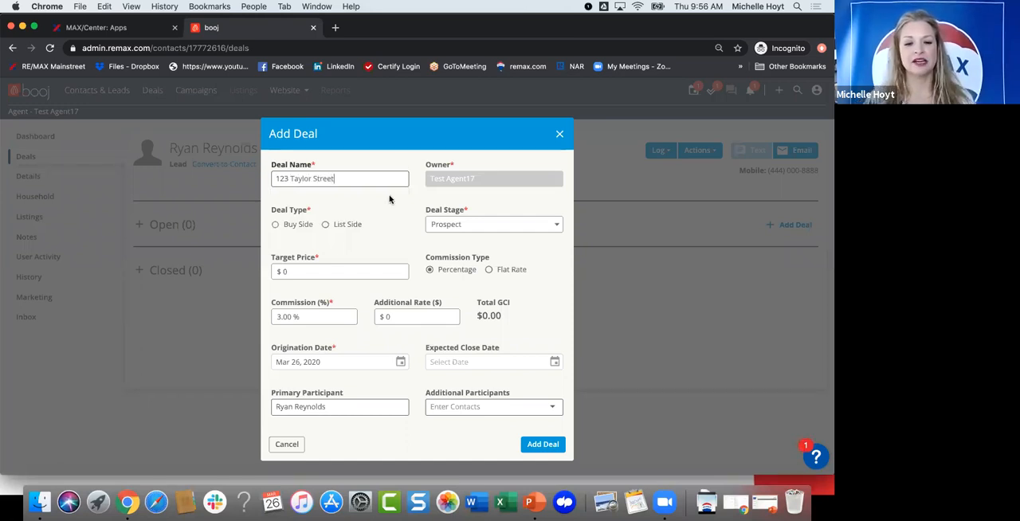
Step: Set the listing deal's type to List Side and its stage to Pending
left_click(325, 224)
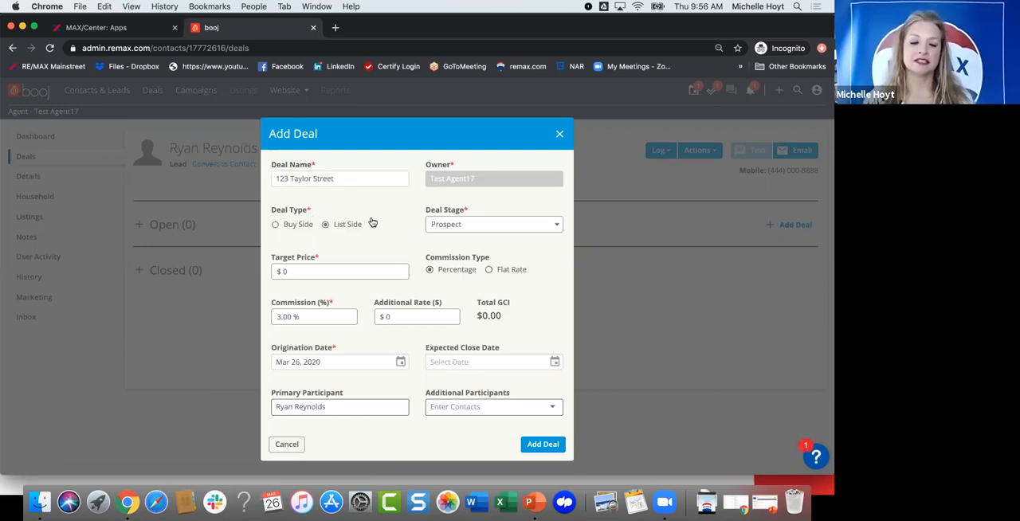
left_click(481, 228)
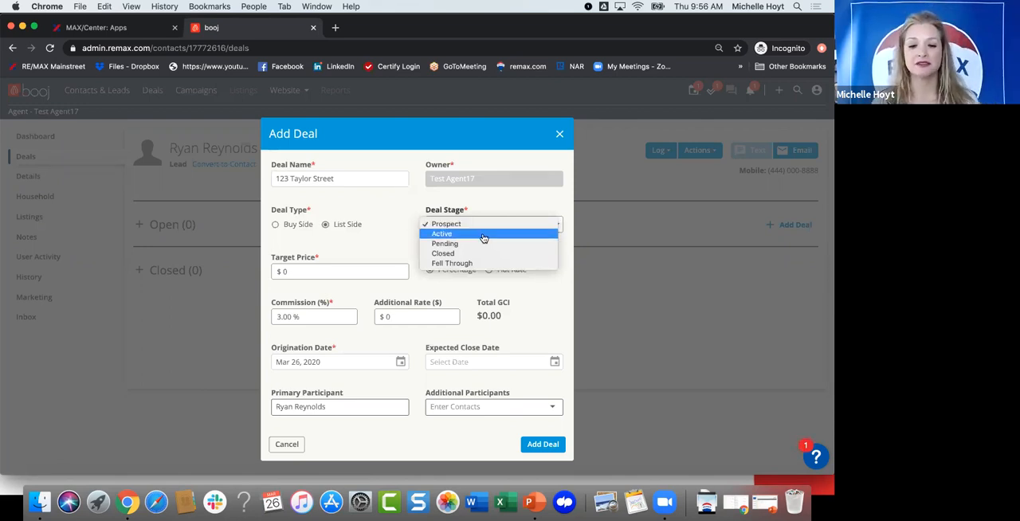
left_click(483, 235)
left_click(474, 224)
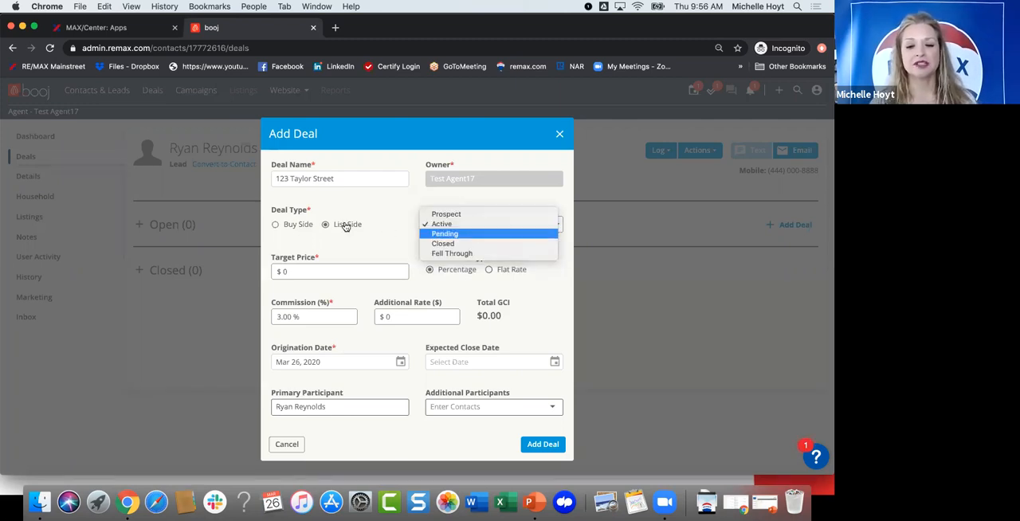
key("Return")
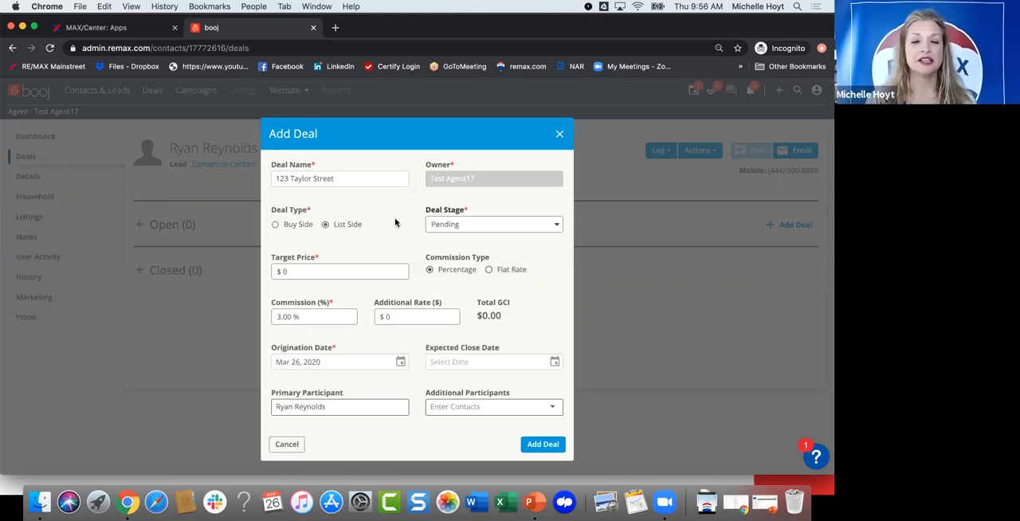
Step: Set the listing deal's target price to $230,000, keeping the percentage commission
left_click(297, 271)
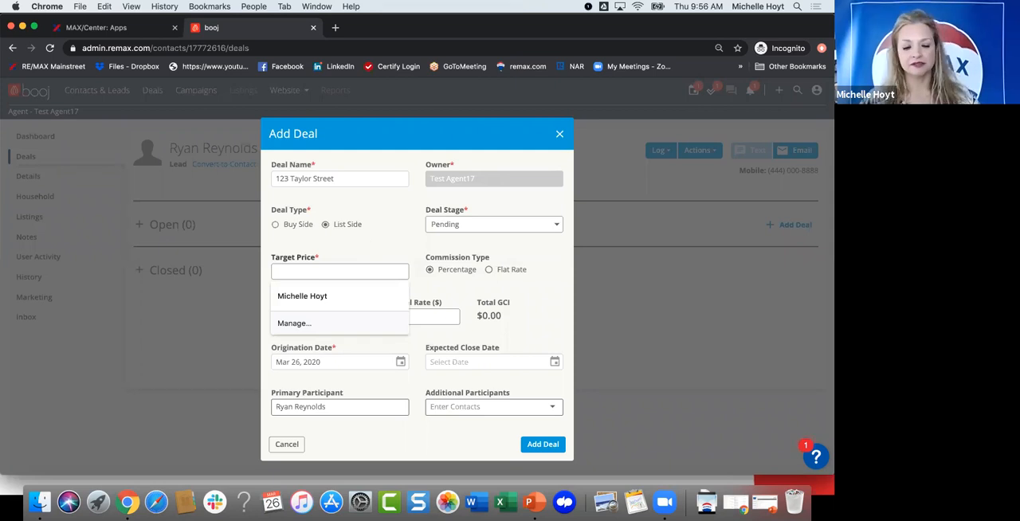
type("230")
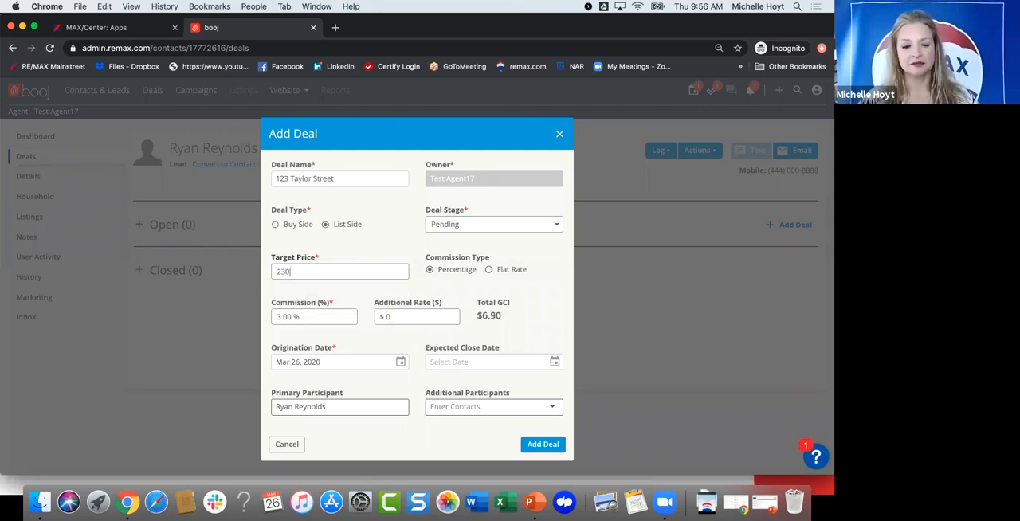
type(",000")
left_click(325, 322)
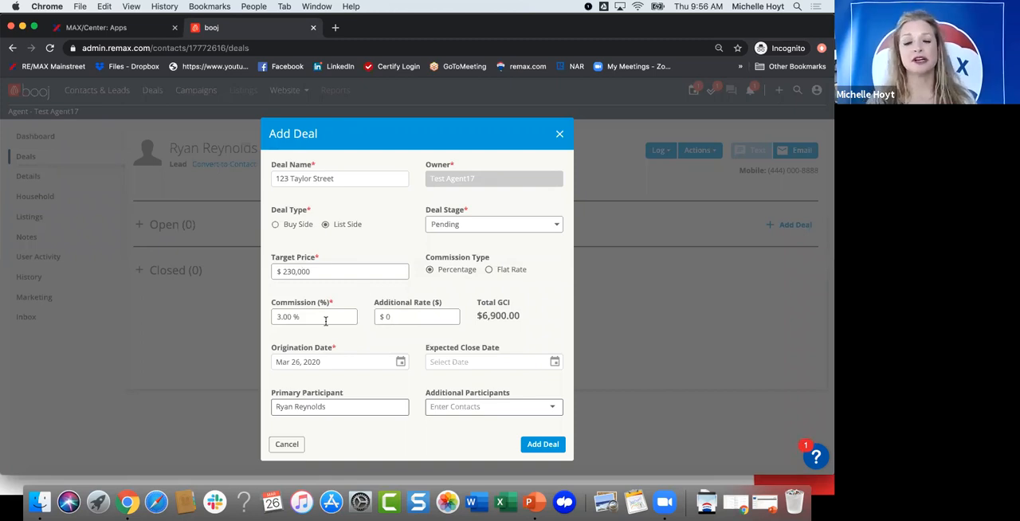
Step: Set the listing deal's expected close date to April 30, 2020
scroll(344, 324, "down", 1)
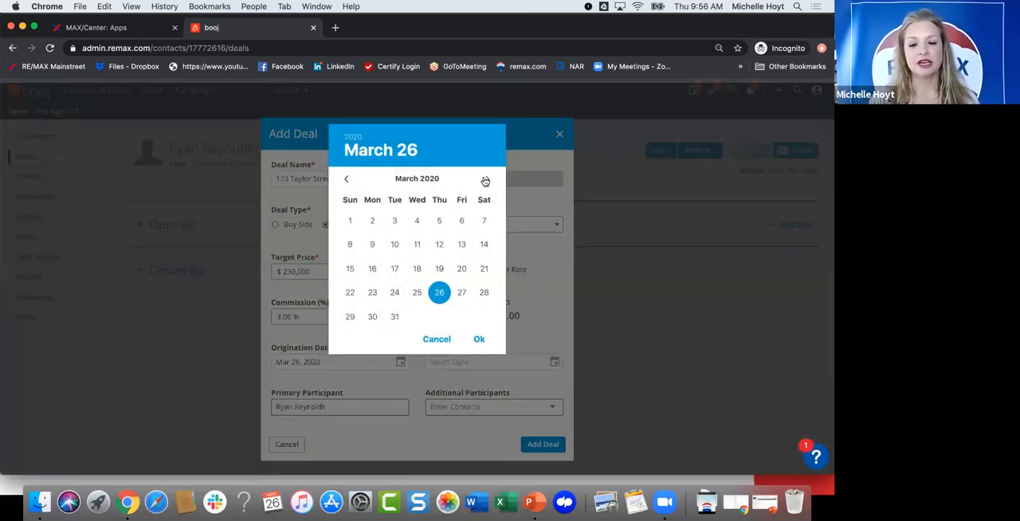
left_click(485, 182)
left_click(440, 325)
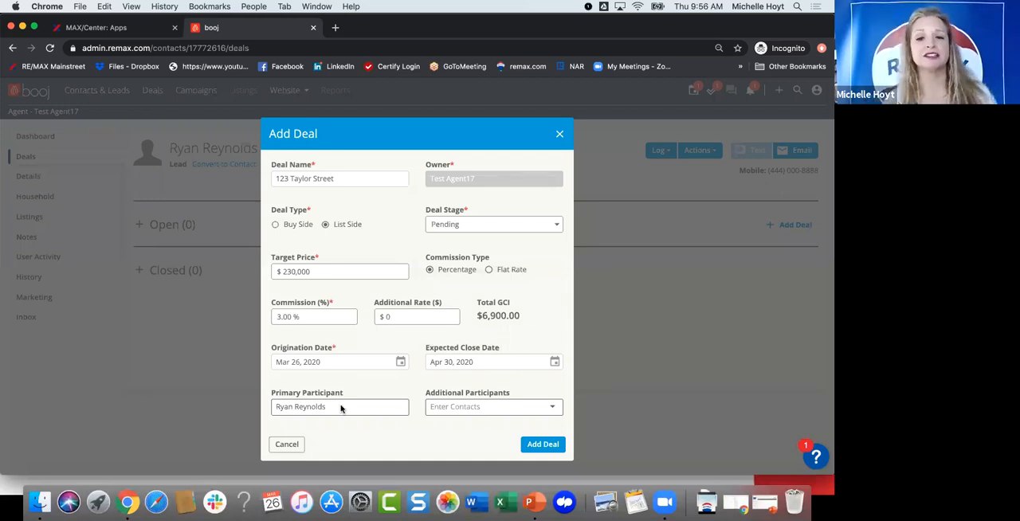
Step: Include Tom Hanks as an additional participant and add the listing deal to the lead
left_click(488, 404)
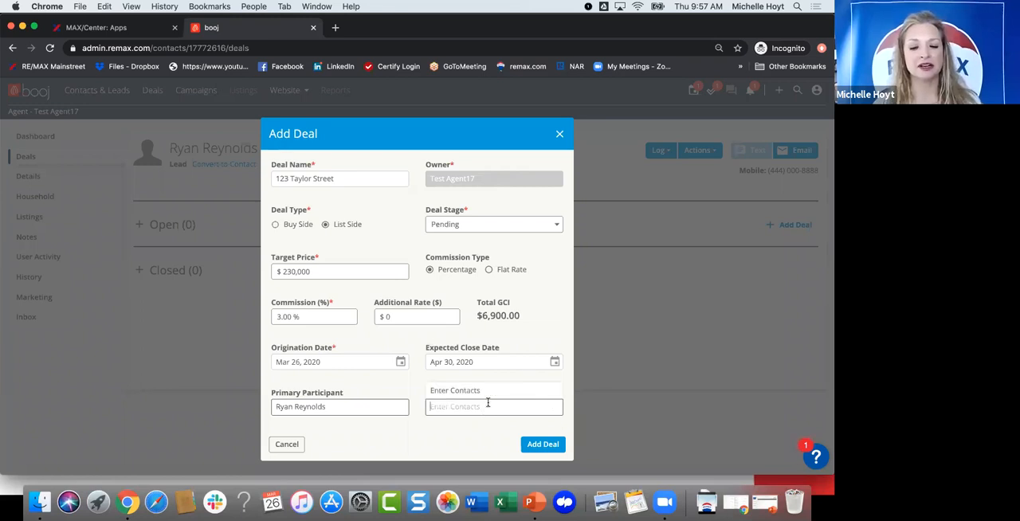
type("Tom")
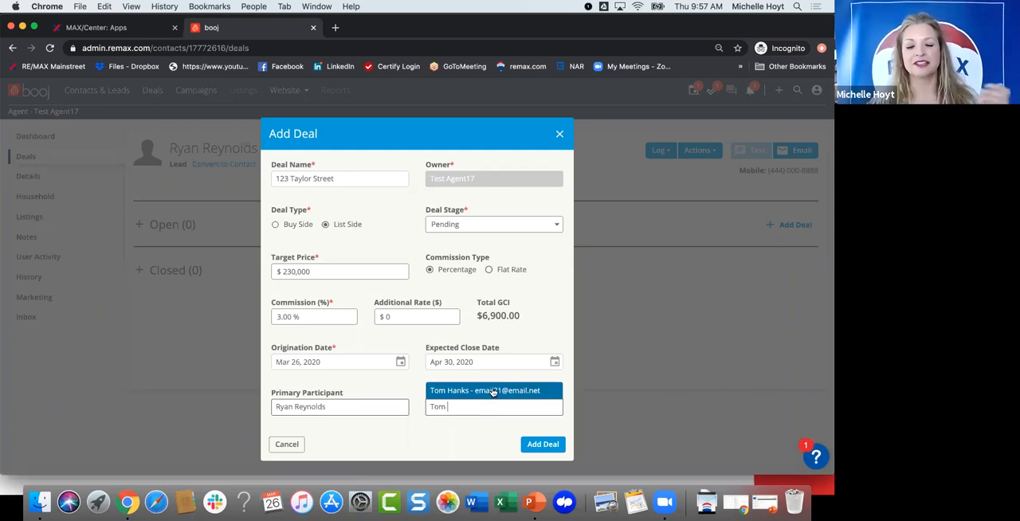
left_click(485, 389)
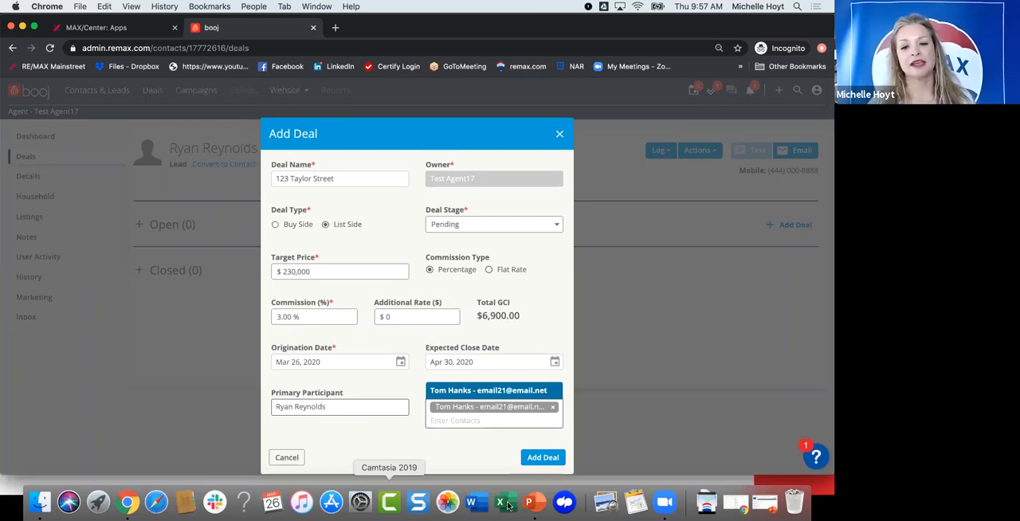
left_click(531, 450)
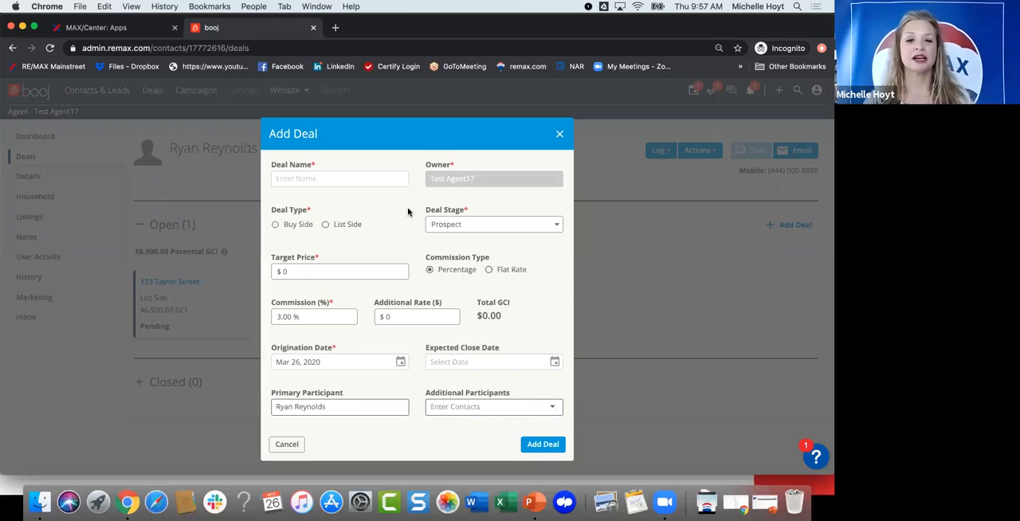
Step: Enter the purchase property's street address as the name of a second deal for the lead
left_click(344, 179)
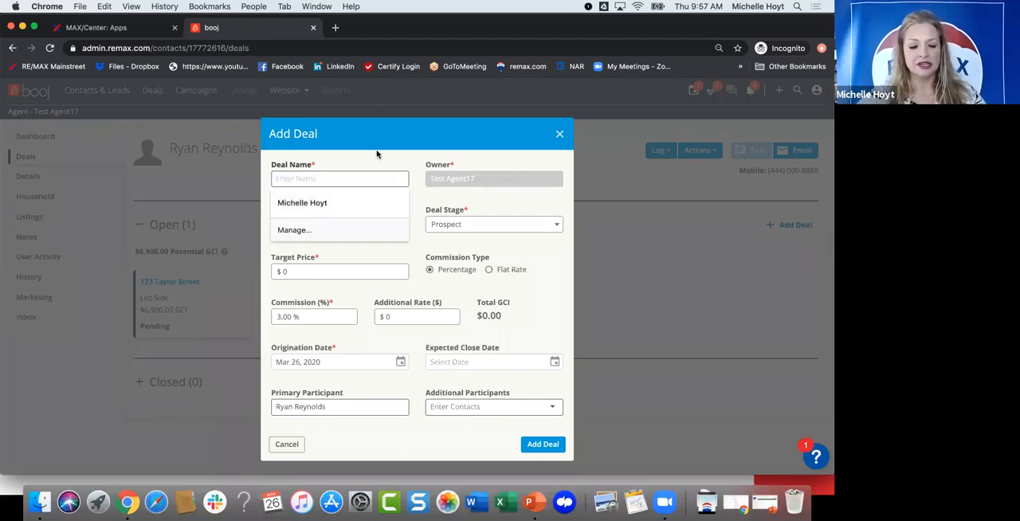
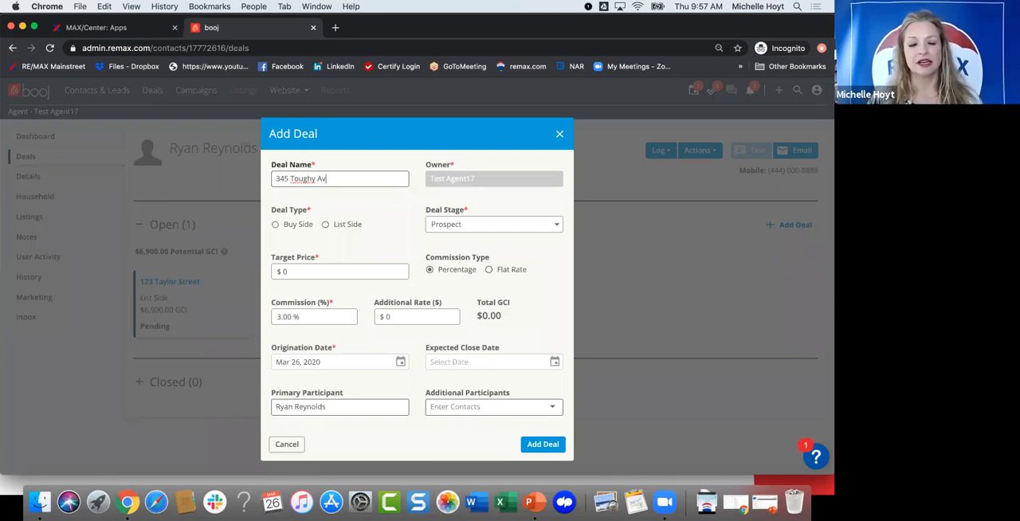
Step: Set the second deal's type to Buy Side and its stage to Pending
left_click(275, 224)
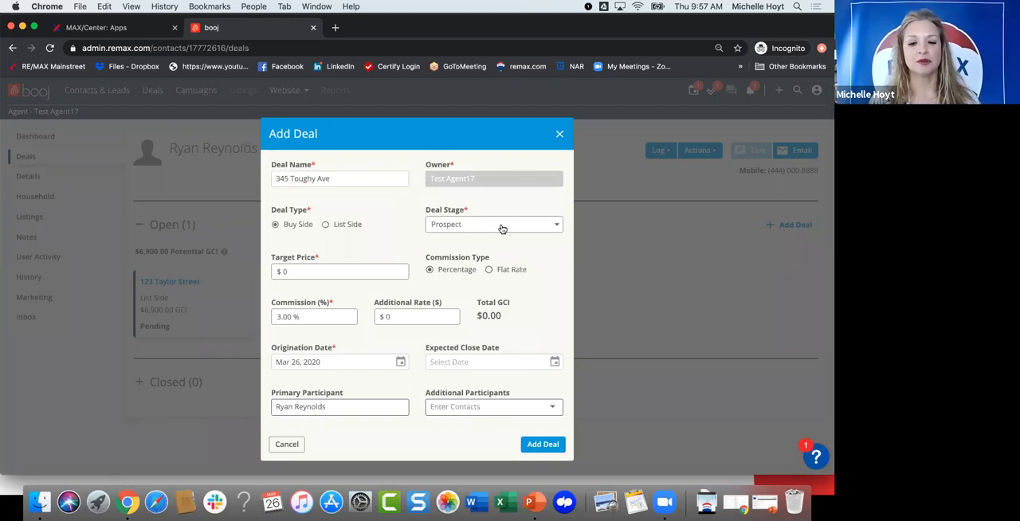
left_click(502, 229)
left_click(459, 244)
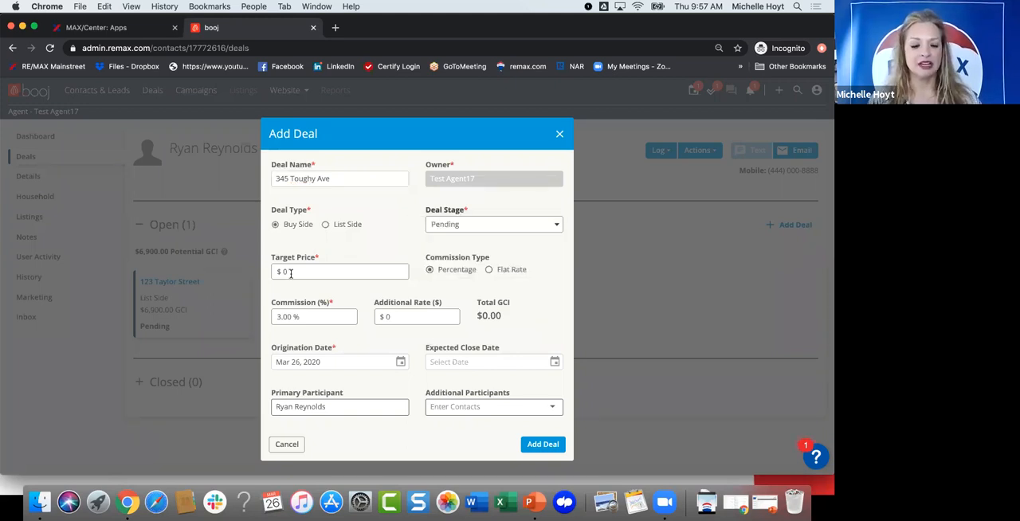
Step: Complete and add the second deal with a $200,000 target price and an expected close date of April 30, 2020
left_click(290, 272)
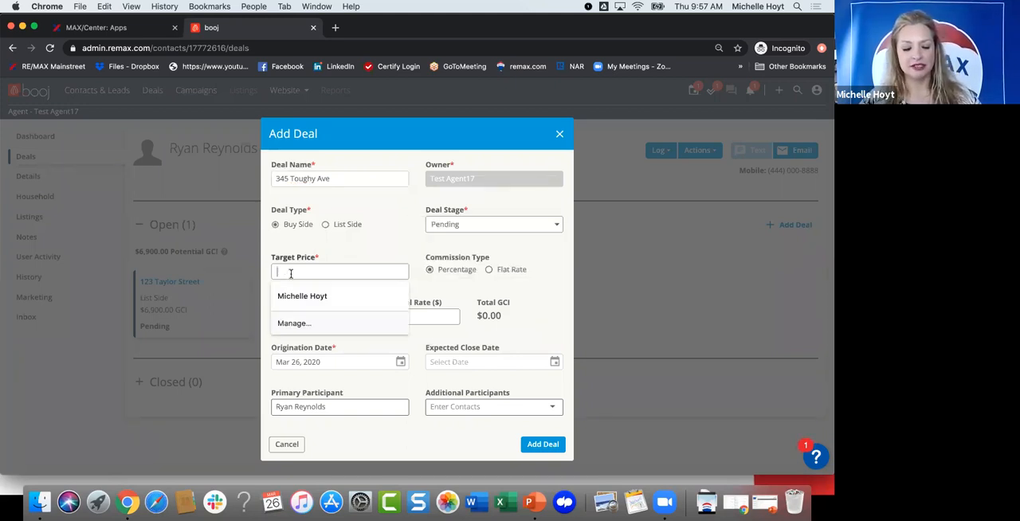
type("200000")
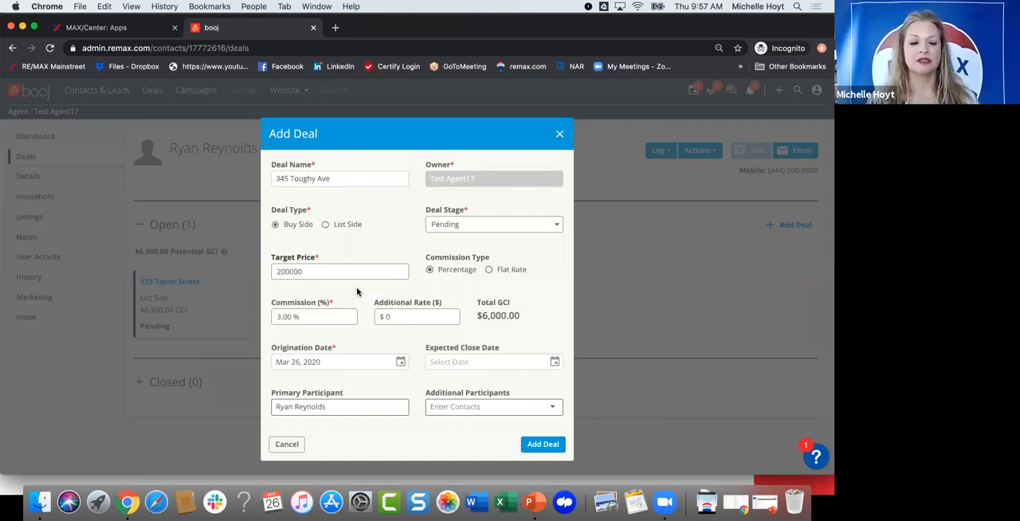
left_click(358, 292)
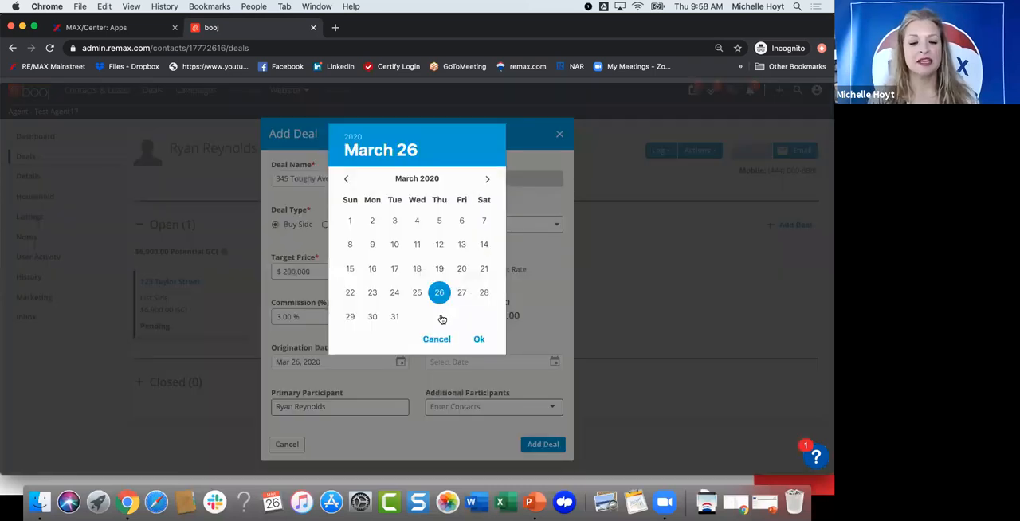
left_click(440, 317)
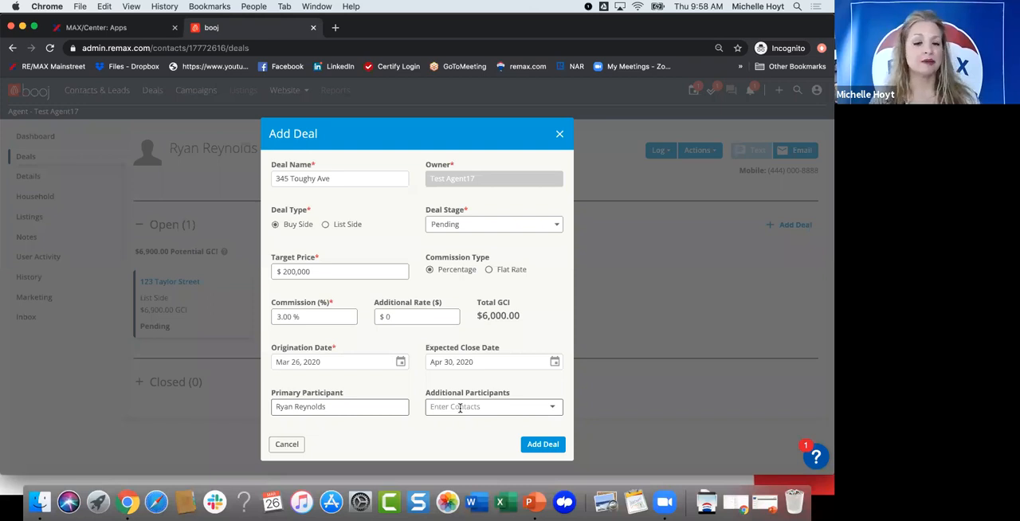
left_click(534, 445)
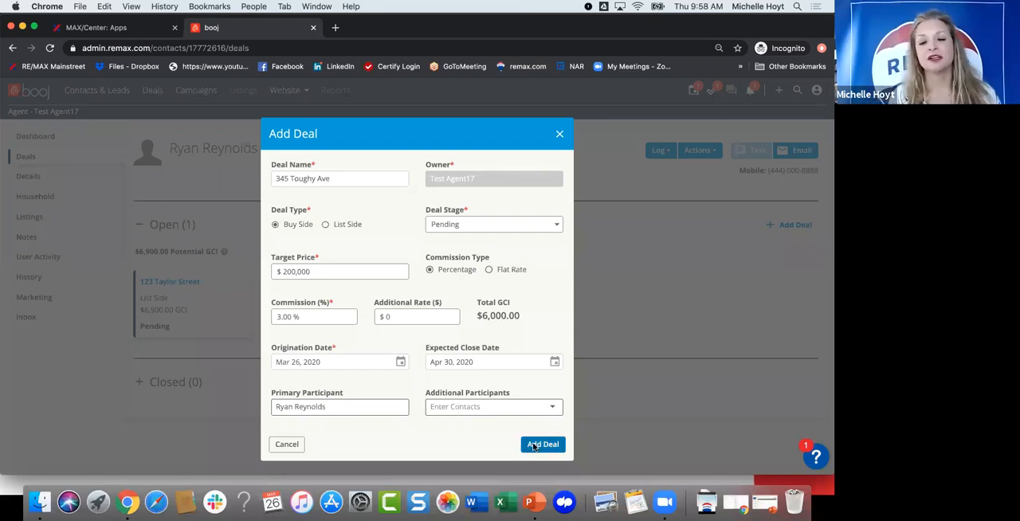
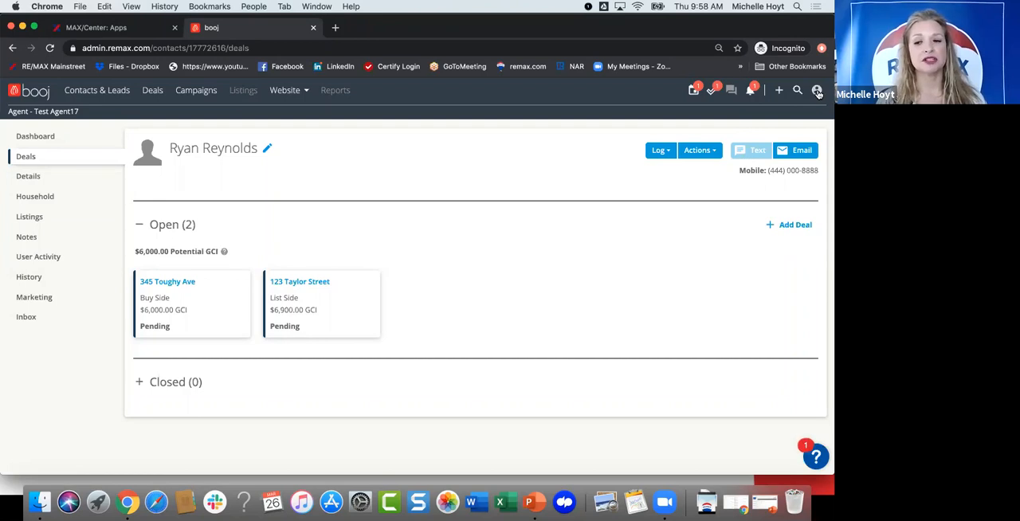
Step: Open the Integrations page of the System settings and review the lead forwarding and transaction management integrations
left_click(818, 92)
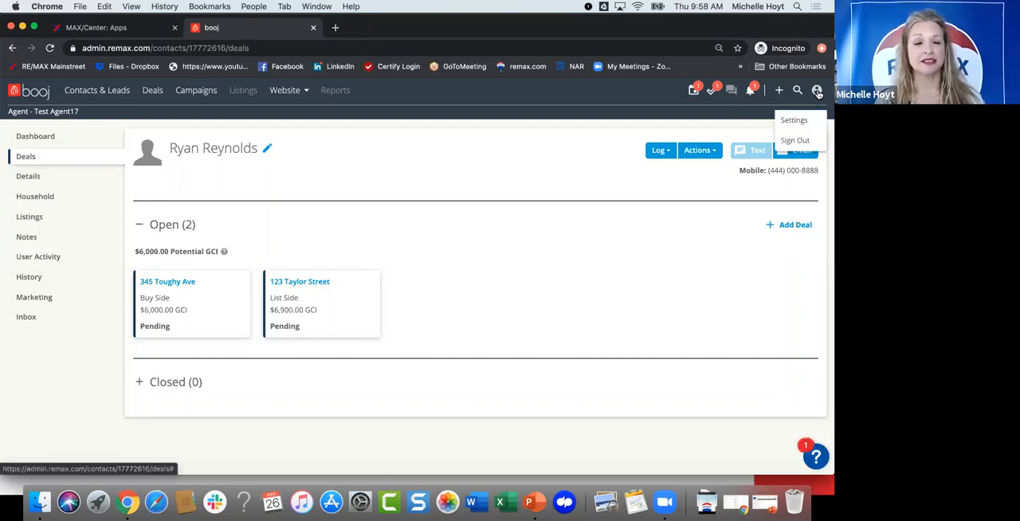
left_click(795, 121)
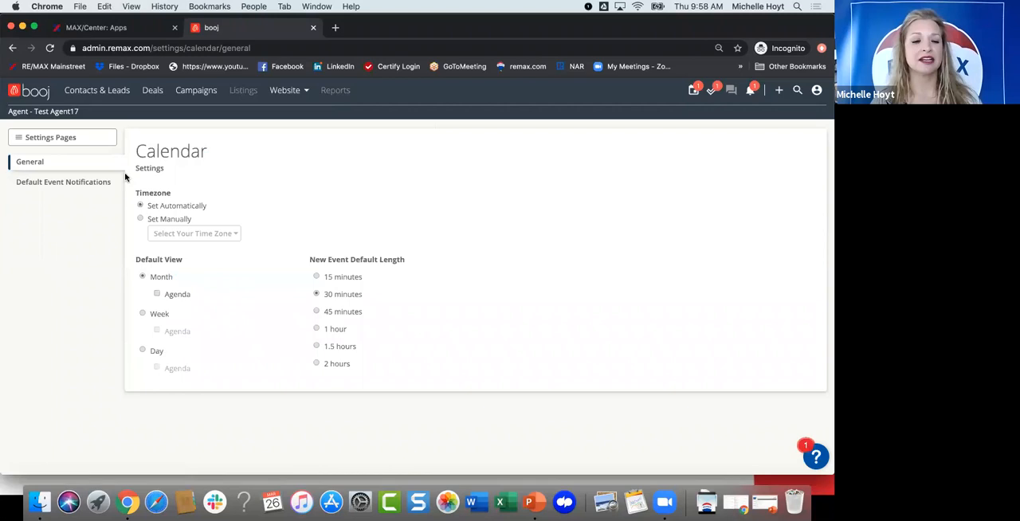
left_click(46, 137)
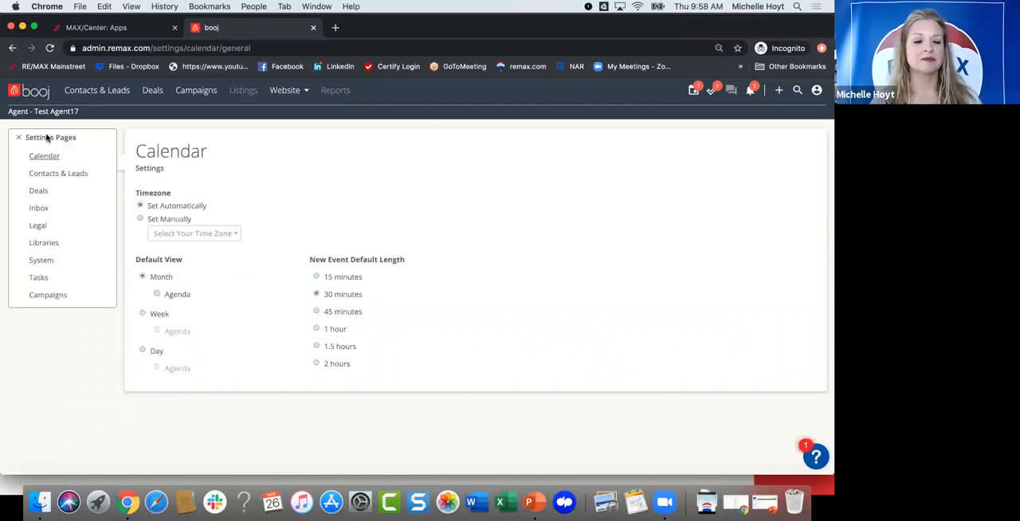
left_click(38, 261)
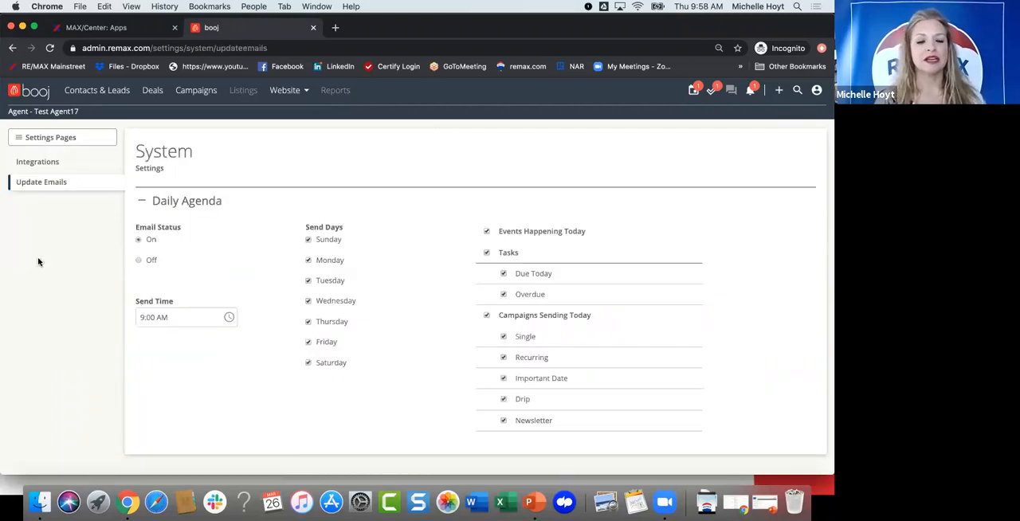
left_click(41, 162)
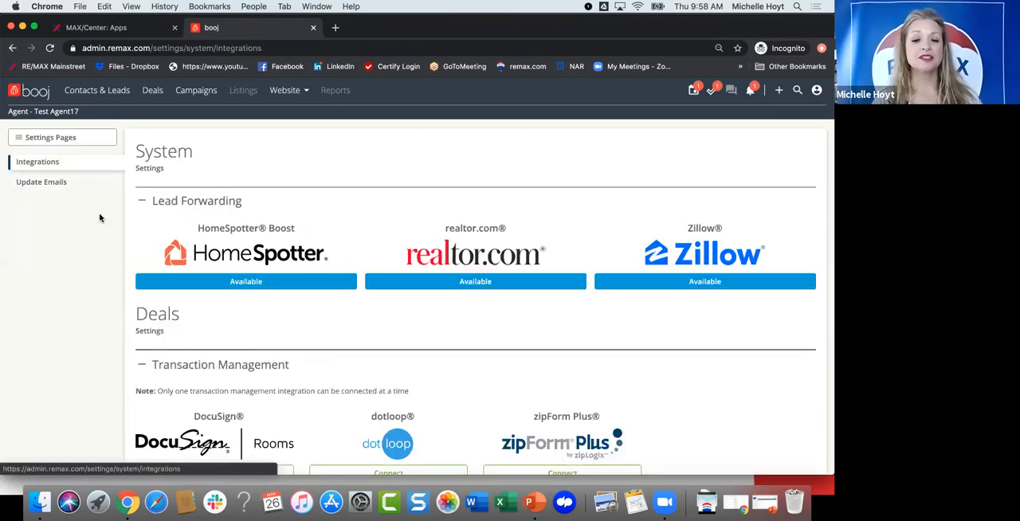
scroll(382, 296, "down", 1)
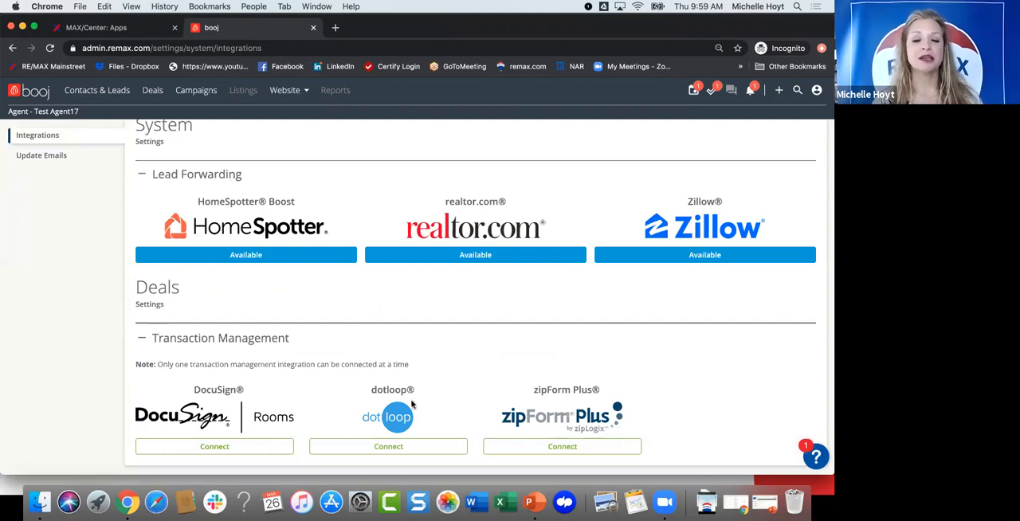
scroll(412, 405, "down", 1)
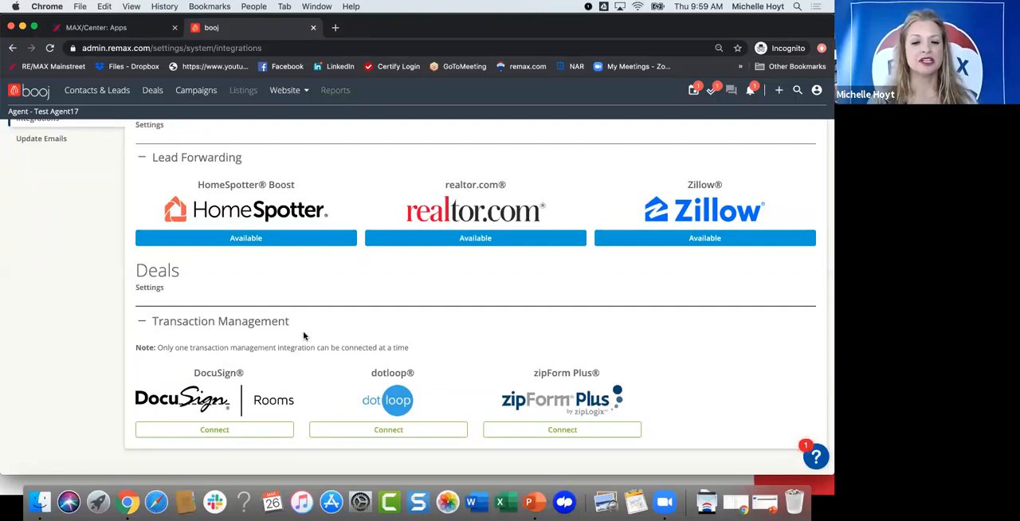
Step: View the realtor.com lead forwarding information, close it, and look over the remaining integrations
scroll(460, 277, "up", 2)
left_click(472, 268)
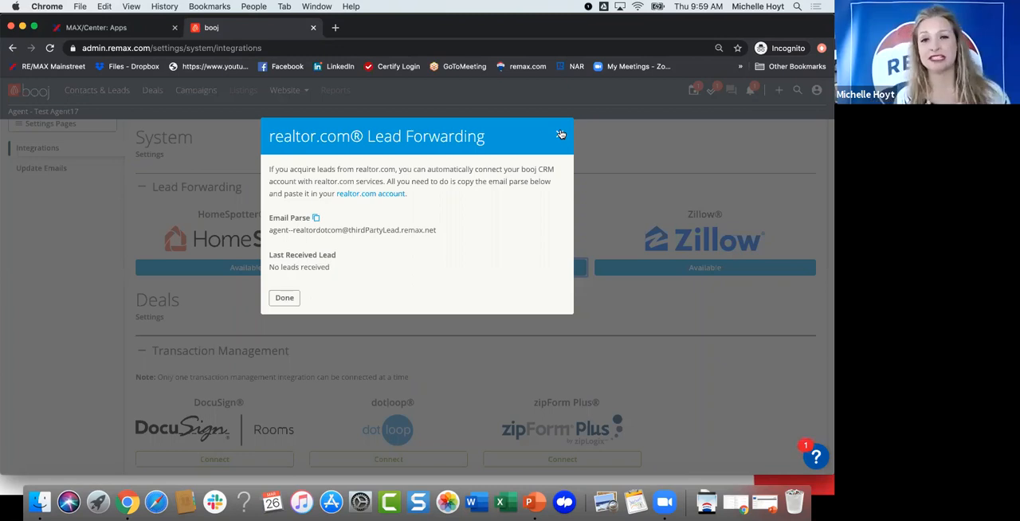
left_click(561, 134)
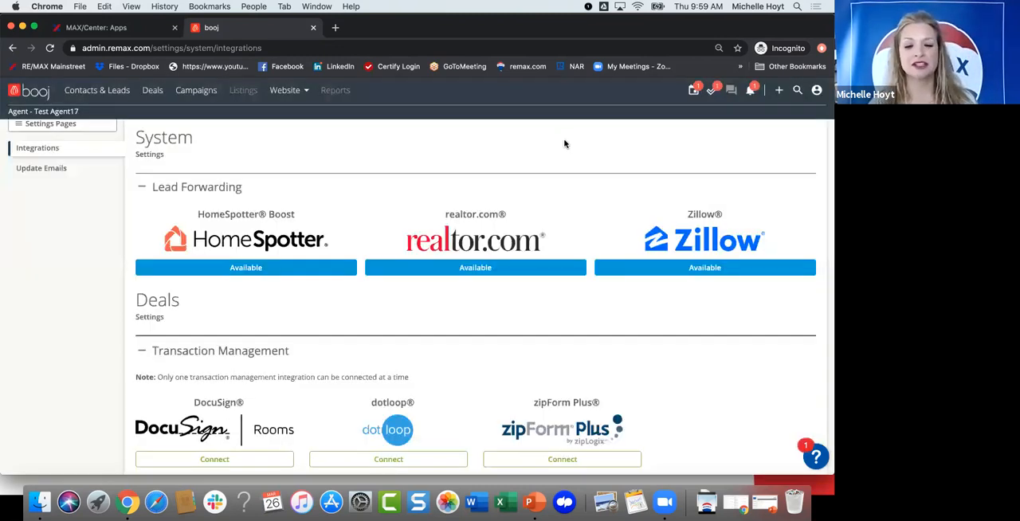
scroll(613, 231, "down", 1)
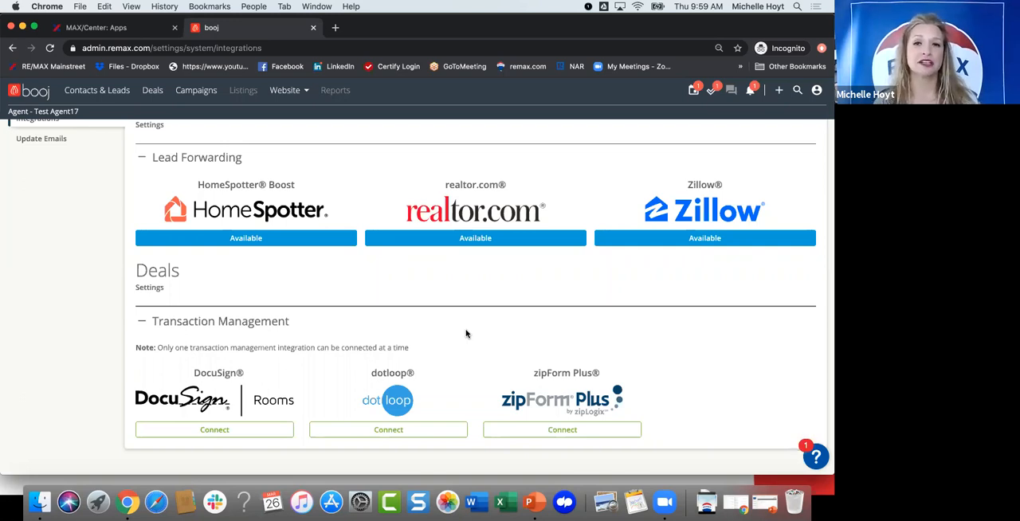
scroll(308, 266, "up", 3)
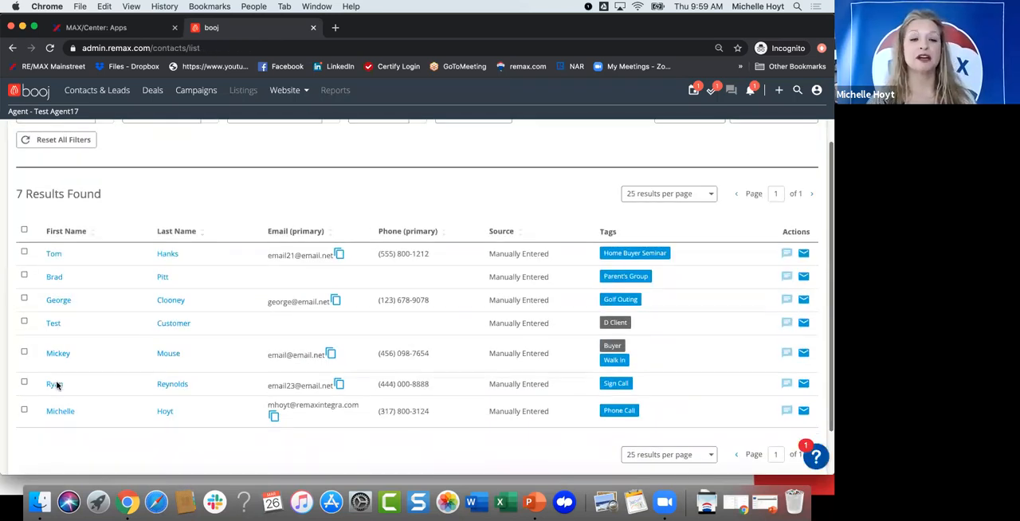
Step: Open Ryan Reynolds's record from the contact list and review the contact information on the Details page
left_click(56, 384)
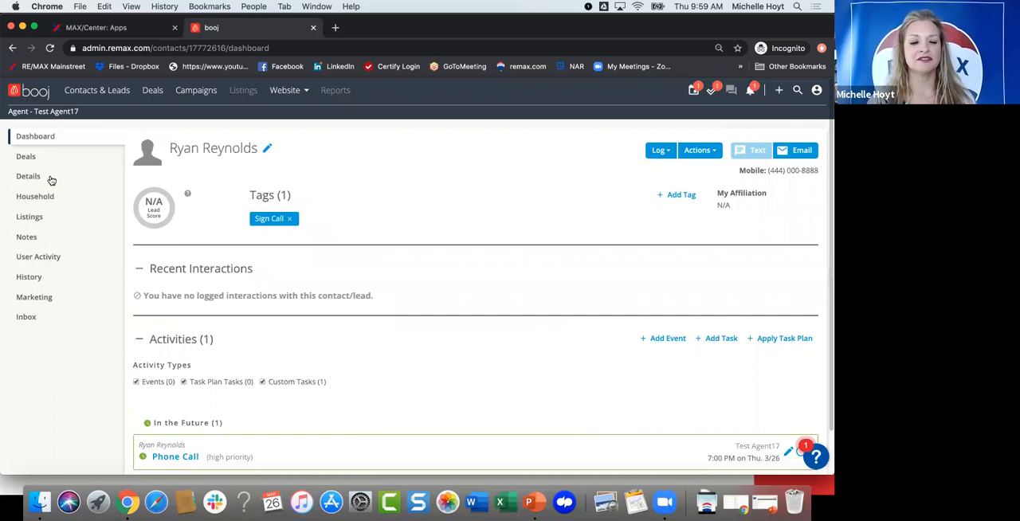
scroll(255, 455, "down", 2)
scroll(255, 455, "up", 2)
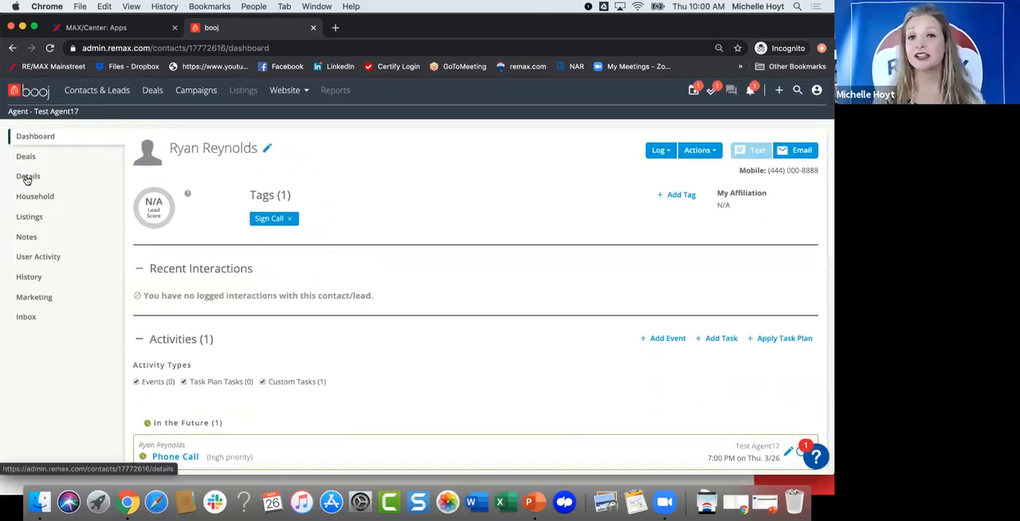
left_click(28, 176)
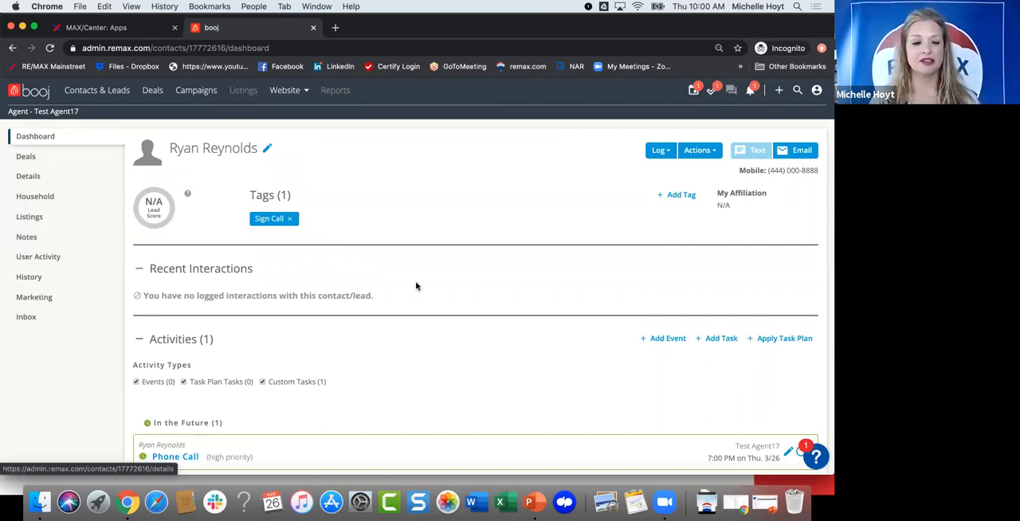
scroll(421, 291, "down", 3)
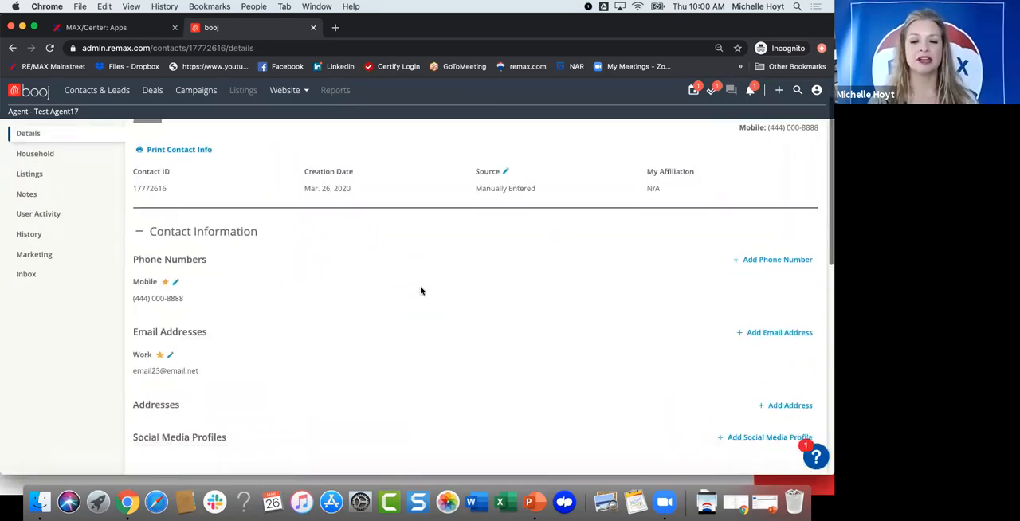
scroll(421, 291, "down", 3)
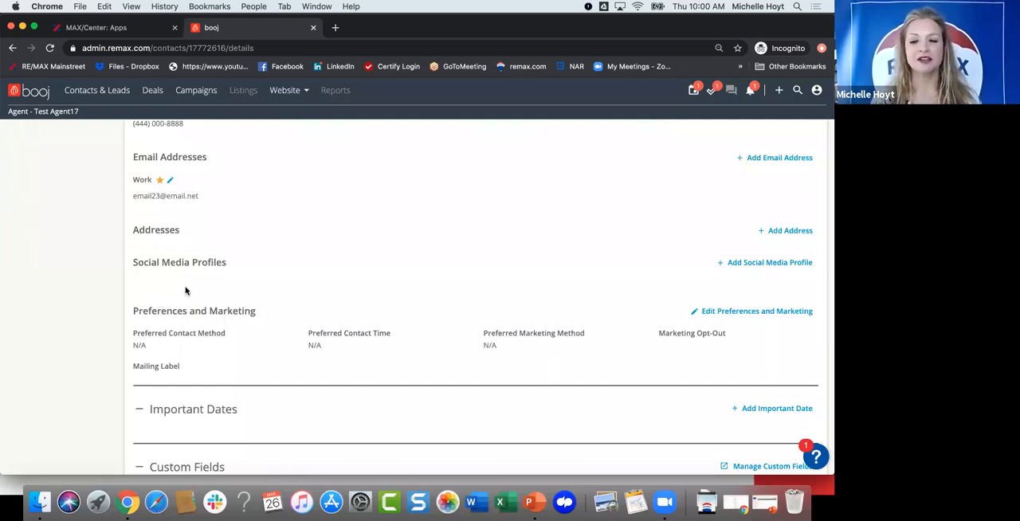
Step: Check which social networks are available when adding a social media profile to the lead, and close the form
scroll(770, 218, "down", 1)
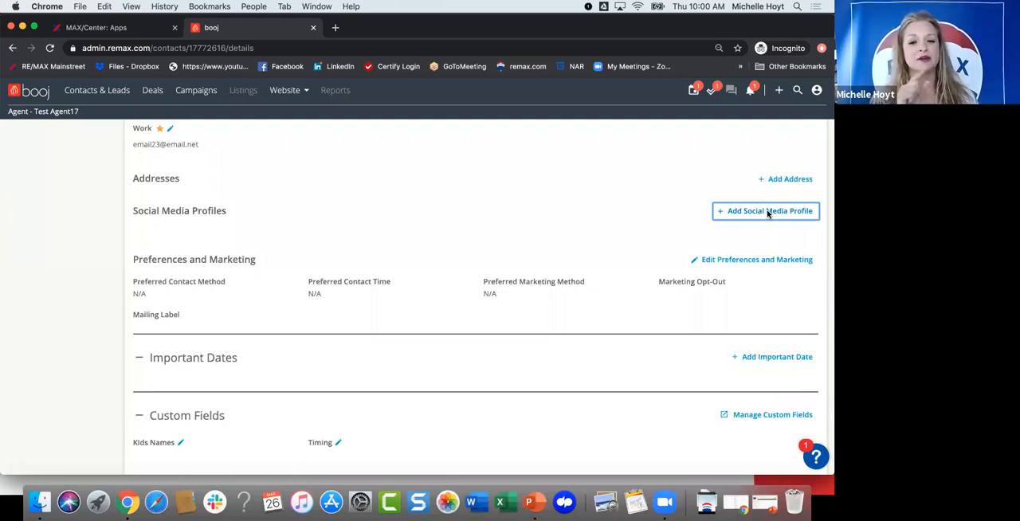
left_click(768, 212)
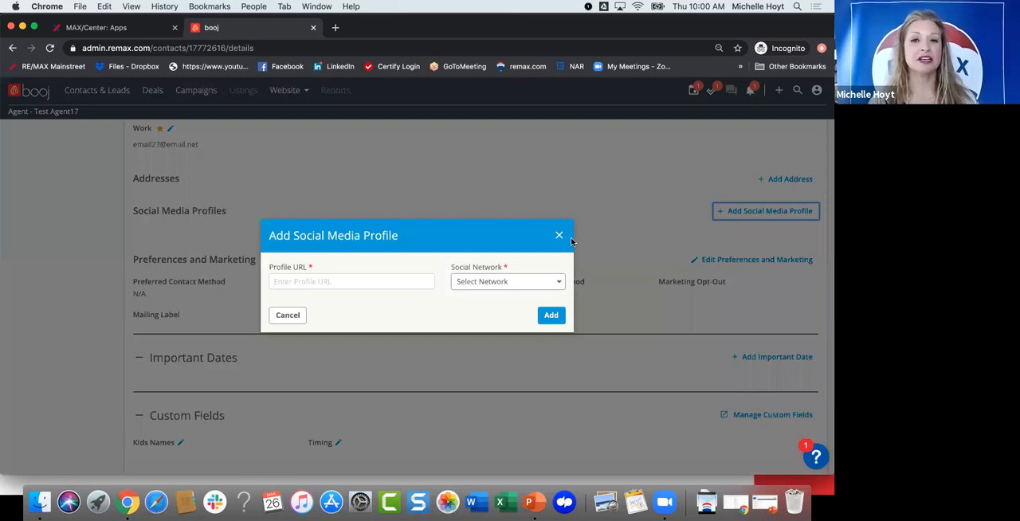
left_click(514, 283)
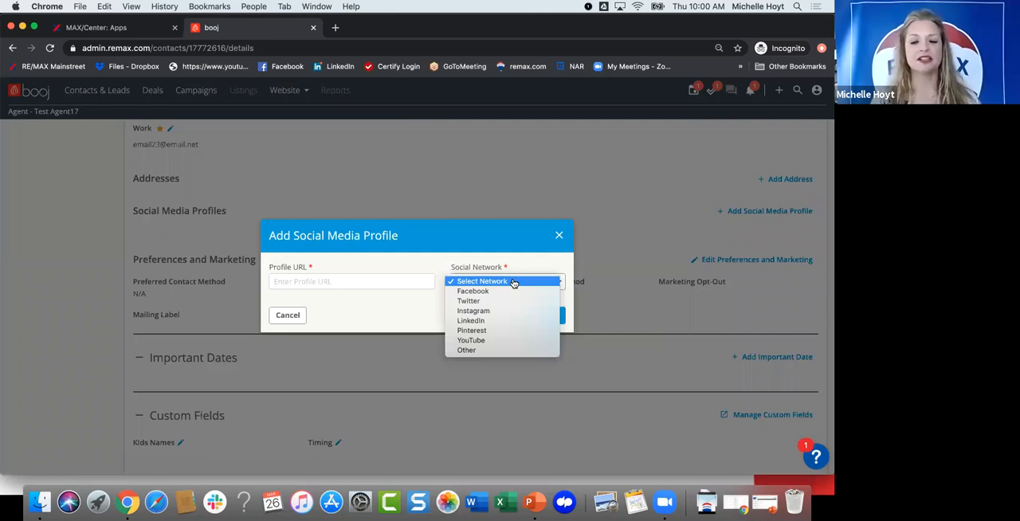
left_click(560, 237)
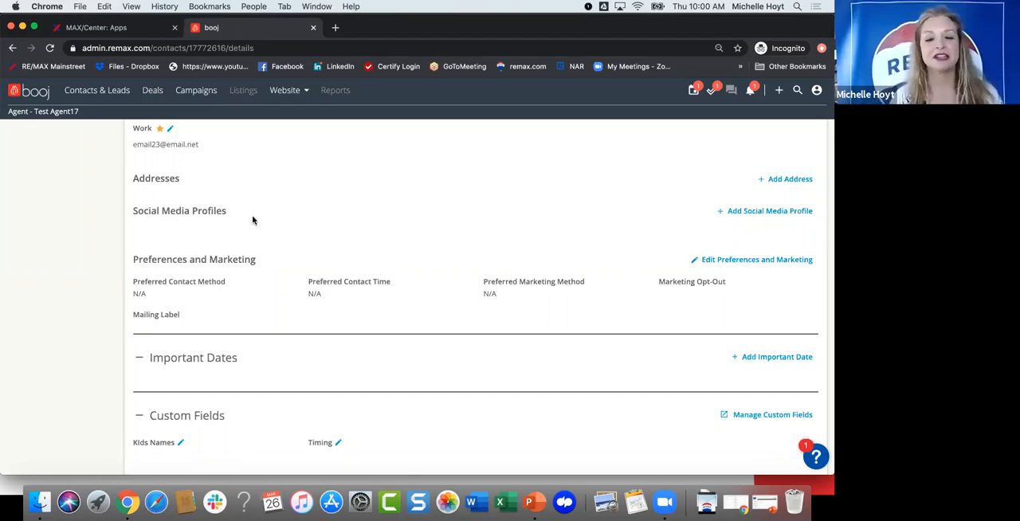
Step: Check which labels are available when adding an important date to the lead, and close the form
scroll(289, 227, "down", 1)
scroll(288, 226, "down", 2)
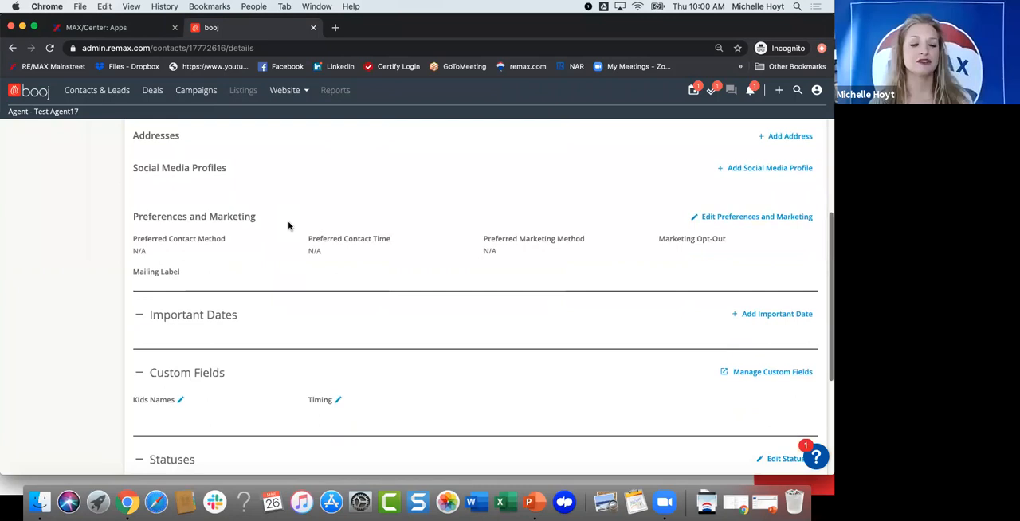
scroll(417, 199, "down", 3)
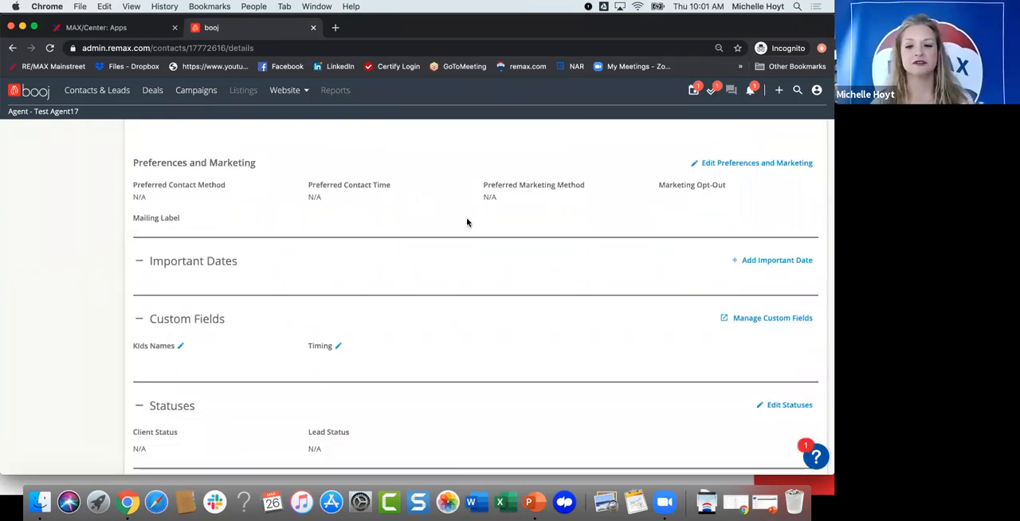
scroll(473, 212, "down", 1)
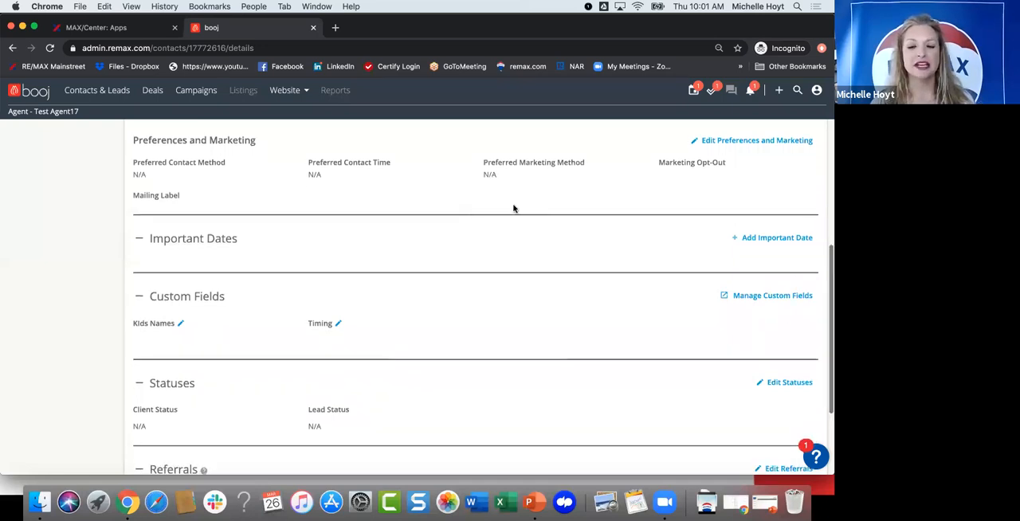
scroll(512, 208, "down", 1)
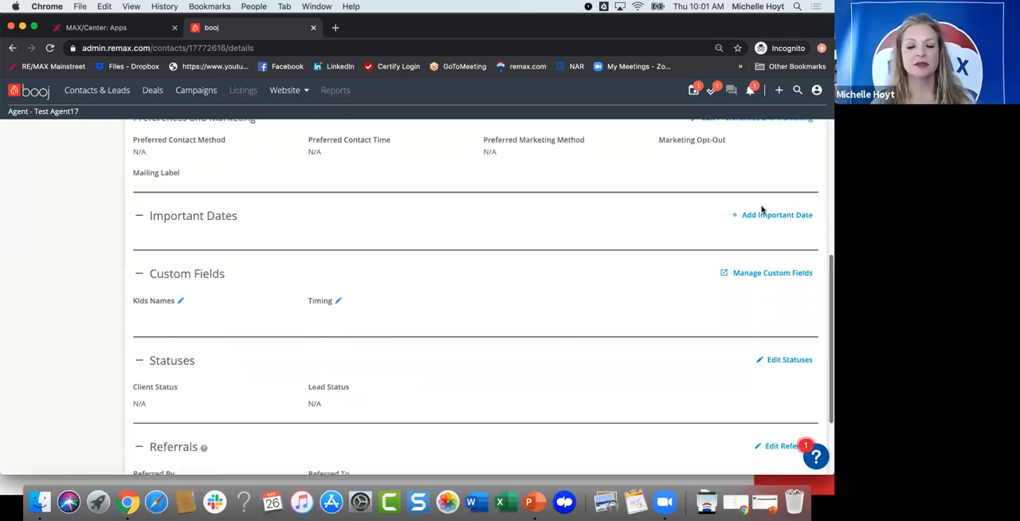
left_click(761, 209)
left_click(534, 255)
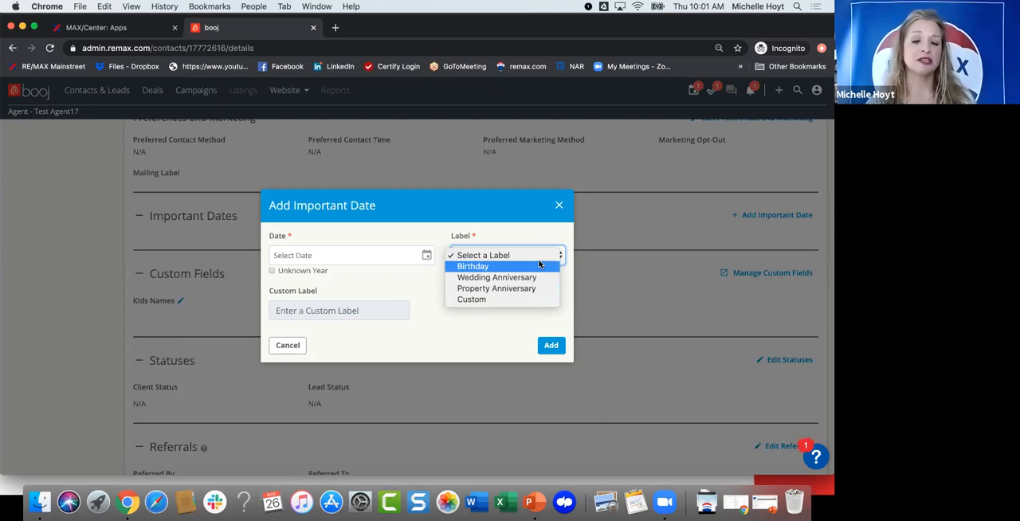
left_click(556, 208)
Step: Enter the two children's first names in the lead's Kids Names custom field and save it
scroll(208, 264, "down", 1)
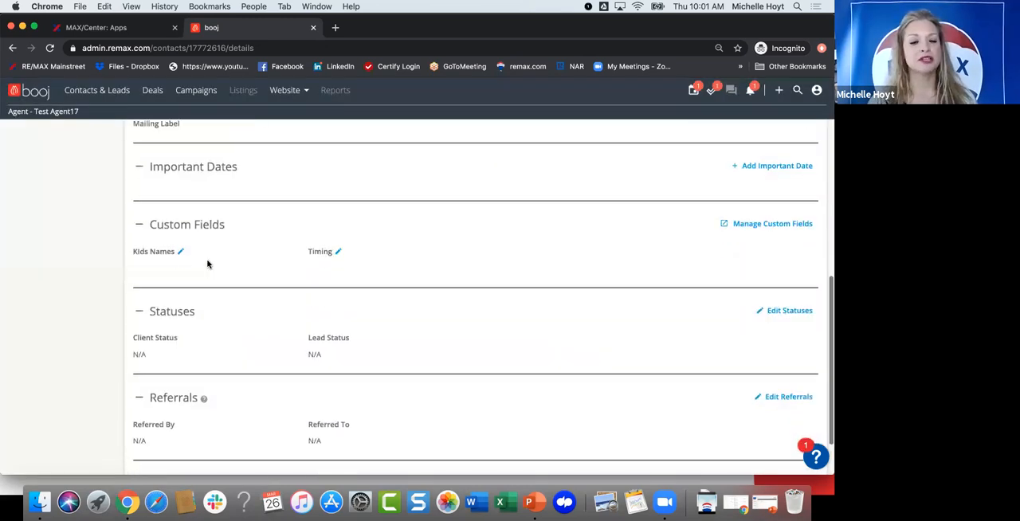
left_click(258, 280)
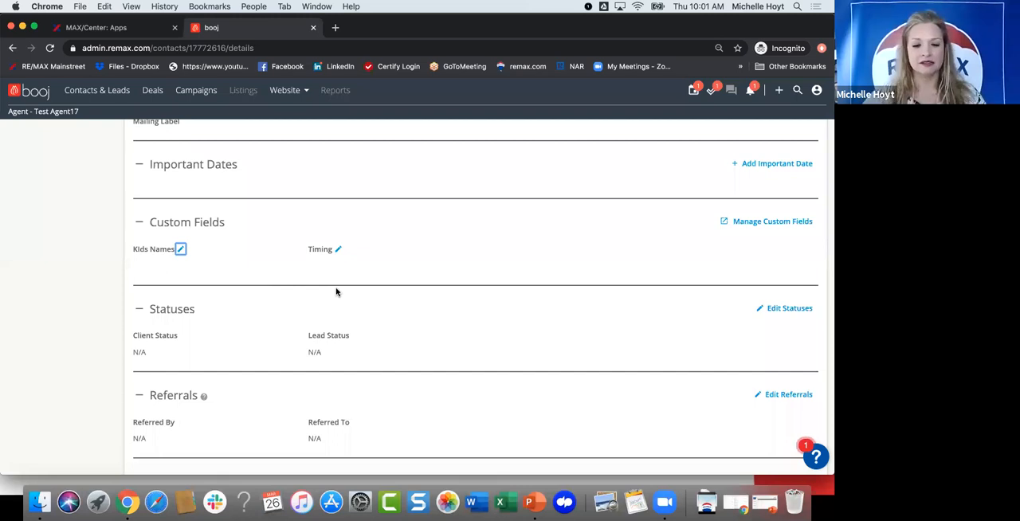
key("Return")
type("Ben, Cr")
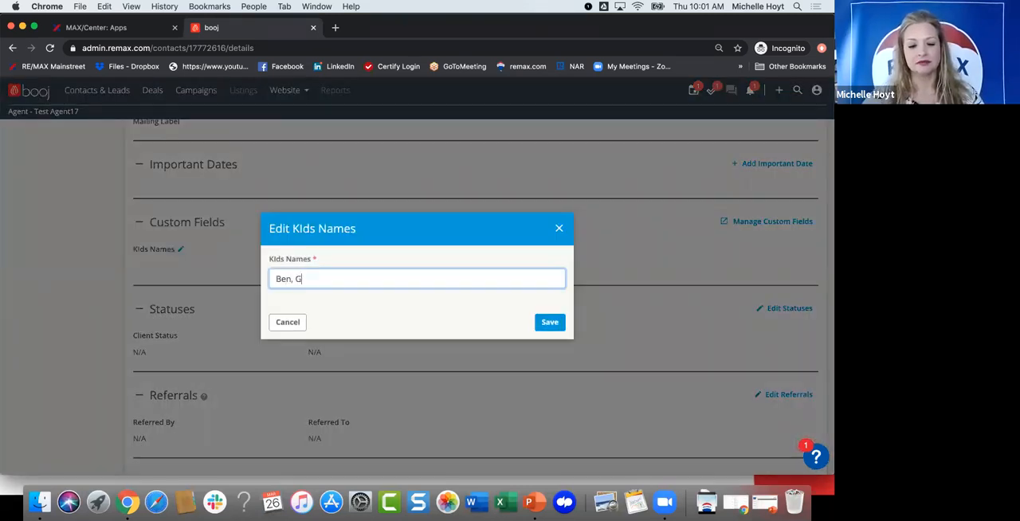
type("race")
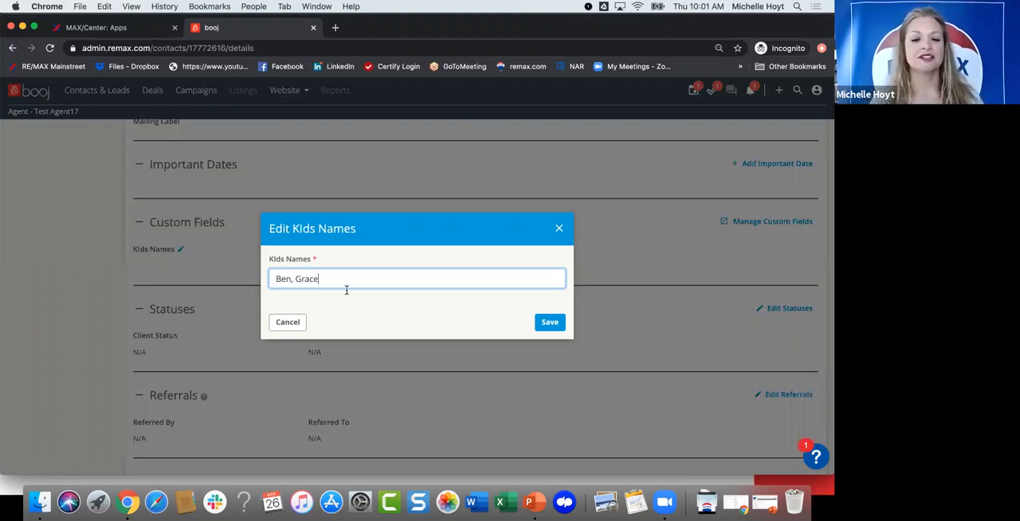
left_click(548, 322)
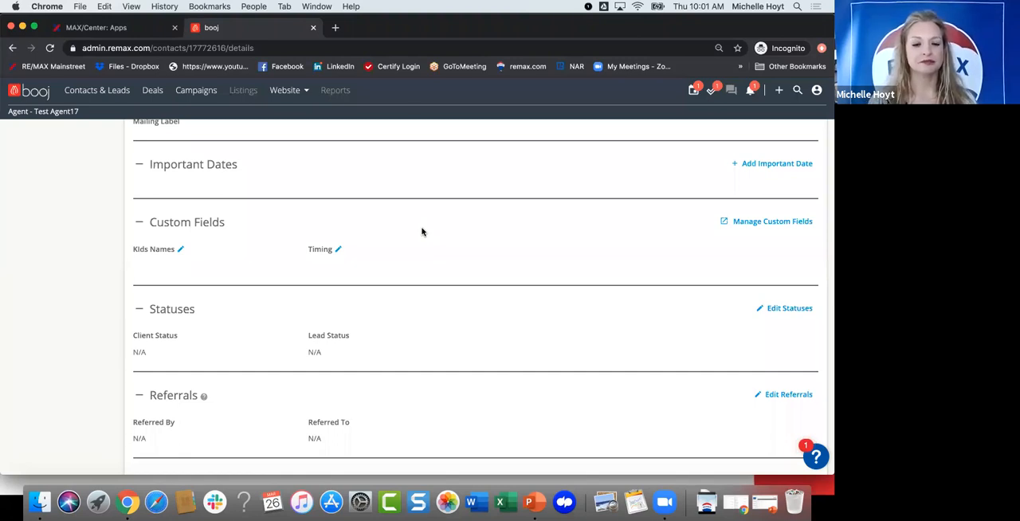
Step: Set the lead's Timing custom field to 30-60 Days and save it
scroll(578, 238, "down", 1)
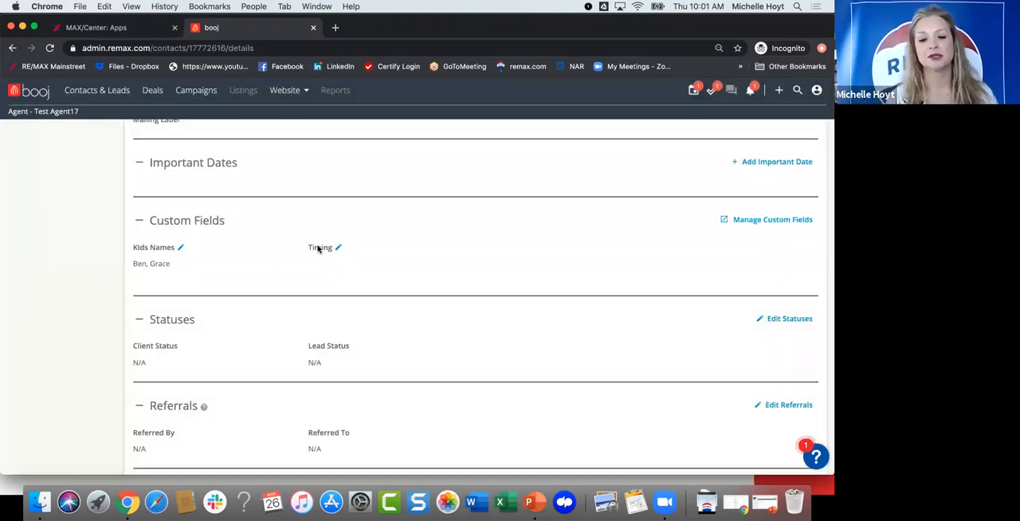
left_click(319, 248)
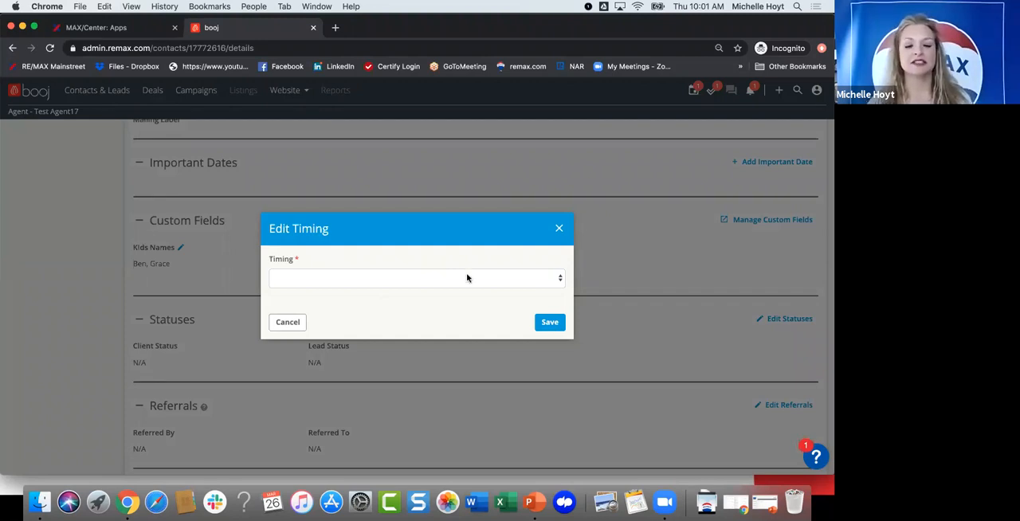
left_click(447, 285)
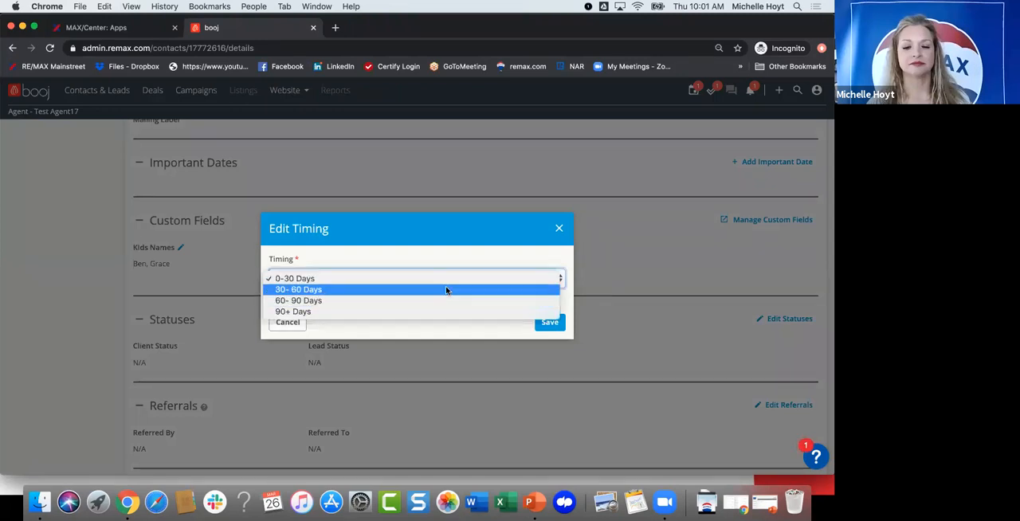
left_click(446, 289)
left_click(544, 322)
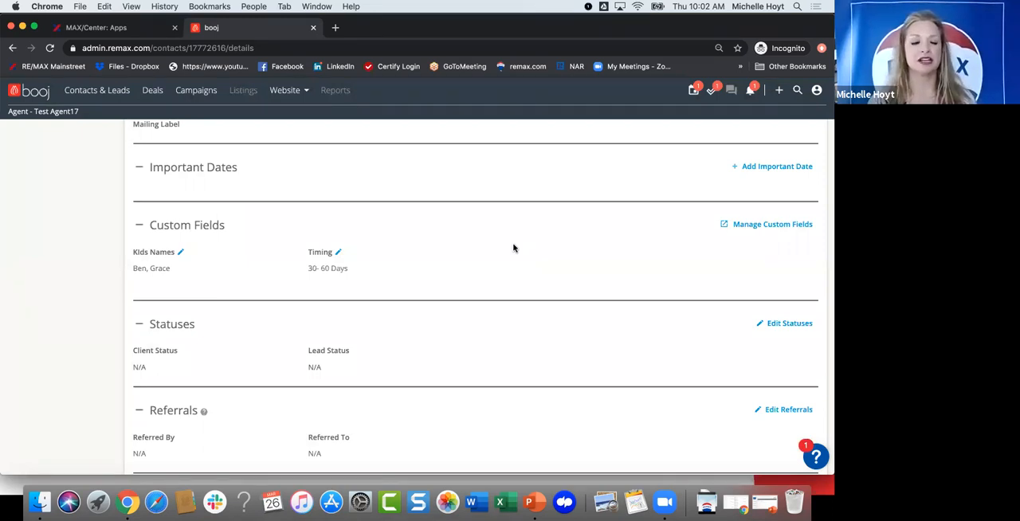
scroll(492, 255, "down", 2)
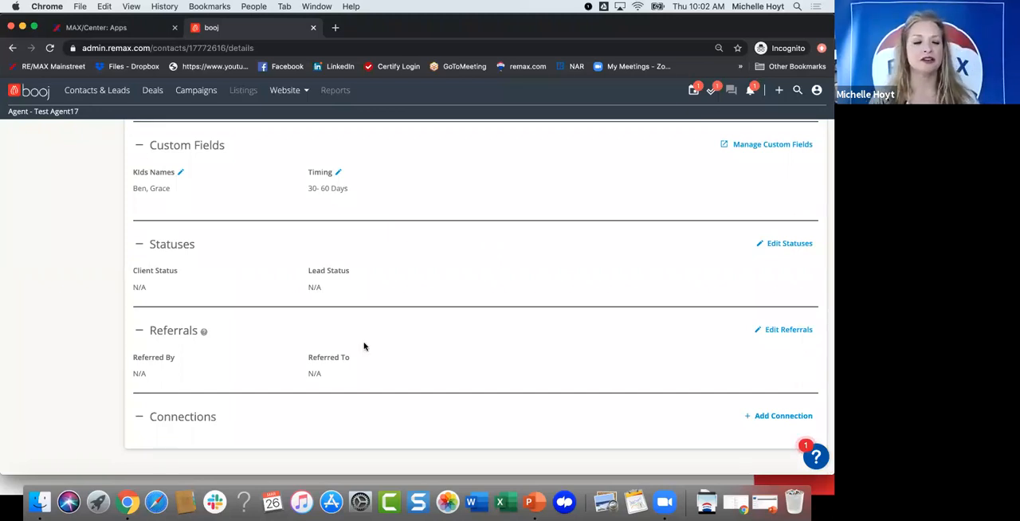
Step: Look through the lead's household, listings, notes and user activity pages
scroll(364, 346, "up", 5)
scroll(46, 201, "up", 4)
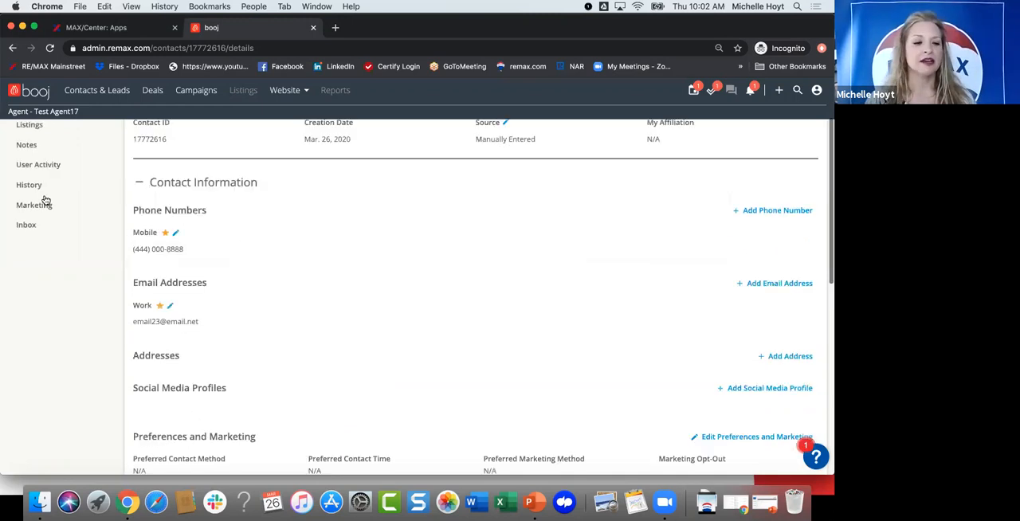
scroll(45, 201, "up", 2)
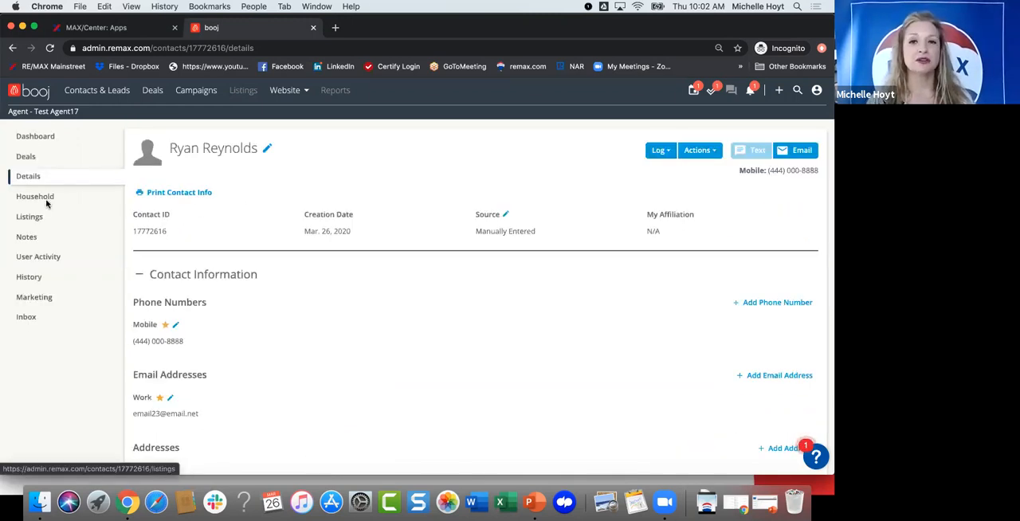
left_click(36, 197)
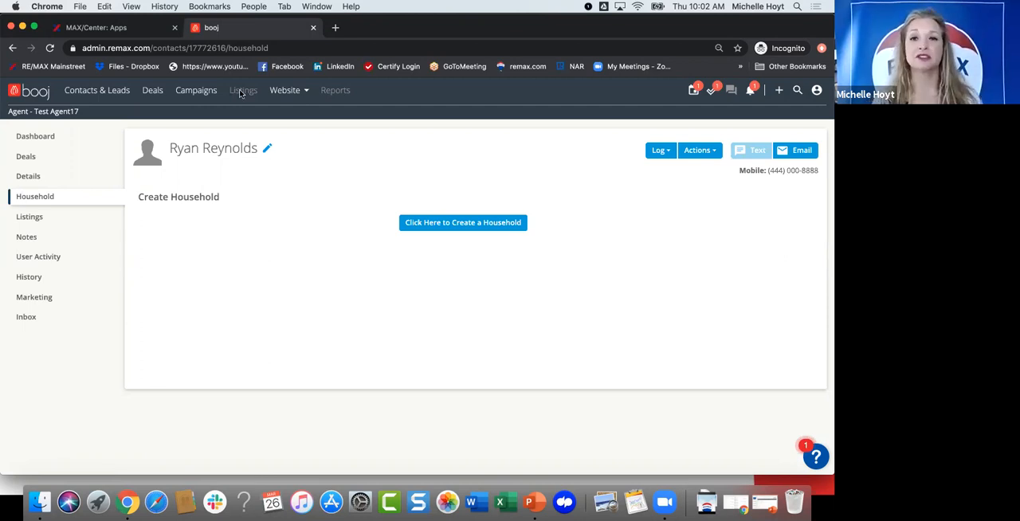
left_click(99, 217)
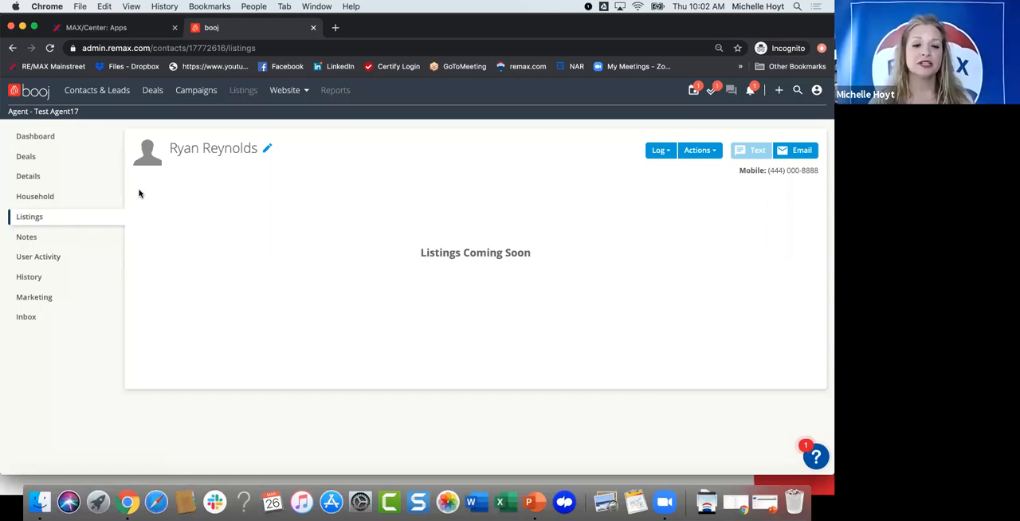
left_click(23, 237)
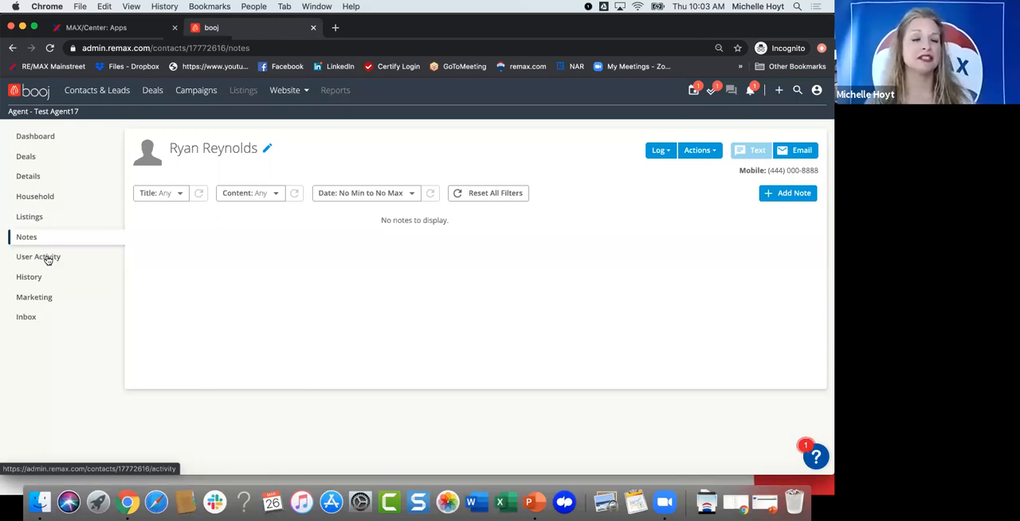
left_click(47, 258)
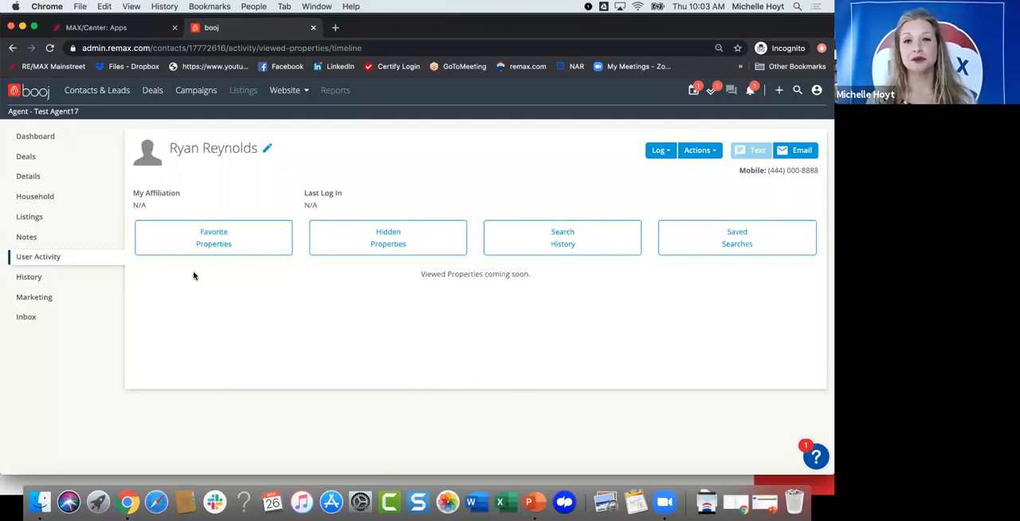
Step: Review the lead's full history of recorded changes, from the newest entry down to the record's creation
left_click(28, 278)
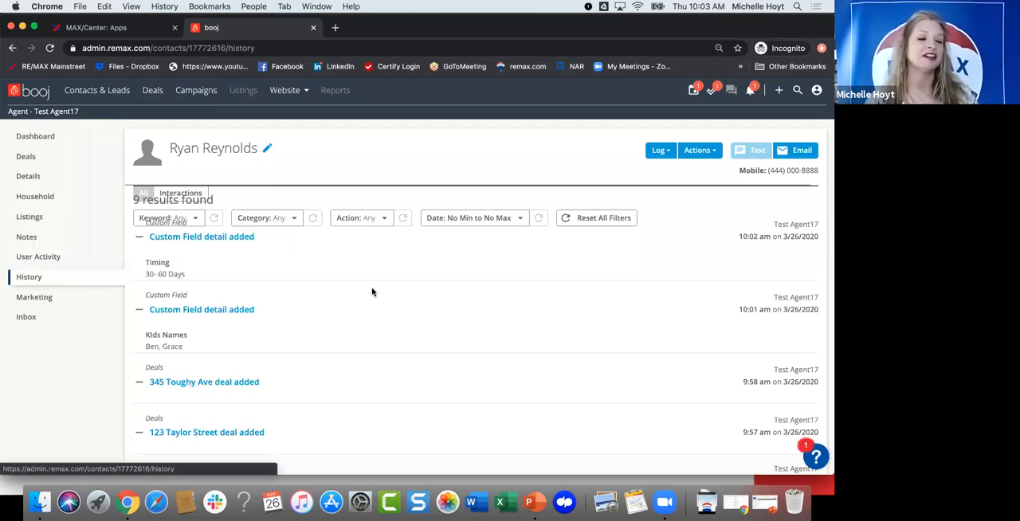
scroll(371, 292, "down", 3)
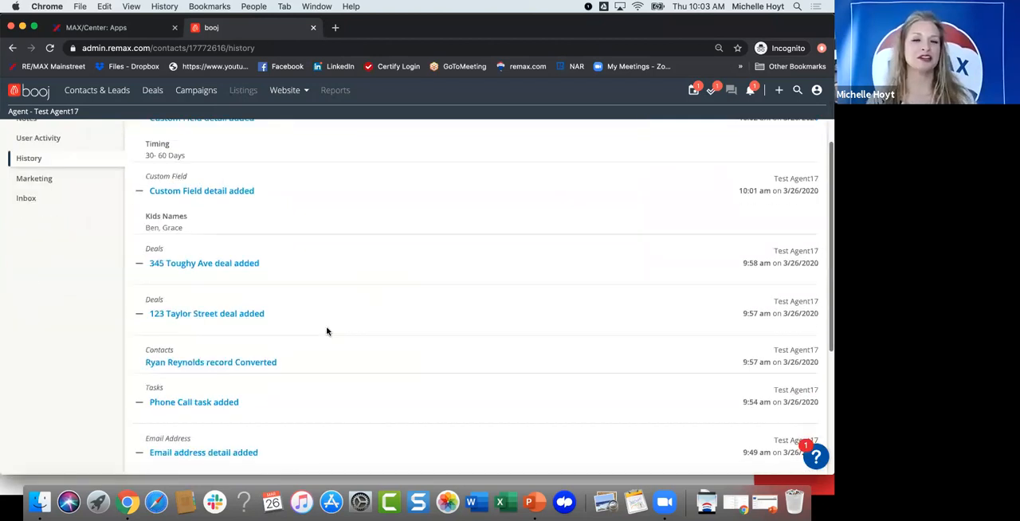
scroll(327, 332, "down", 3)
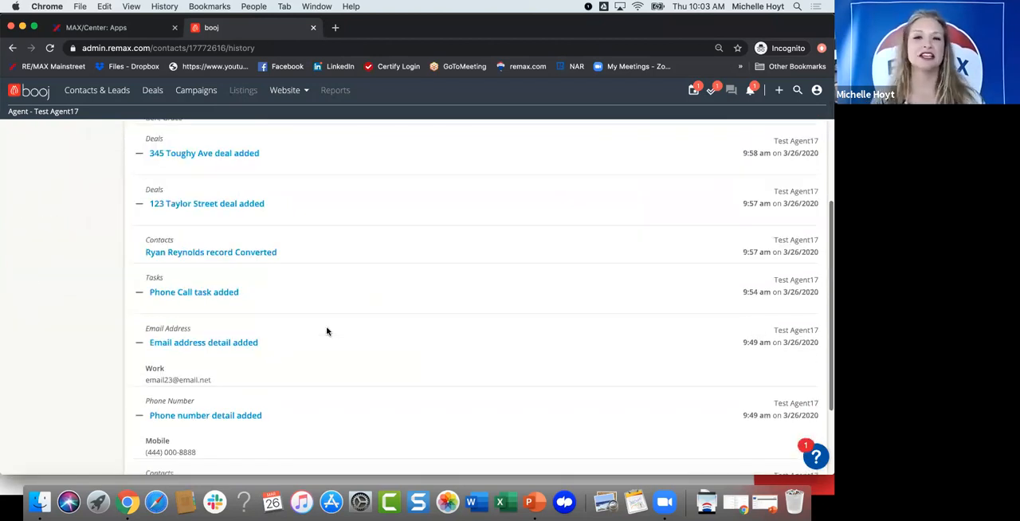
scroll(326, 331, "down", 3)
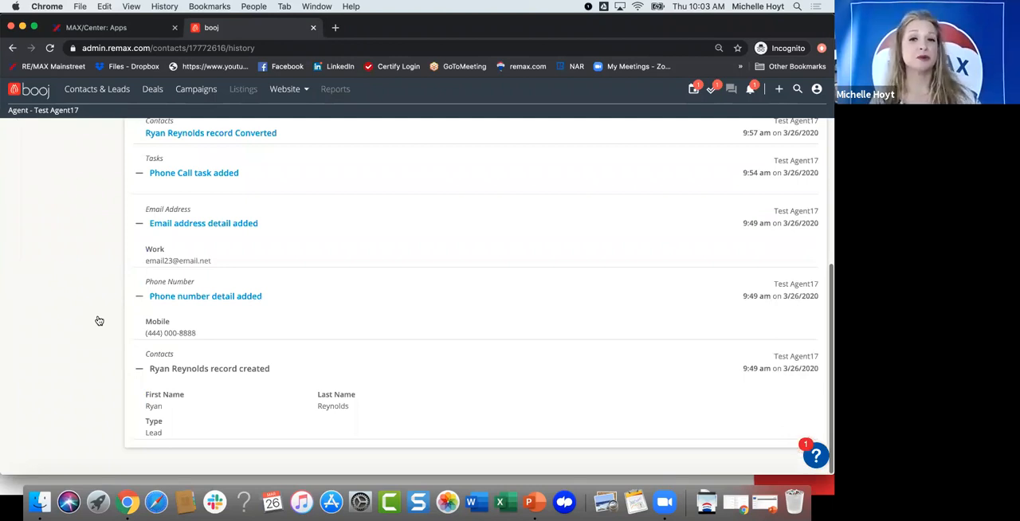
scroll(88, 321, "up", 10)
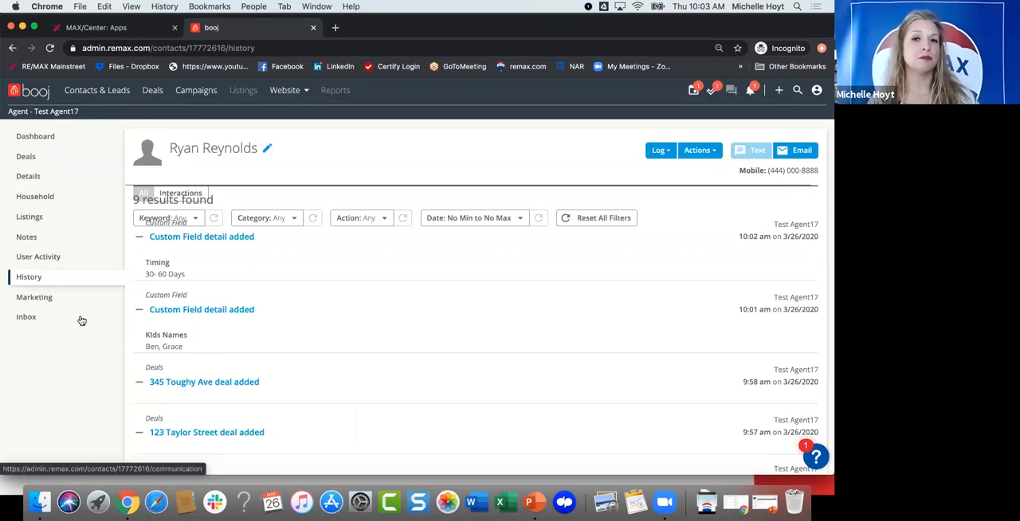
Step: View the lead's marketing page and check the inbox for emails, text messages and forms
left_click(34, 298)
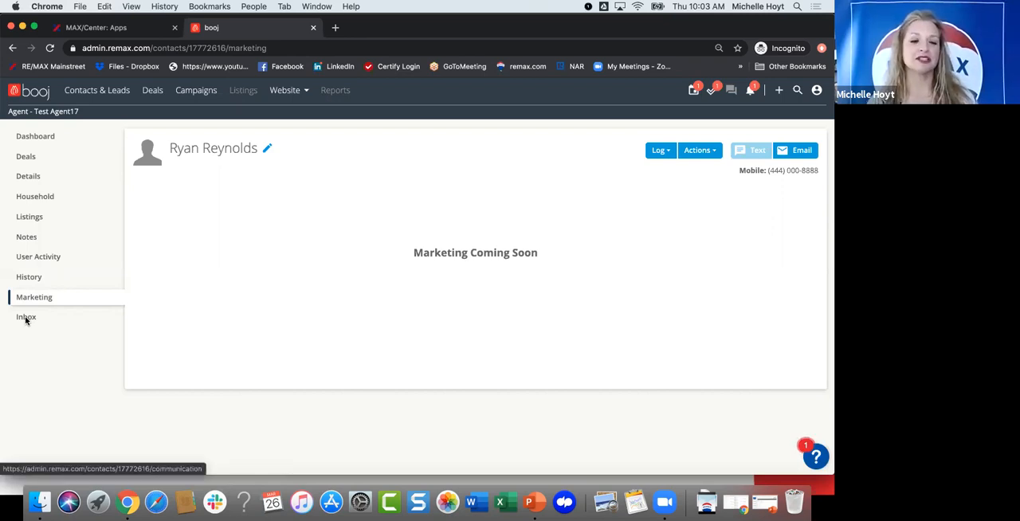
left_click(25, 318)
left_click(174, 195)
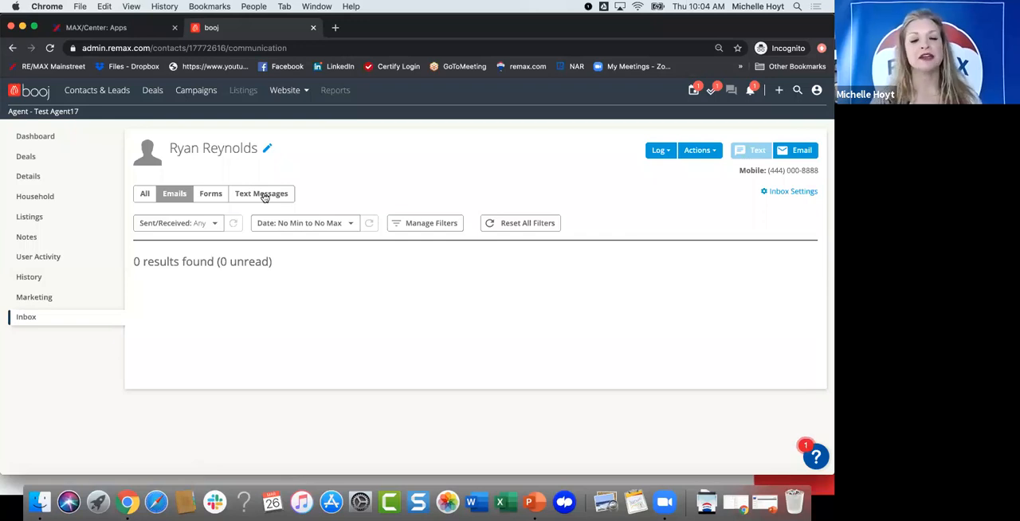
left_click(264, 196)
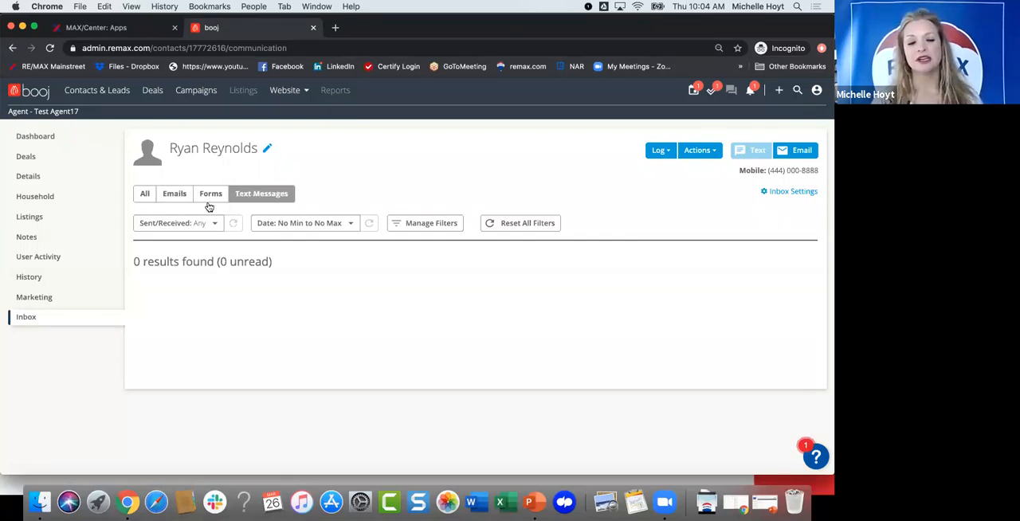
left_click(209, 199)
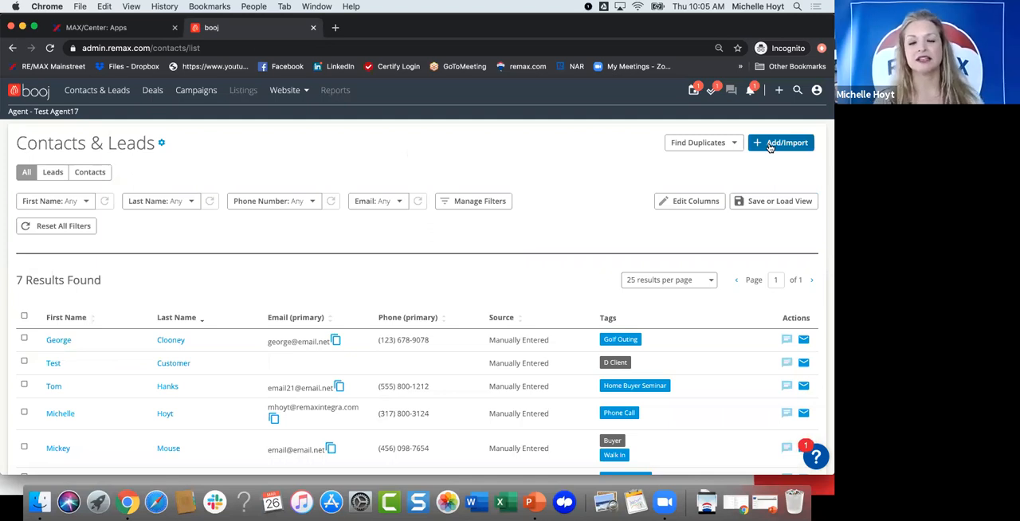
Step: Open the list import for contacts and leads and check which previous systems are offered, keeping None
left_click(769, 148)
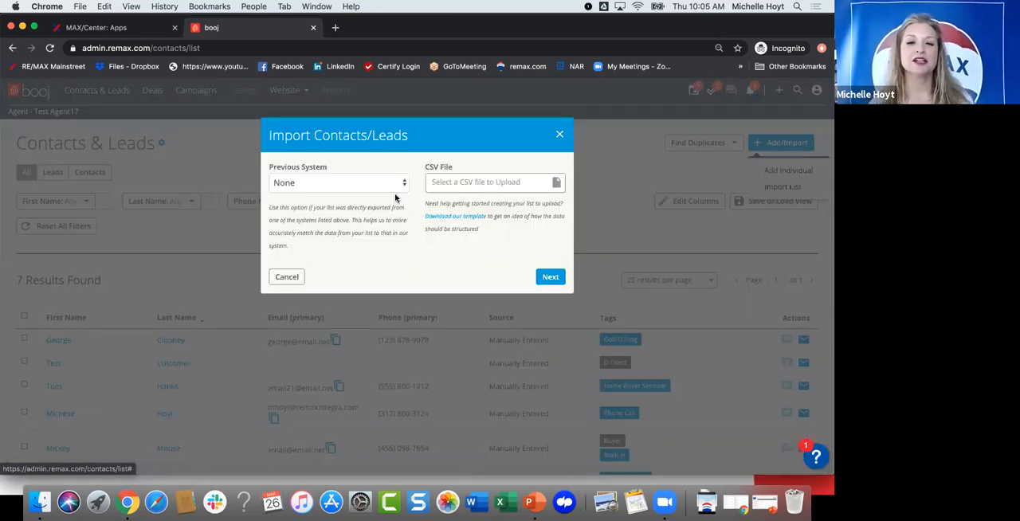
left_click(401, 183)
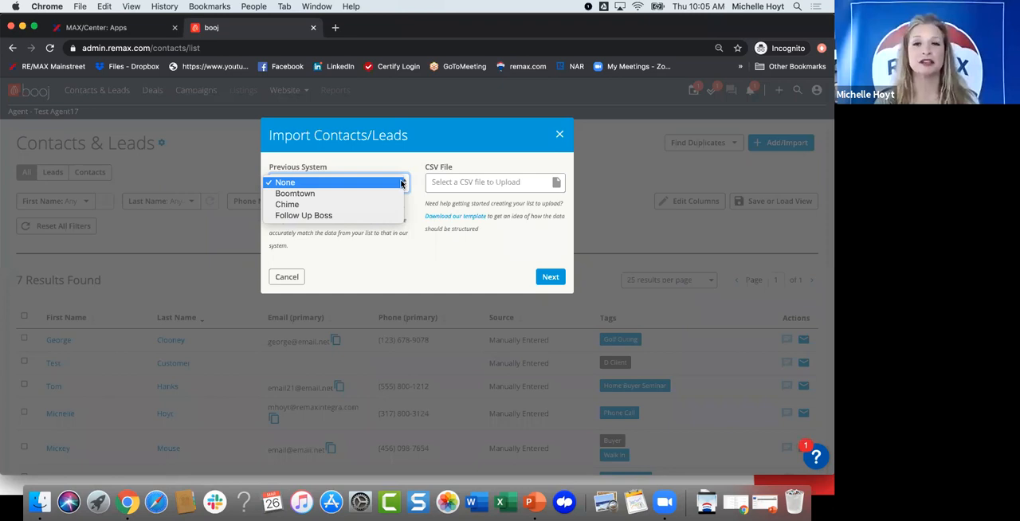
left_click(415, 242)
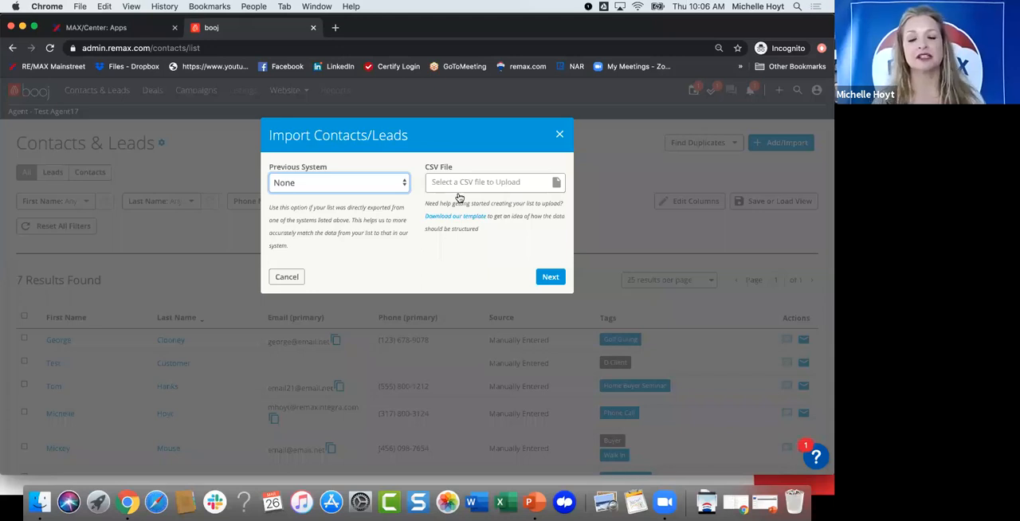
Step: Download the CSV import template, open it in Excel to examine its columns, and cancel the import in booj
left_click(438, 217)
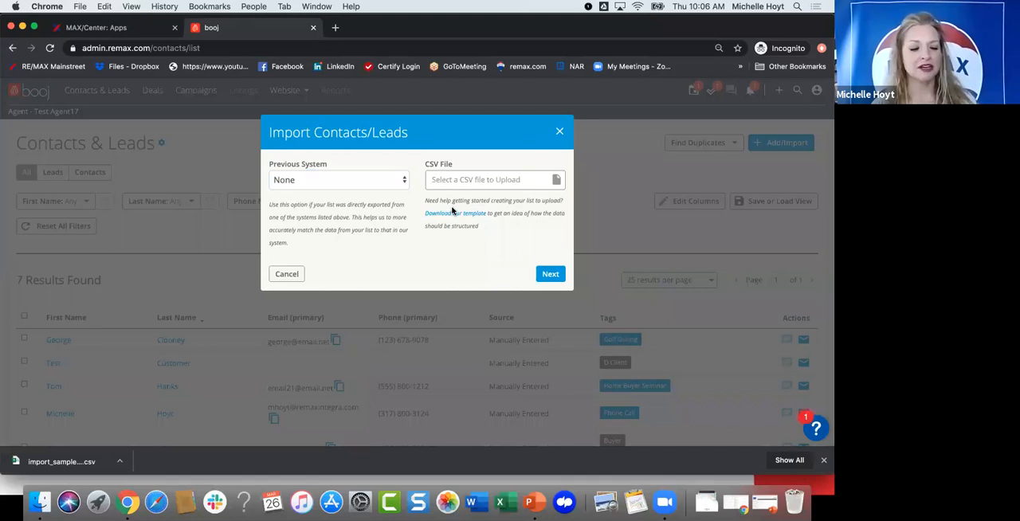
left_click(51, 460)
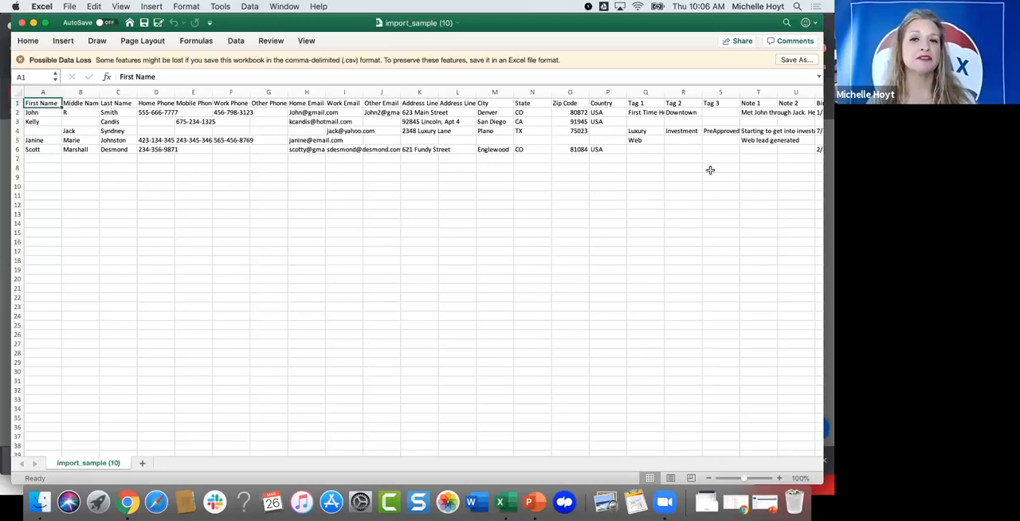
scroll(401, 195, "up", 1)
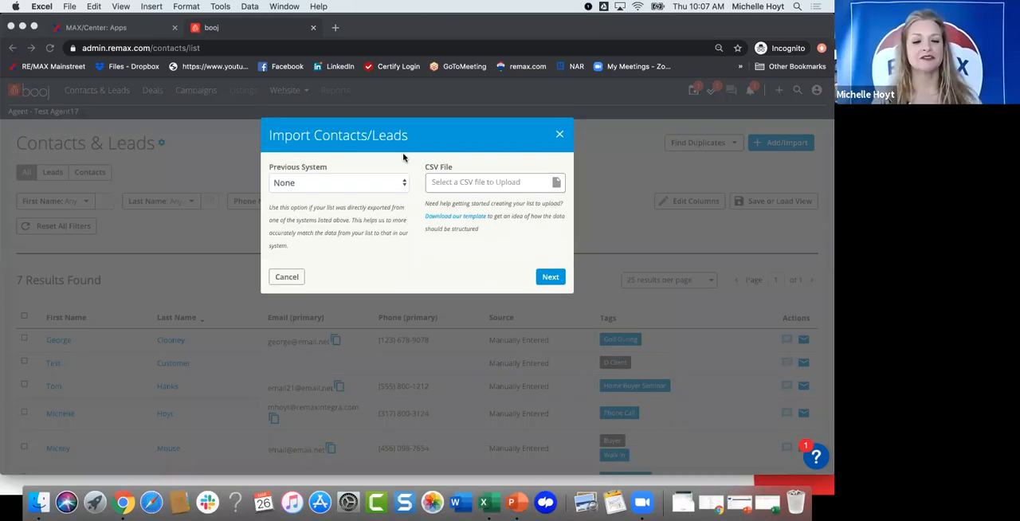
left_click(287, 273)
Step: Look over the contacts and leads list, check it for duplicates by first name, and return to the list
scroll(282, 231, "down", 1)
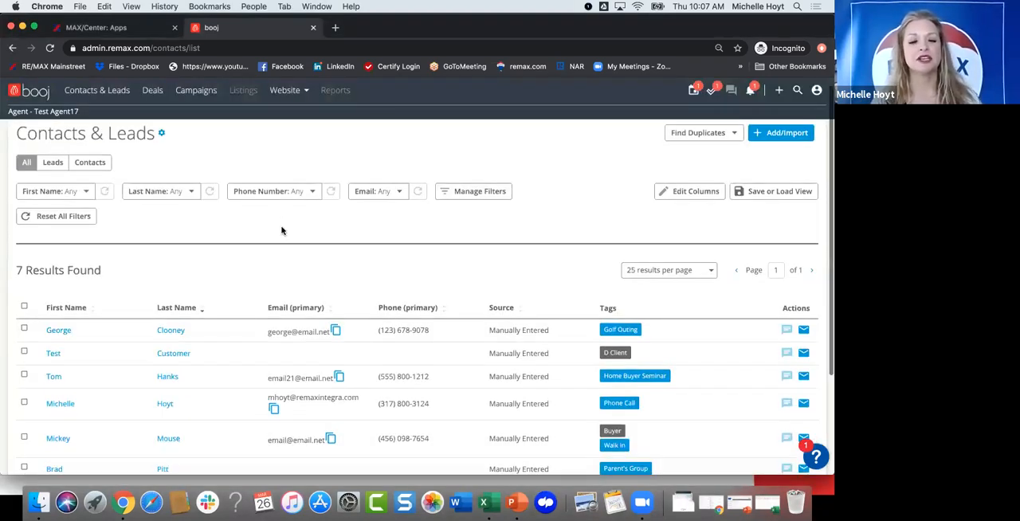
scroll(282, 231, "down", 2)
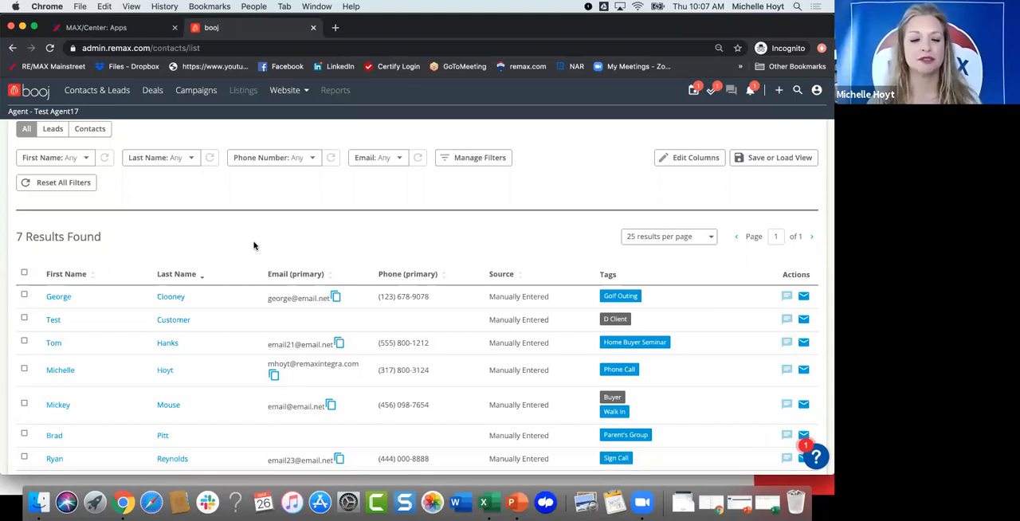
scroll(254, 246, "up", 1)
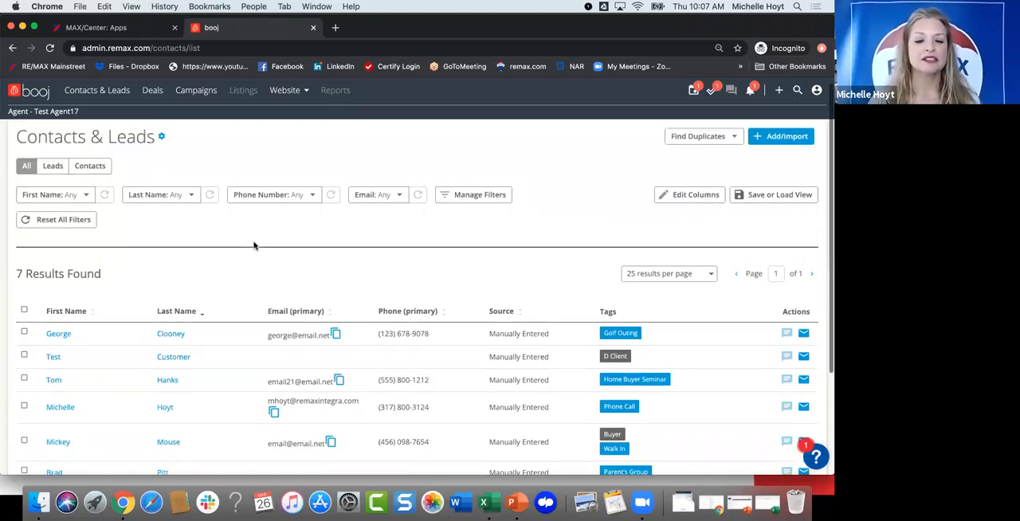
scroll(254, 245, "down", 1)
scroll(254, 245, "up", 1)
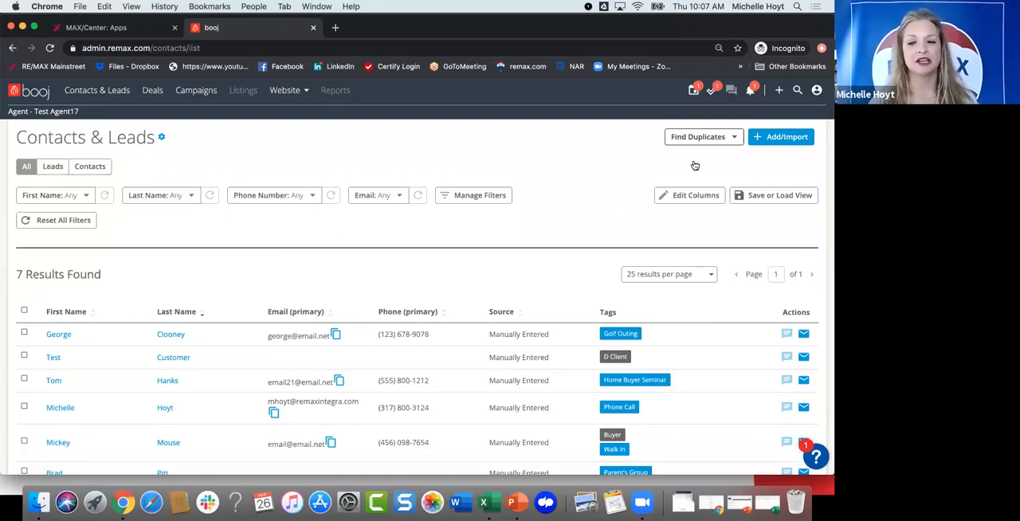
left_click(700, 137)
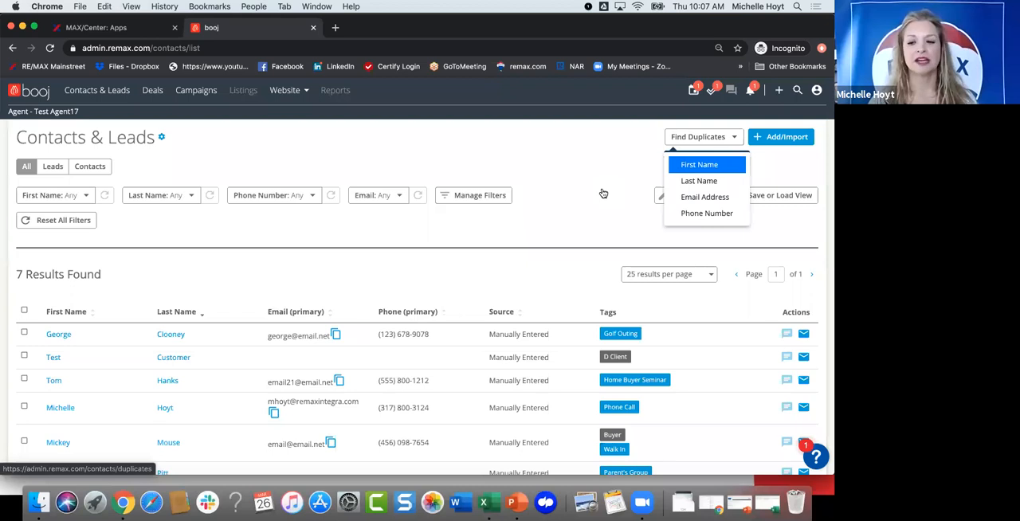
key("Return")
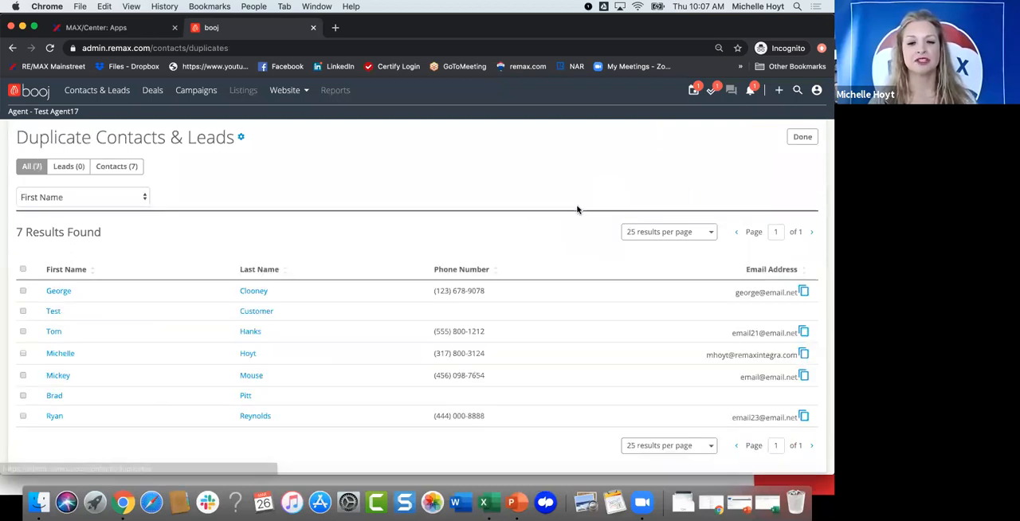
left_click(795, 141)
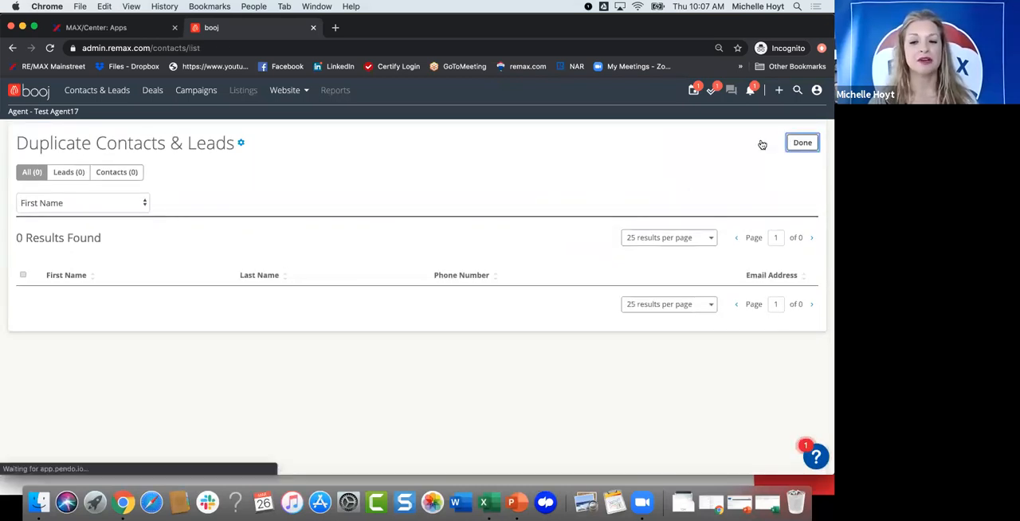
Step: Check the contacts and leads for duplicates by last name, and return to the full list
left_click(701, 142)
left_click(700, 186)
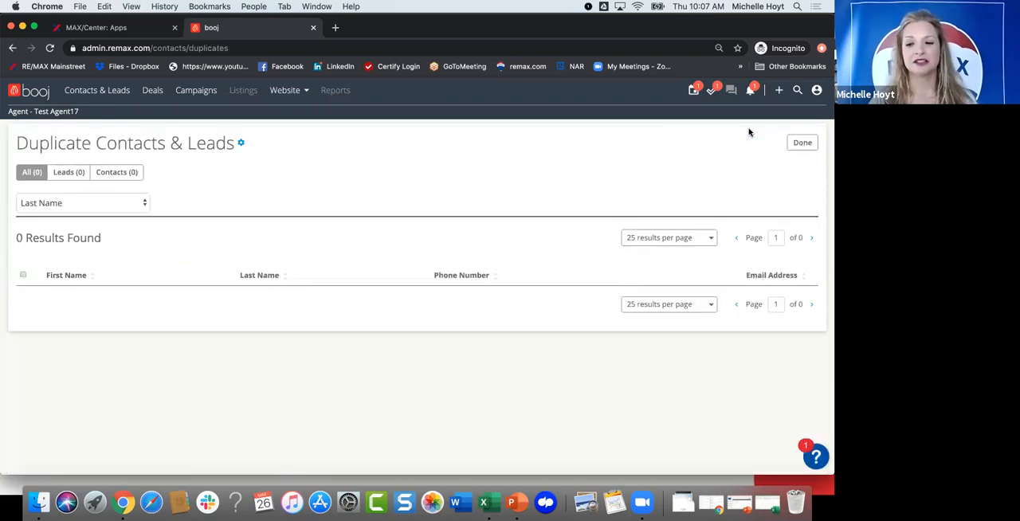
left_click(801, 143)
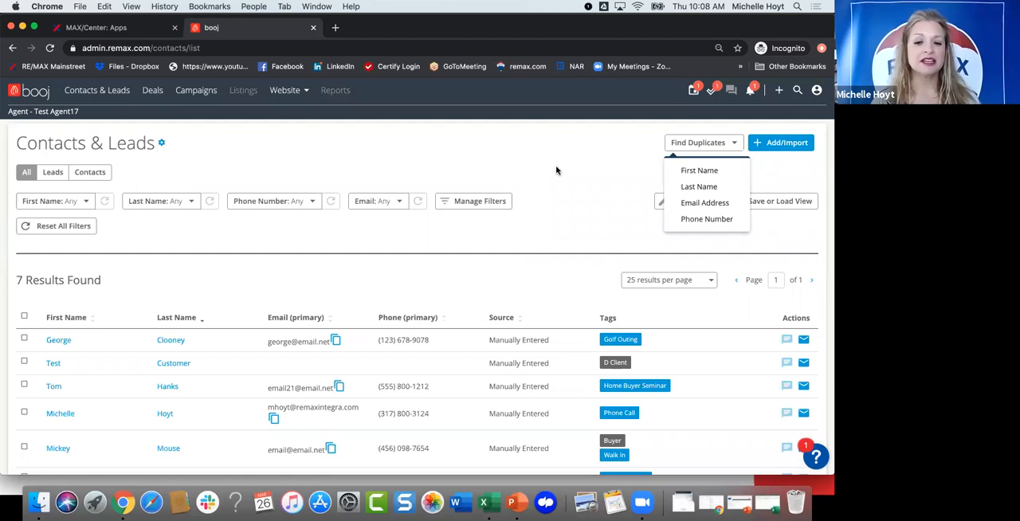
left_click(195, 236)
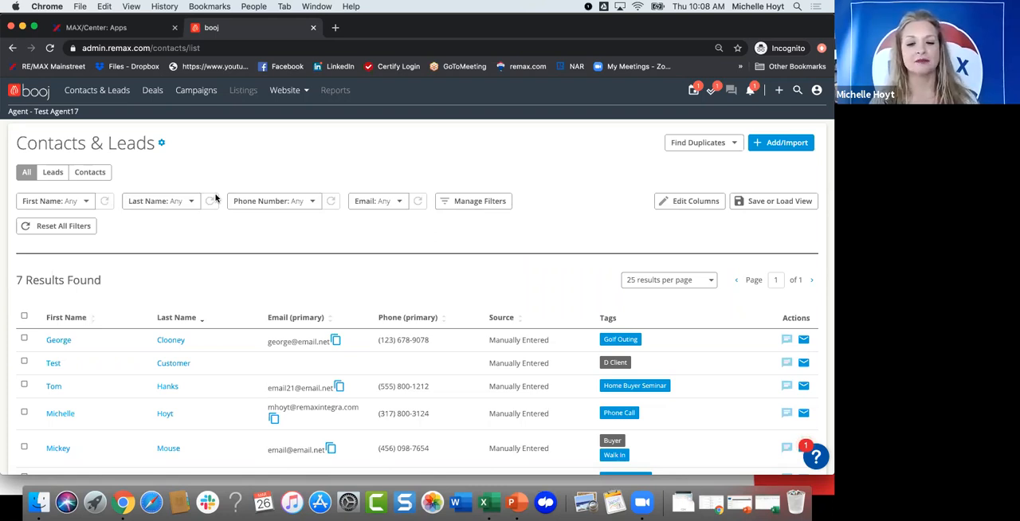
Step: Add a Tags filter to the contacts and leads list
left_click(452, 201)
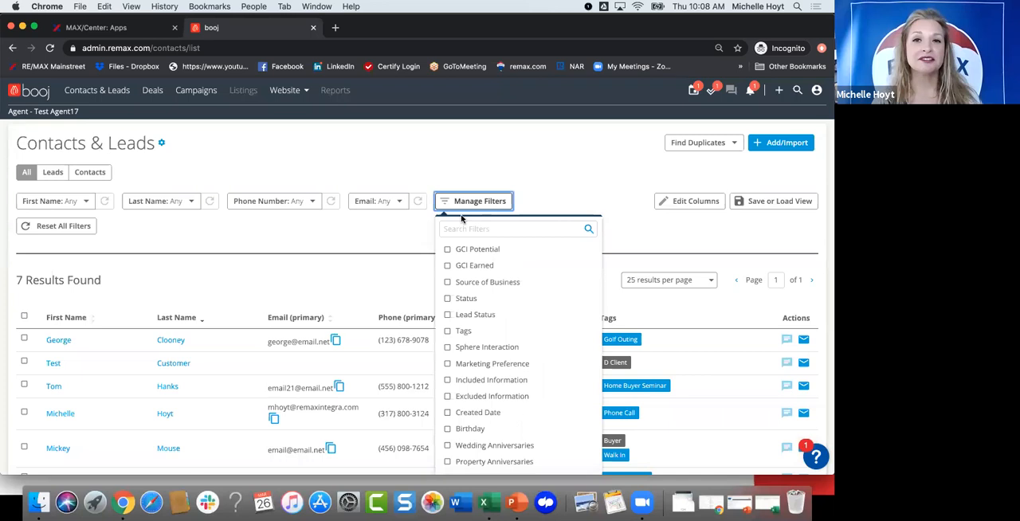
left_click(446, 331)
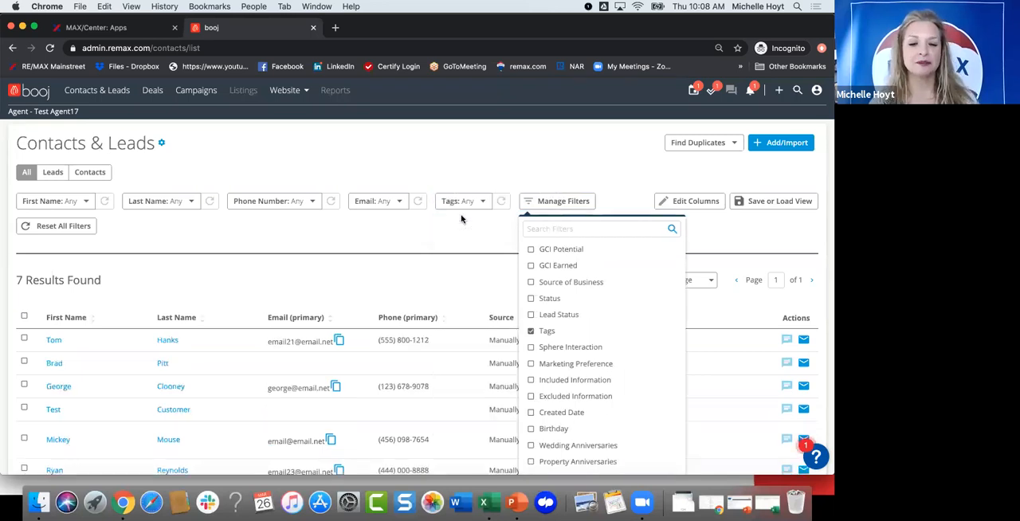
left_click(477, 203)
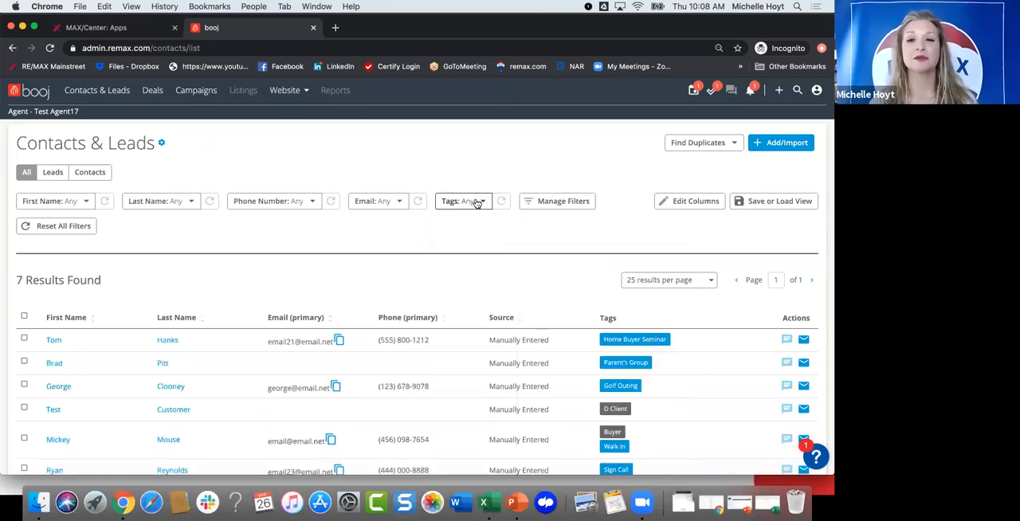
Step: Look through the available tags and filter the contacts and leads list by the Golf Outing tag
left_click(477, 203)
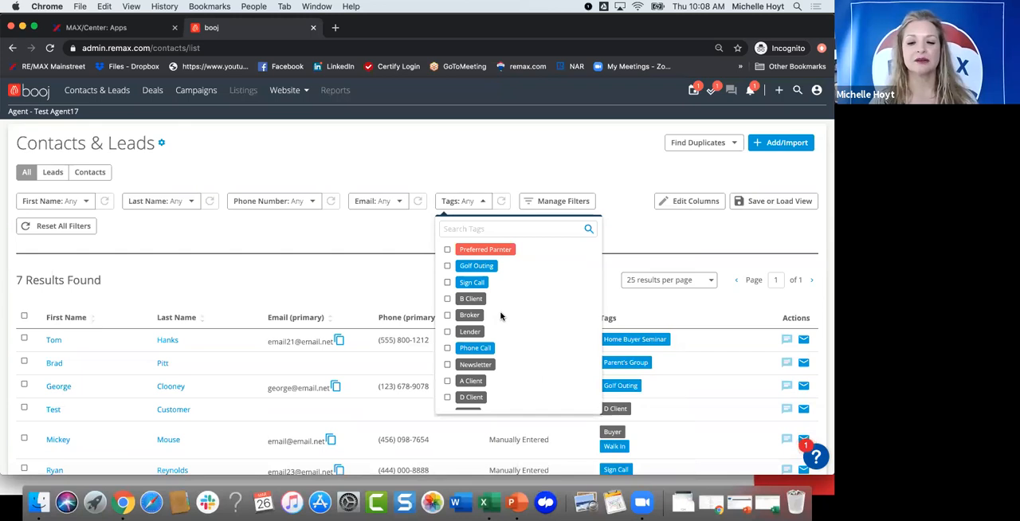
scroll(501, 316, "down", 5)
scroll(500, 317, "up", 4)
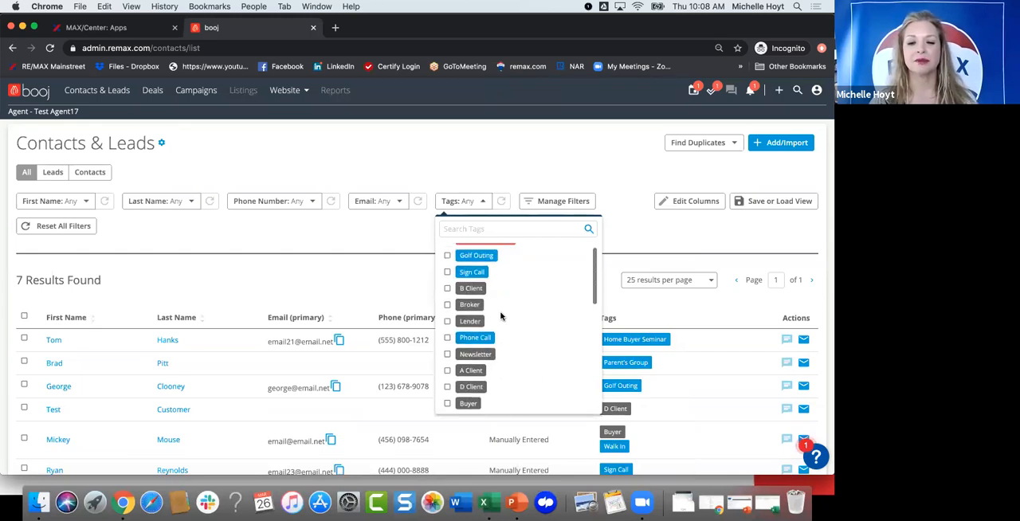
scroll(500, 316, "up", 2)
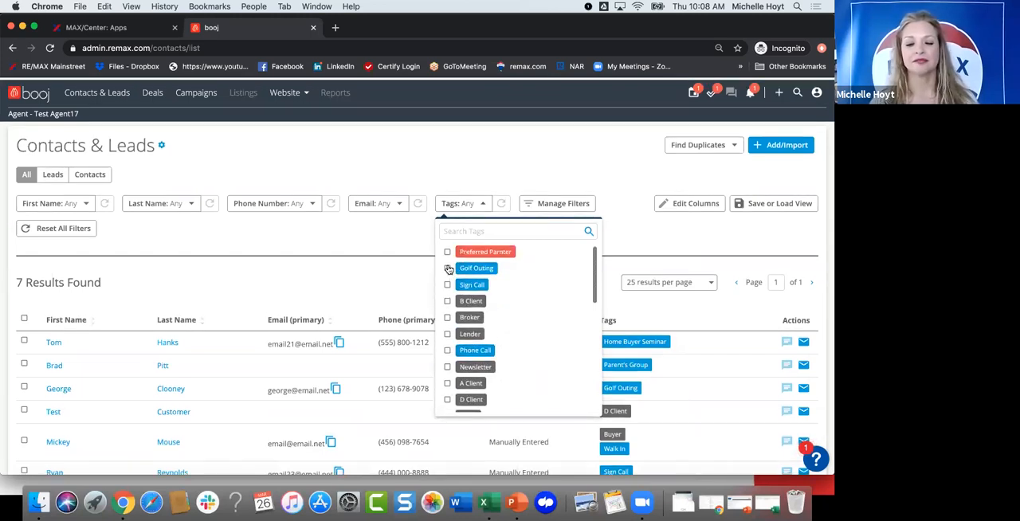
left_click(447, 269)
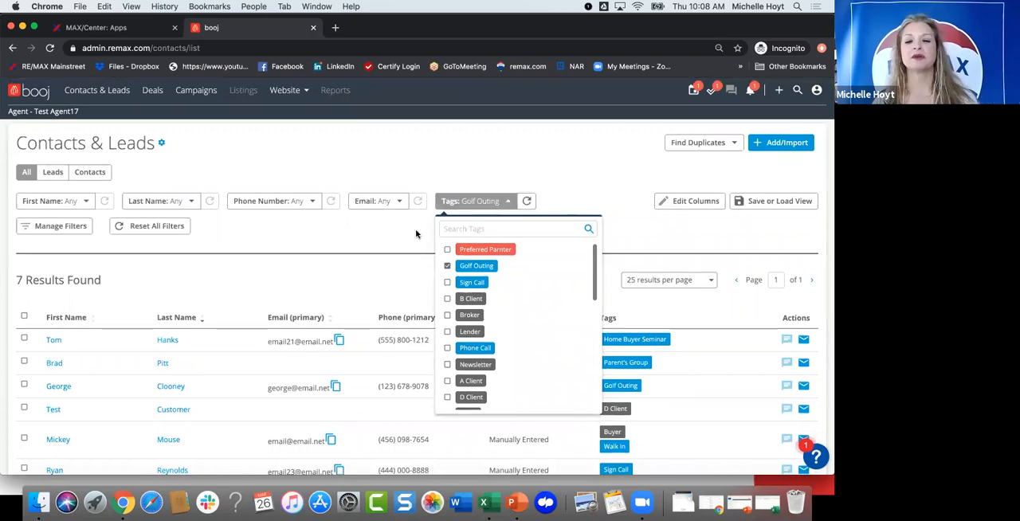
left_click(415, 233)
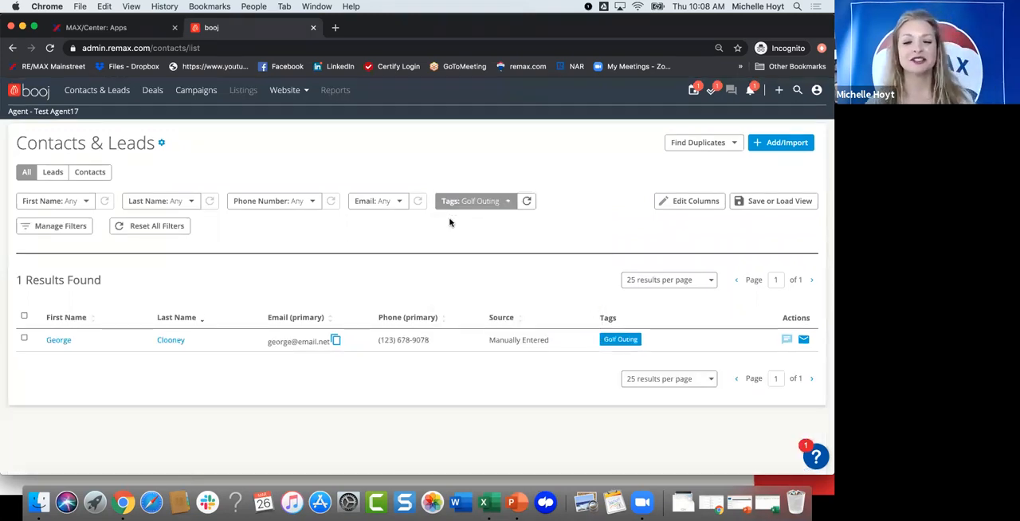
left_click(503, 199)
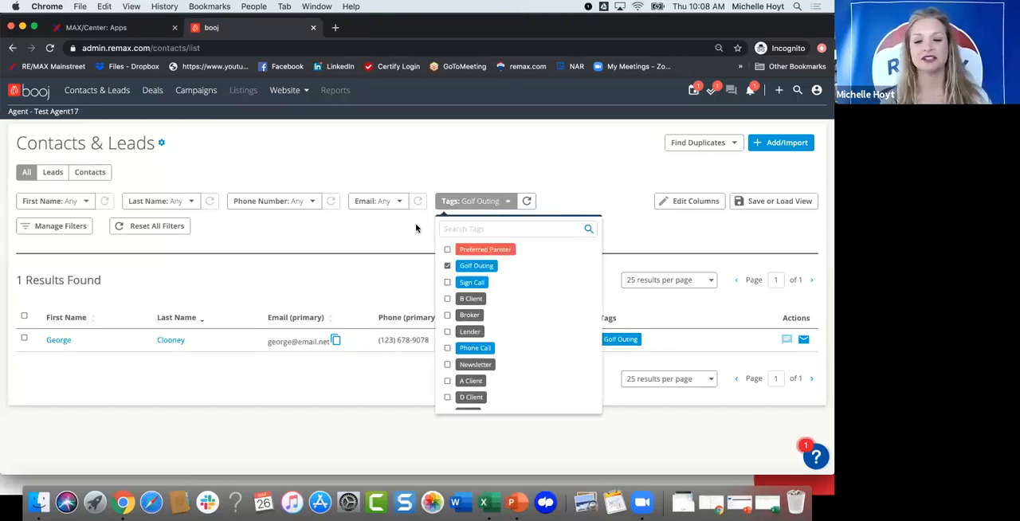
left_click(415, 228)
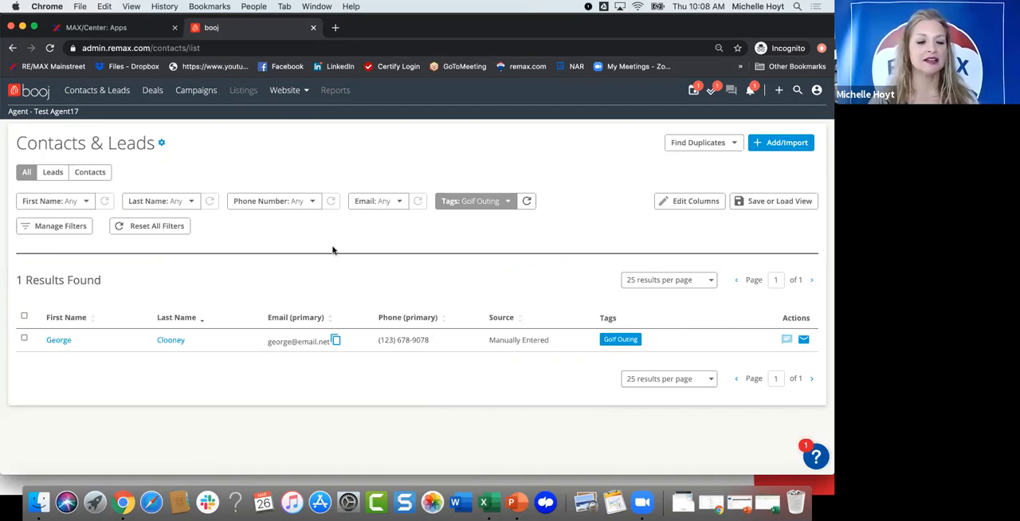
Step: Review the available filters, add a Birthday filter to the list, and check its date range options without setting any dates
left_click(60, 226)
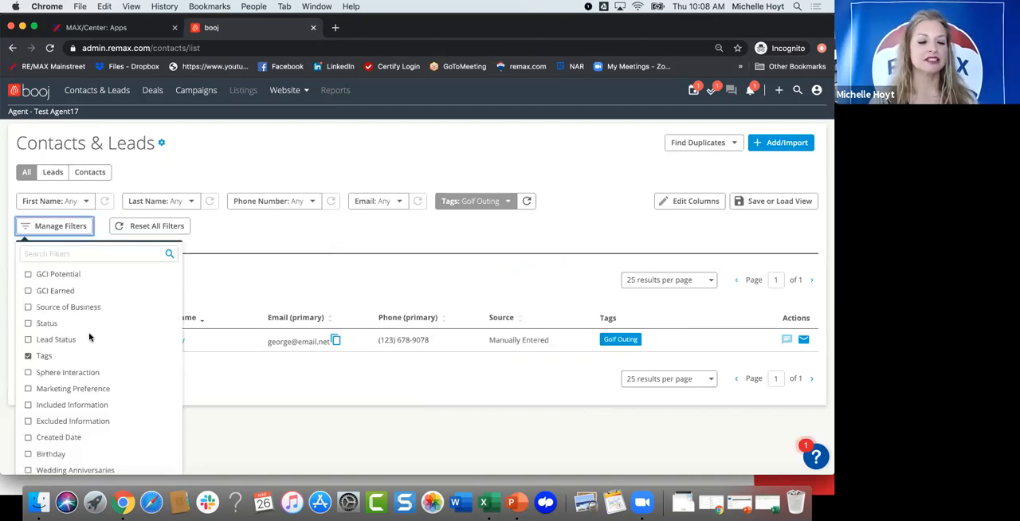
scroll(89, 337, "down", 2)
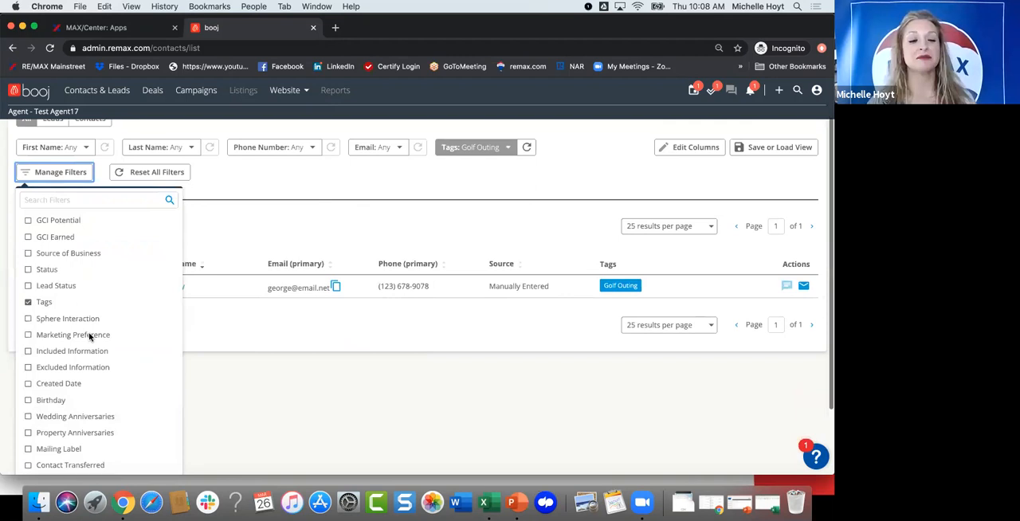
scroll(89, 337, "up", 2)
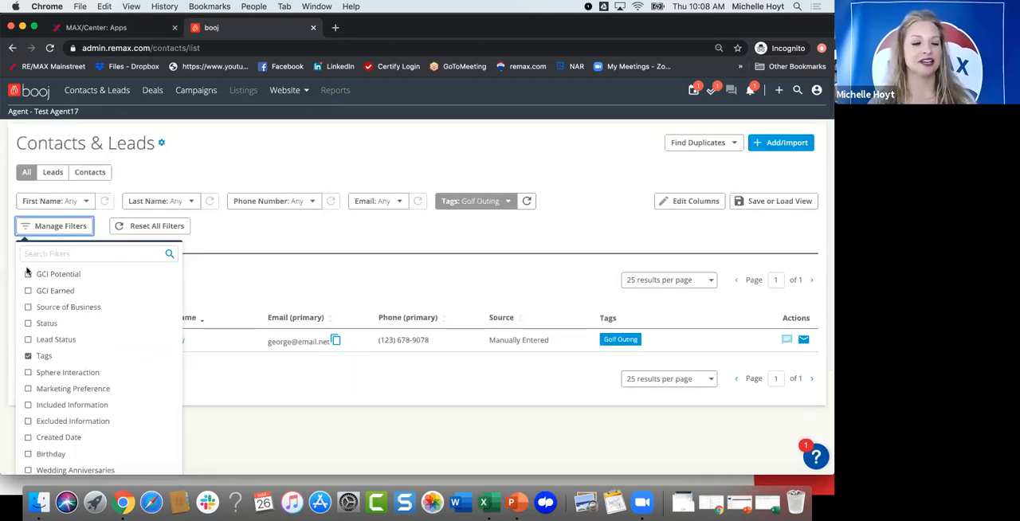
scroll(84, 321, "down", 1)
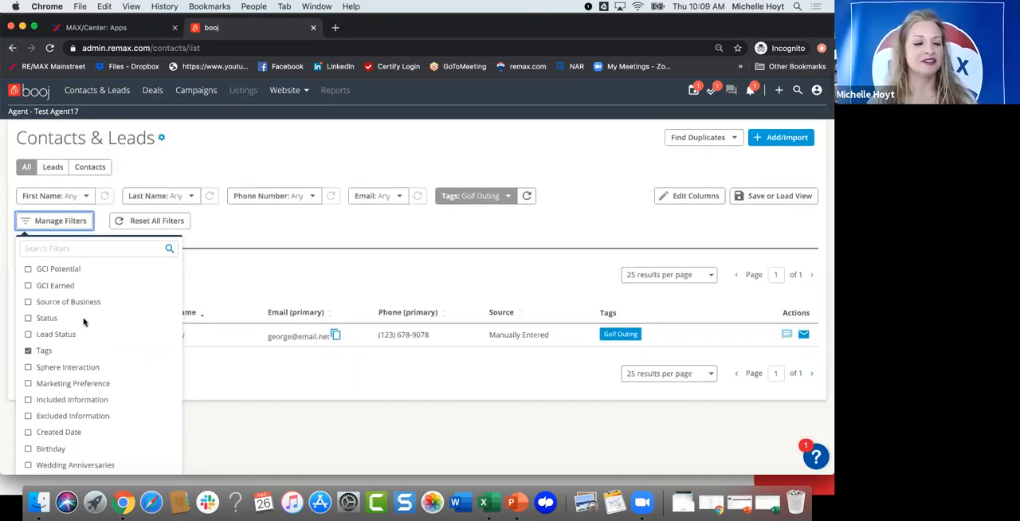
scroll(88, 327, "down", 5)
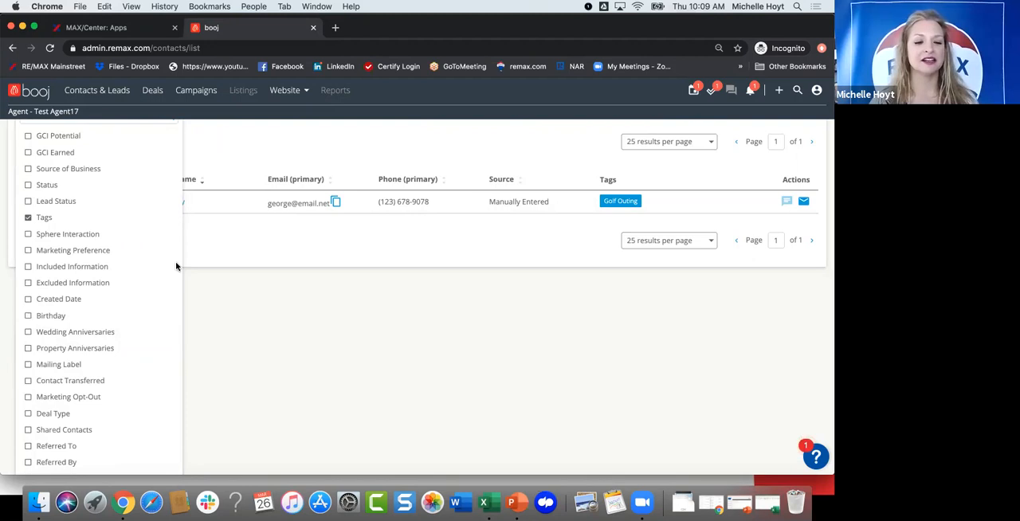
left_click(177, 217)
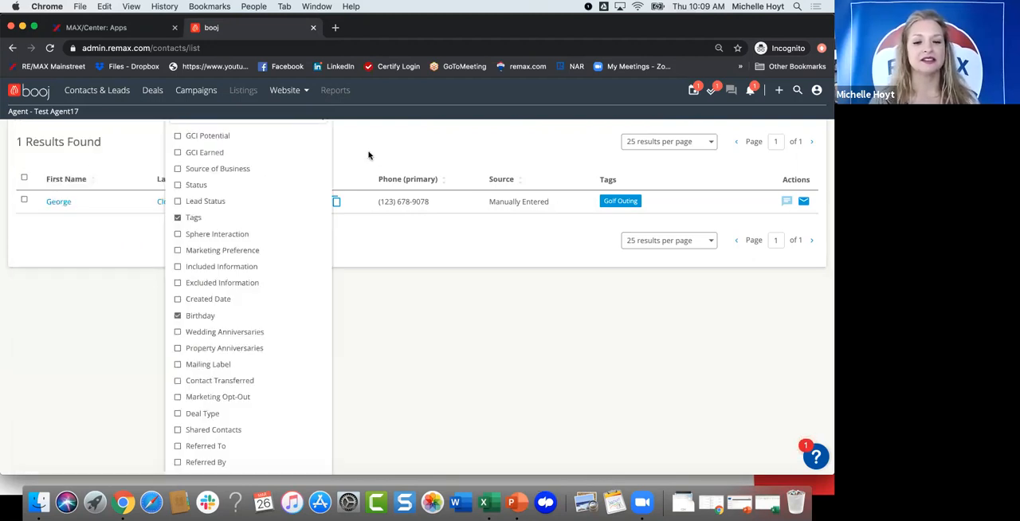
left_click(389, 256)
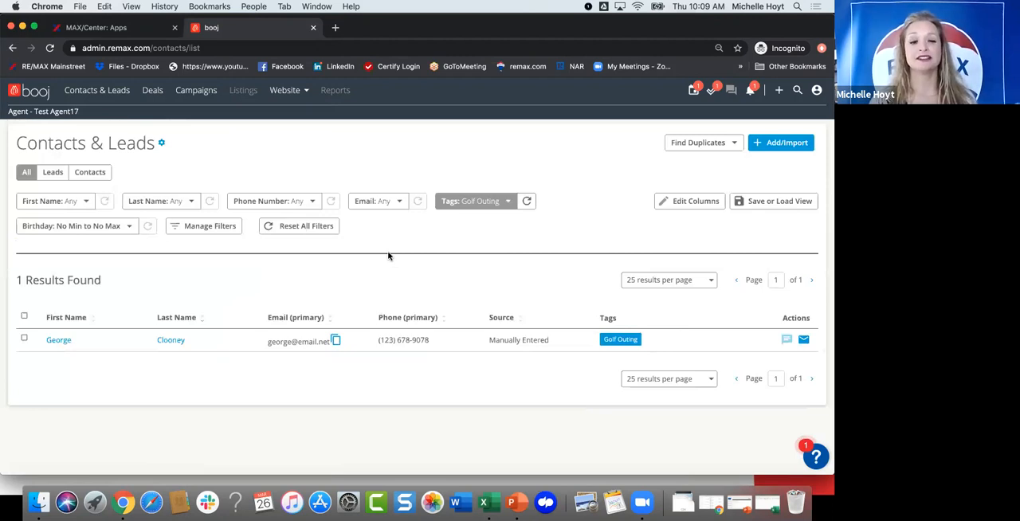
left_click(113, 228)
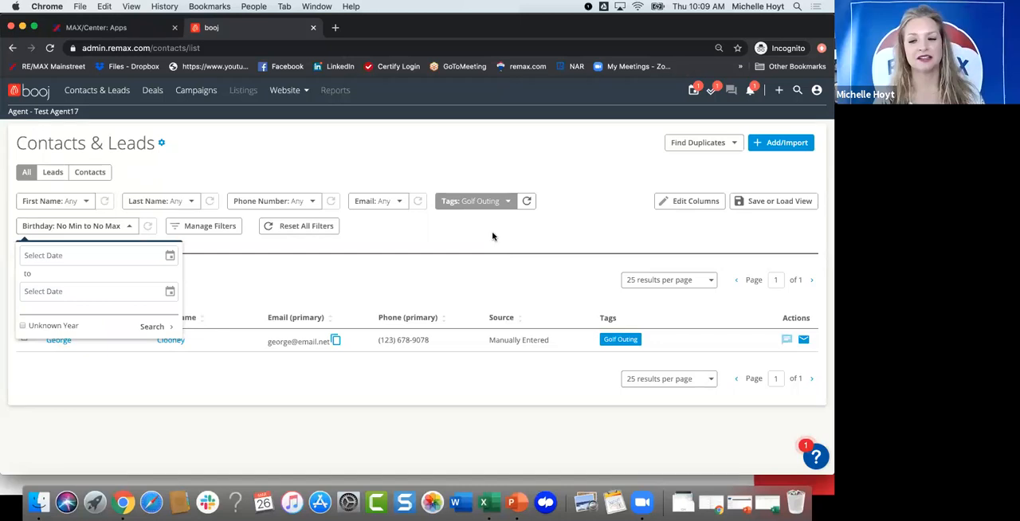
left_click(492, 236)
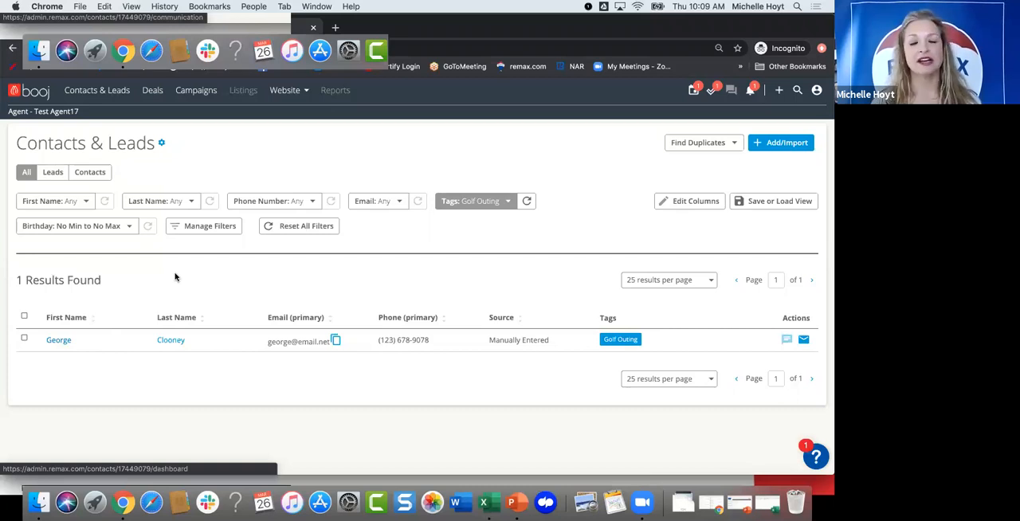
Step: View the Golf Outing contact's name-editing form and available record actions without changing anything, and return to the contacts and leads list
left_click(280, 149)
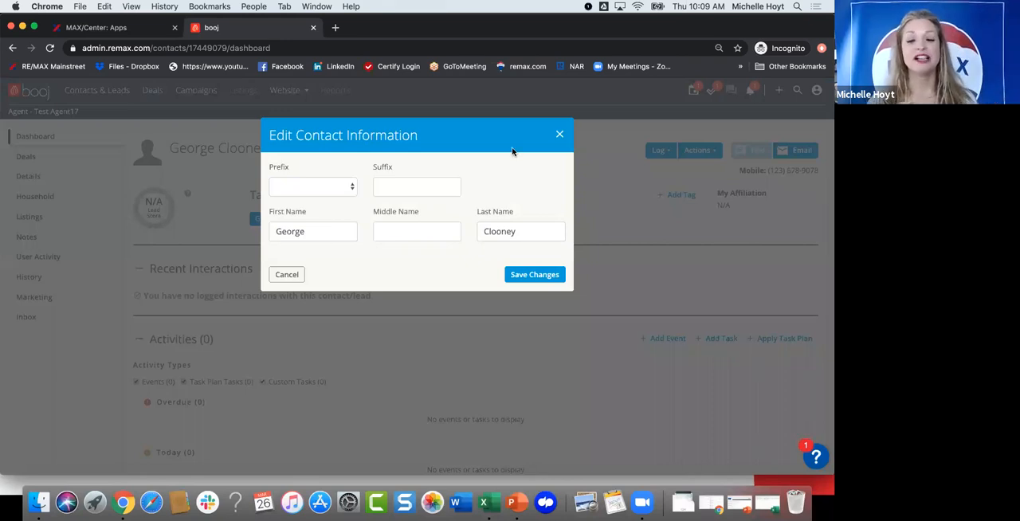
left_click(559, 137)
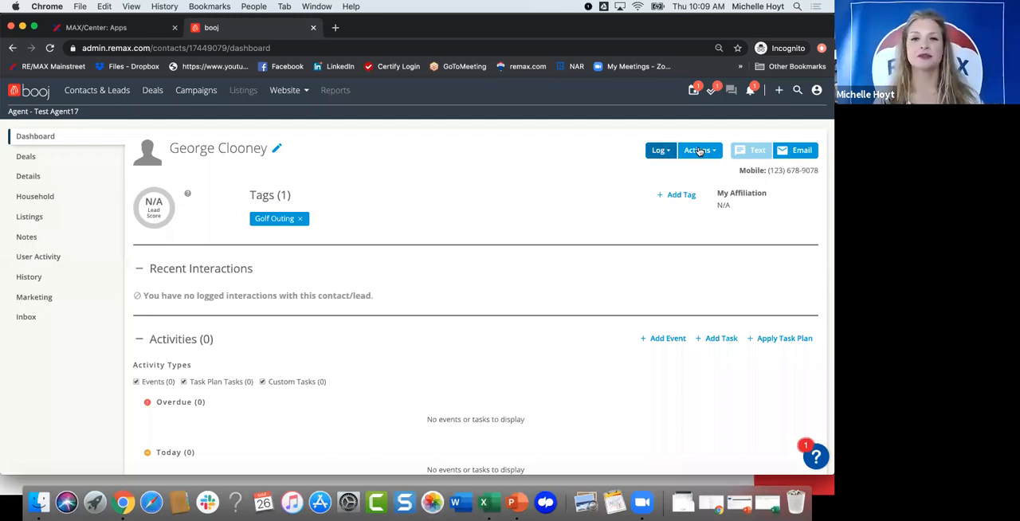
left_click(699, 151)
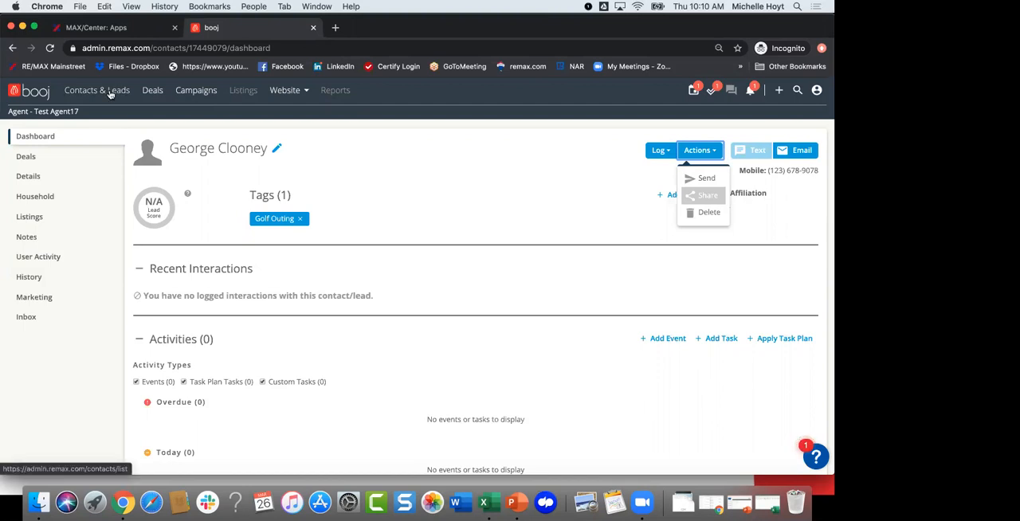
left_click(319, 158)
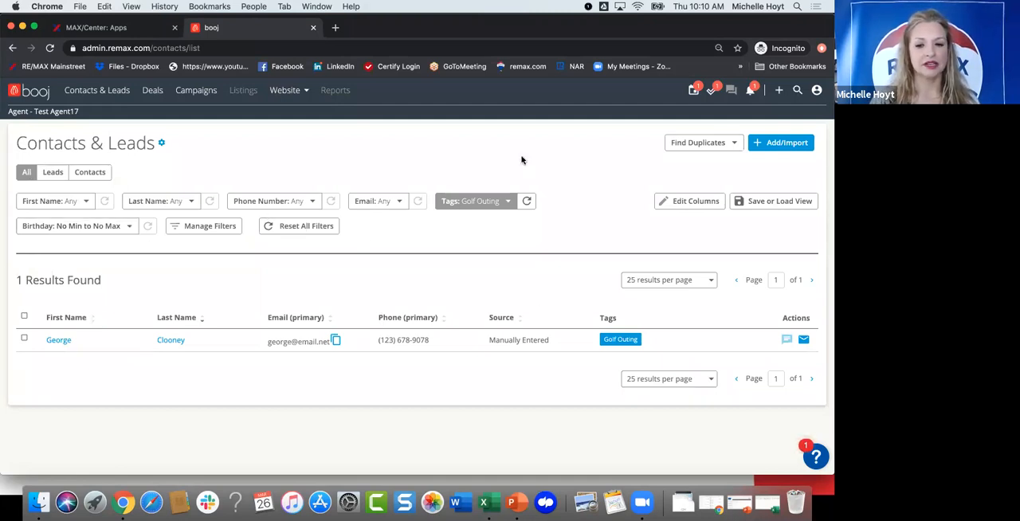
Step: Remove Golf Outing from the Tags filter and look over the full list of contacts and leads
left_click(486, 203)
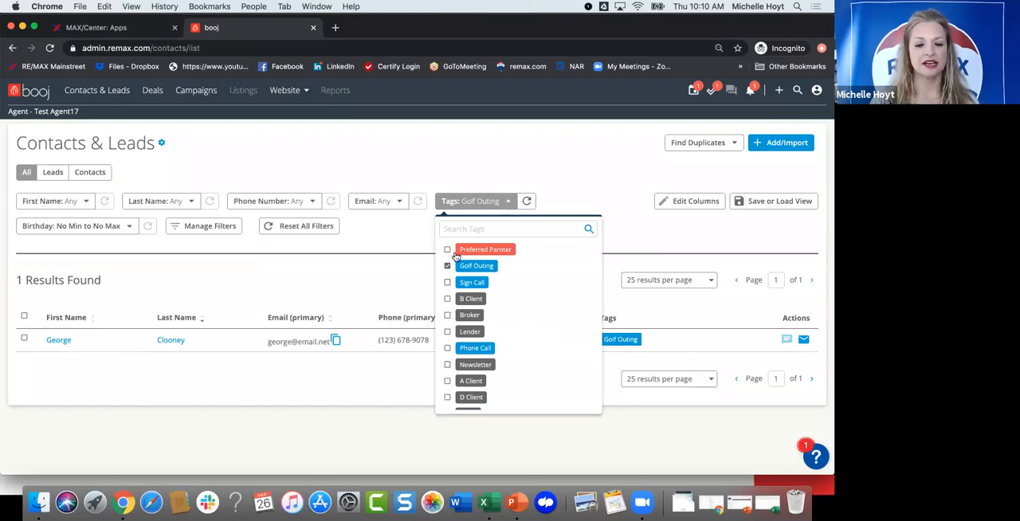
left_click(340, 270)
scroll(239, 366, "down", 2)
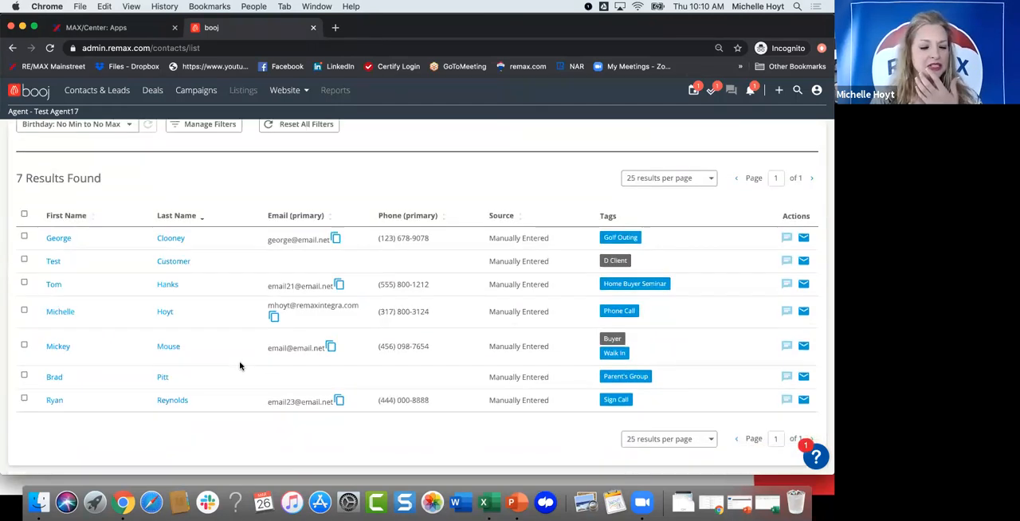
scroll(240, 366, "up", 1)
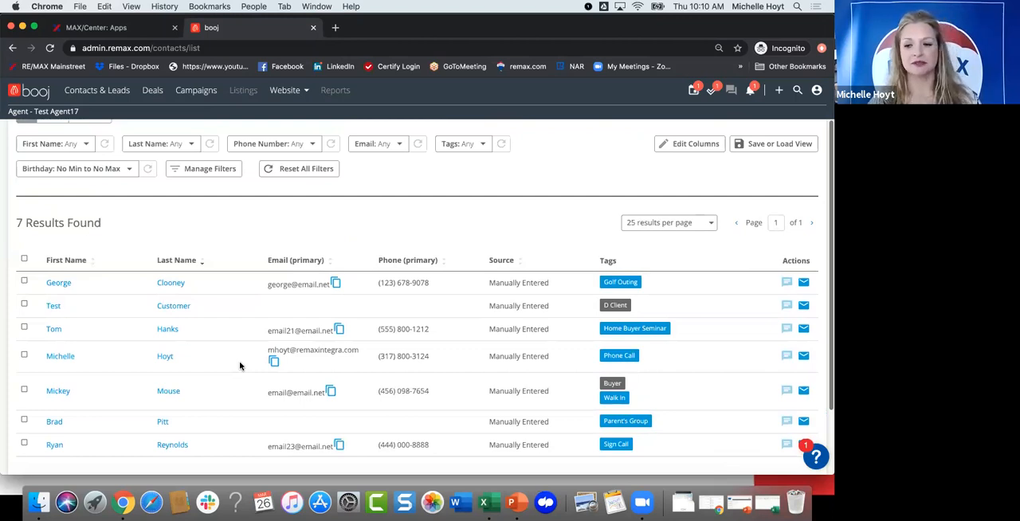
scroll(762, 170, "up", 1)
Step: Start adding an individual contact with the first name Mickey and the last name Mouse
left_click(765, 143)
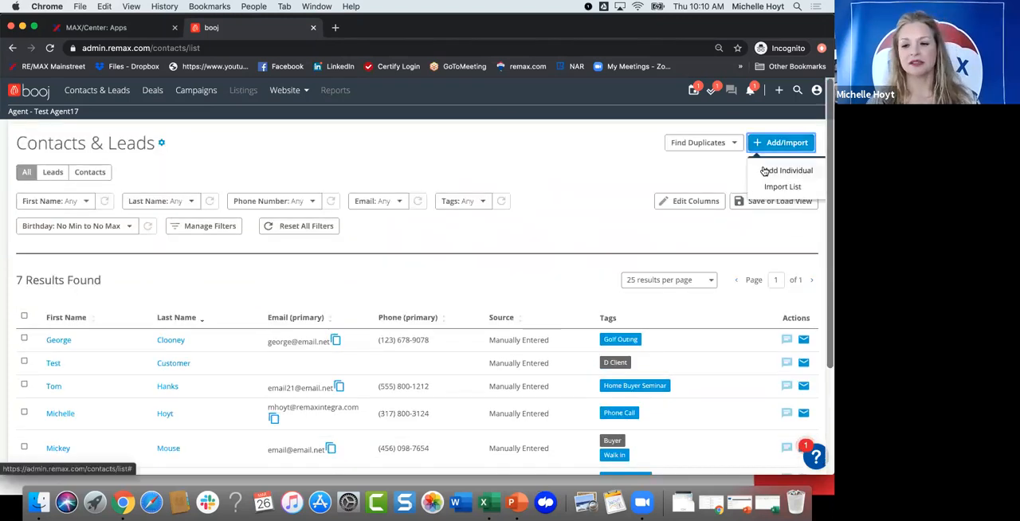
left_click(764, 171)
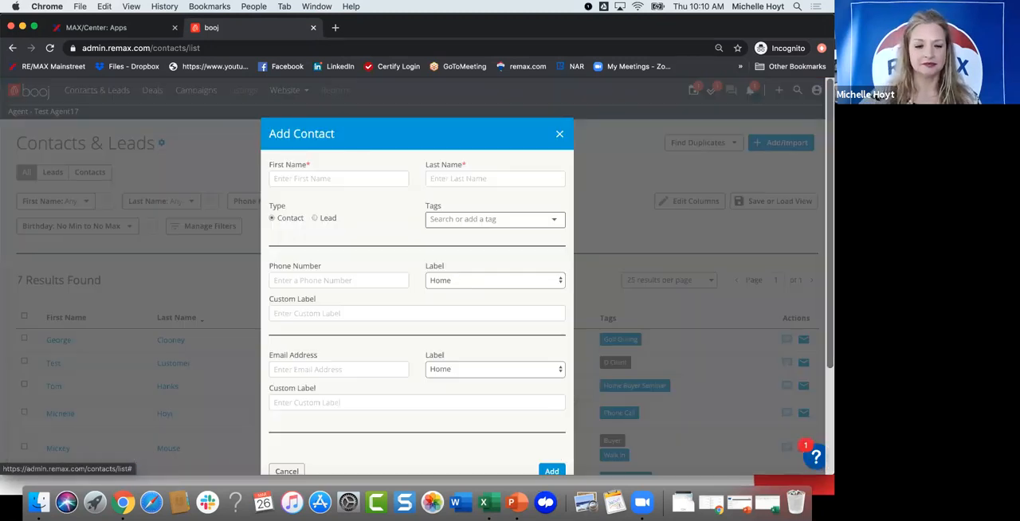
left_click(339, 179)
type("Mickey M")
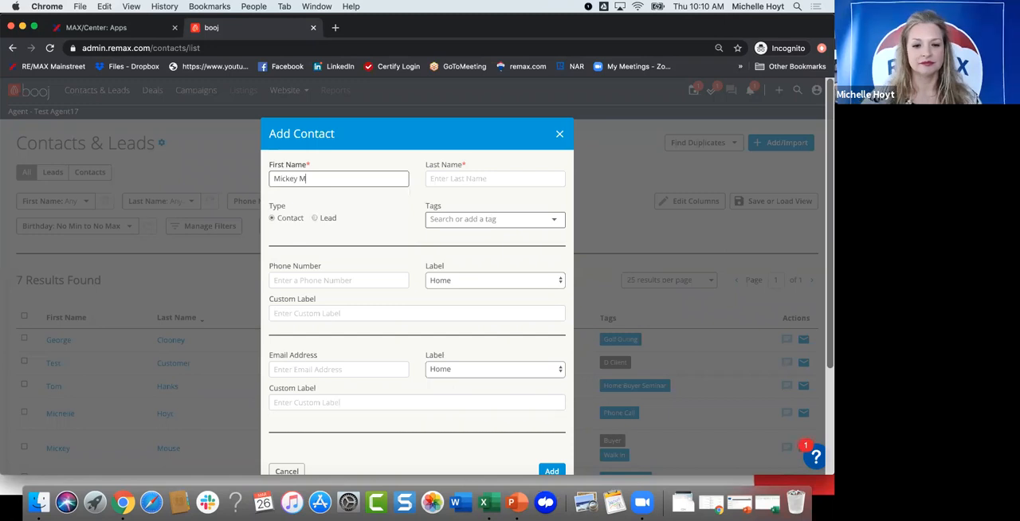
type("ouse")
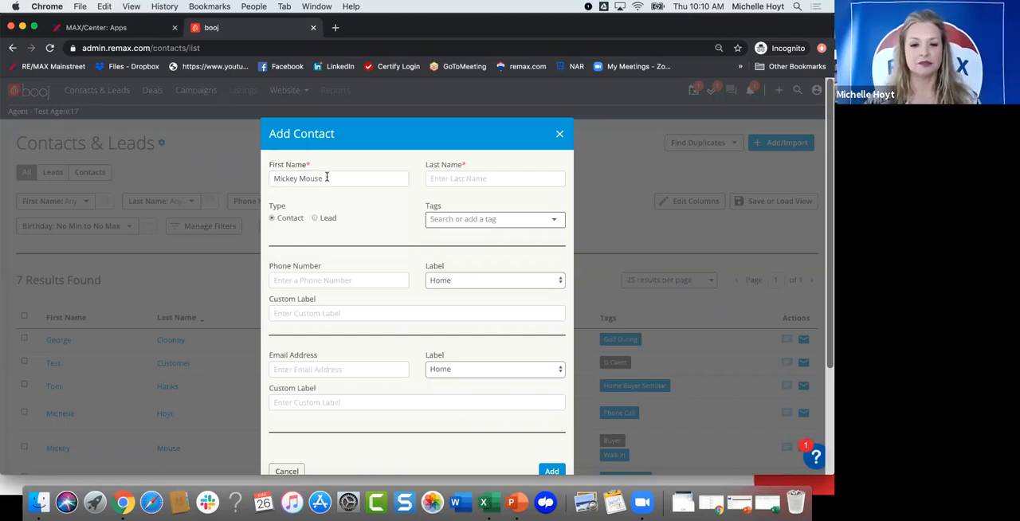
double_click(315, 178)
key("BackSpace")
left_click(443, 177)
type("Mouse")
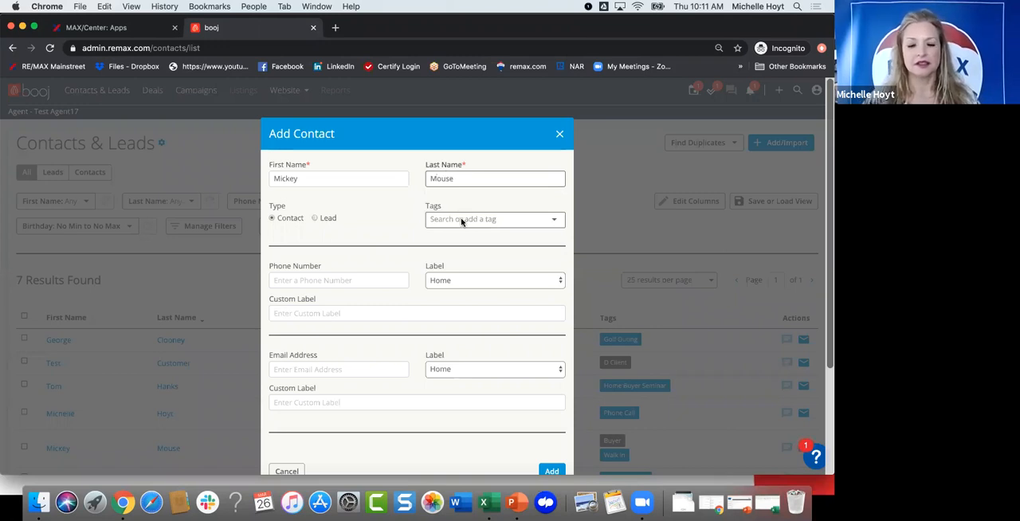
Step: Assign the Golf Outing tag to the new contact and enter the contact's phone number
left_click(462, 220)
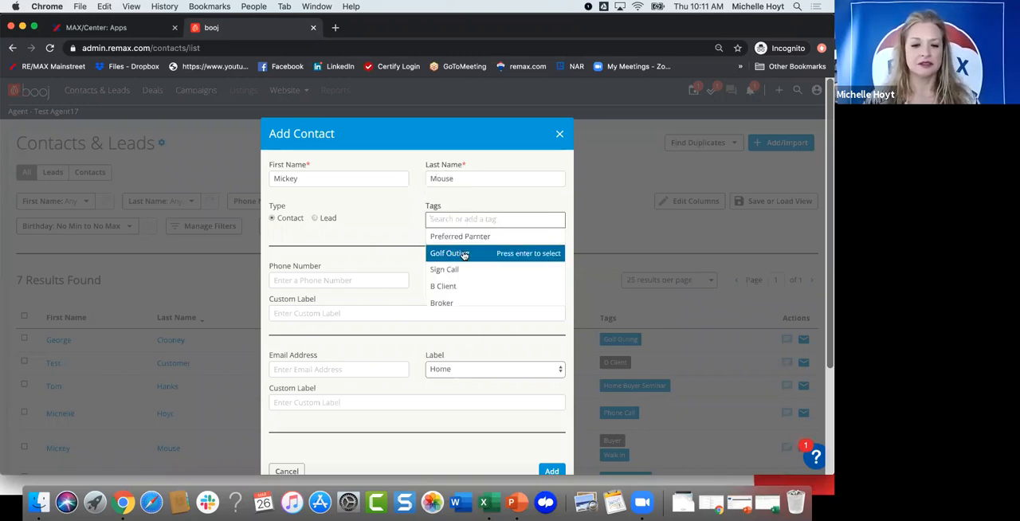
left_click(456, 253)
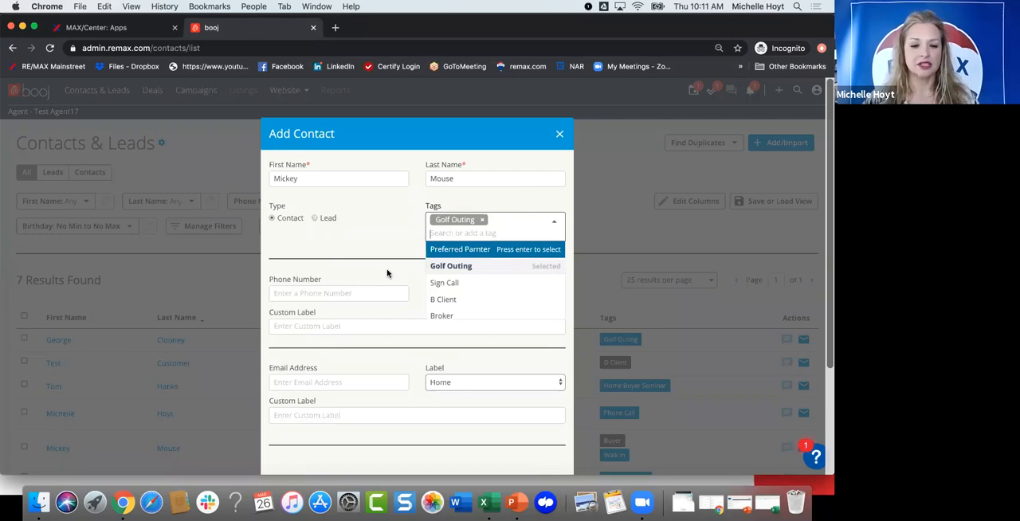
left_click(367, 284)
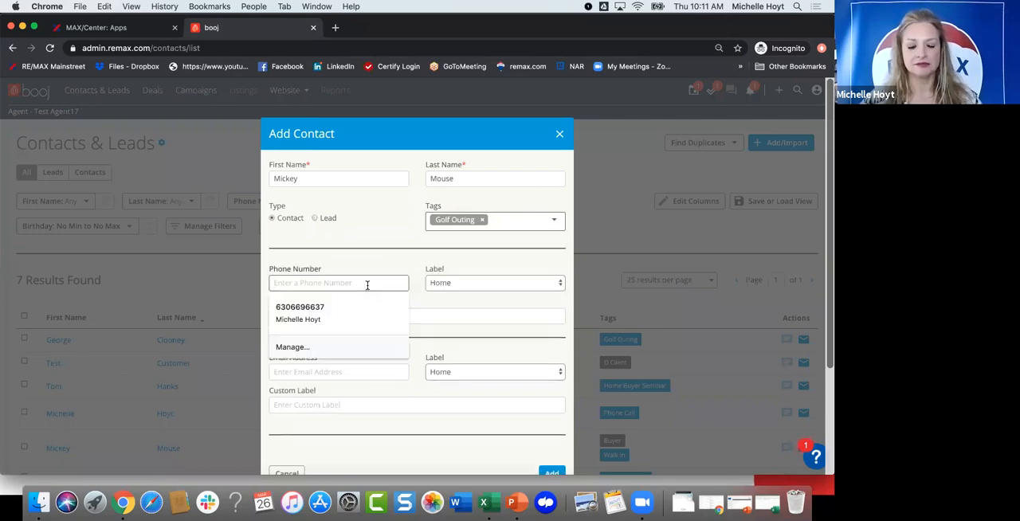
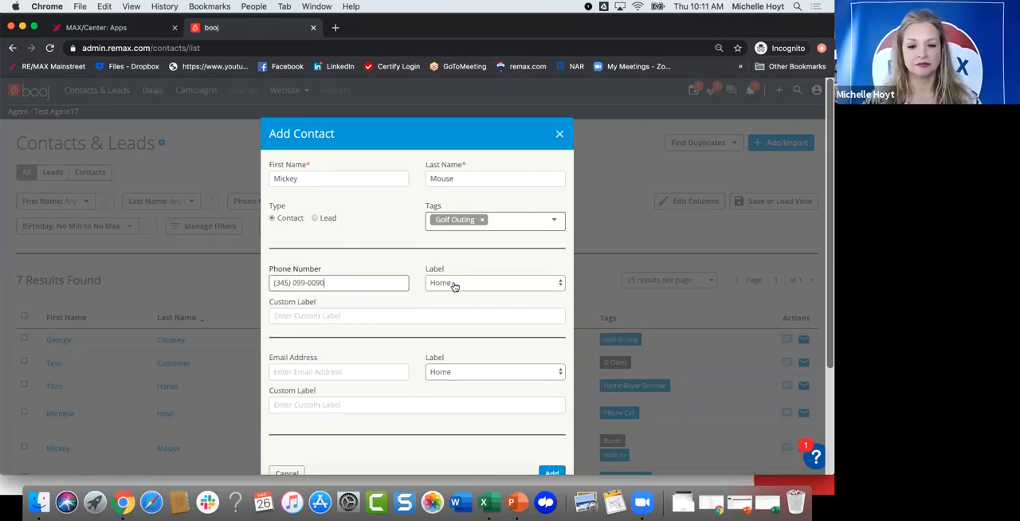
Step: Label the new contact's phone number as Mobile, enter the contact's email address, and add the contact
left_click(455, 285)
left_click(455, 294)
left_click(359, 367)
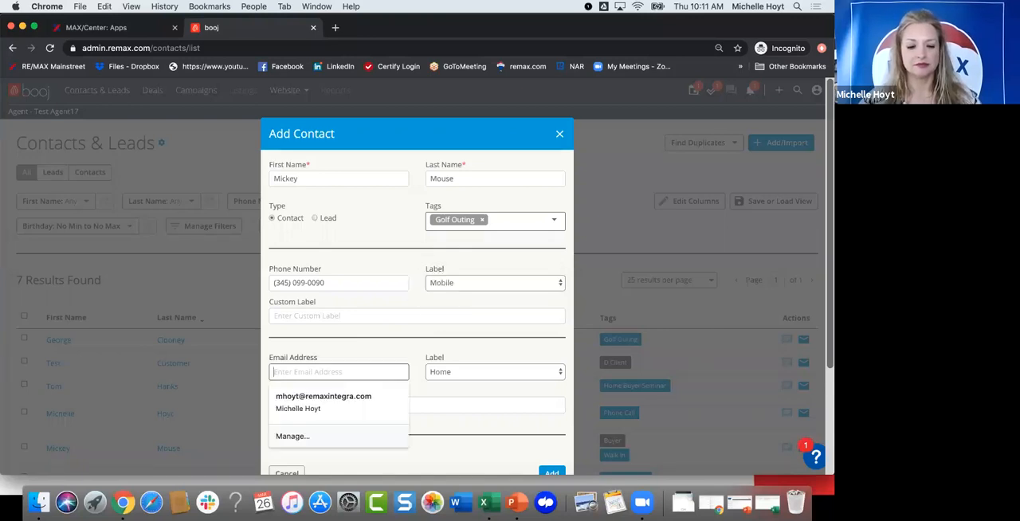
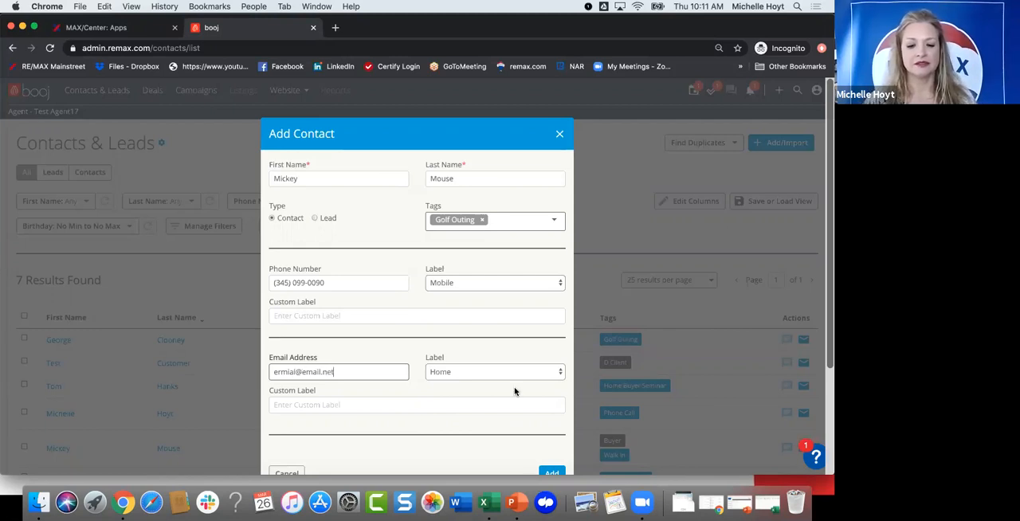
scroll(514, 390, "down", 1)
left_click(552, 458)
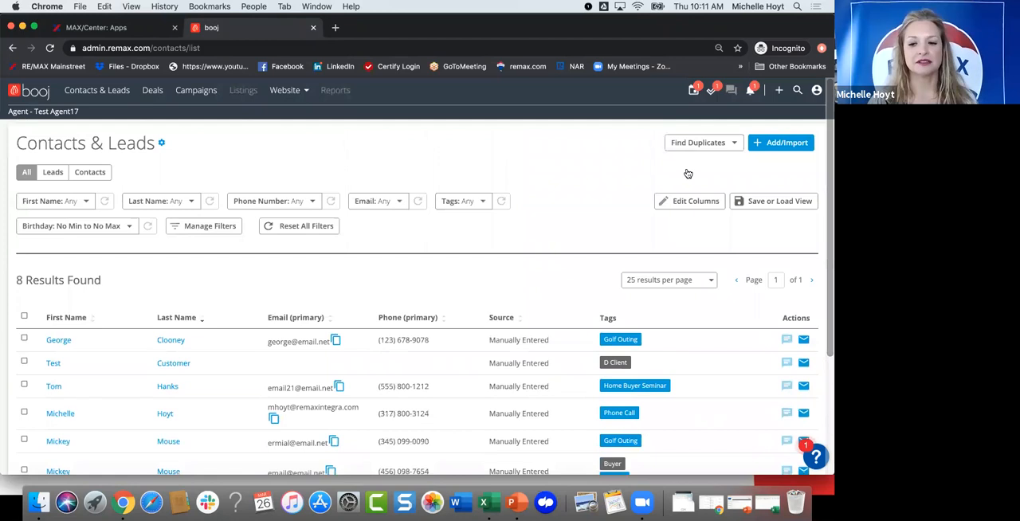
Step: Find duplicate contacts by first name, and start a merge of both Mickey Mouse records
left_click(682, 144)
left_click(686, 171)
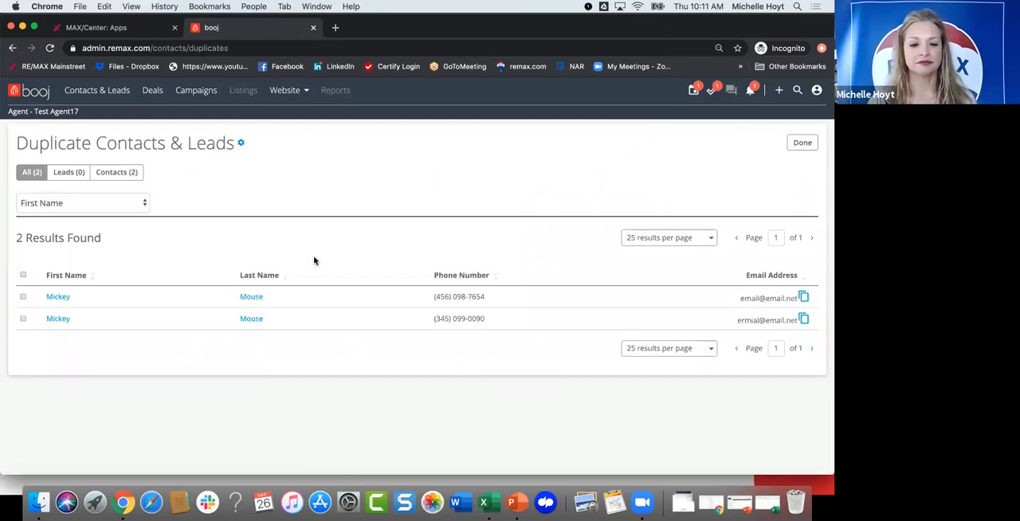
left_click(23, 296)
left_click(24, 293)
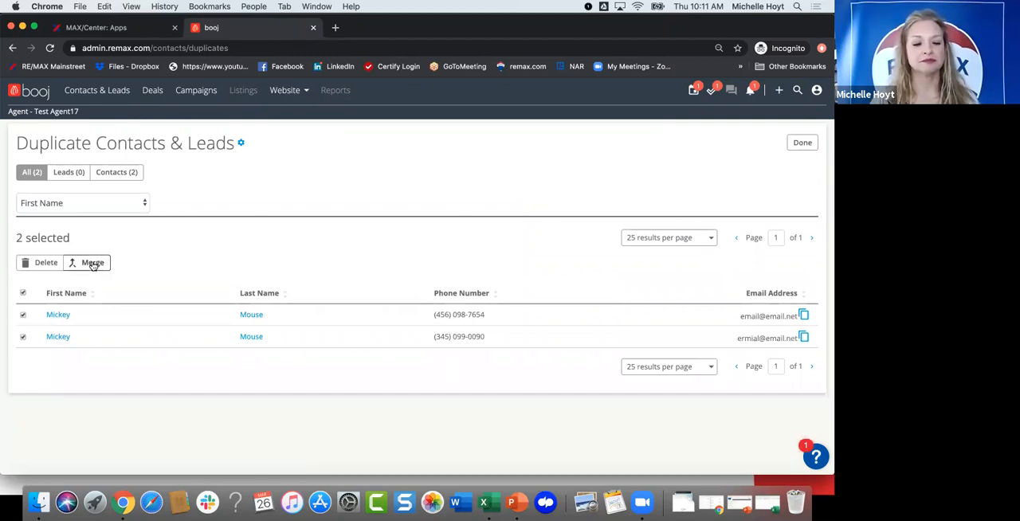
left_click(91, 264)
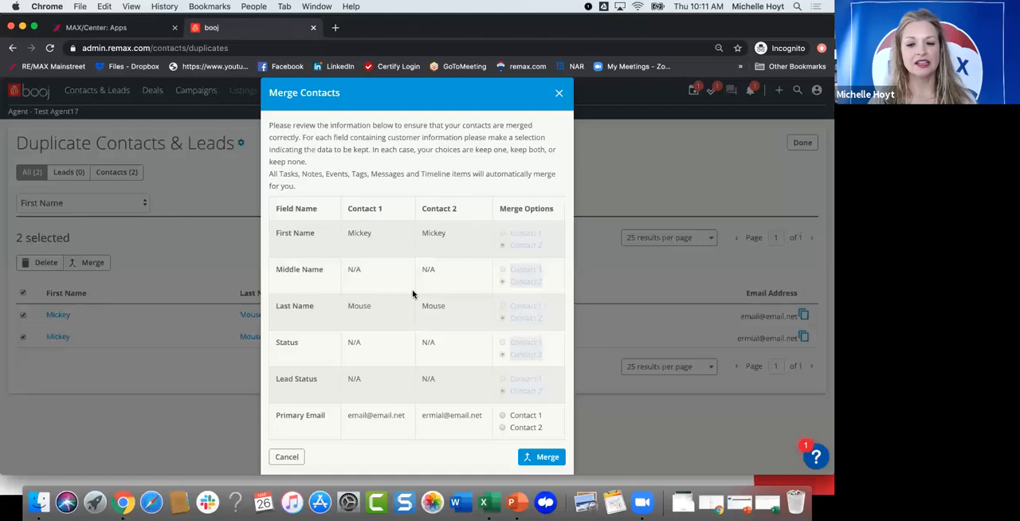
Step: Merge the two records, keeping Contact 1's primary email and primary phone and keeping both contacts' tags
scroll(413, 295, "down", 5)
scroll(397, 300, "down", 1)
scroll(398, 300, "up", 5)
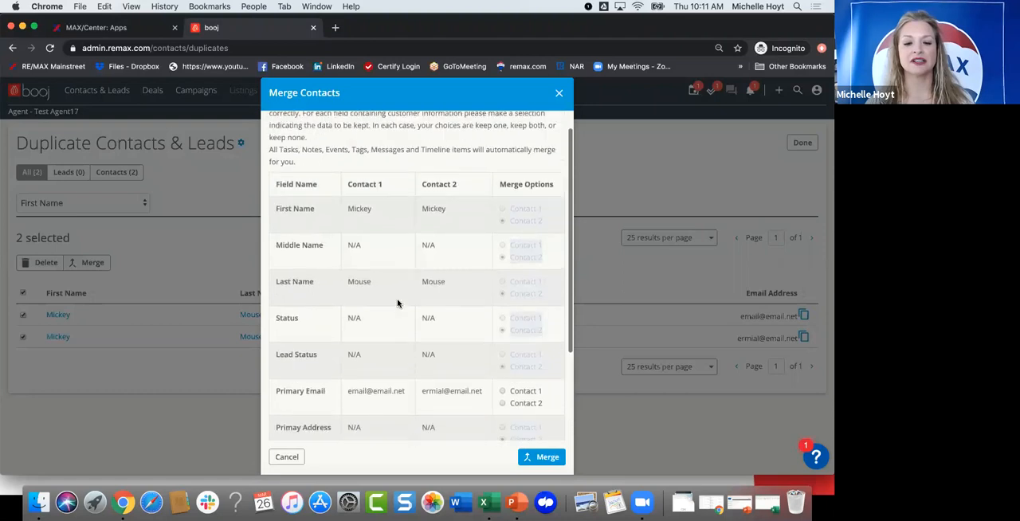
scroll(530, 460, "down", 5)
left_click(530, 461)
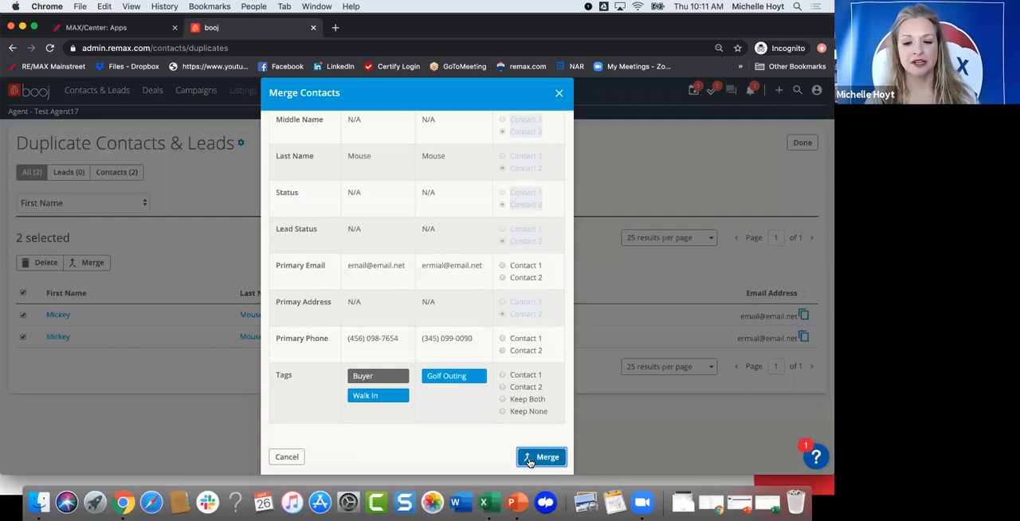
left_click(490, 266)
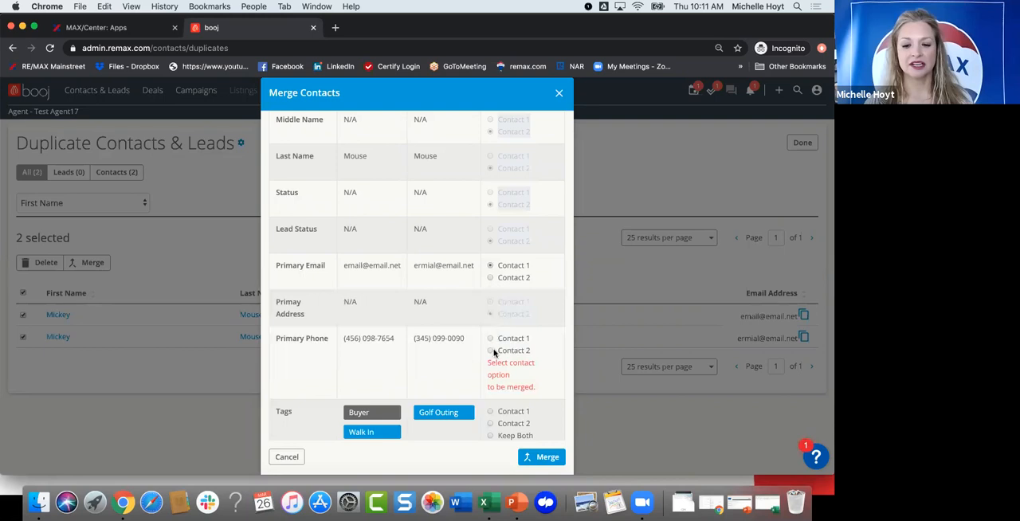
left_click(490, 339)
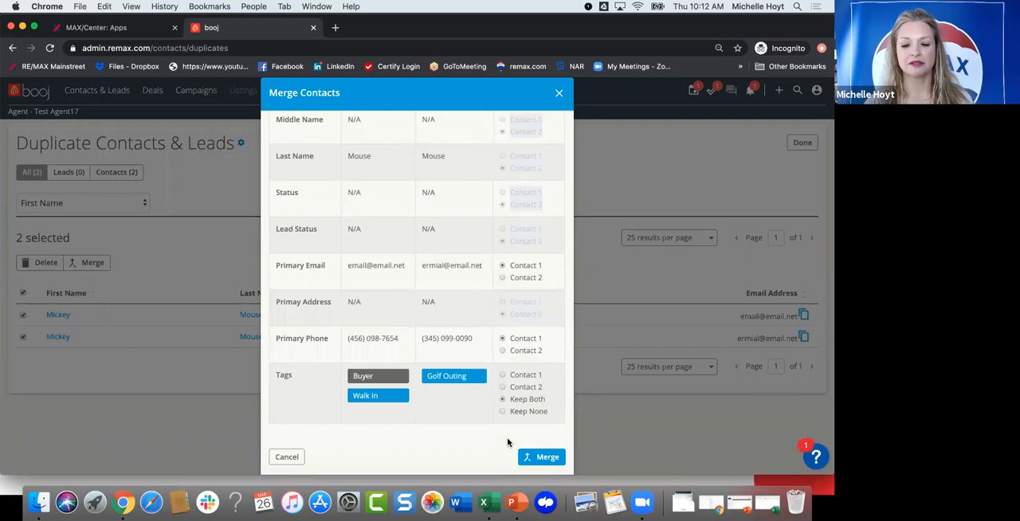
left_click(536, 459)
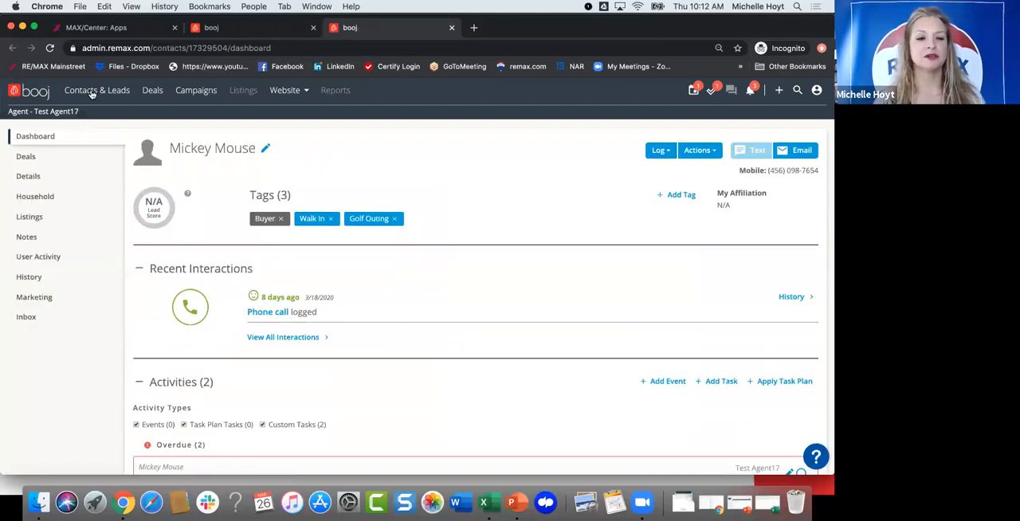
Step: In the contacts and leads list, add the Golf Outing tag to Brad Pitt, George Clooney and Ryan Reynolds together
left_click(93, 93)
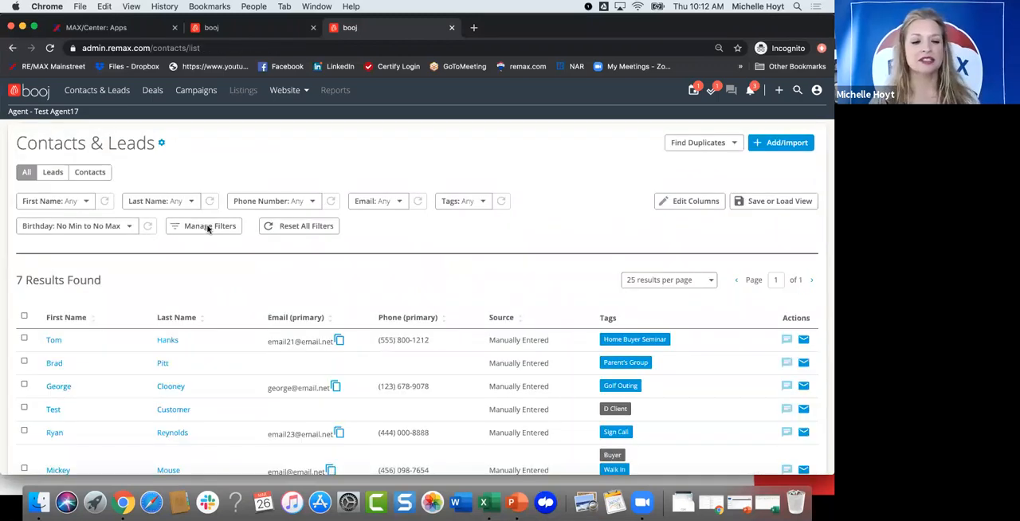
scroll(205, 216, "down", 2)
scroll(206, 217, "up", 1)
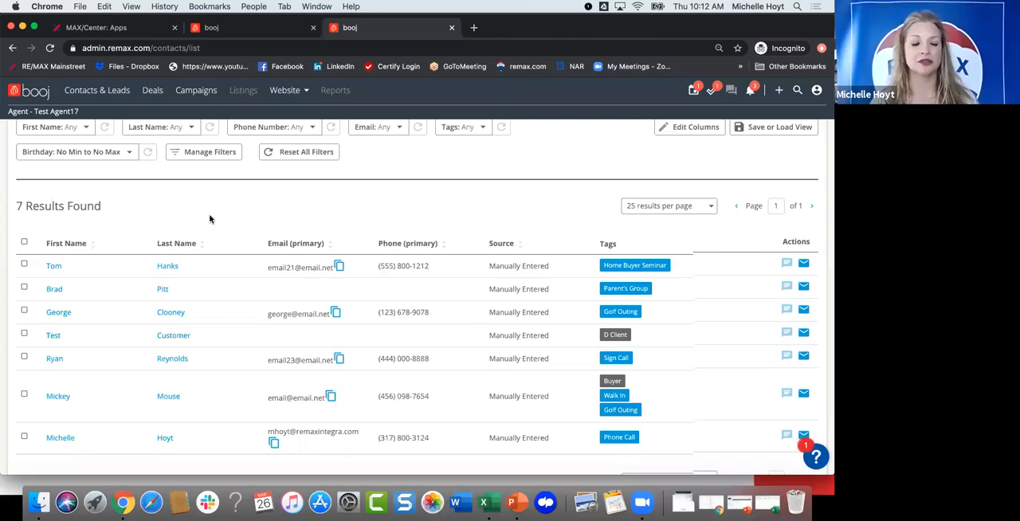
scroll(46, 296, "down", 1)
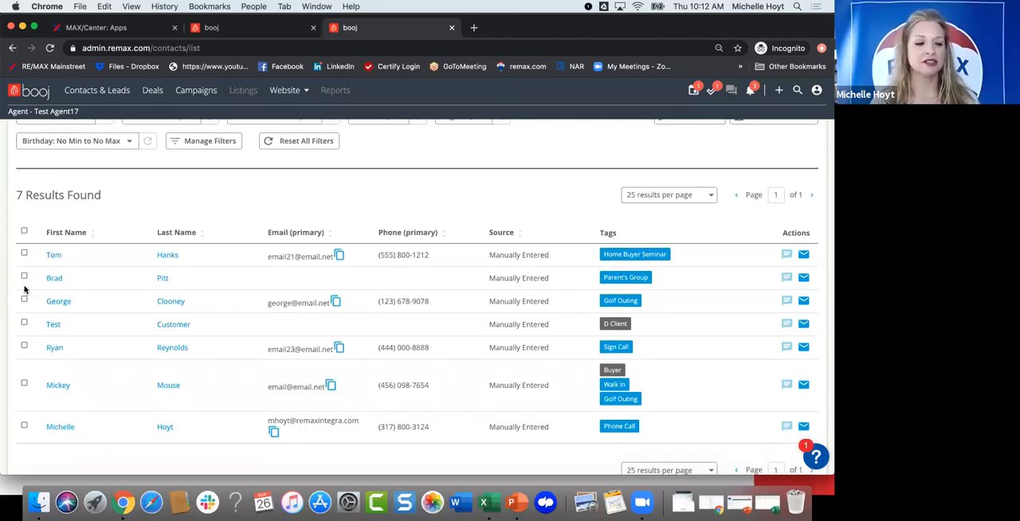
left_click(24, 276)
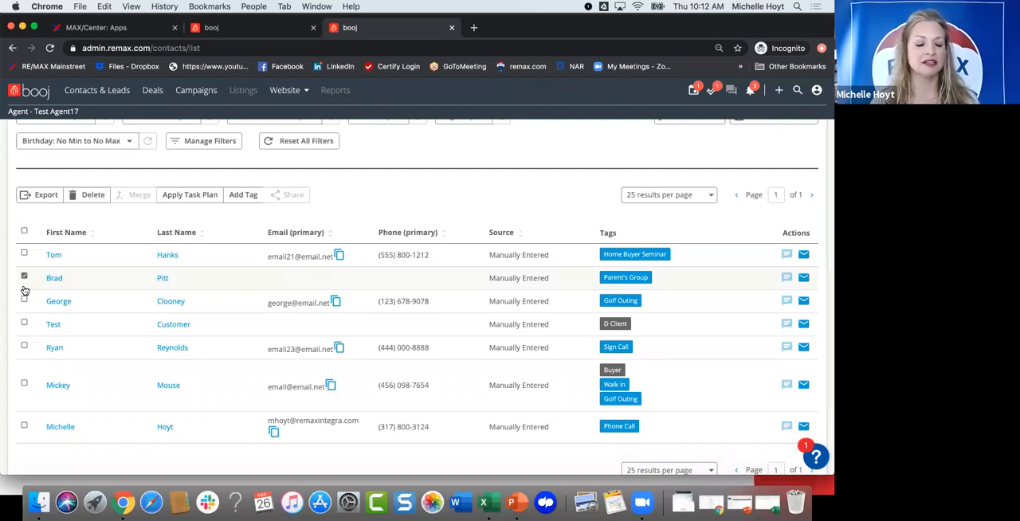
left_click(24, 299)
left_click(24, 345)
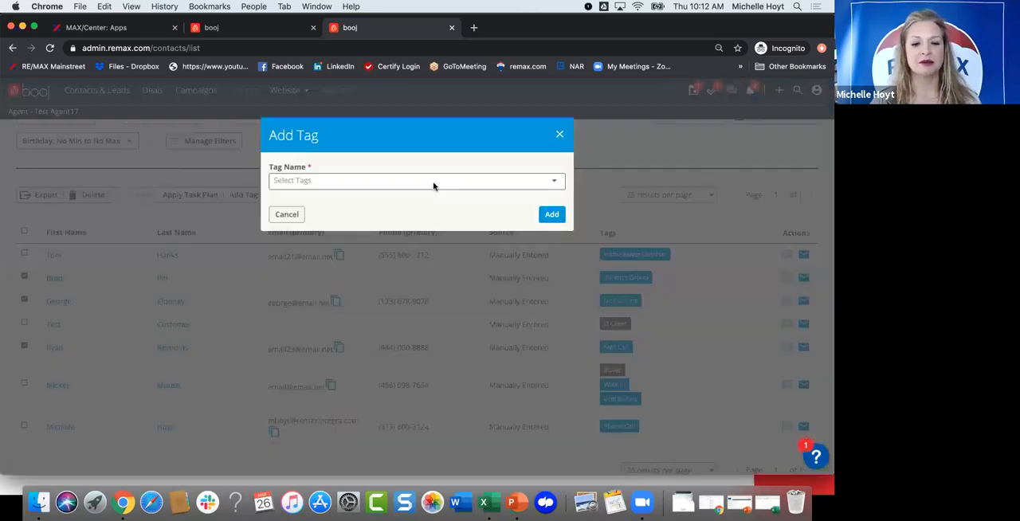
left_click(433, 182)
left_click(428, 214)
left_click(550, 217)
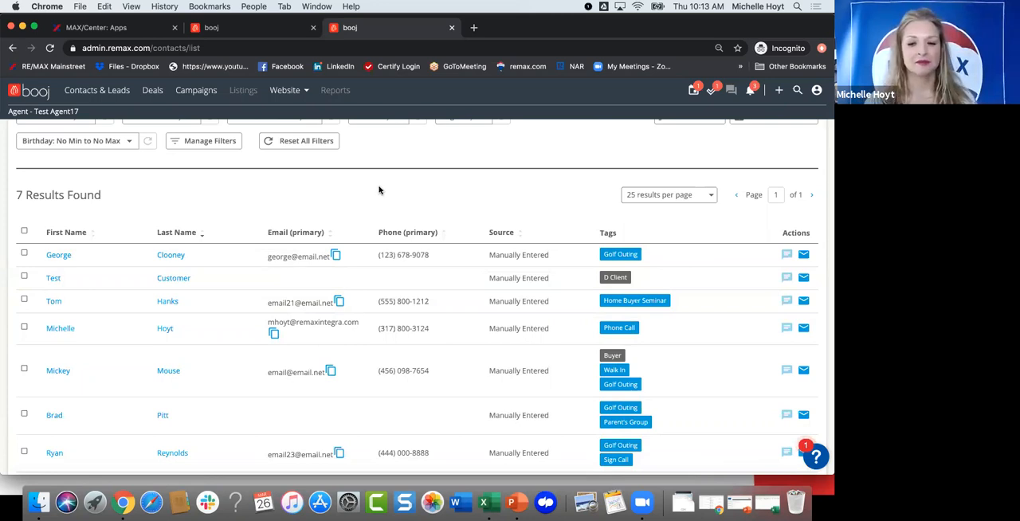
Step: Open the single campaigns list and look over the existing draft campaigns
scroll(414, 156, "up", 2)
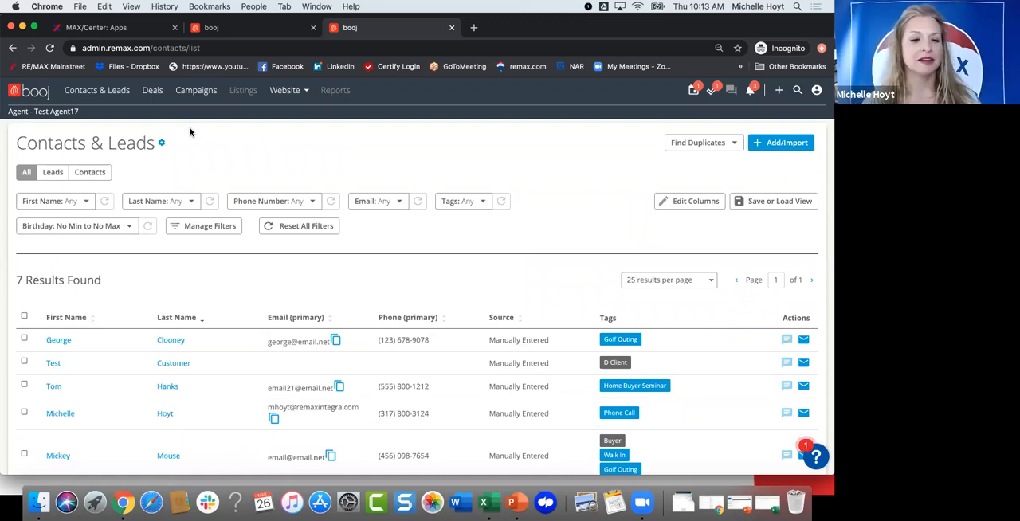
left_click(181, 93)
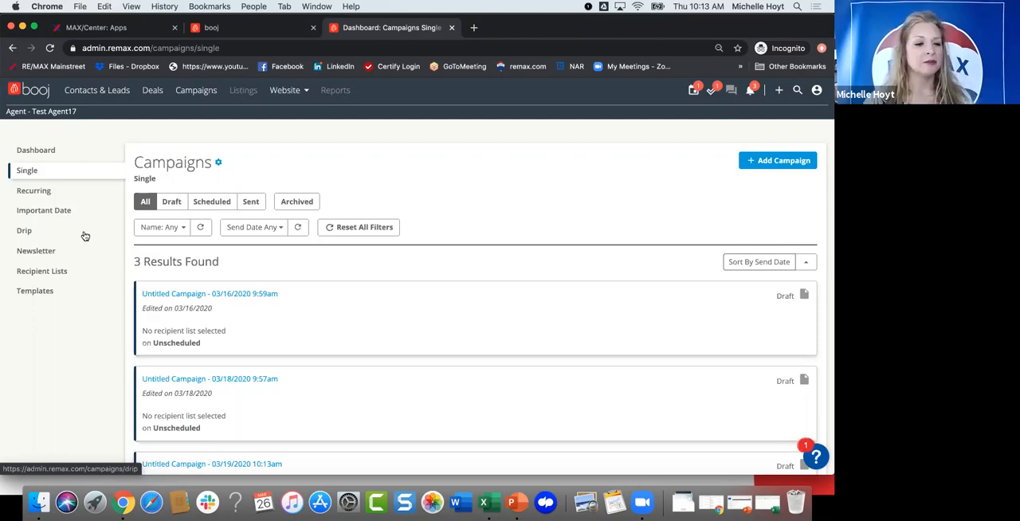
scroll(252, 277, "down", 2)
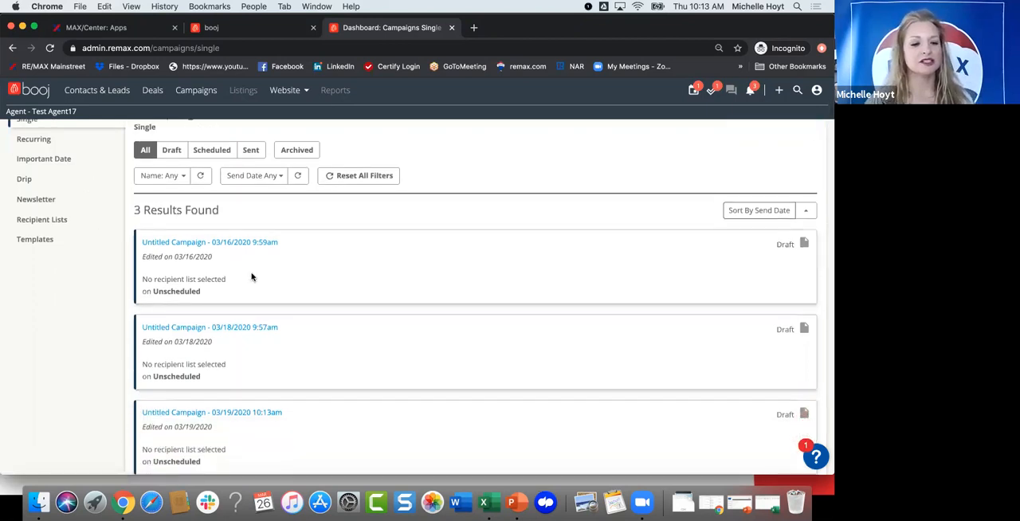
scroll(252, 276, "down", 3)
scroll(251, 277, "down", 1)
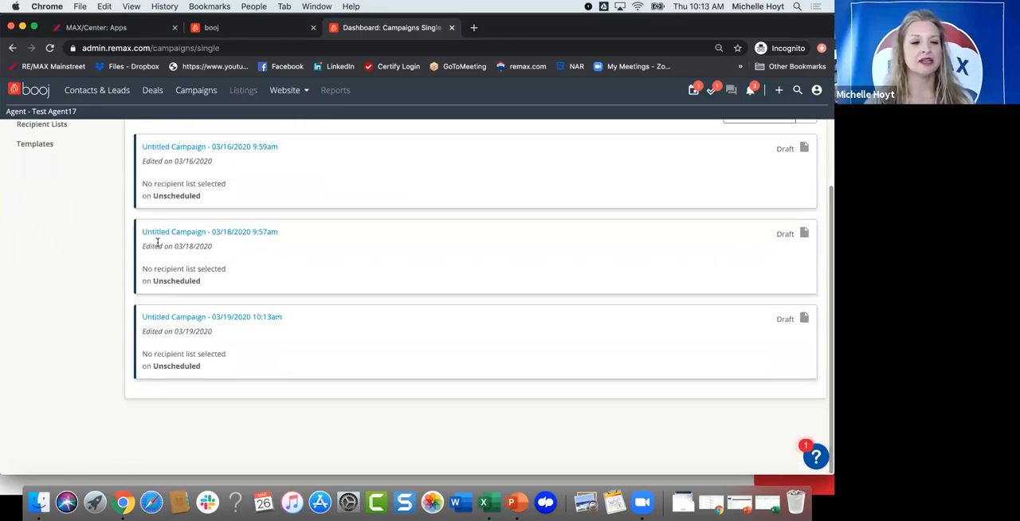
scroll(94, 227, "up", 5)
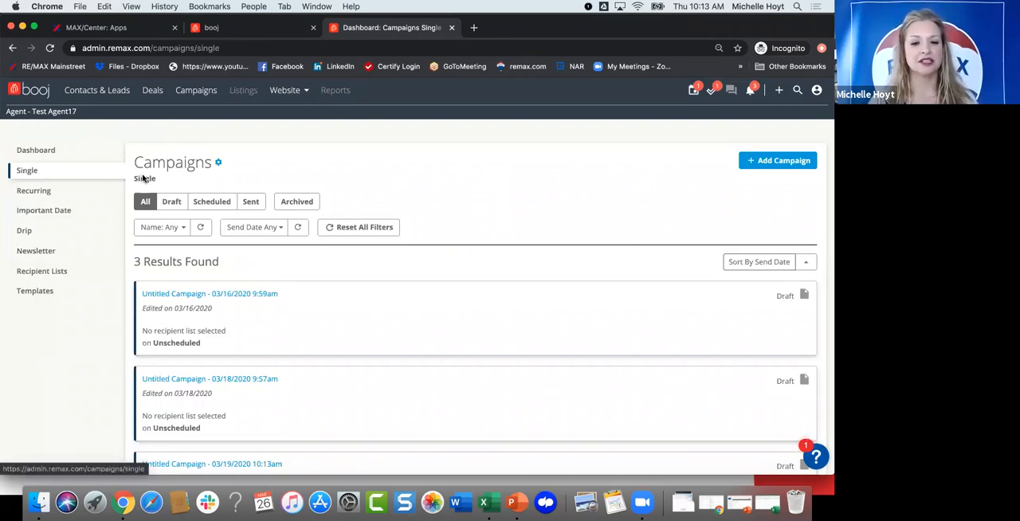
Step: Create a campaign of type Single named Spring Market and open it in the campaign builder
left_click(767, 156)
type("Spring MAR")
key("BackSpace")
type("RKE")
key("BackSpace")
key("BackSpace")
key("BackSpace")
key("BackSpace")
type("arket")
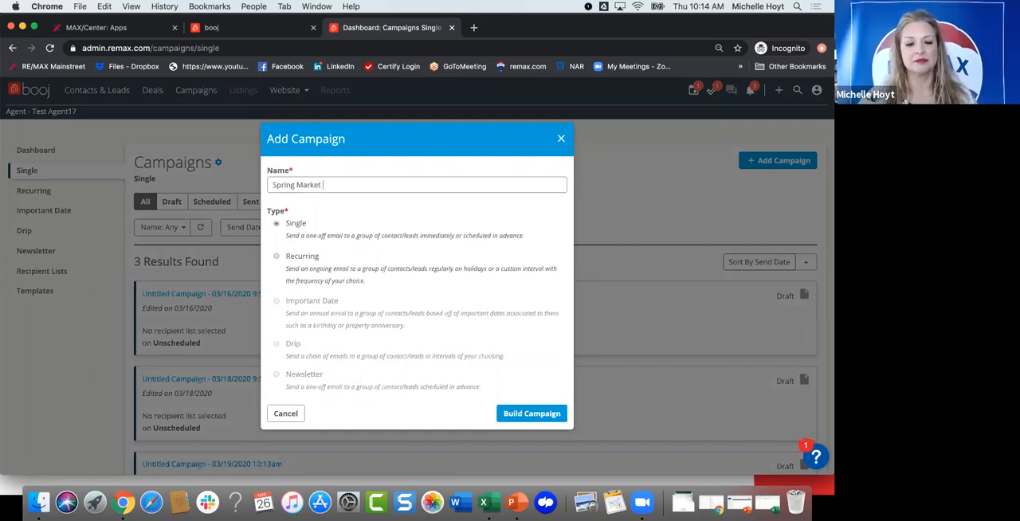
scroll(380, 289, "down", 1)
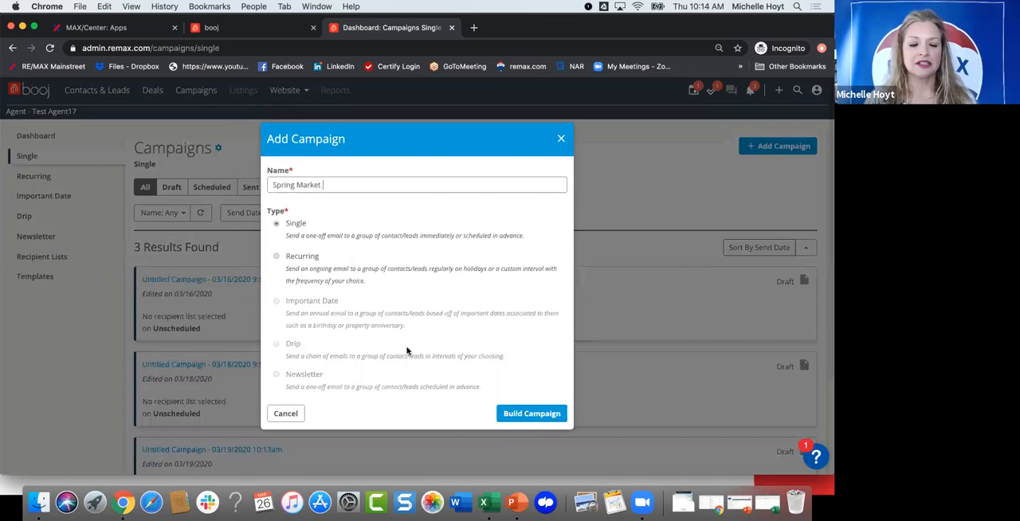
left_click(508, 415)
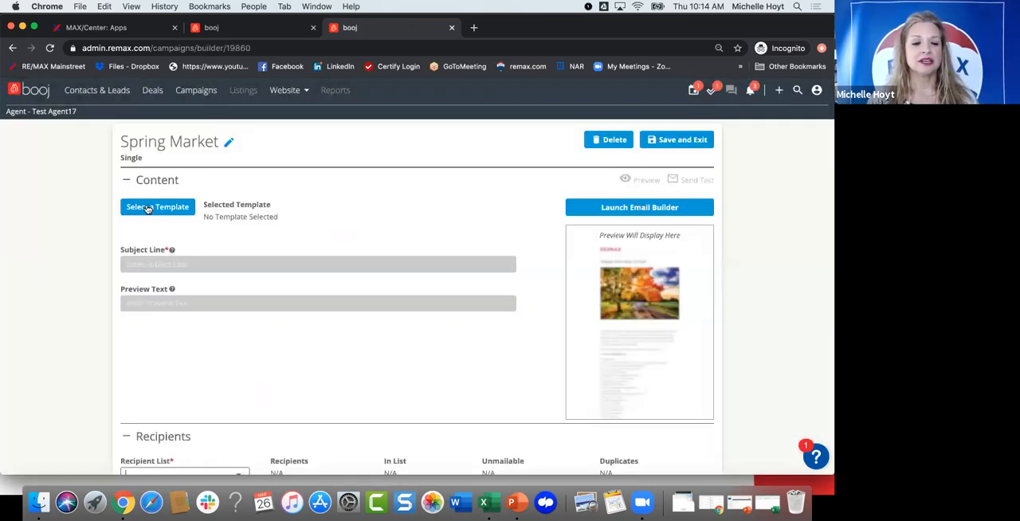
Step: Browse the personal email templates at 25 results per page and use the Must-Dos Before Listing Home template for the campaign
left_click(147, 209)
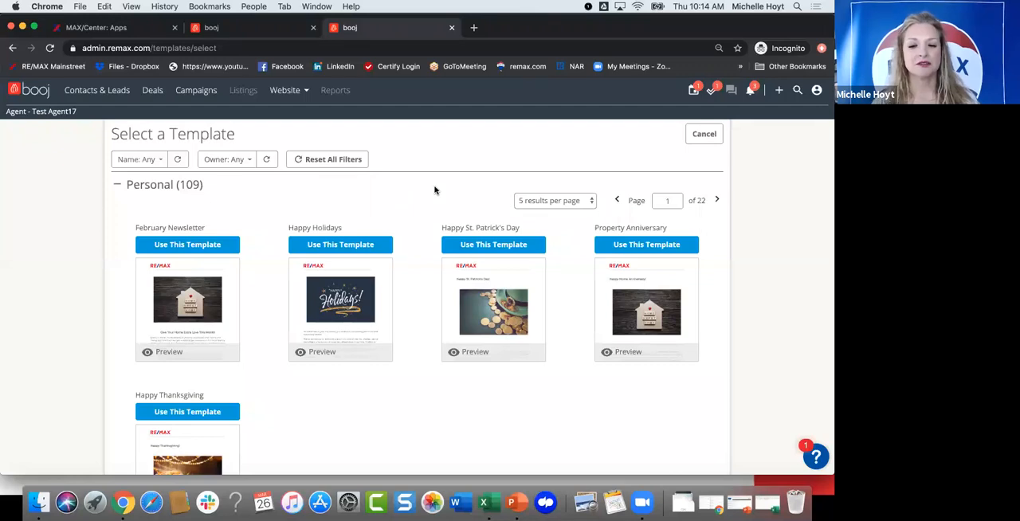
left_click(558, 200)
left_click(550, 223)
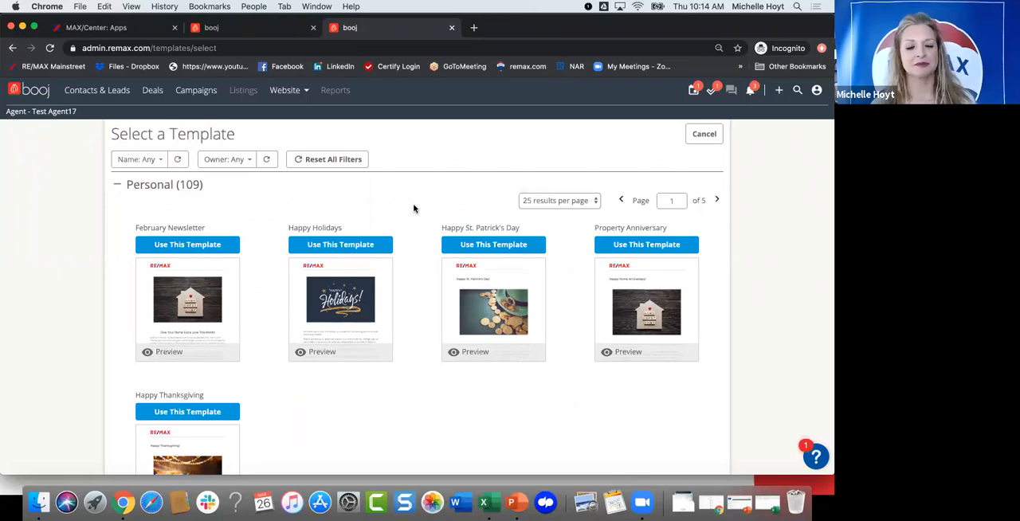
scroll(417, 327, "down", 2)
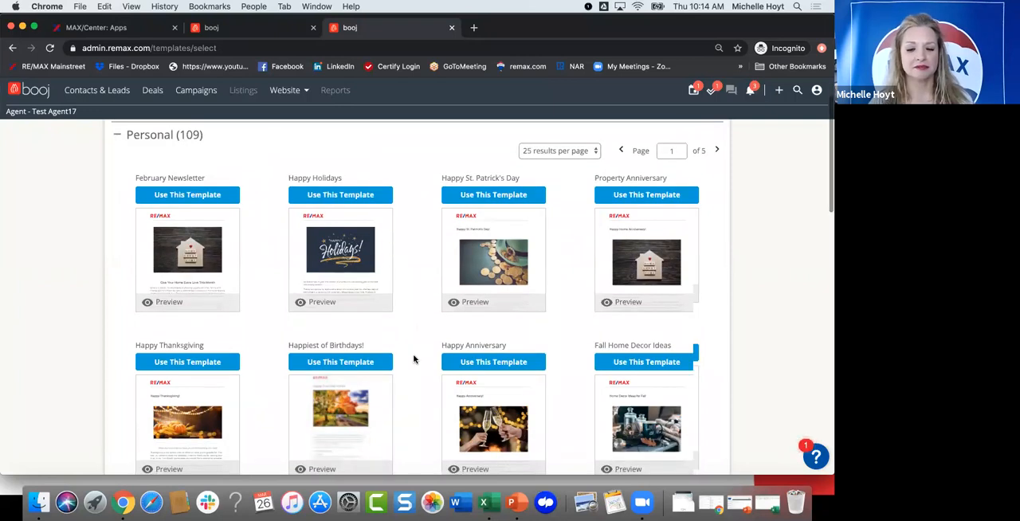
scroll(414, 359, "down", 2)
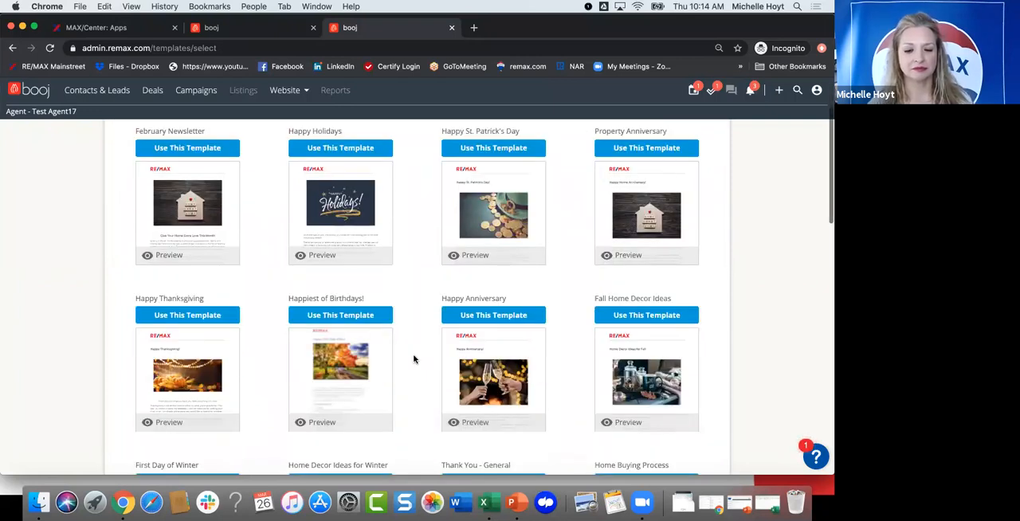
scroll(413, 360, "down", 12)
scroll(410, 343, "down", 2)
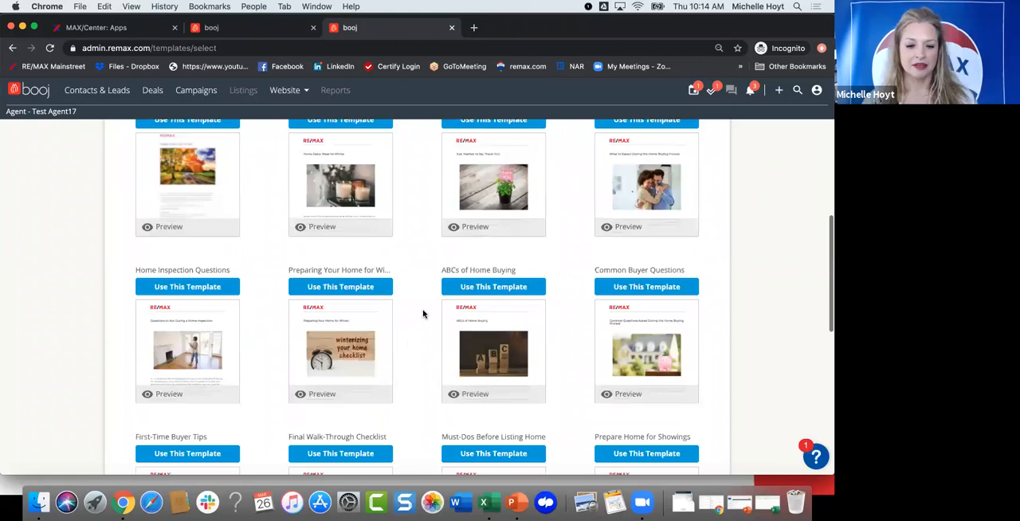
scroll(411, 301, "down", 3)
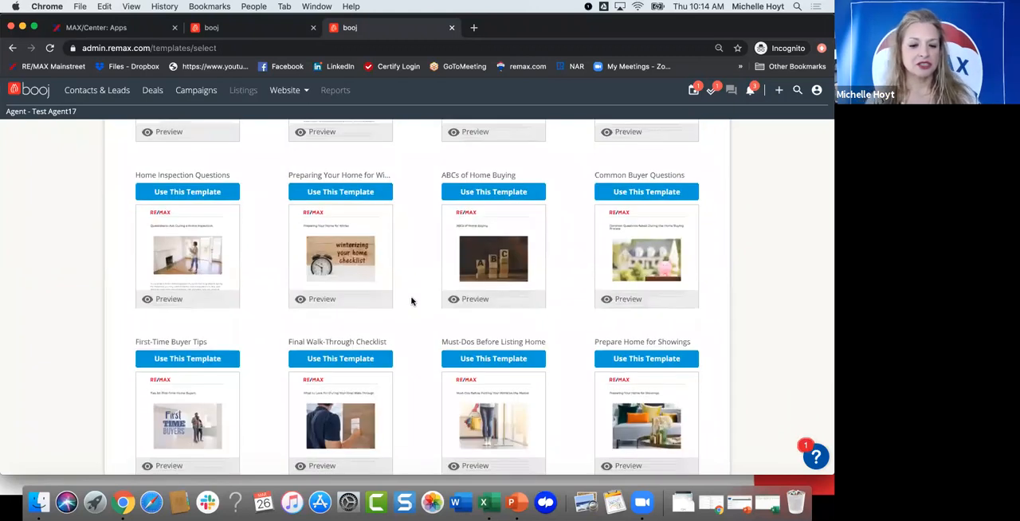
scroll(412, 301, "down", 1)
scroll(444, 257, "down", 2)
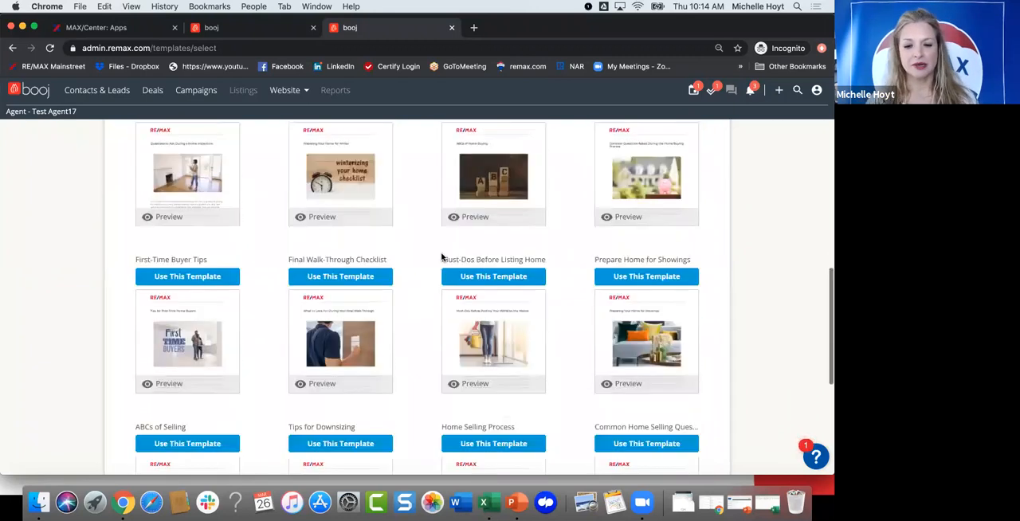
left_click(485, 264)
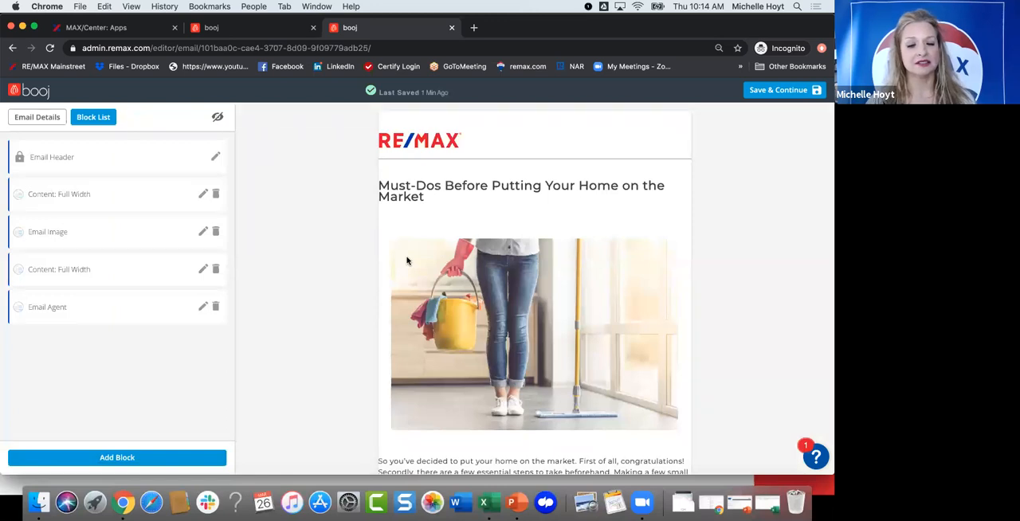
Step: Read through the Must-Dos Before Putting Your Home on the Market email, then save it and continue to the campaign settings
scroll(473, 261, "down", 2)
scroll(480, 262, "down", 3)
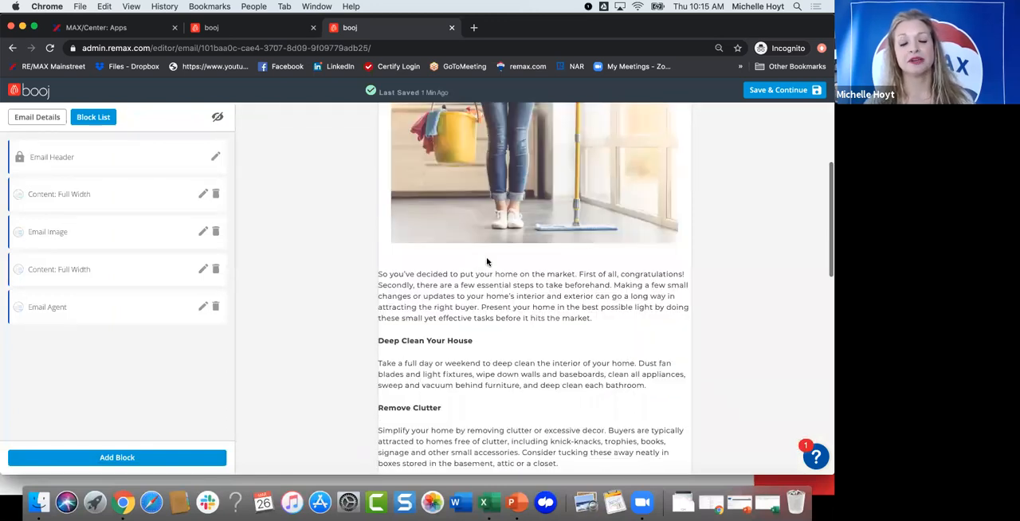
scroll(487, 261, "down", 5)
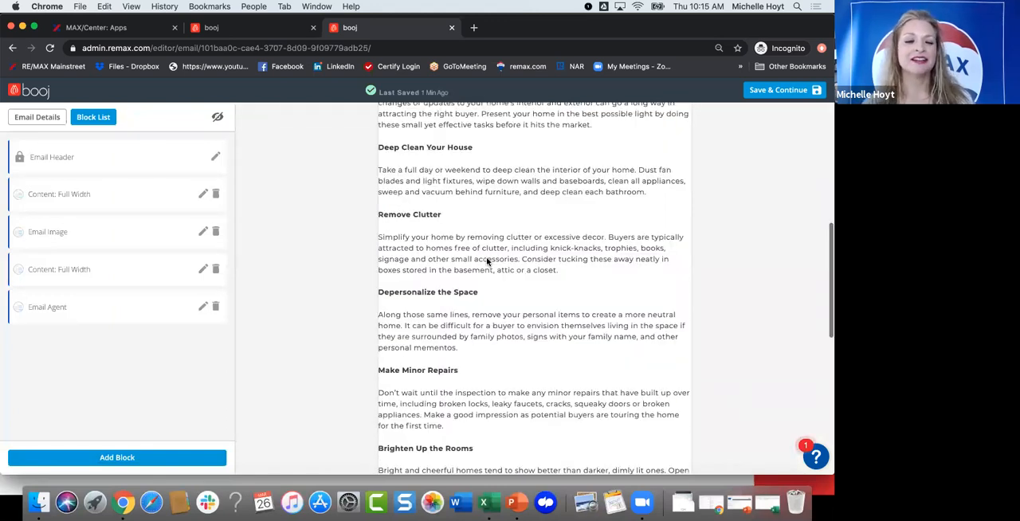
scroll(487, 261, "down", 8)
scroll(463, 207, "up", 2)
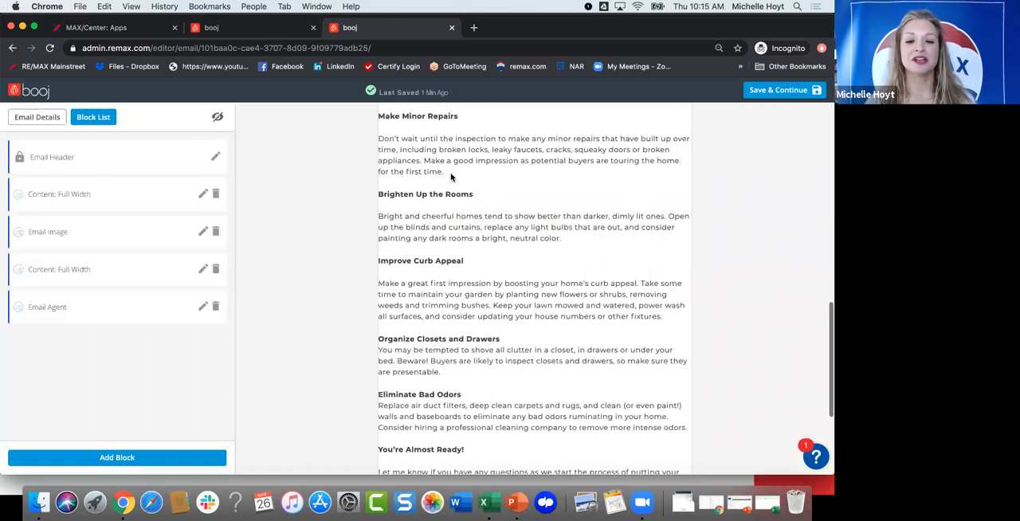
scroll(444, 175, "up", 15)
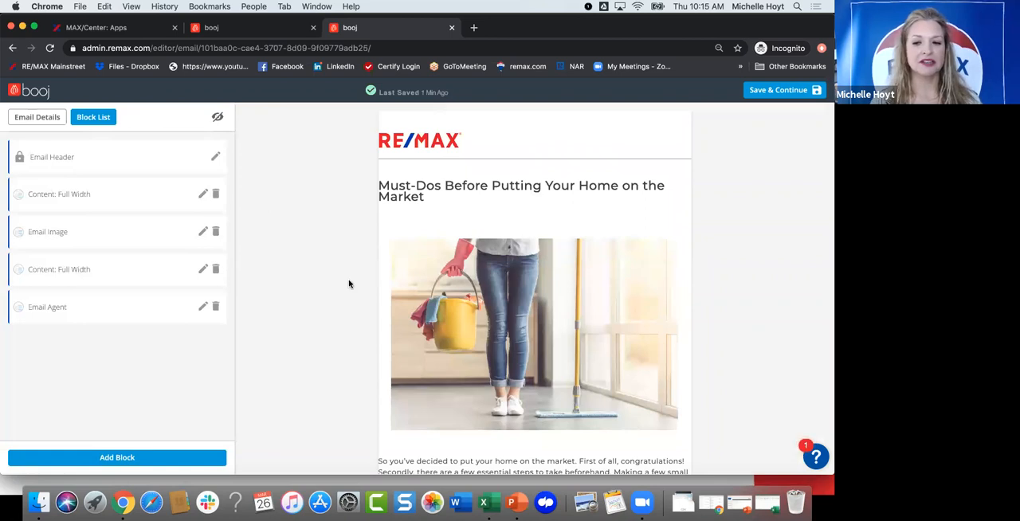
left_click(774, 90)
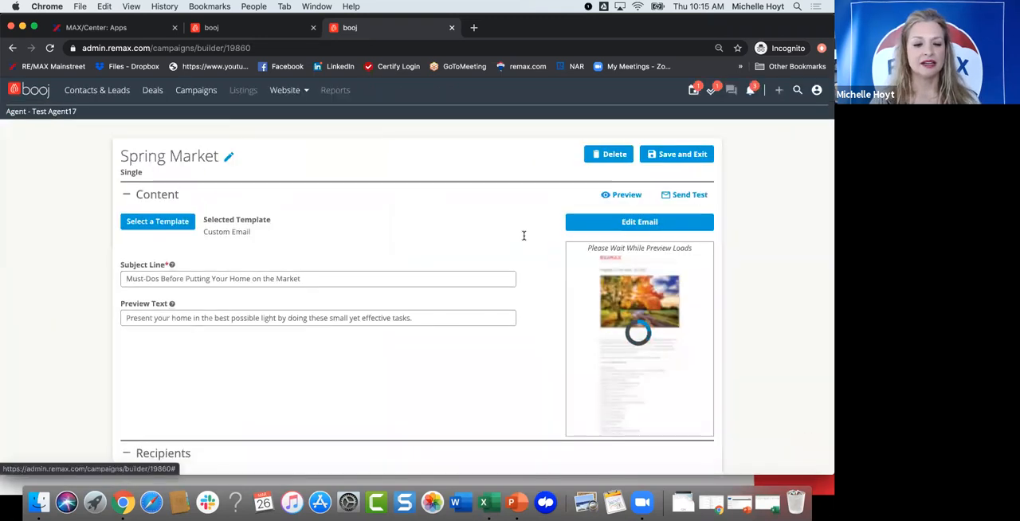
Step: Review the Spring Market campaign's content settings and choose Spring Message 2020 as its recipient list
scroll(487, 357, "down", 1)
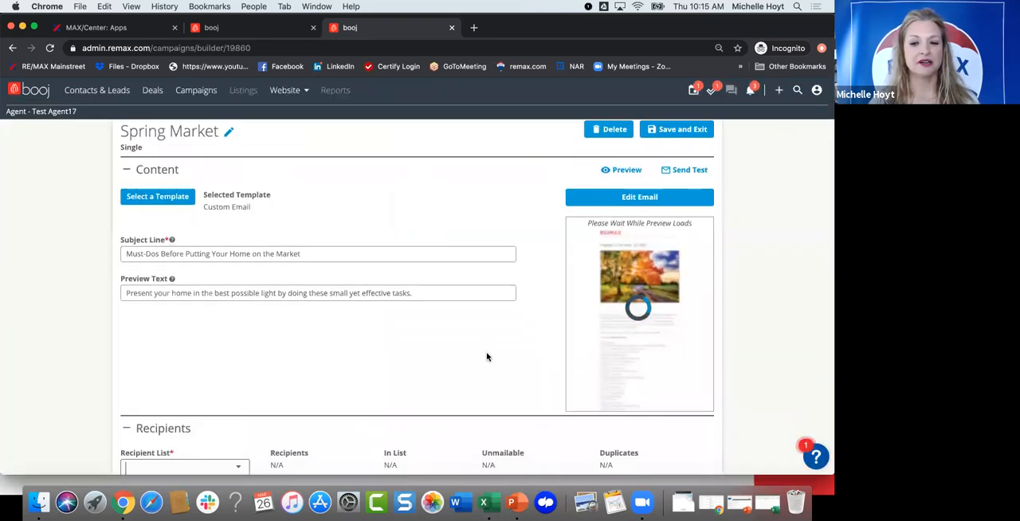
scroll(487, 357, "up", 1)
scroll(351, 360, "down", 5)
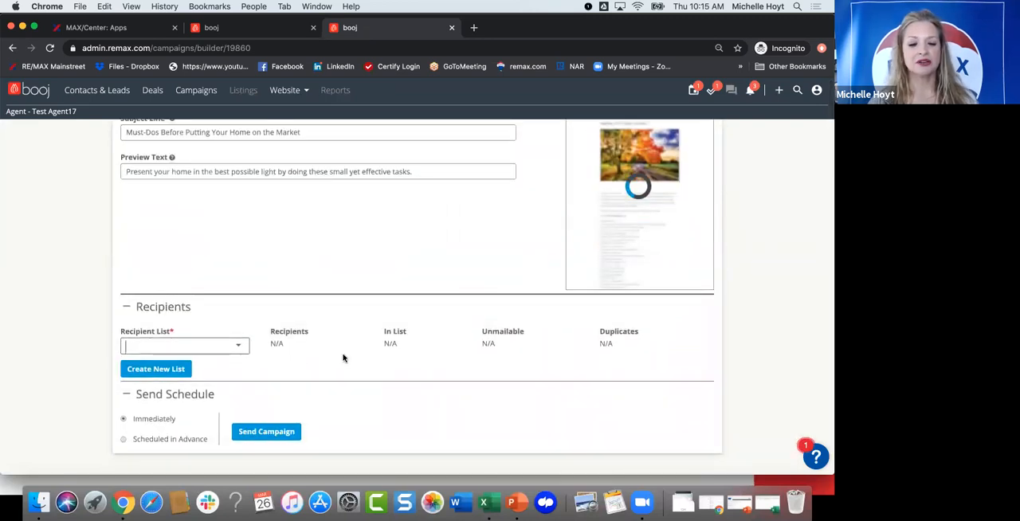
scroll(343, 357, "down", 1)
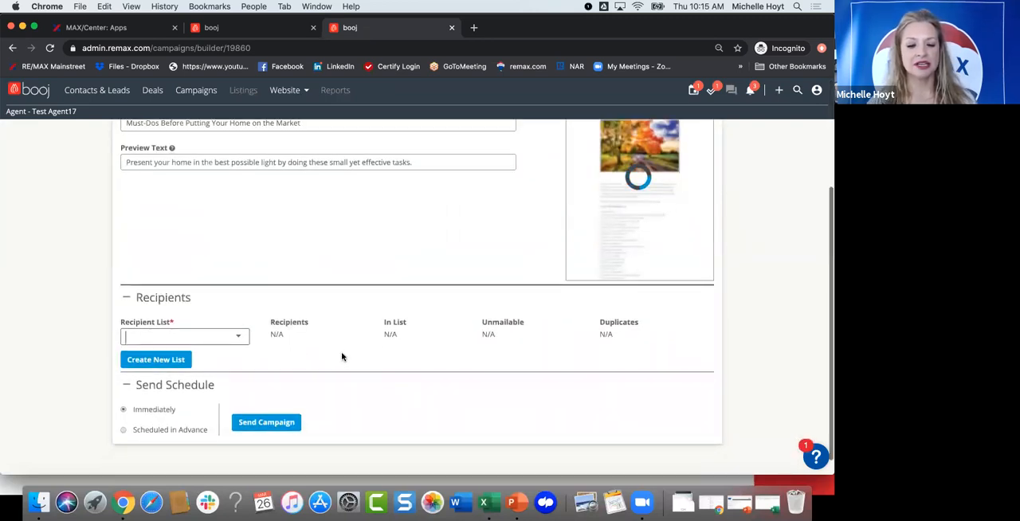
scroll(243, 396, "up", 2)
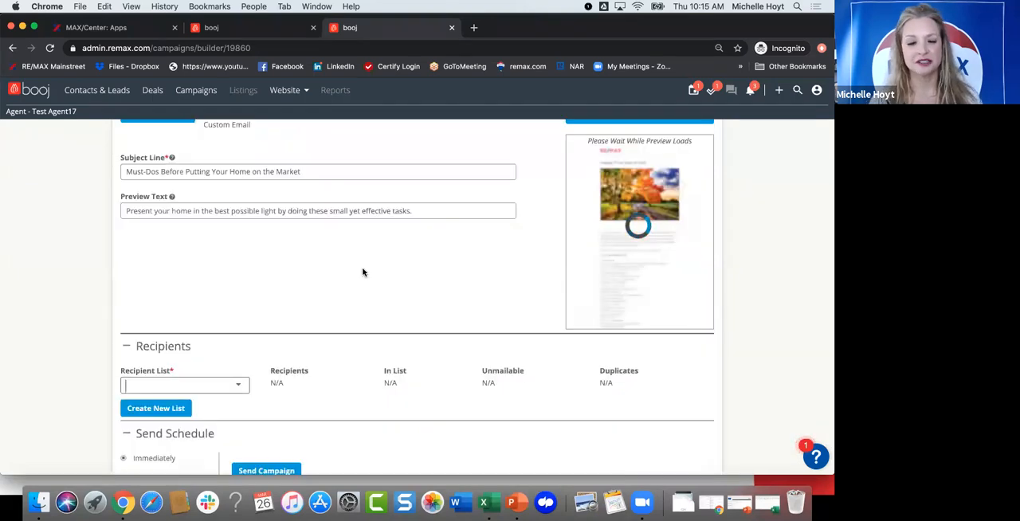
scroll(359, 319, "up", 4)
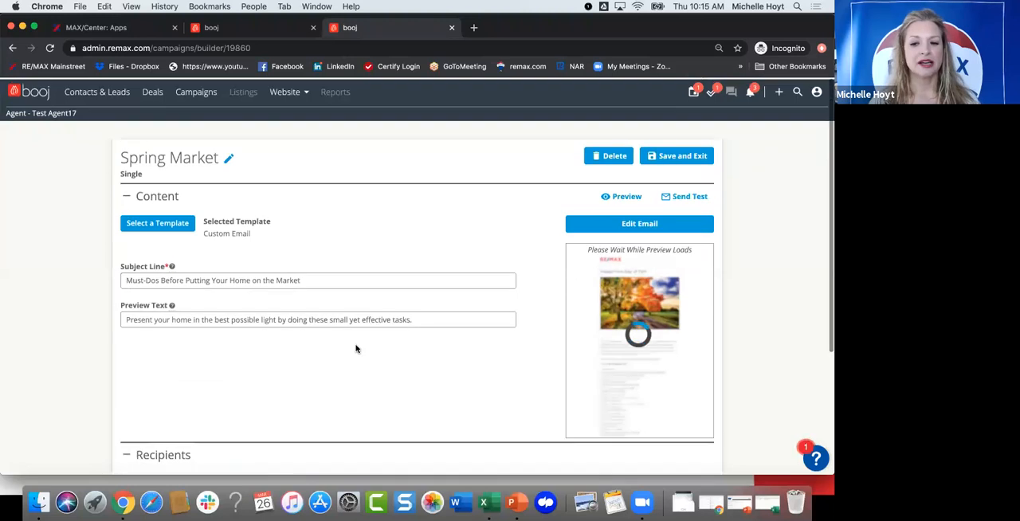
scroll(236, 375, "down", 5)
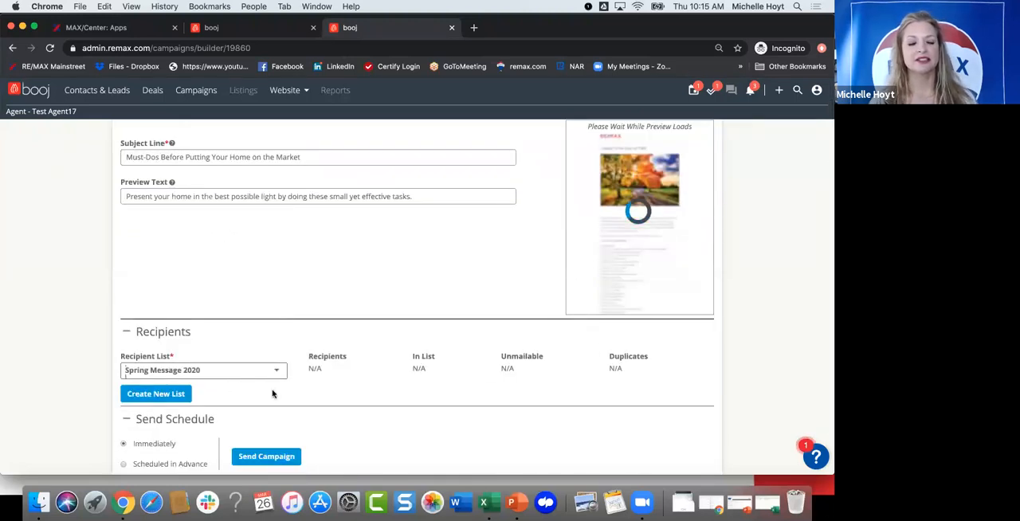
scroll(380, 393, "down", 1)
scroll(214, 390, "down", 1)
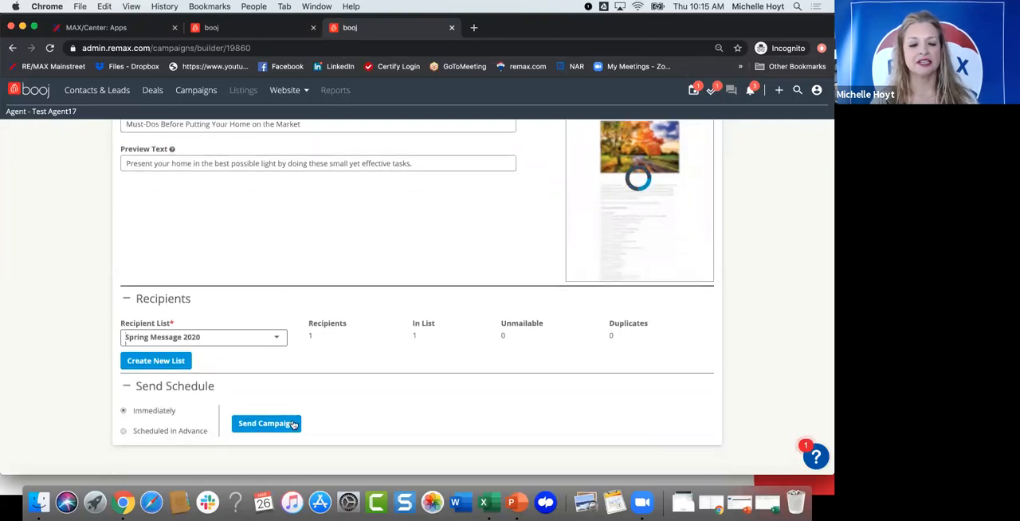
Step: Schedule the Spring Market campaign in advance for 03/31/2020 at 8:00 am
left_click(123, 431)
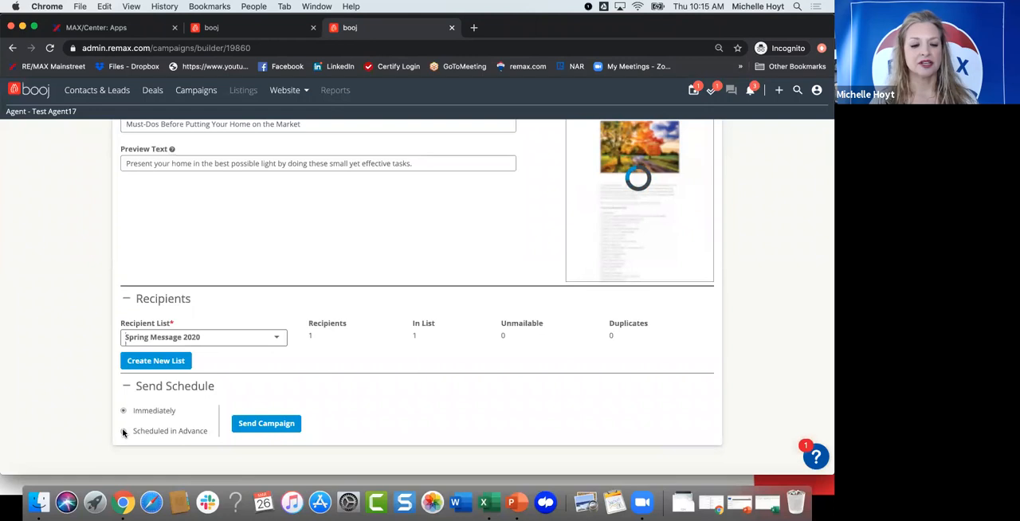
scroll(387, 383, "down", 1)
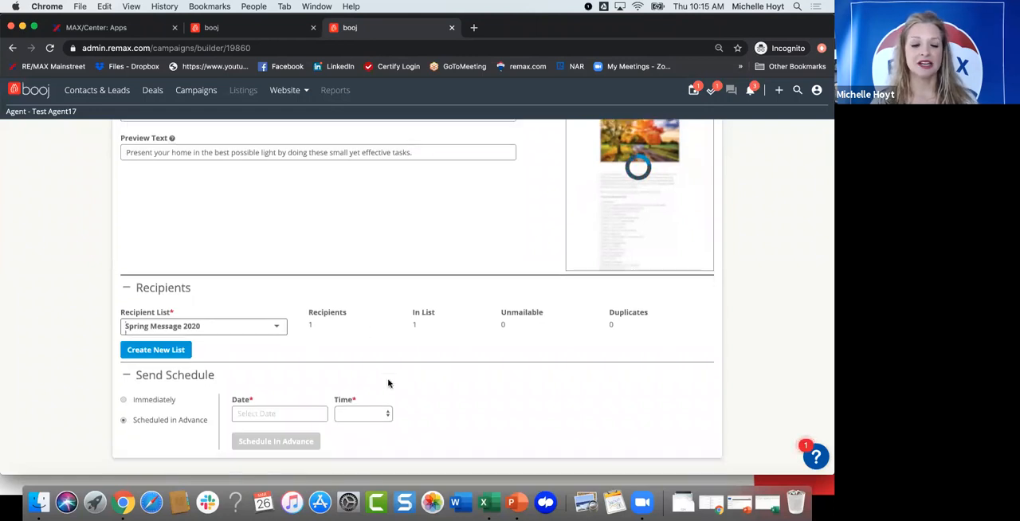
scroll(372, 384, "down", 2)
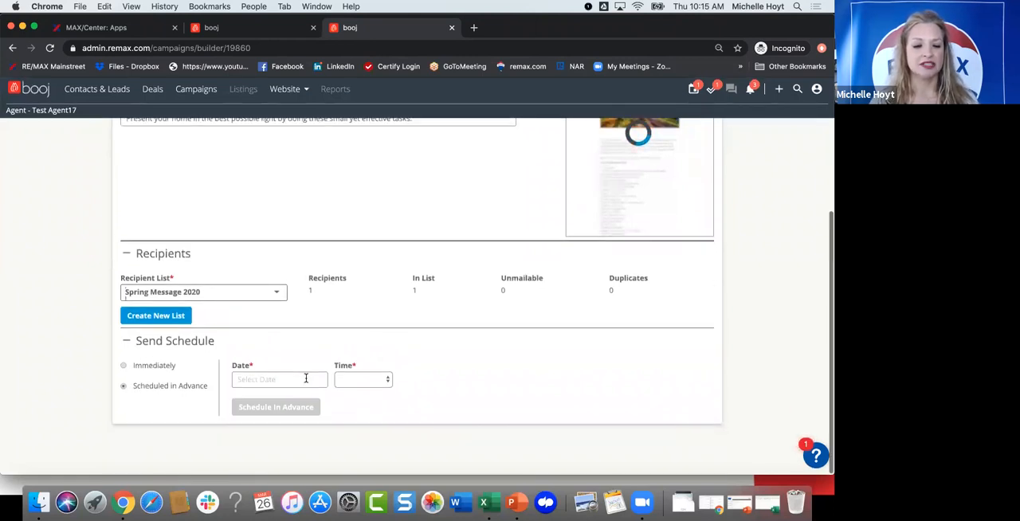
left_click(303, 378)
scroll(319, 439, "down", 3)
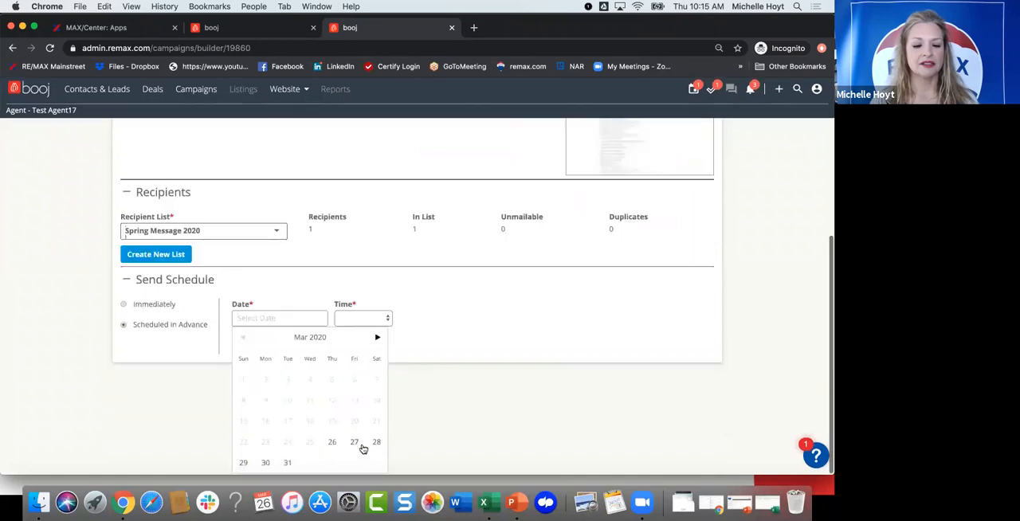
left_click(288, 463)
left_click(385, 383)
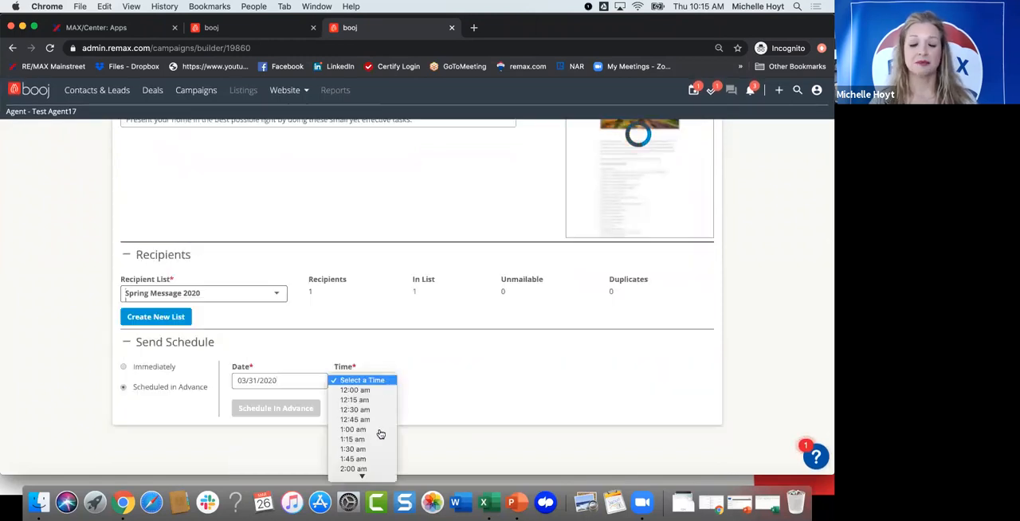
scroll(378, 454, "down", 3)
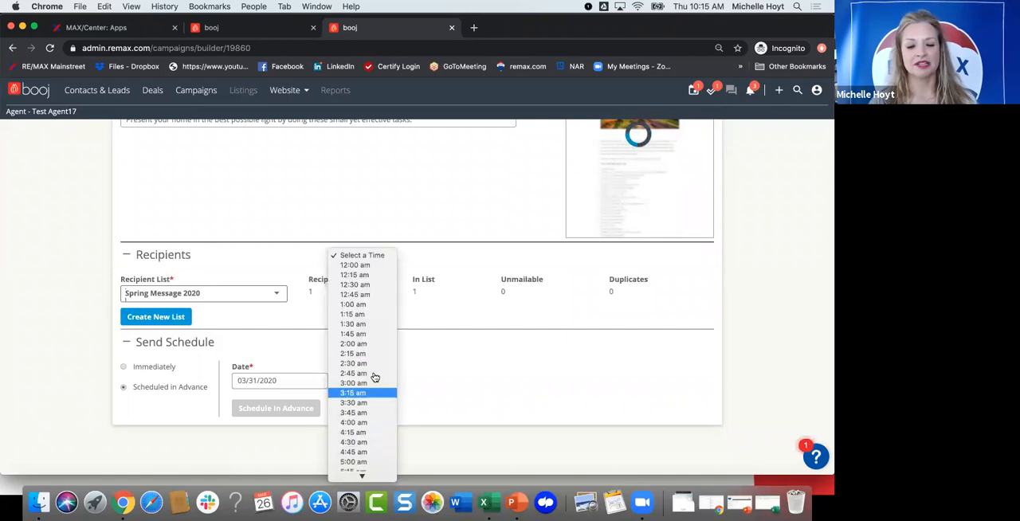
scroll(375, 391, "down", 3)
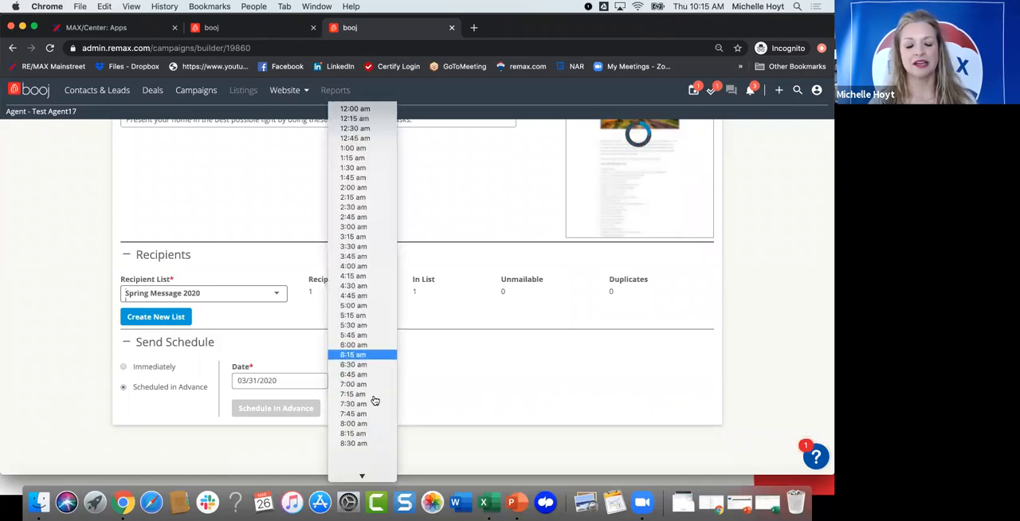
left_click(375, 401)
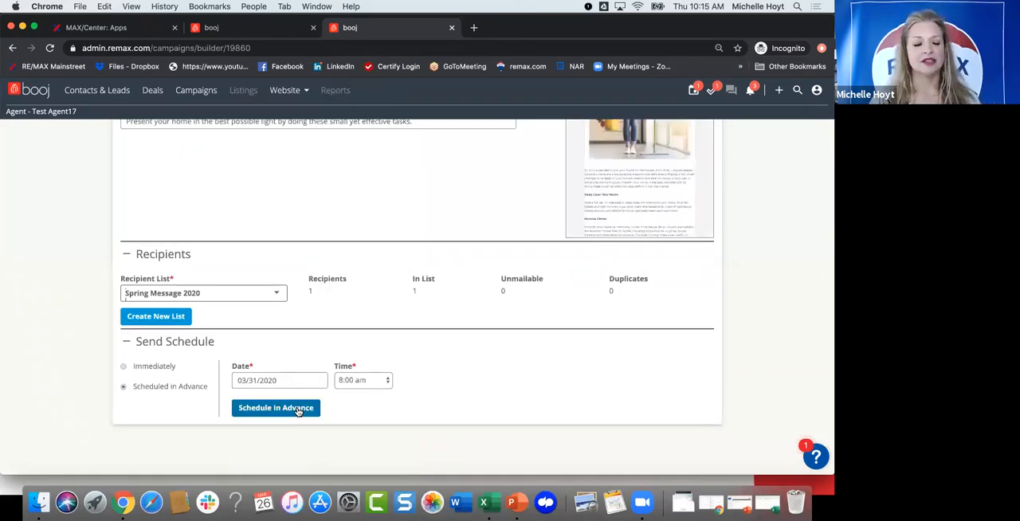
left_click(298, 409)
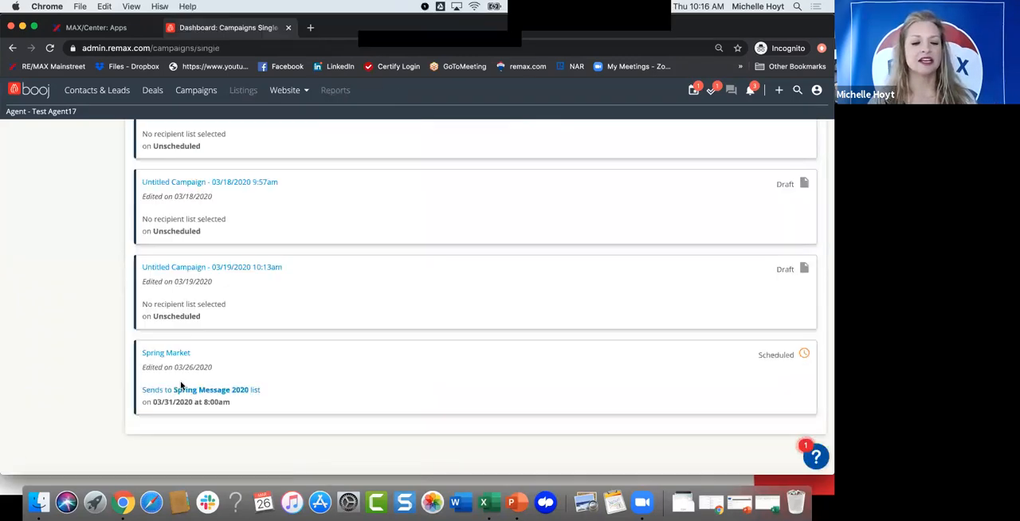
Step: Go to the campaign recipient lists and create a new list named Clients 2020
scroll(113, 314, "up", 1)
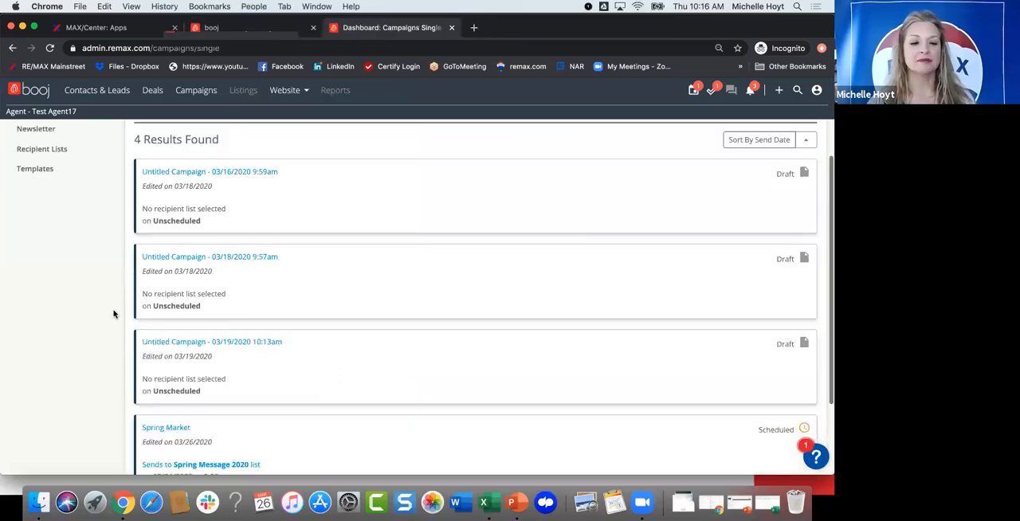
scroll(114, 314, "up", 2)
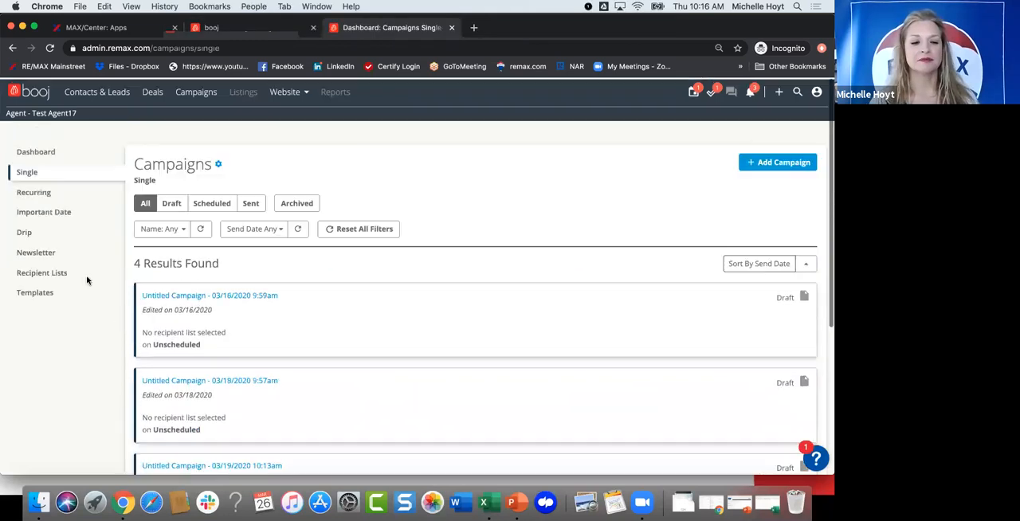
left_click(32, 272)
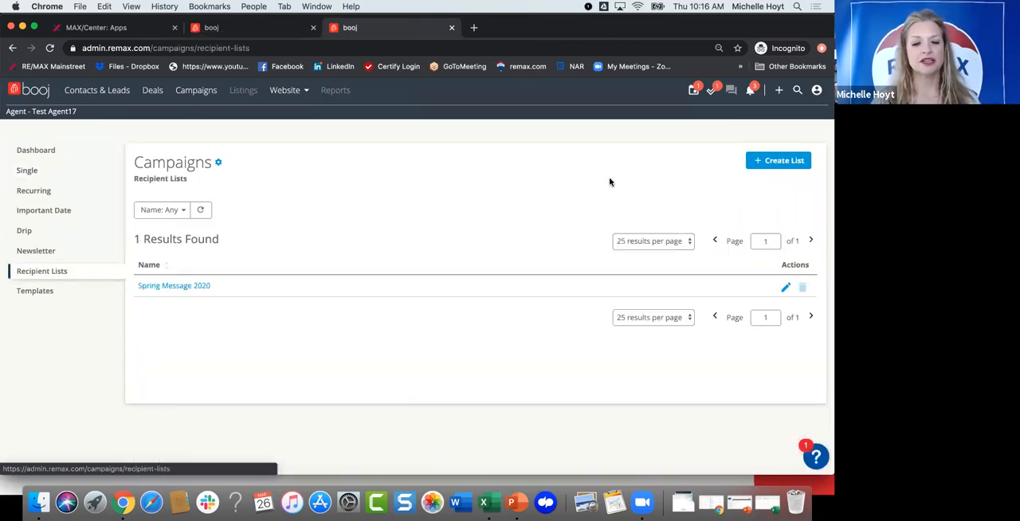
left_click(754, 163)
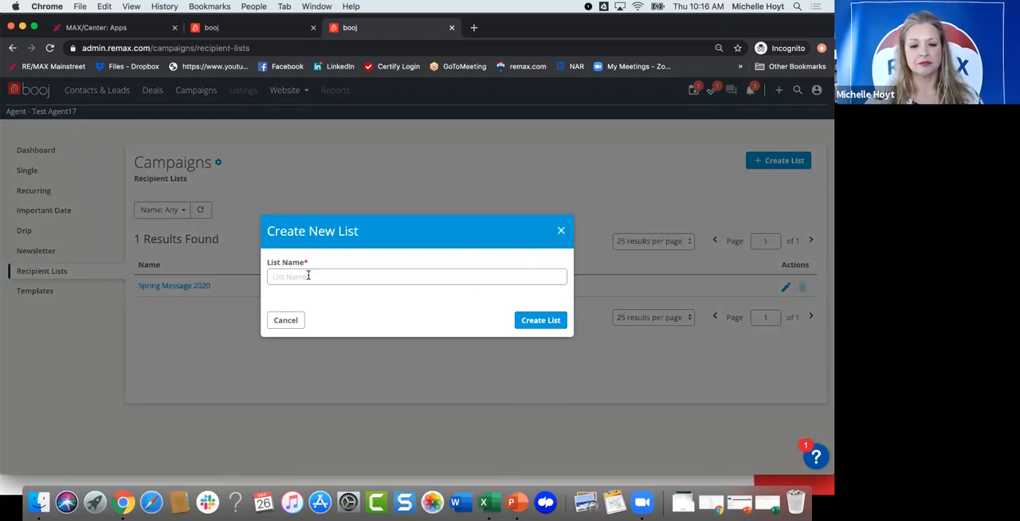
left_click(309, 276)
type("Cll")
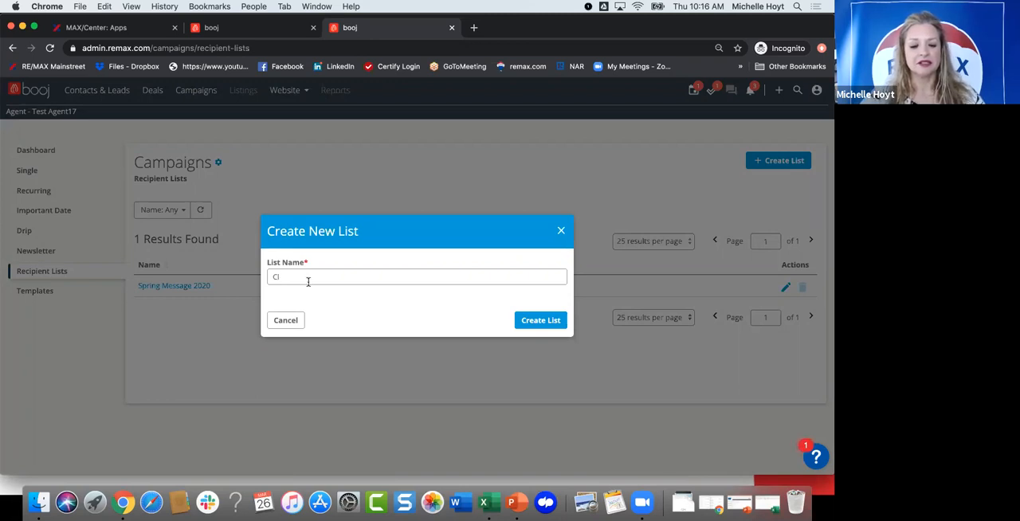
type("ients 2020")
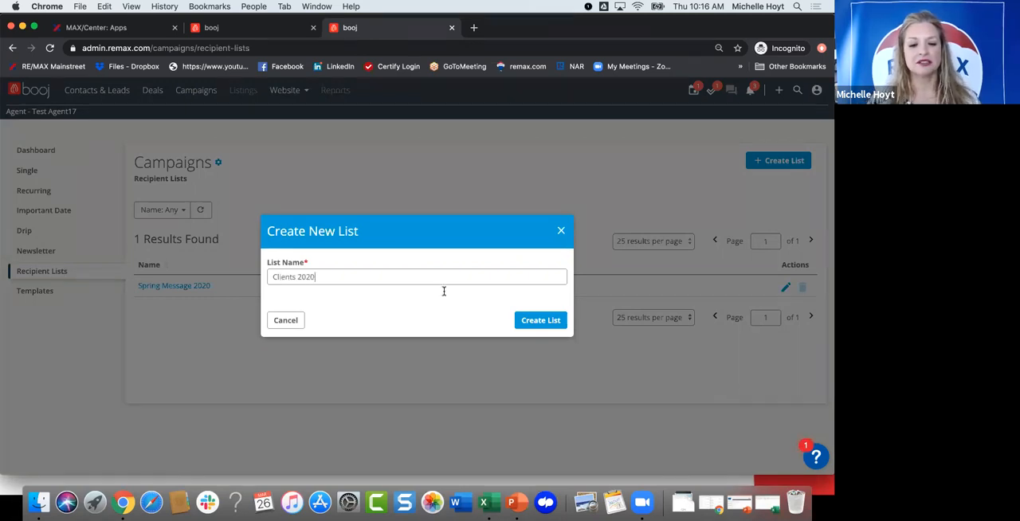
key("Return")
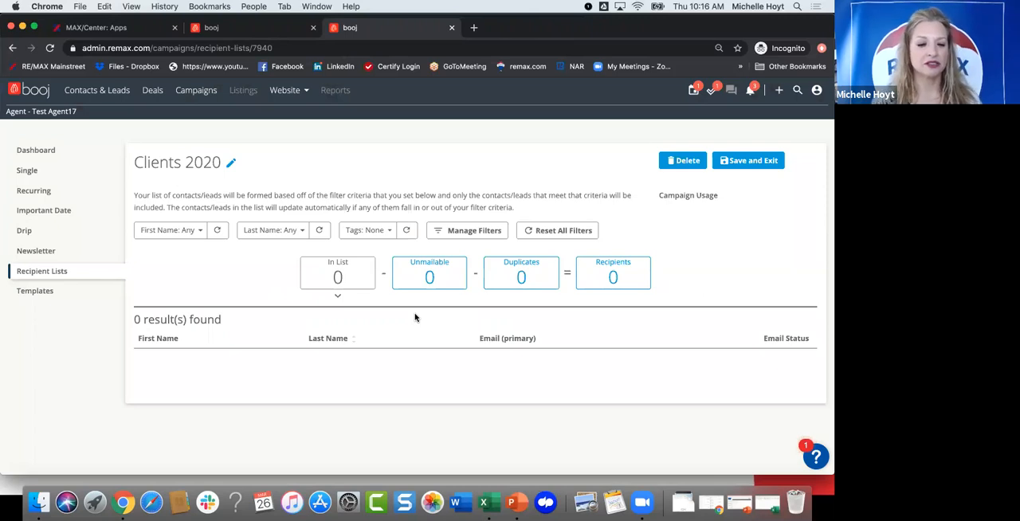
Step: Filter the Clients 2020 recipient list by the first name george
left_click(199, 231)
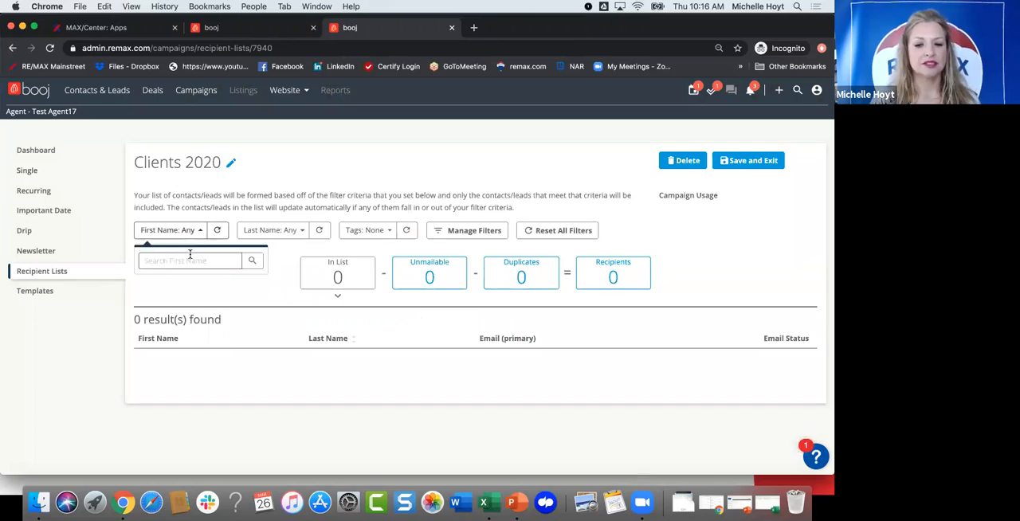
type("george")
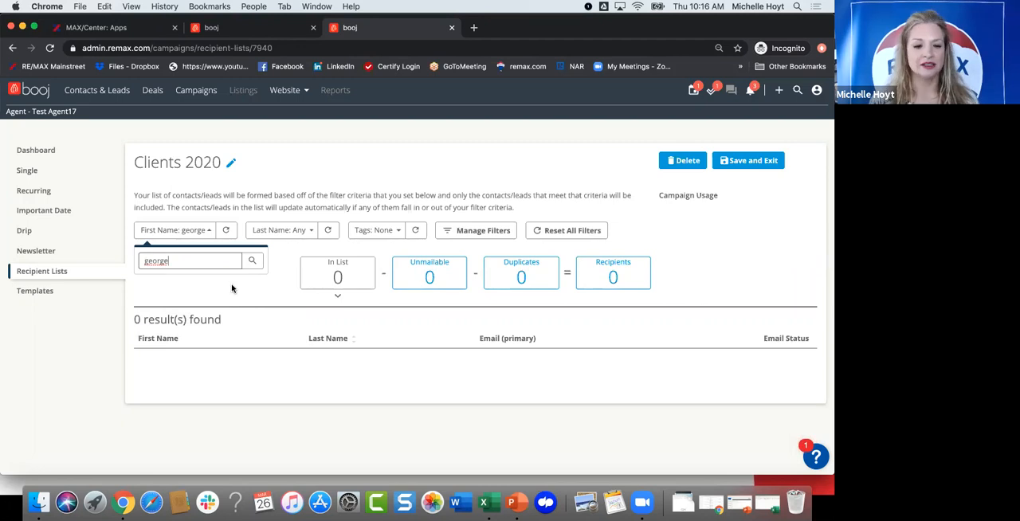
key("Return")
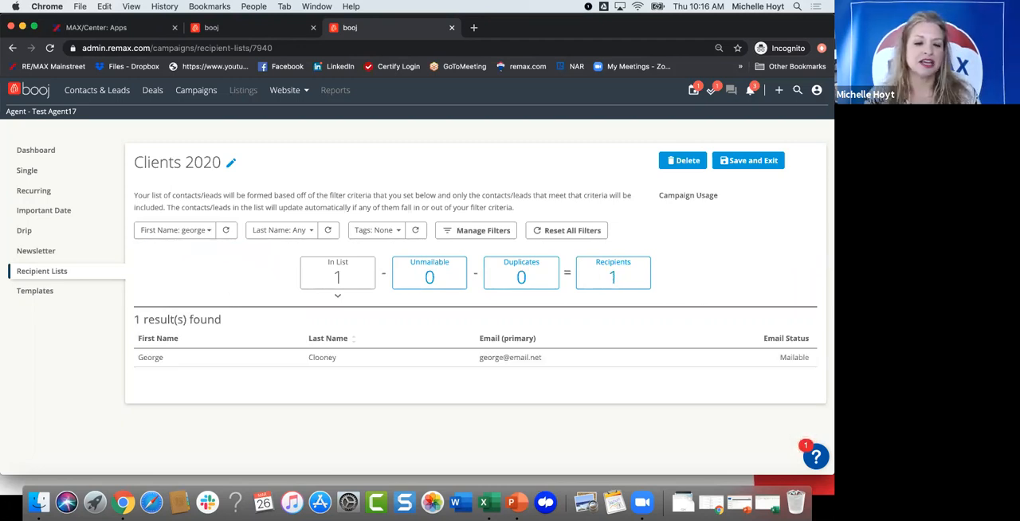
Step: Change the first name filter of the Clients 2020 recipient list to brad
left_click(207, 232)
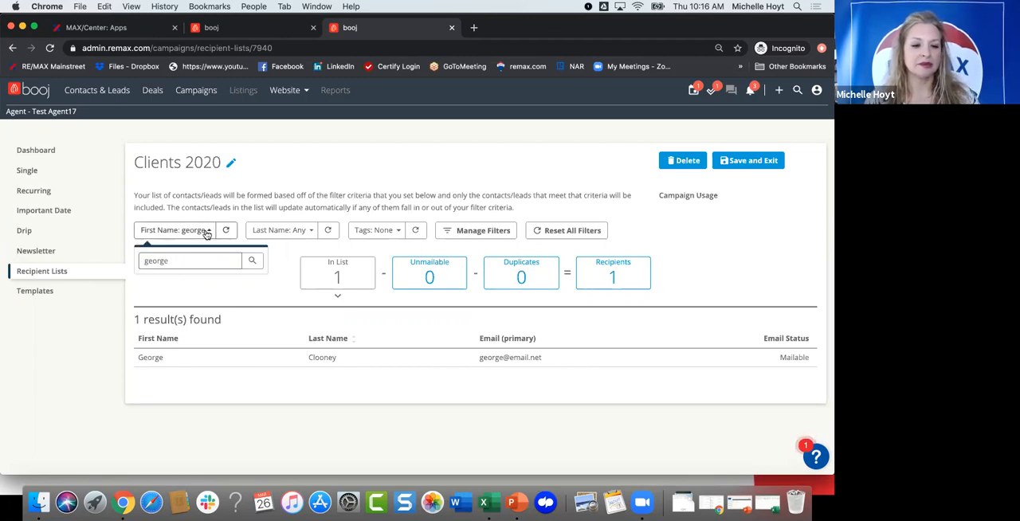
key("BackSpace")
key("BackSpace")
key("BackSpace")
key("BackSpace")
key("BackSpace")
key("BackSpace")
type("brad")
key("Return")
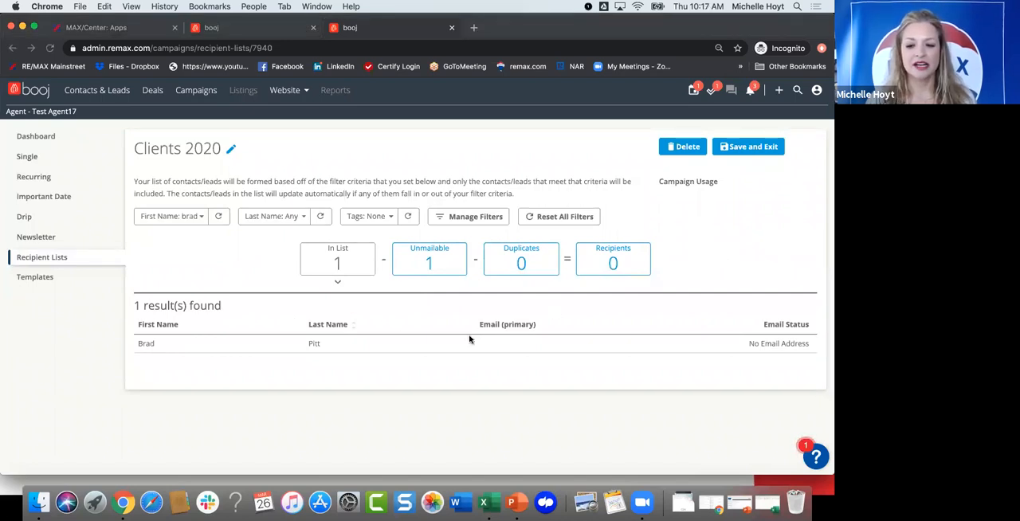
Step: Save and exit the Clients 2020 recipient list with its first name filter brad, and open the campaign template library
scroll(263, 271, "up", 1)
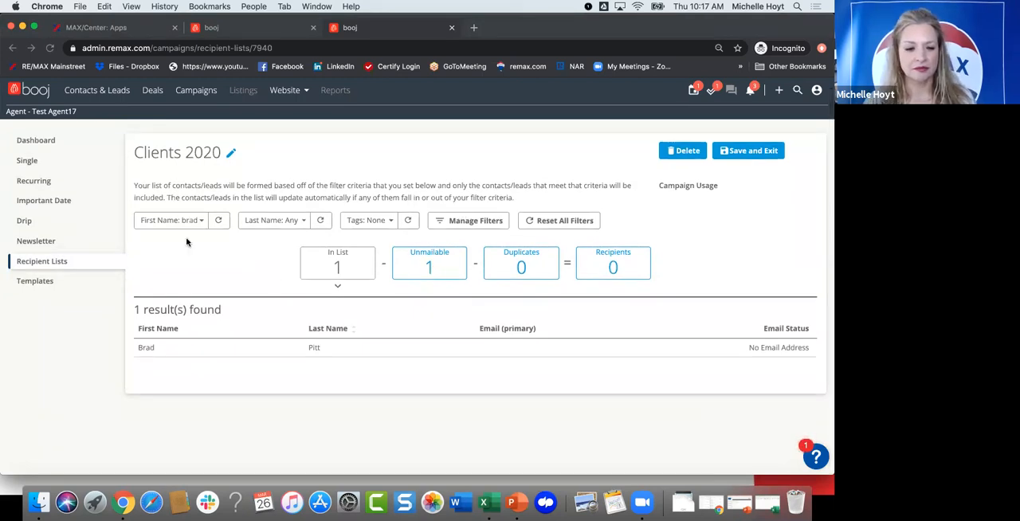
left_click(201, 221)
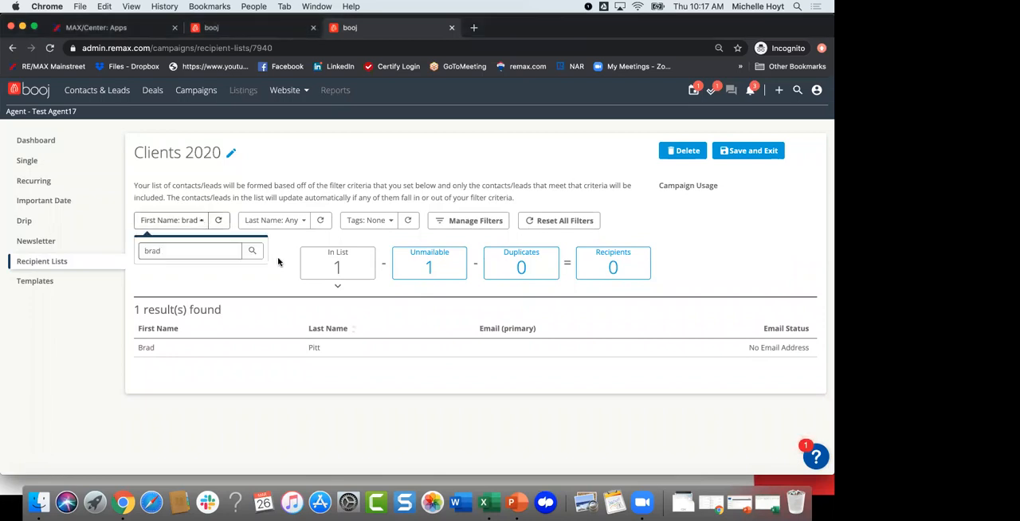
left_click(269, 273)
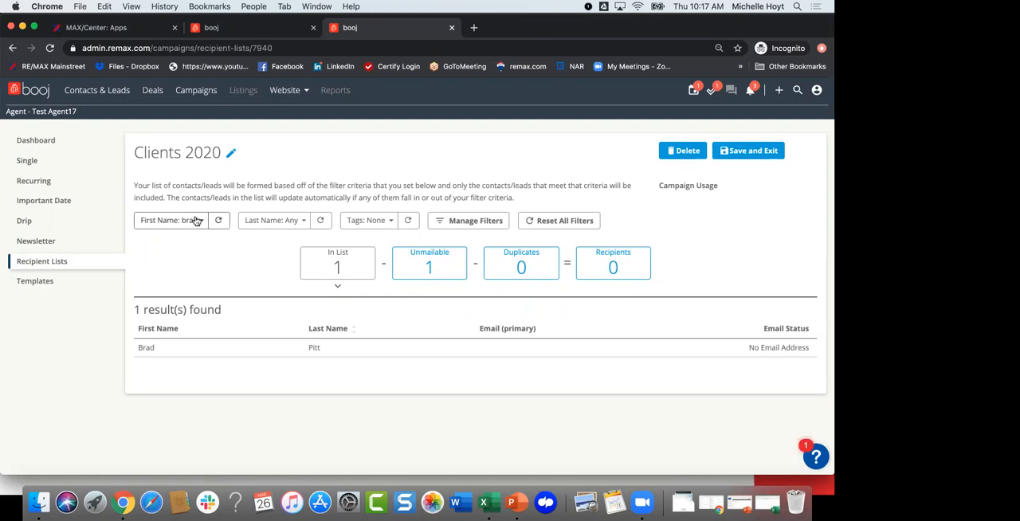
left_click(740, 156)
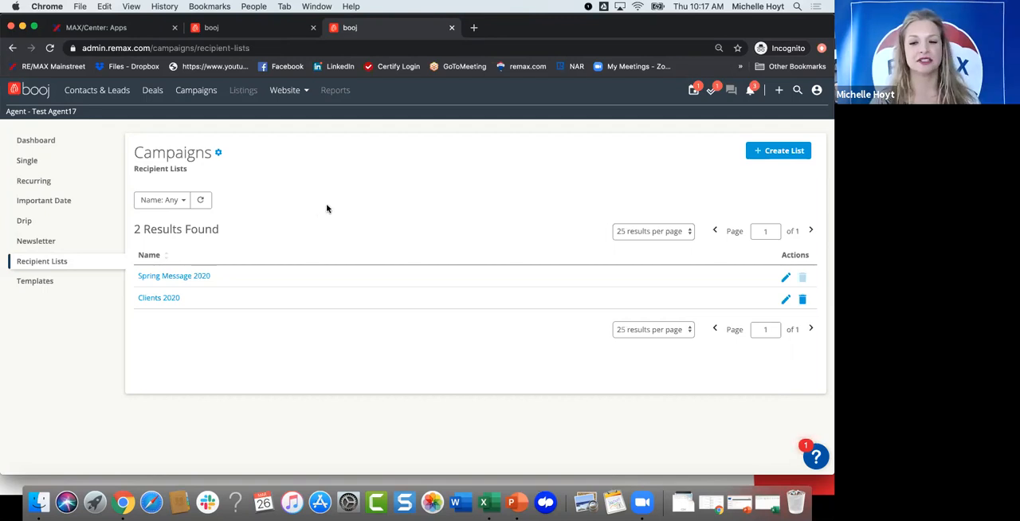
scroll(326, 208, "up", 2)
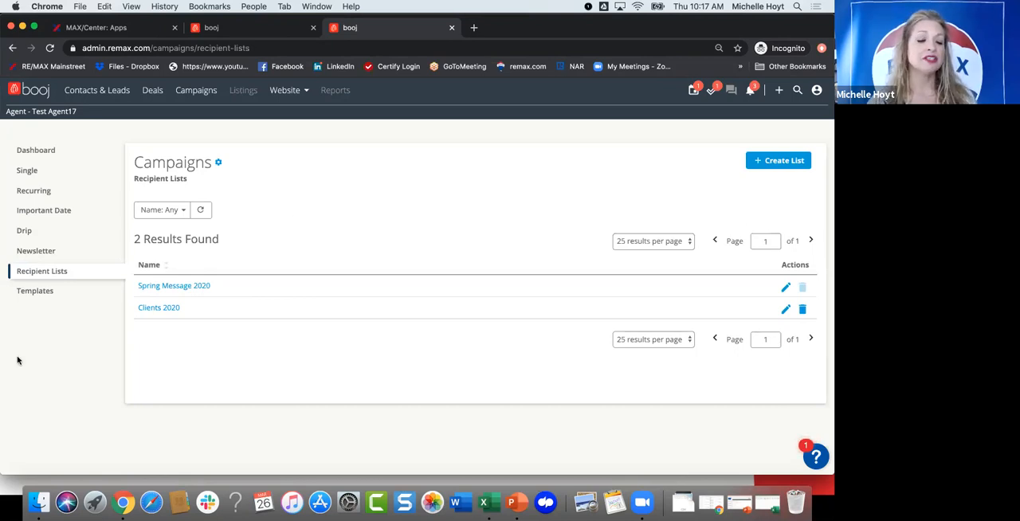
left_click(34, 293)
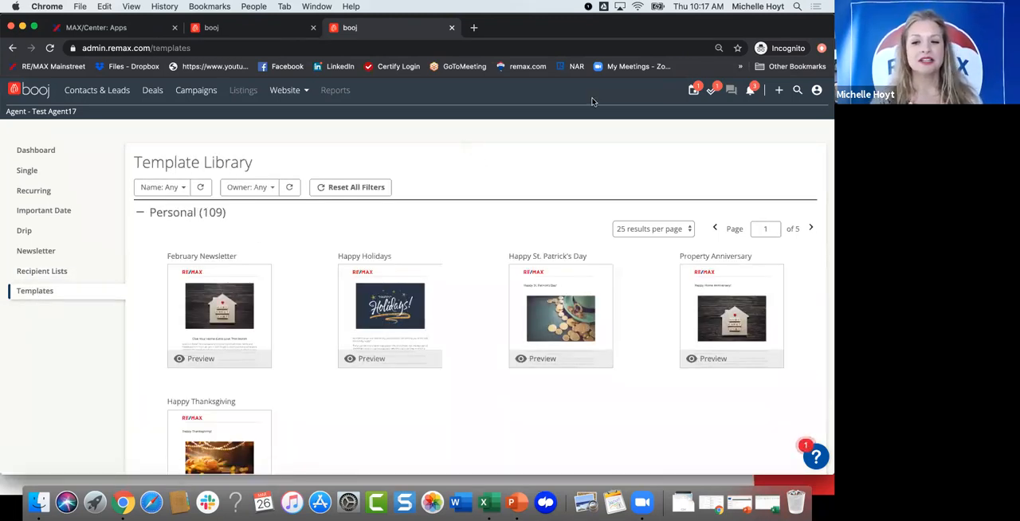
Step: Open the full calendar from the upcoming events and look over the March 2020 month view
left_click(693, 91)
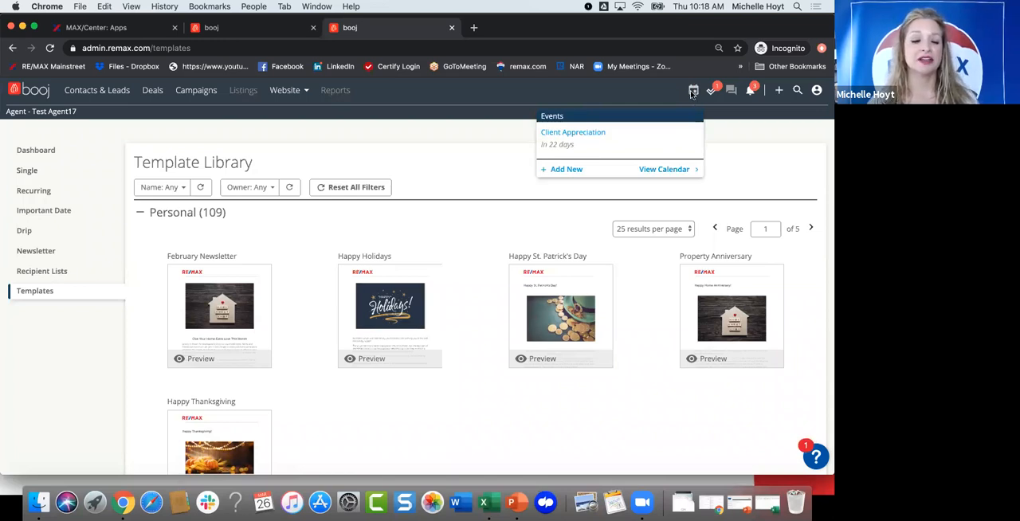
left_click(664, 169)
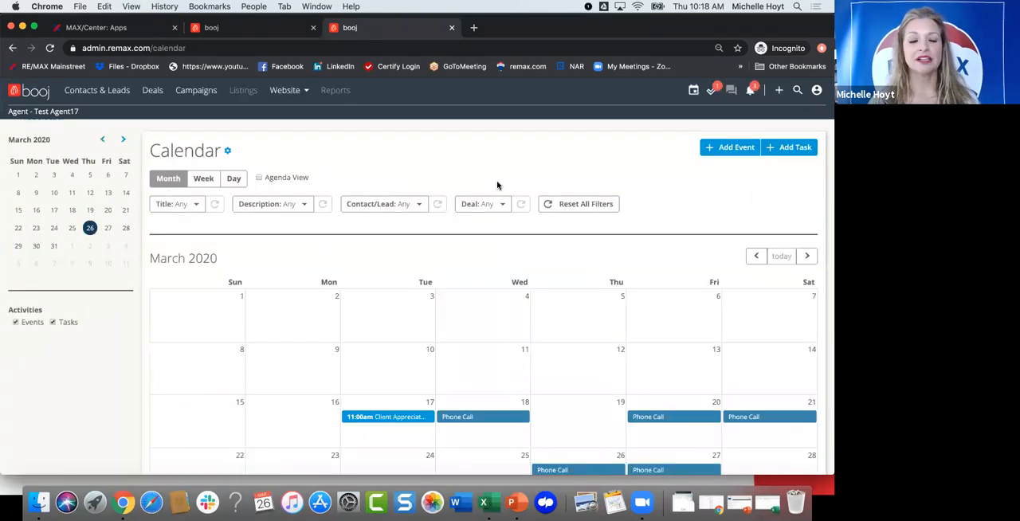
scroll(450, 253, "down", 1)
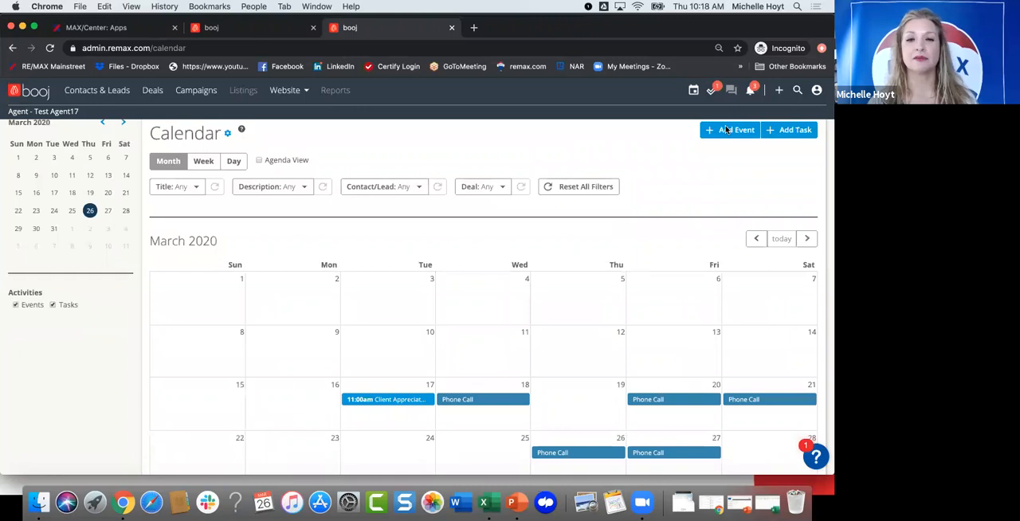
scroll(447, 235, "down", 1)
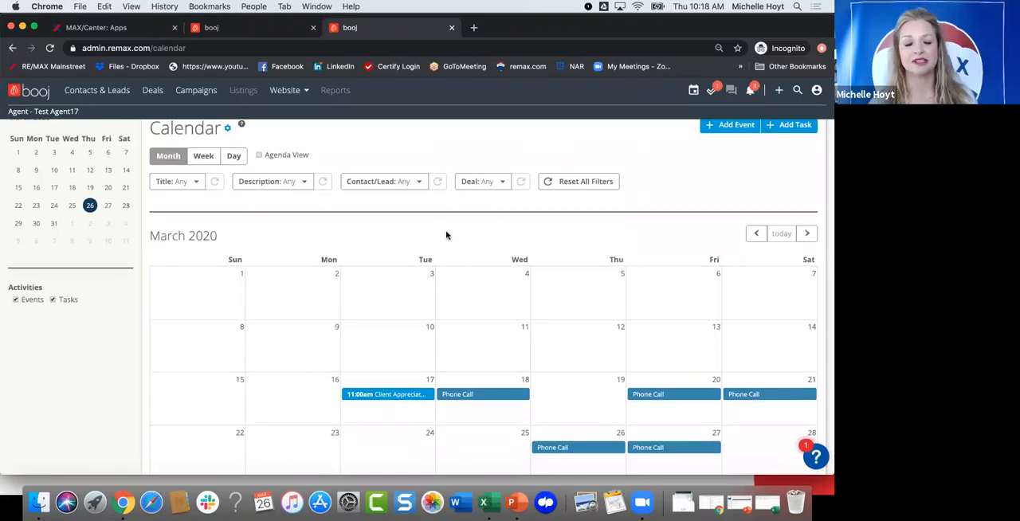
scroll(358, 162, "up", 1)
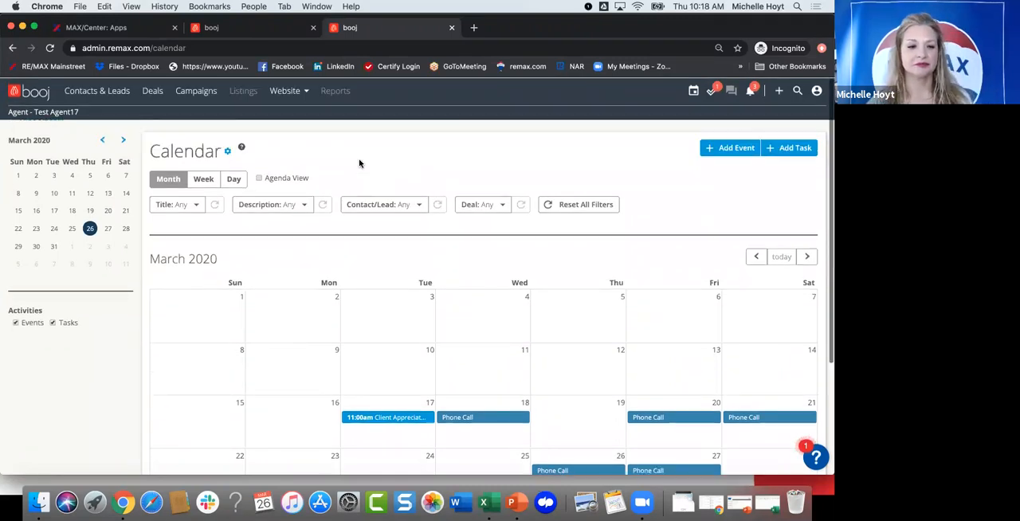
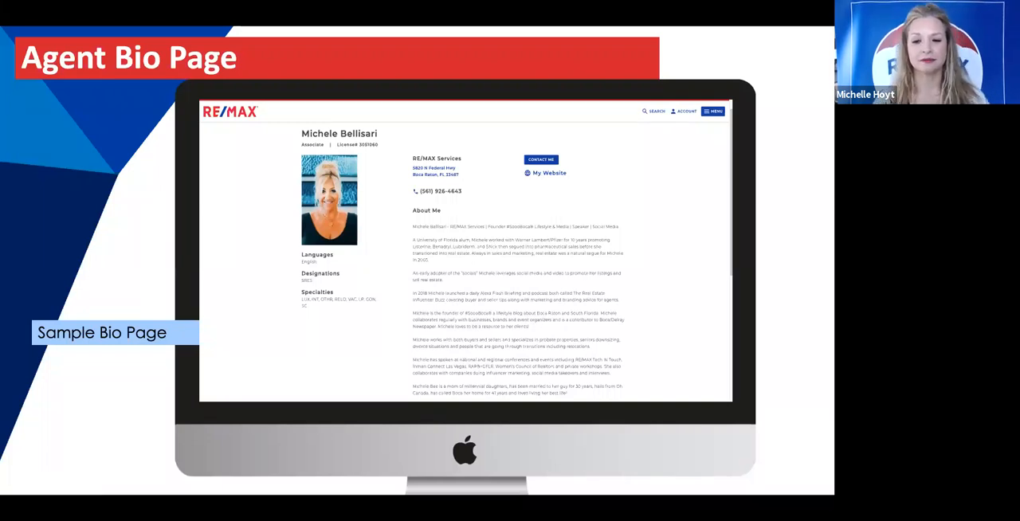
Step: Leave the slideshow, switch to the MAX/Center Apps page in Chrome, and open the agent's profile for updating
key("Right")
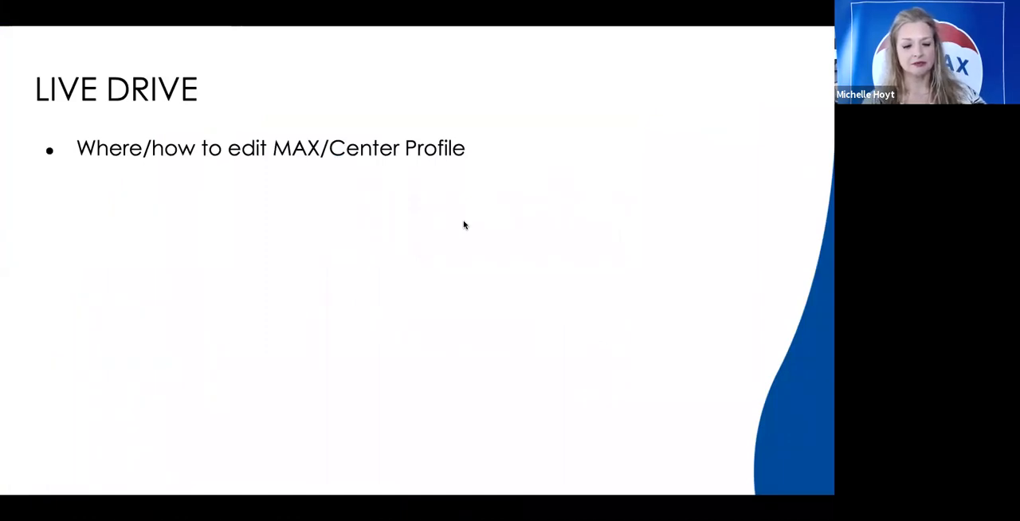
key("Escape")
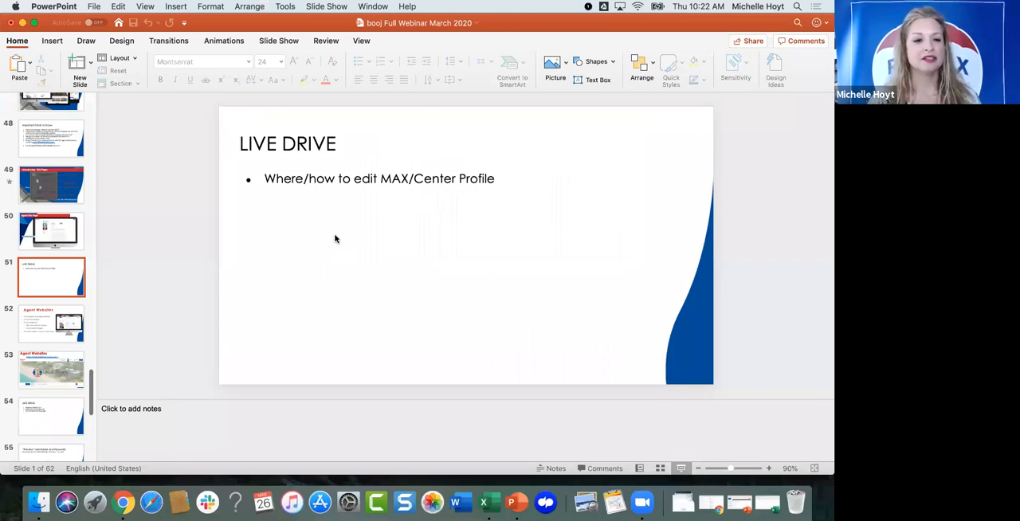
key("ctrl+Up")
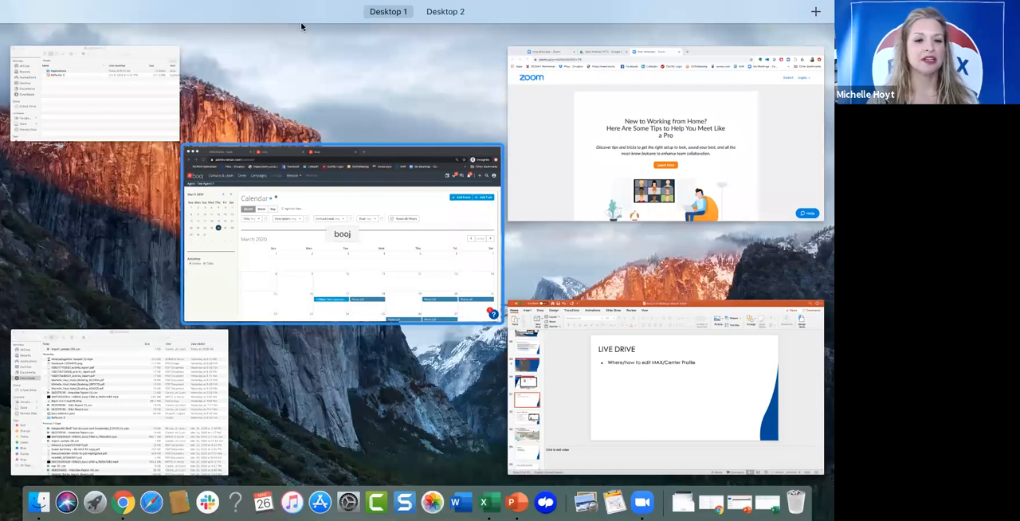
left_click(342, 235)
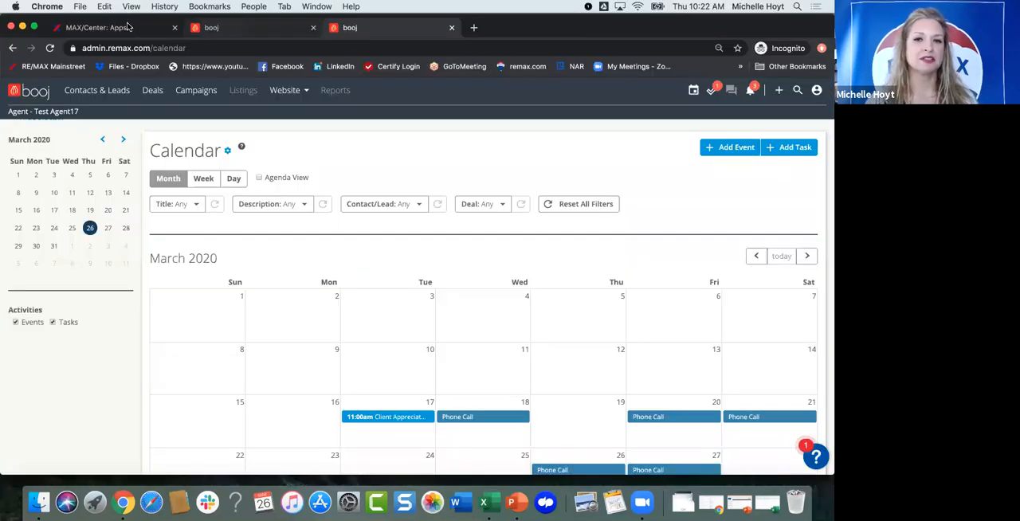
left_click(126, 27)
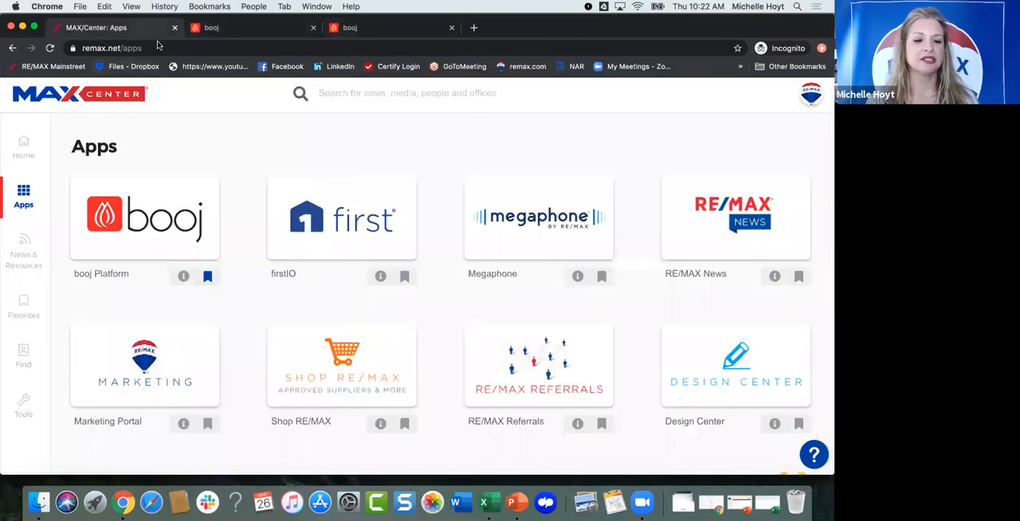
left_click(809, 99)
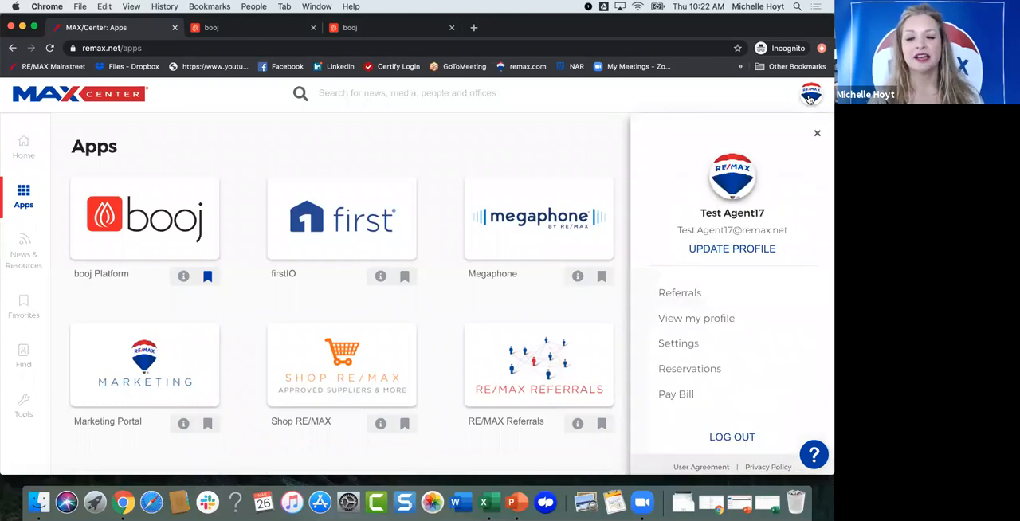
left_click(706, 250)
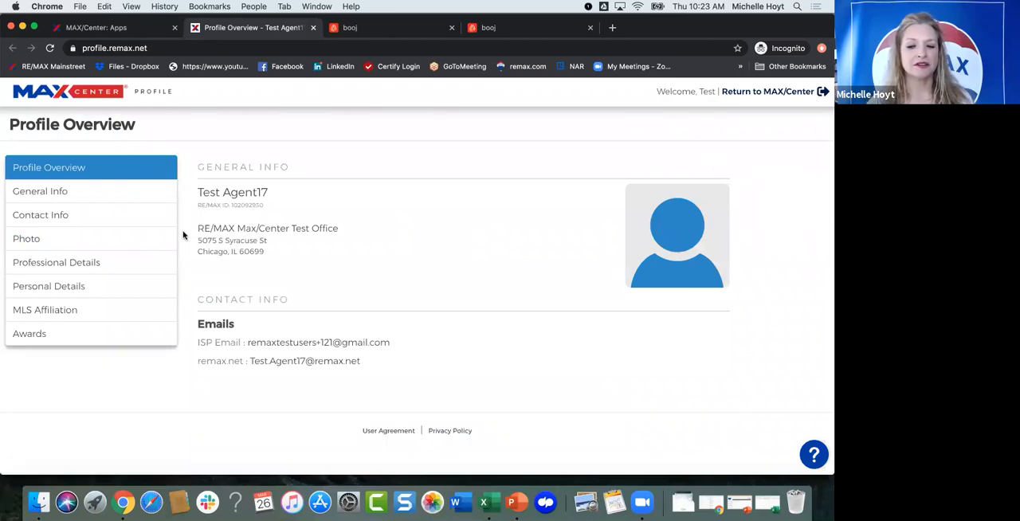
Step: Review the General Info section of the agent profile and the email entries under Contact Info
mouse_move(698, 162)
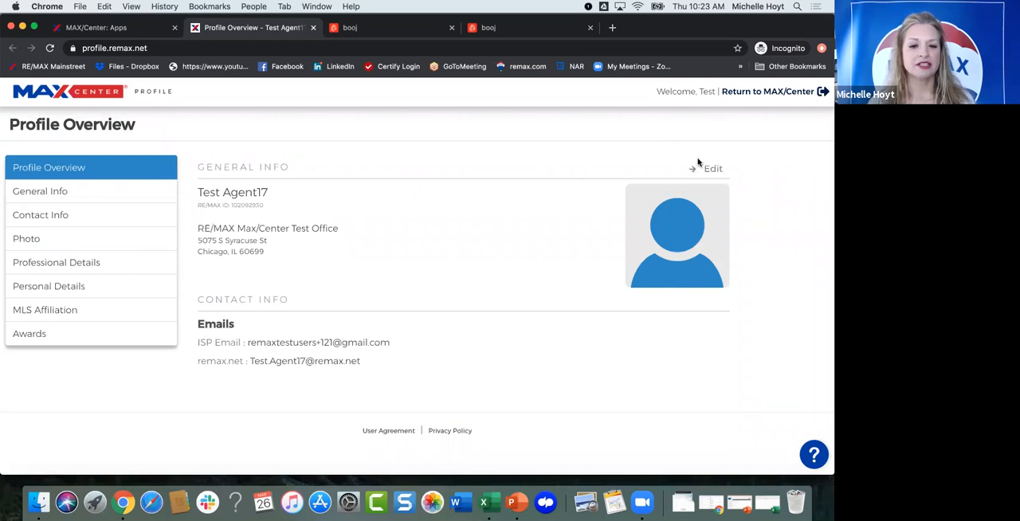
left_click(715, 169)
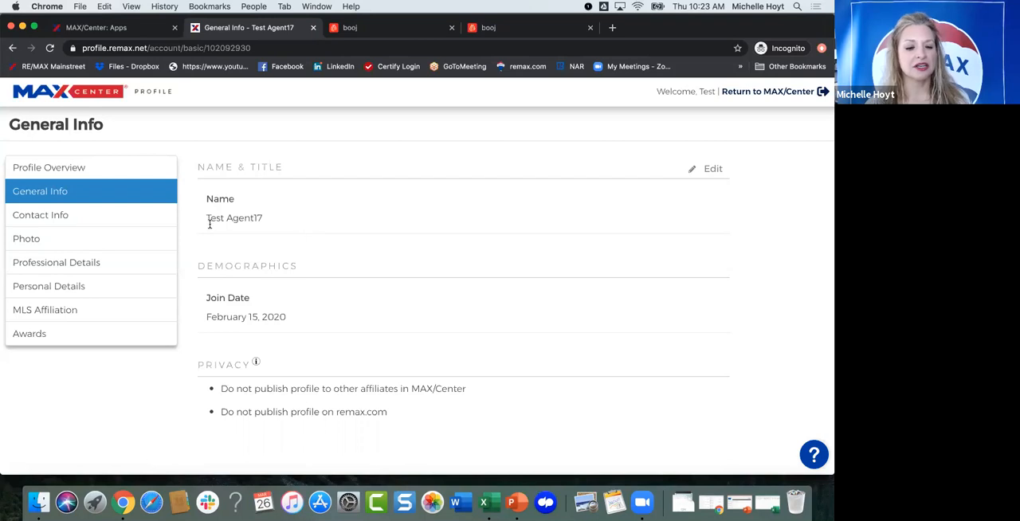
left_click(63, 217)
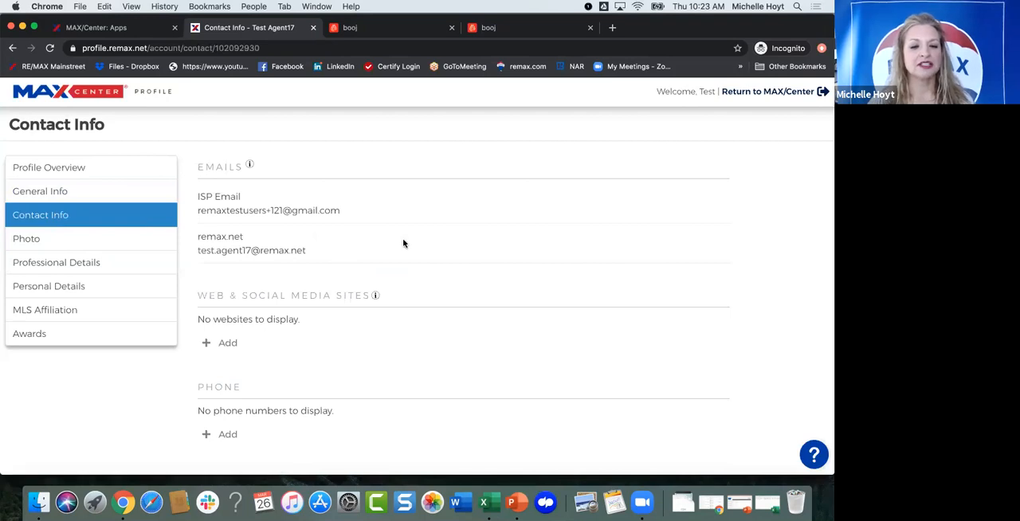
mouse_move(406, 211)
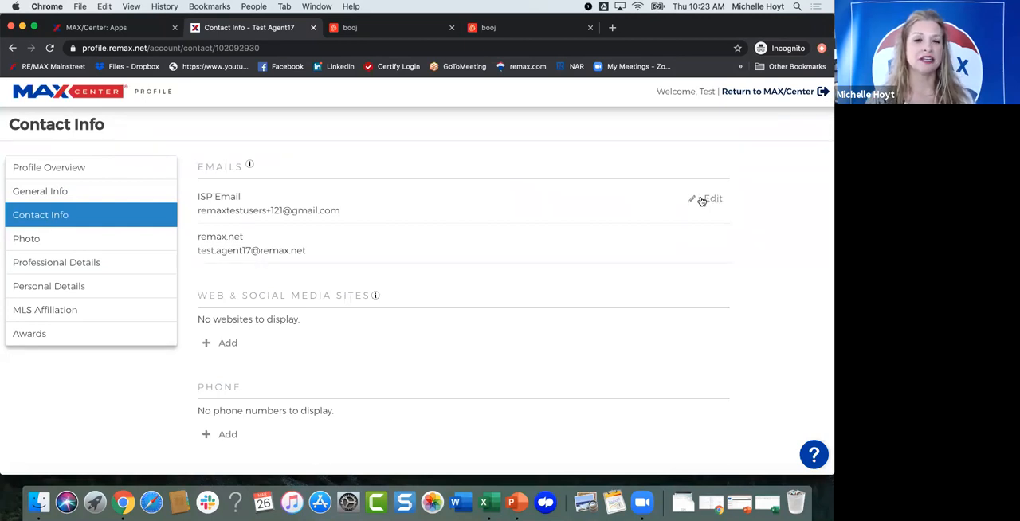
Step: Start a Facebook entry under Web & Social Media Sites and discard it without entering a web address
scroll(503, 273, "down", 3)
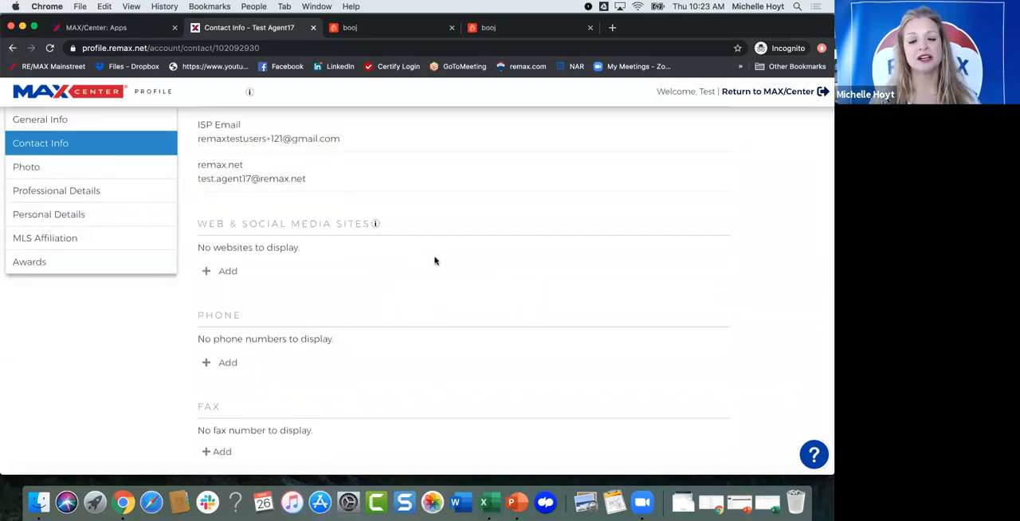
left_click(263, 277)
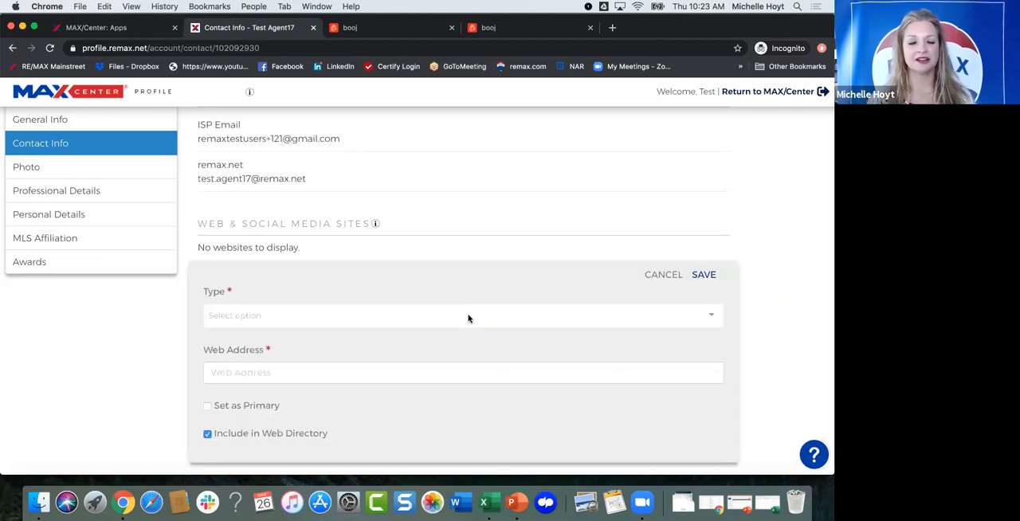
left_click(469, 318)
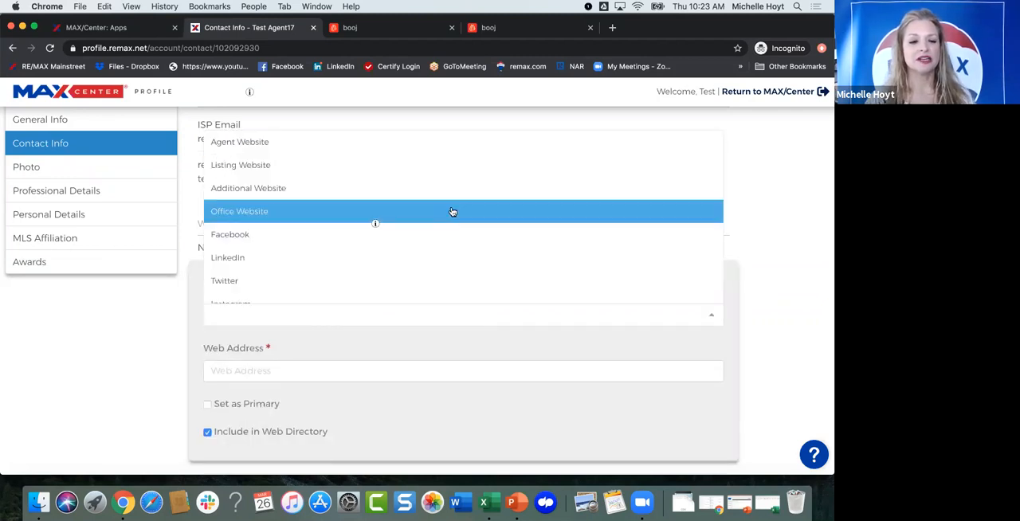
scroll(452, 212, "down", 1)
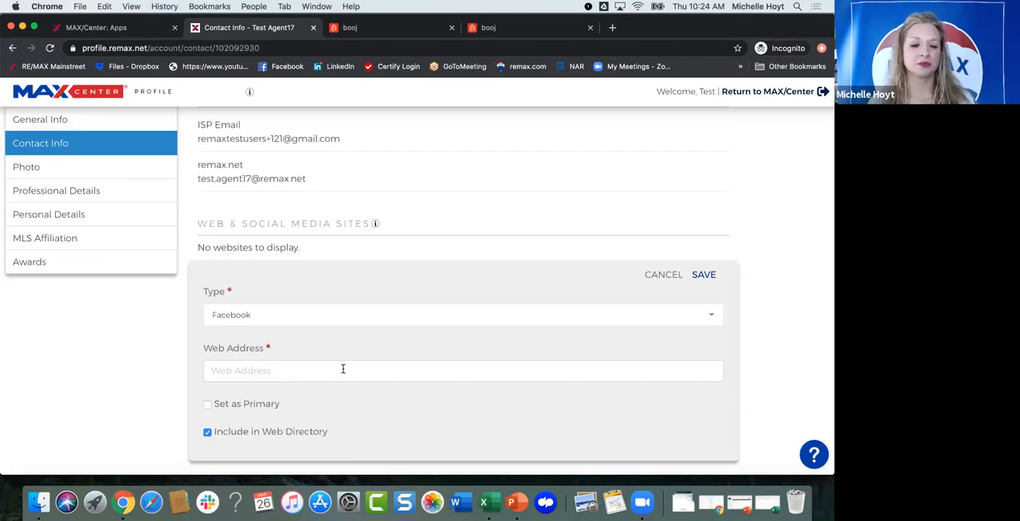
left_click(662, 276)
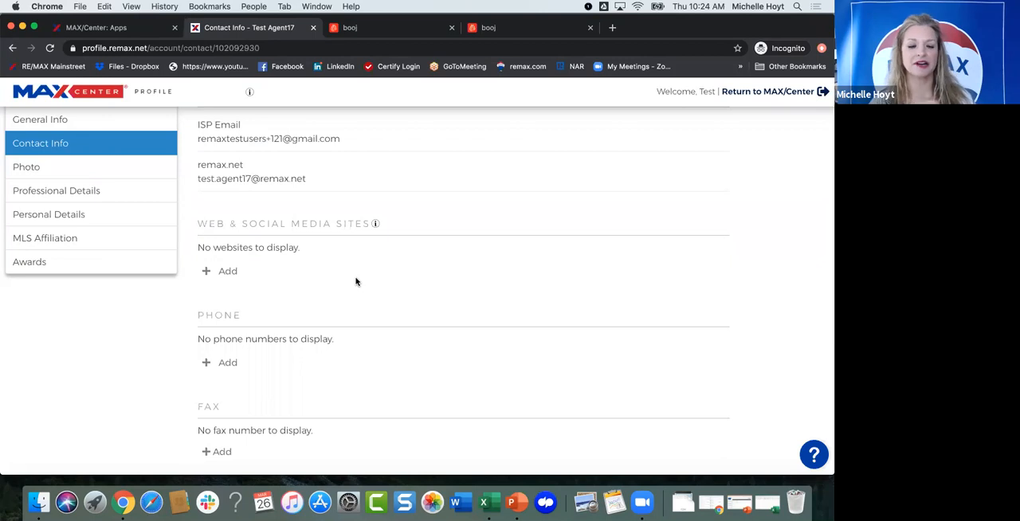
Step: Look over the phone and fax sections of Contact Info, and open the profile's personal photo for editing
scroll(315, 343, "down", 2)
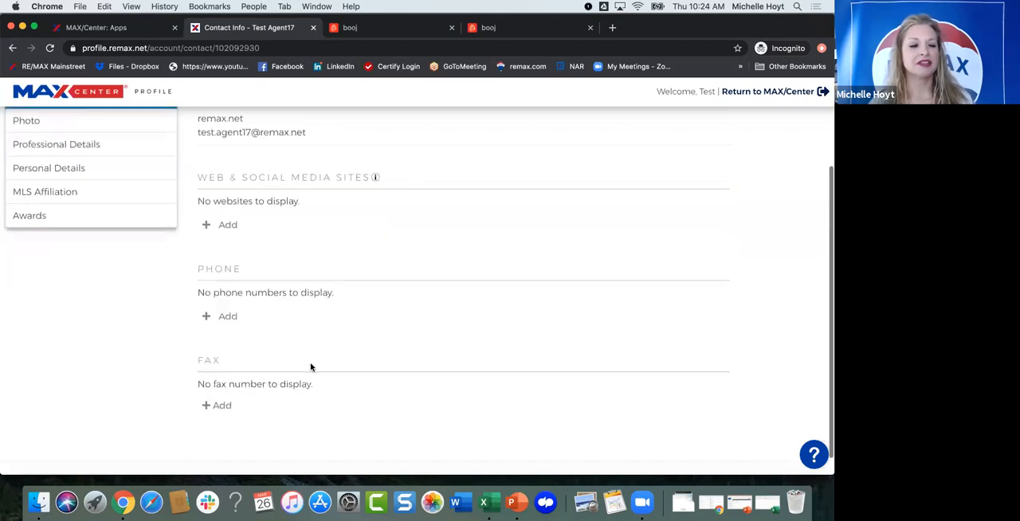
scroll(311, 366, "up", 1)
scroll(37, 239, "up", 3)
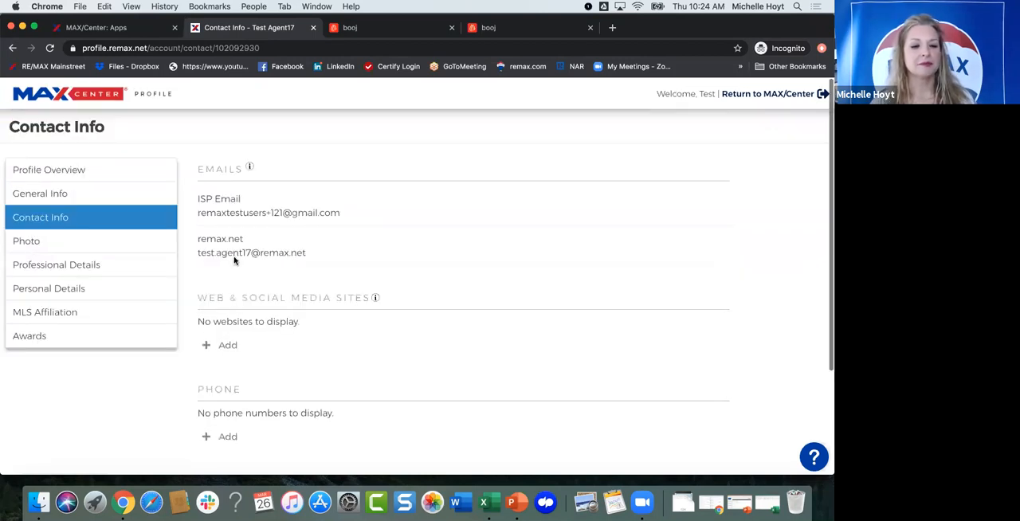
left_click(39, 240)
left_click(227, 228)
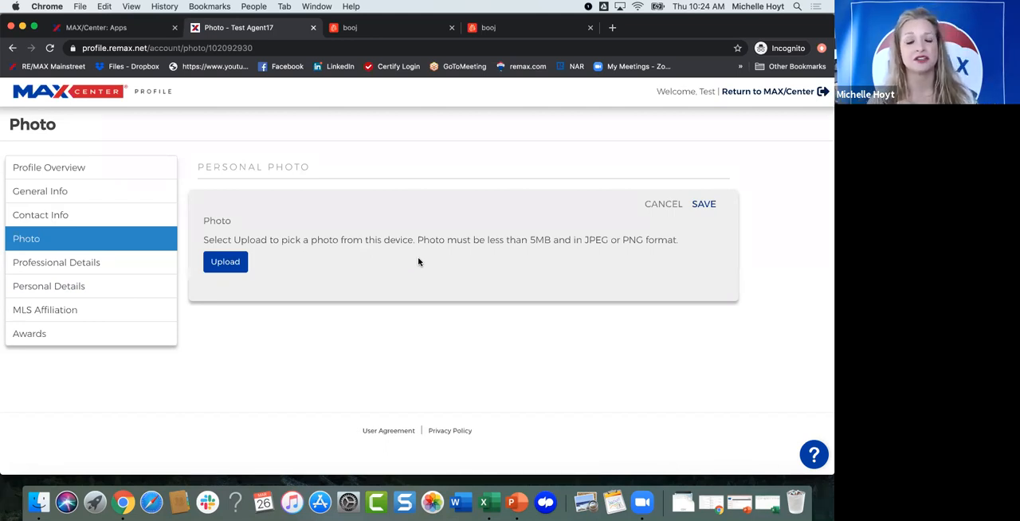
Step: Look over the Professional Details section of the profile, including licenses, specialties, designations and service areas
left_click(92, 264)
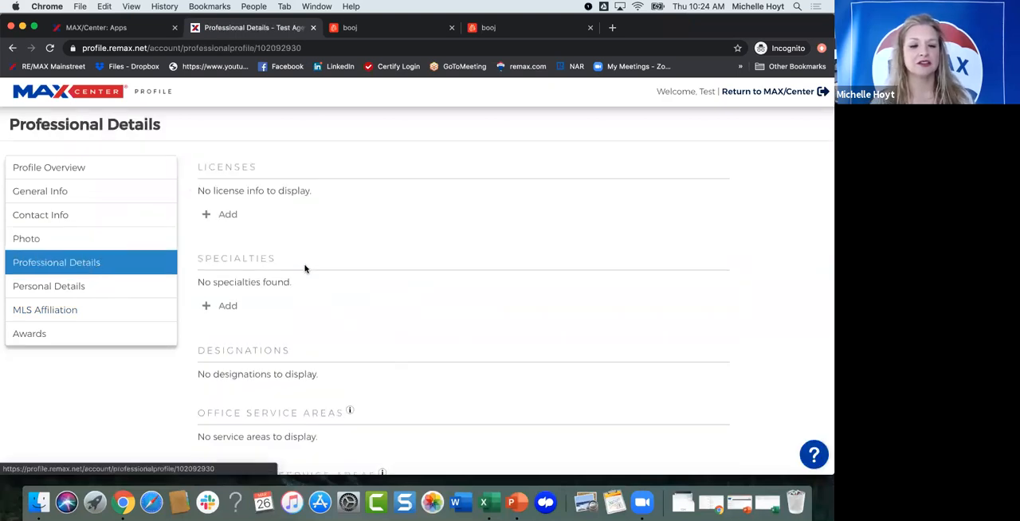
scroll(305, 269, "down", 1)
scroll(305, 268, "down", 3)
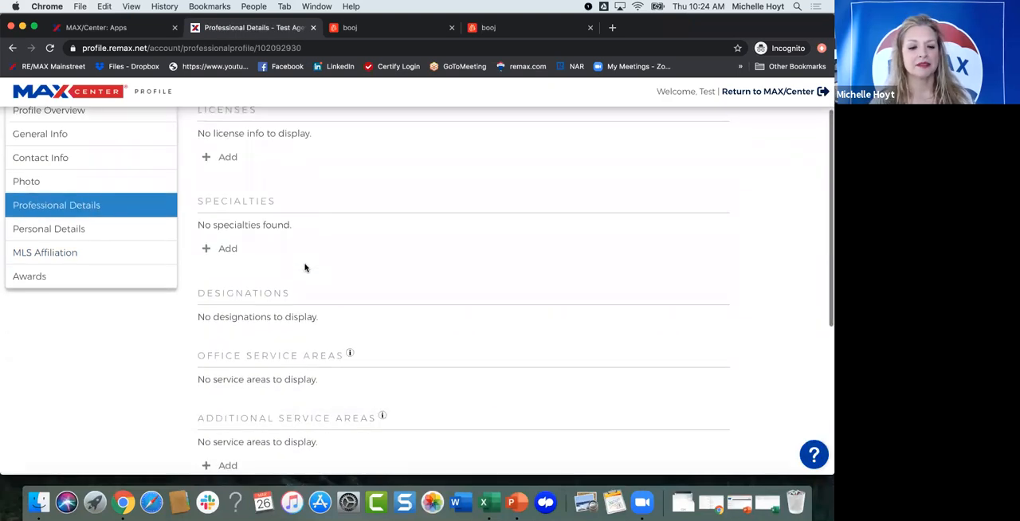
scroll(304, 269, "up", 4)
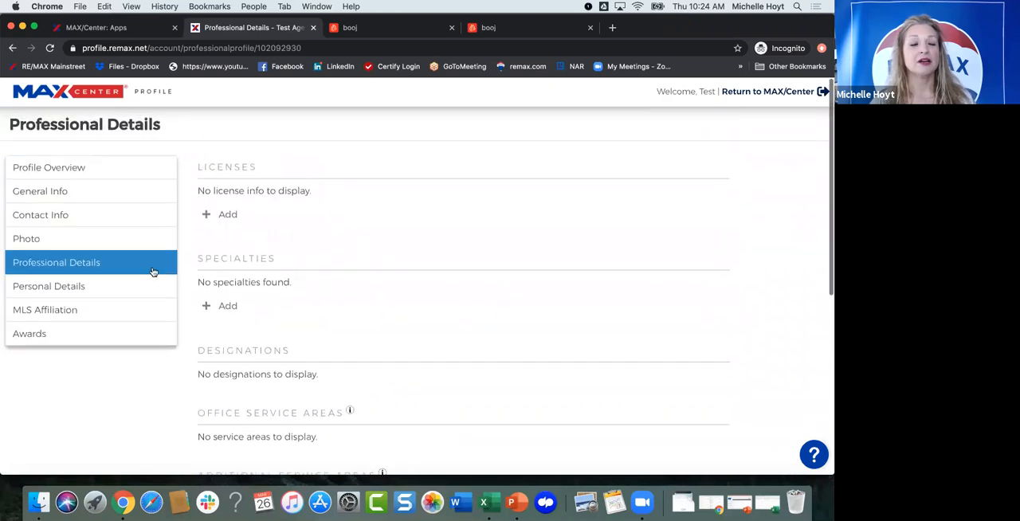
Step: Review Personal Details, opening the biography form and cancelling it, and view the MLS Affiliation section
left_click(64, 287)
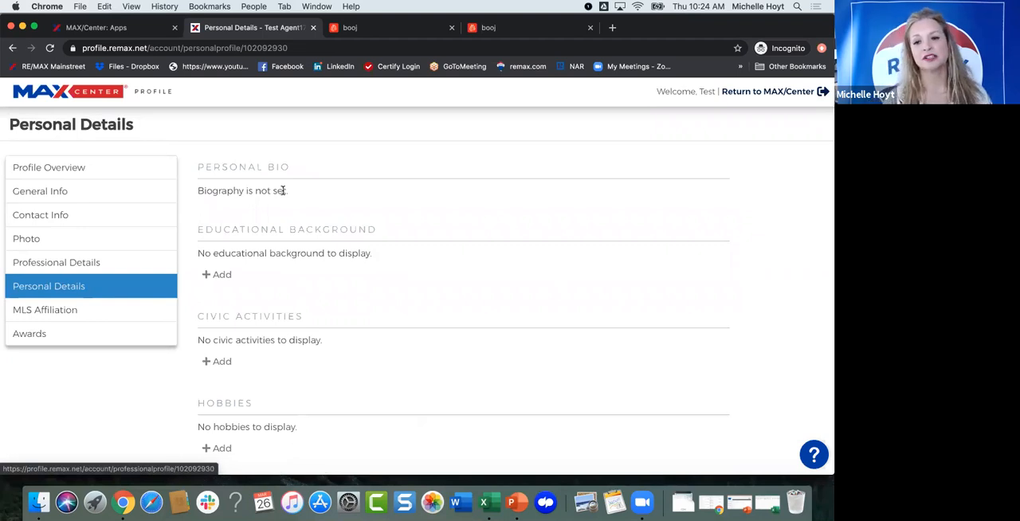
left_click(713, 193)
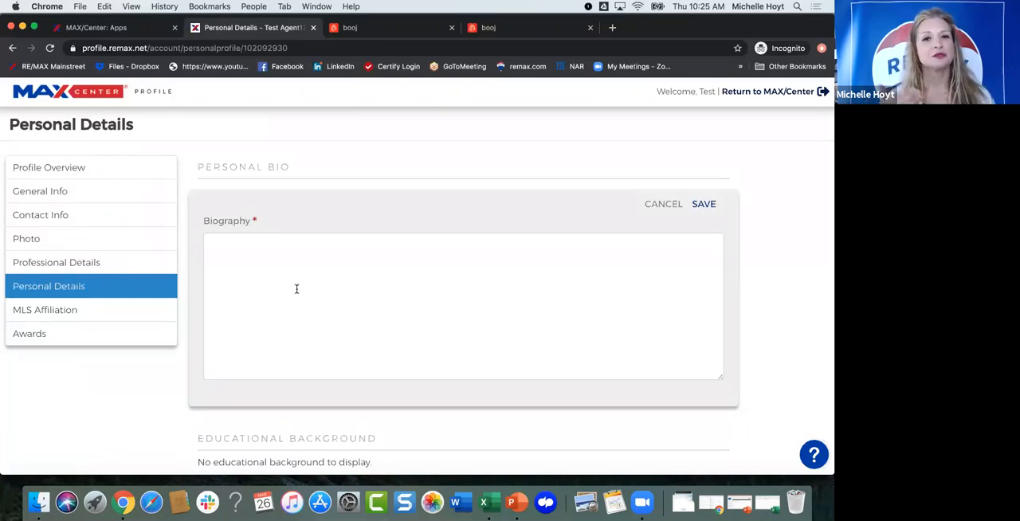
left_click(663, 205)
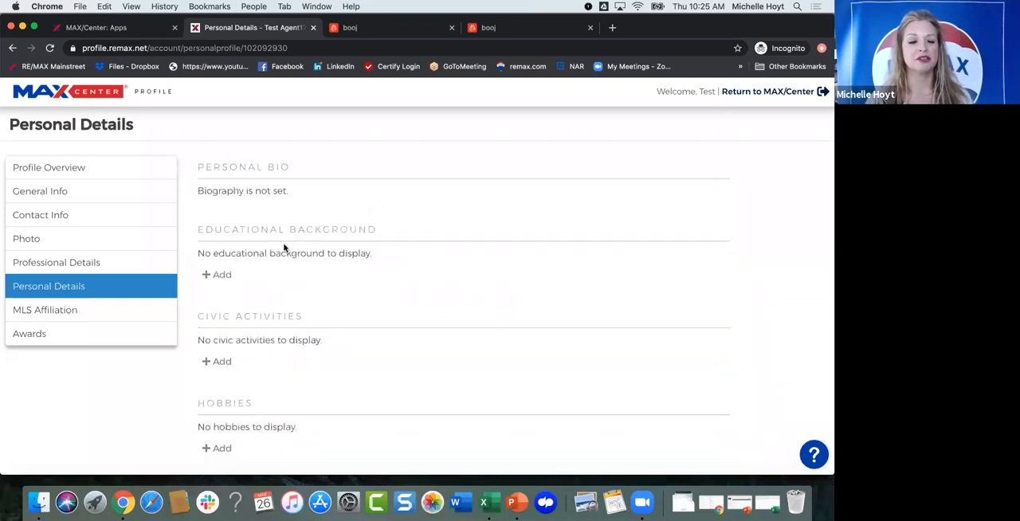
scroll(56, 273, "down", 2)
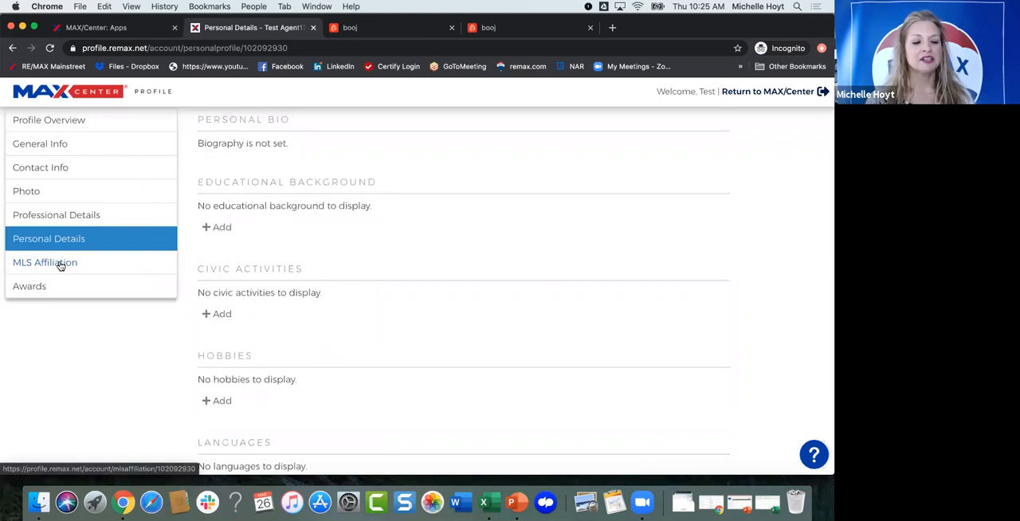
left_click(60, 266)
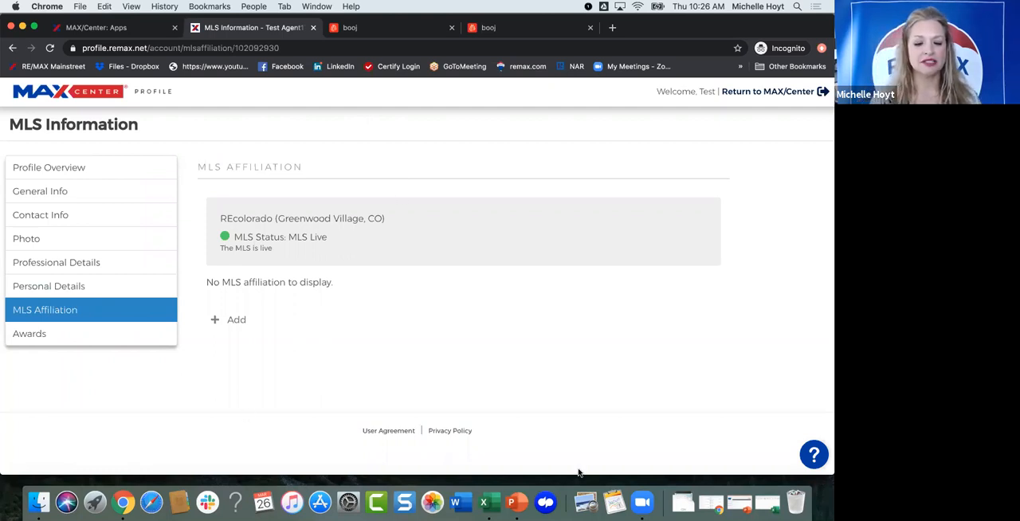
Step: Return to the PowerPoint slideshow, advance to the Agent Websites example, open its linked agent site, and dismiss the location request
key("ctrl+Up")
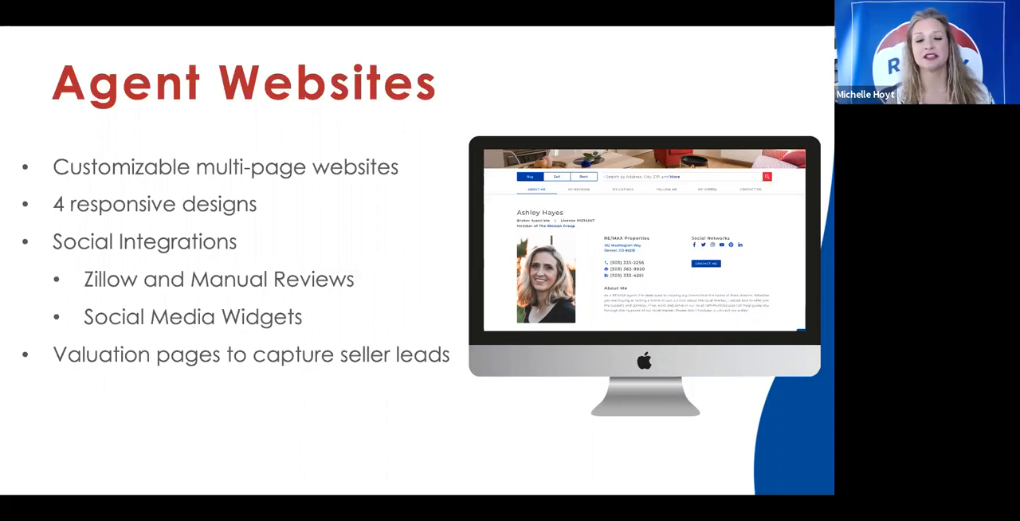
key("Right")
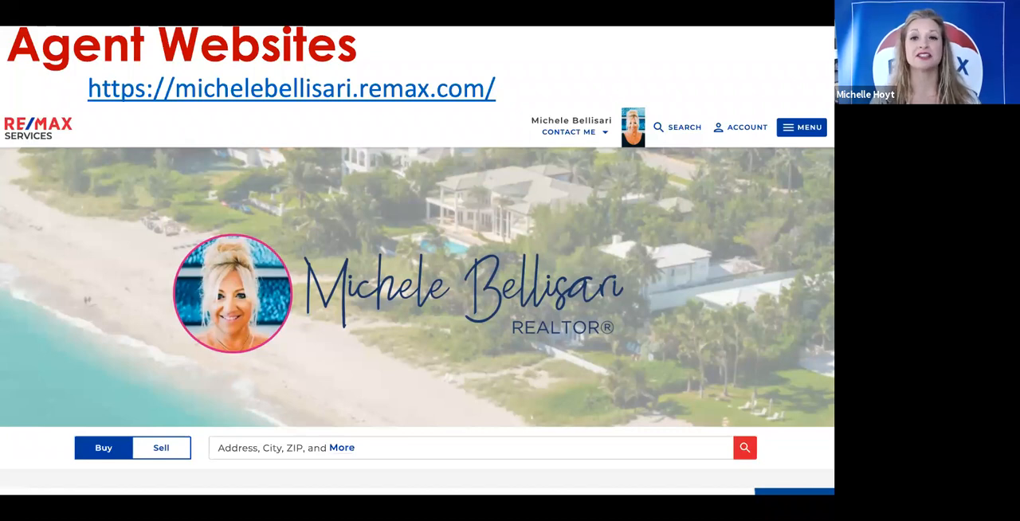
left_click(331, 95)
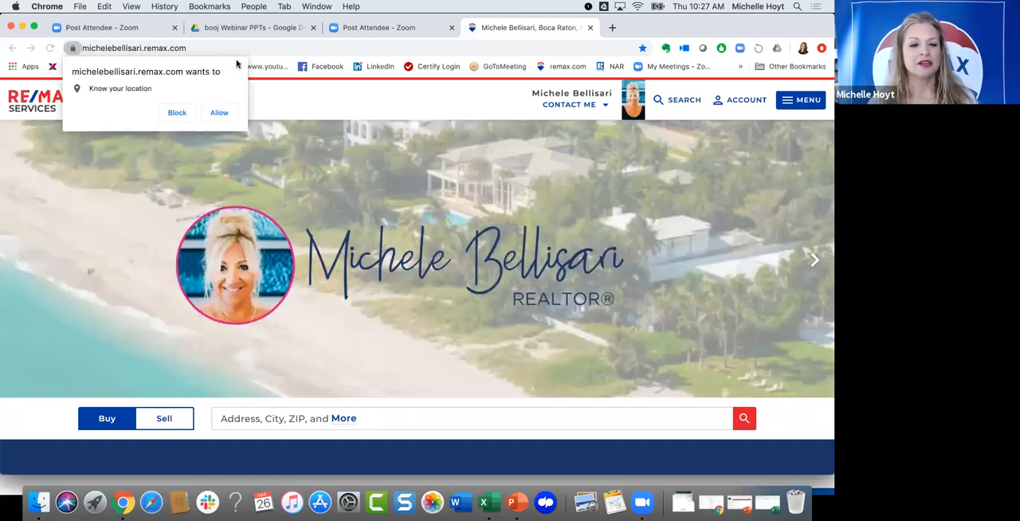
left_click(431, 175)
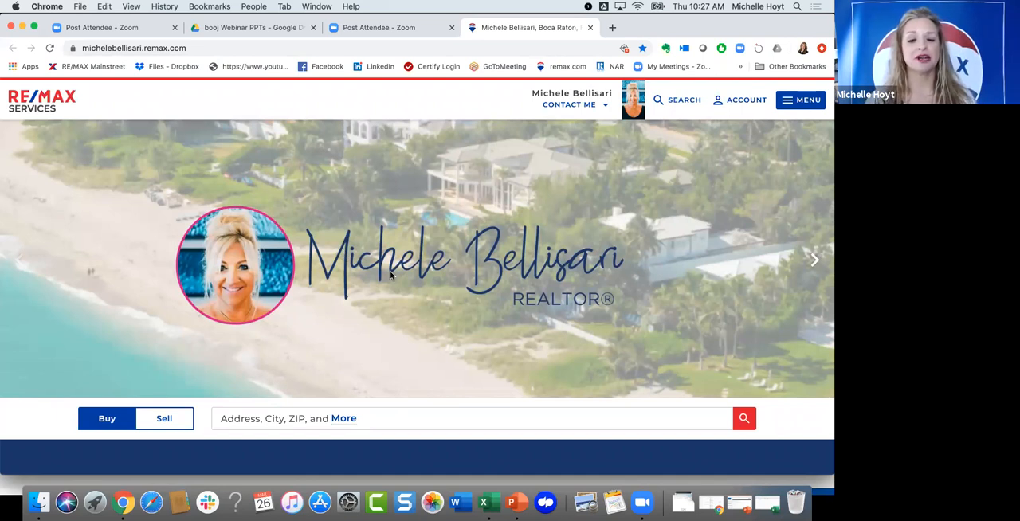
Step: Look over the agent site's home page, including the banner, Featured Listings and the Area Information and Home Search section
scroll(392, 295, "down", 1)
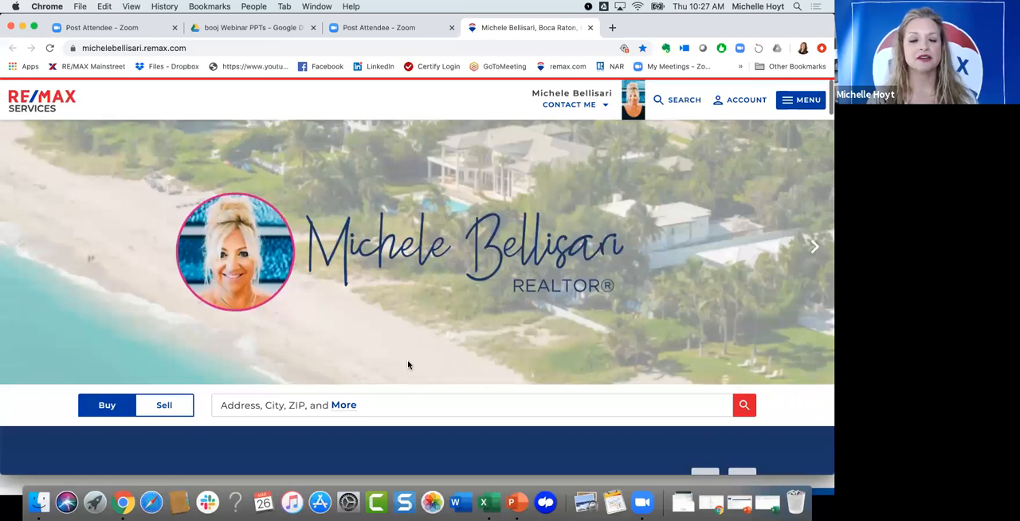
scroll(407, 364, "down", 3)
scroll(407, 365, "down", 4)
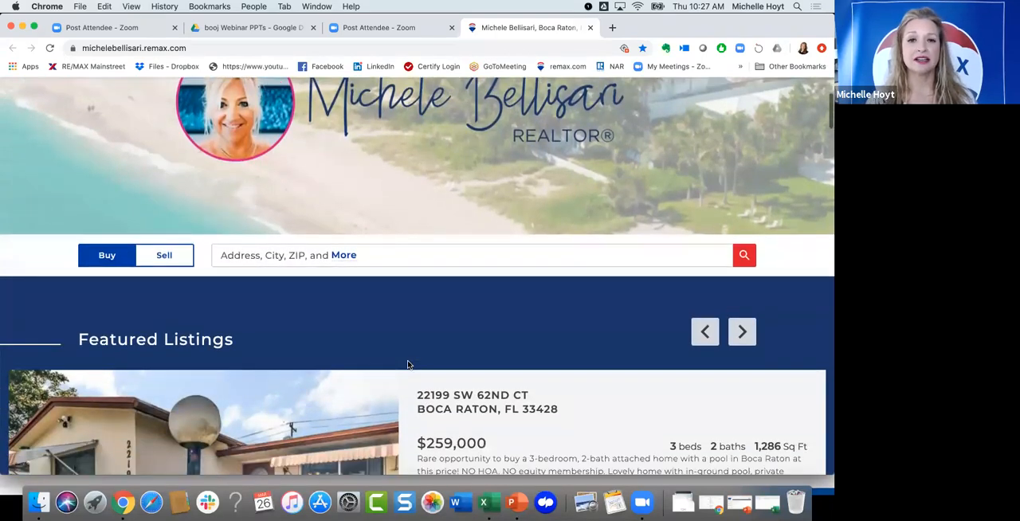
scroll(407, 365, "down", 5)
scroll(408, 364, "down", 2)
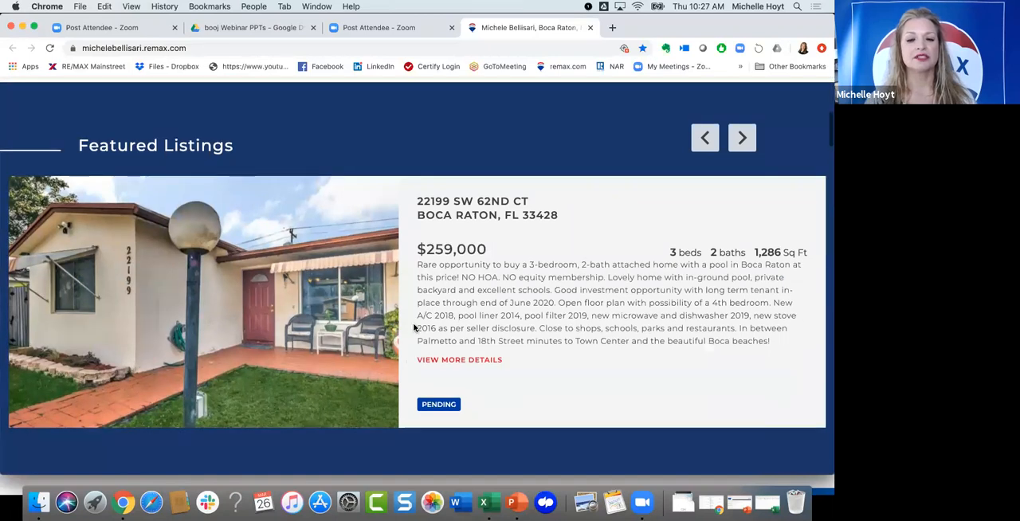
scroll(410, 325, "down", 3)
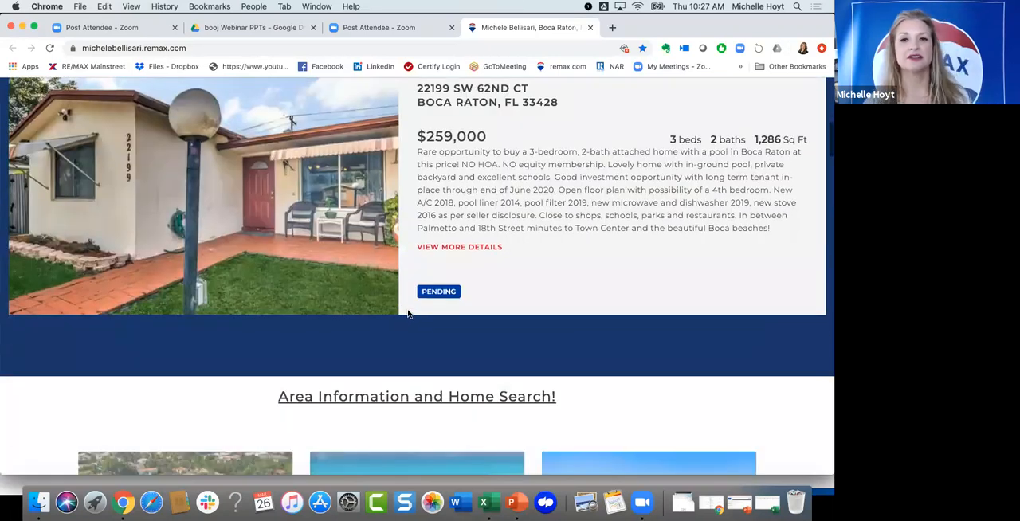
scroll(406, 326, "down", 2)
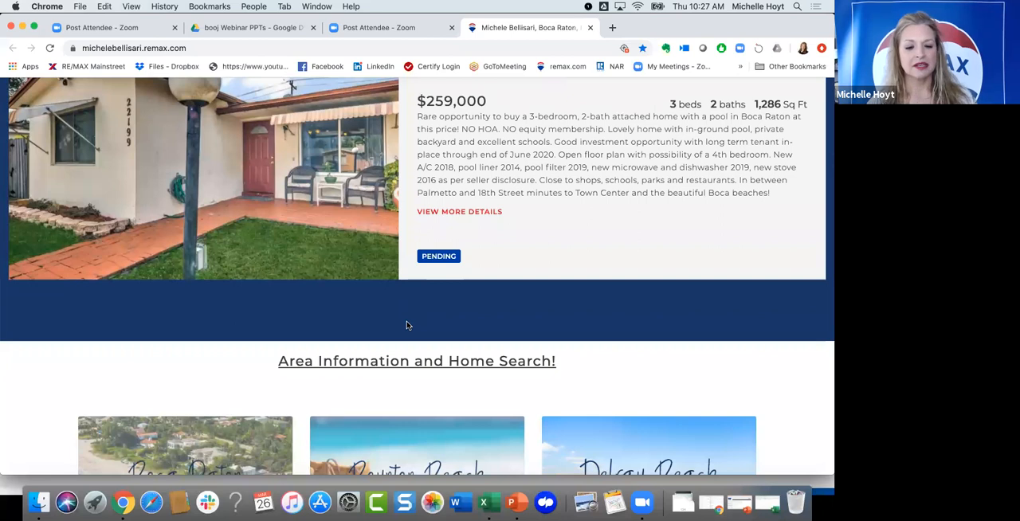
scroll(407, 325, "down", 3)
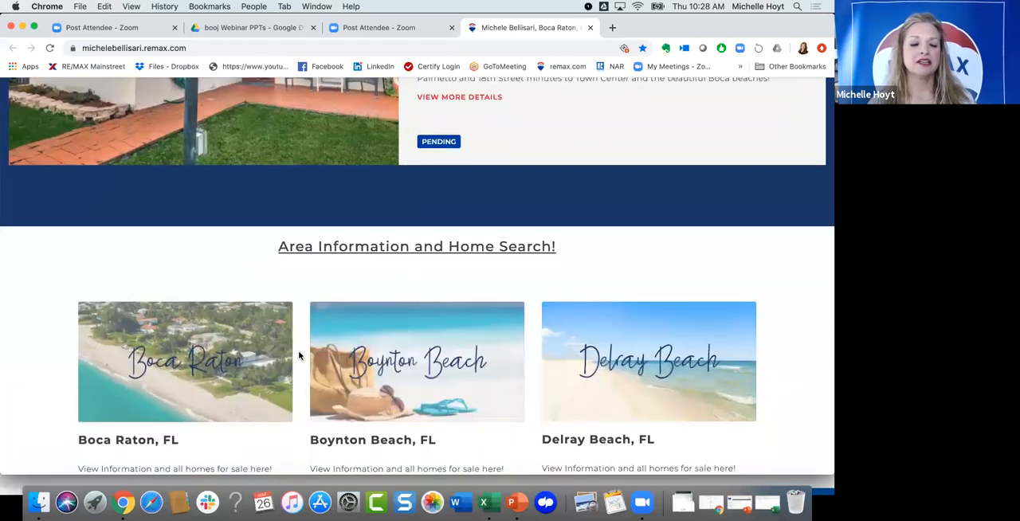
scroll(300, 356, "down", 1)
scroll(305, 365, "down", 2)
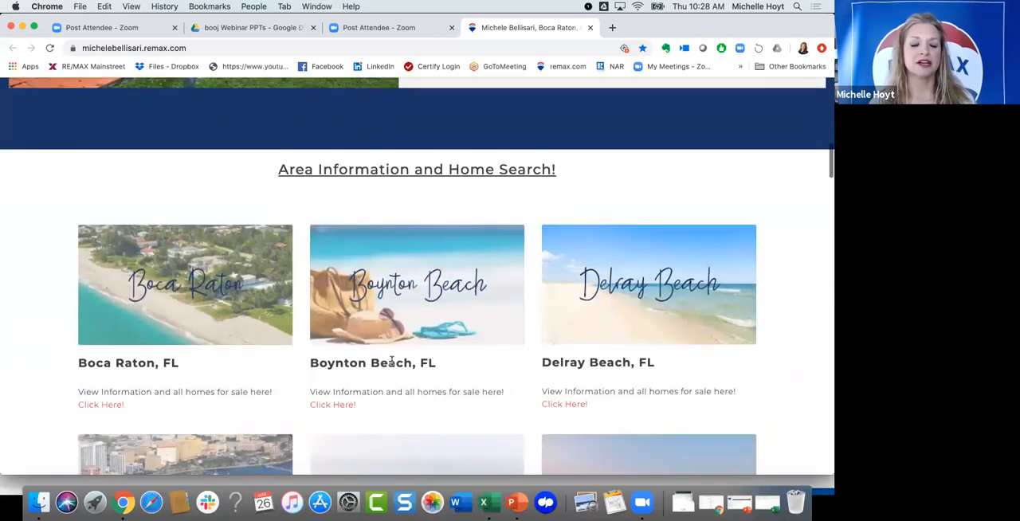
scroll(478, 335, "down", 2)
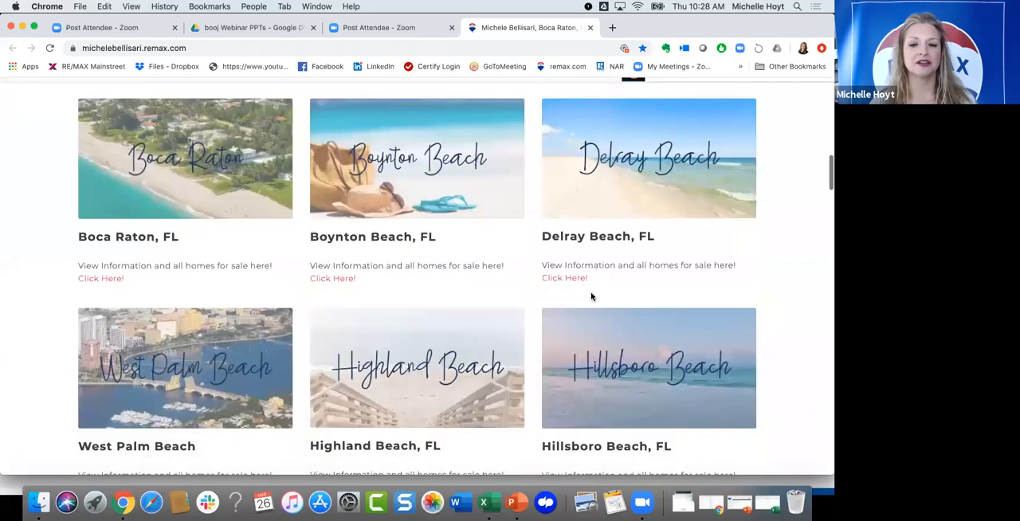
scroll(591, 297, "up", 15)
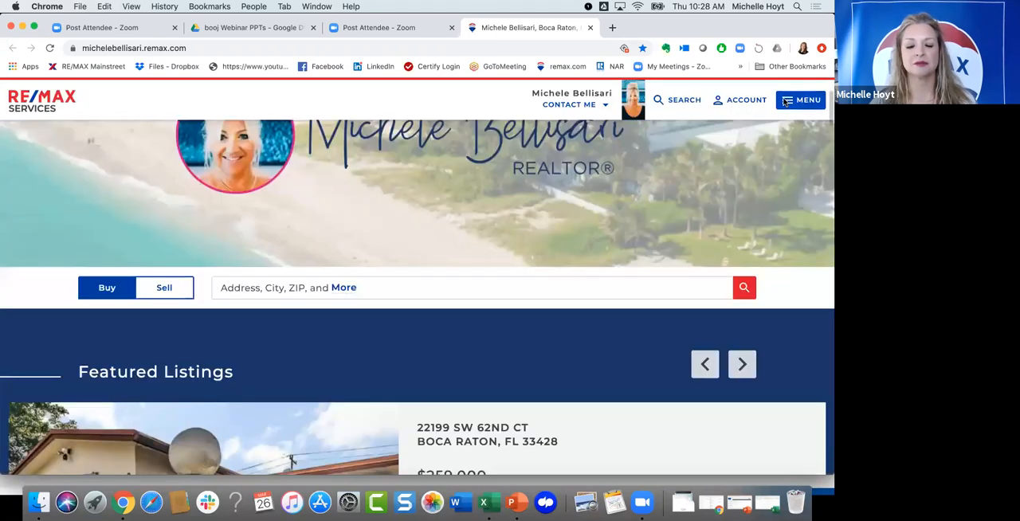
Step: Open the agent site's navigation menu, review its Buy, Sell, Area Information and My Info links, and close it
left_click(785, 101)
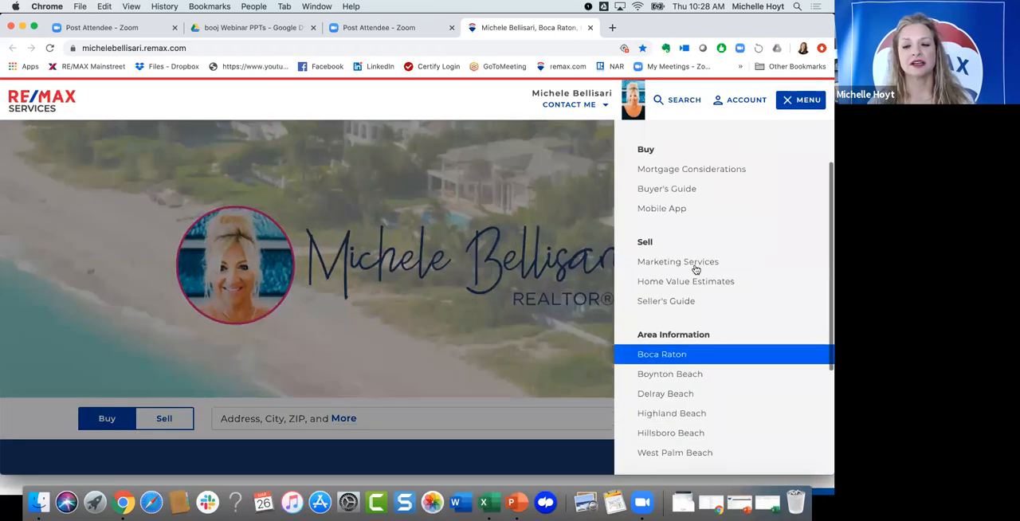
scroll(695, 266, "up", 2)
scroll(683, 343, "down", 5)
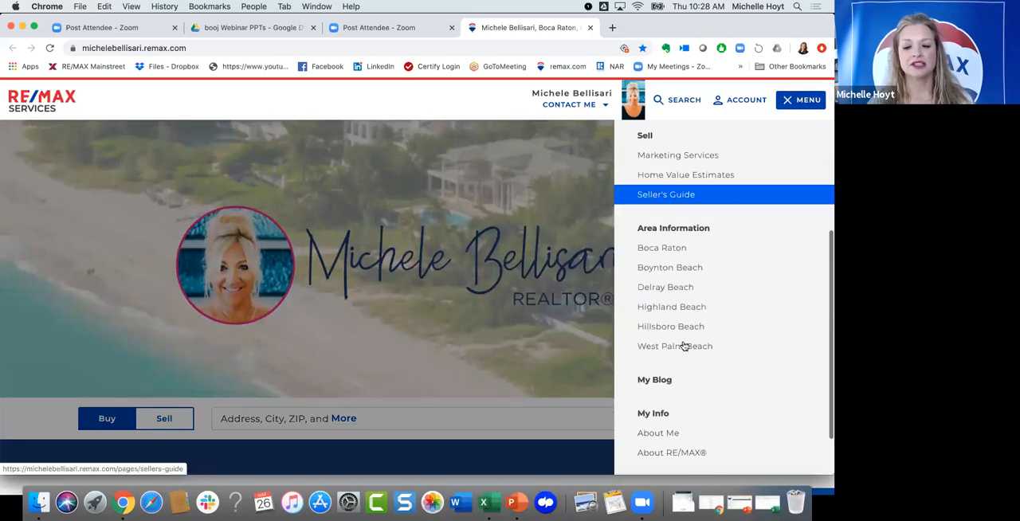
scroll(687, 289, "up", 5)
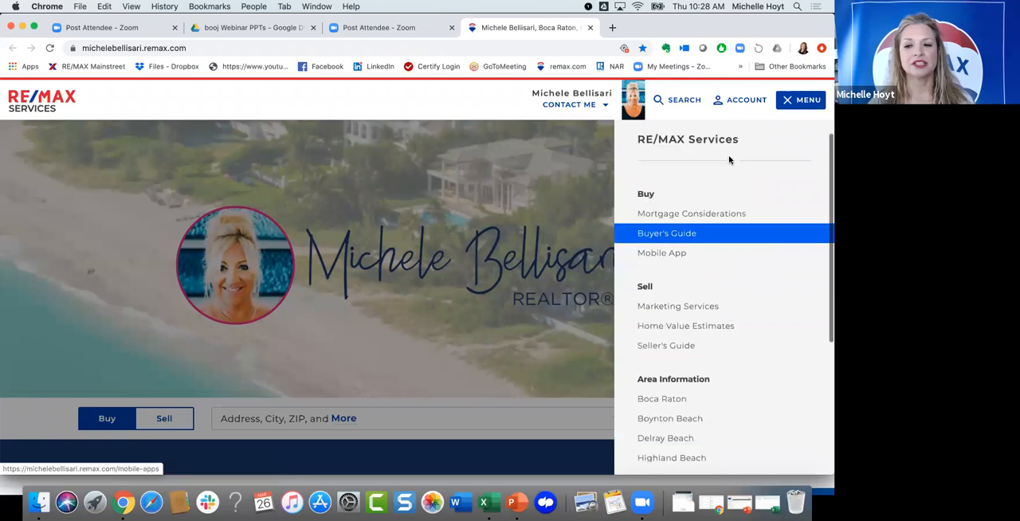
left_click(789, 101)
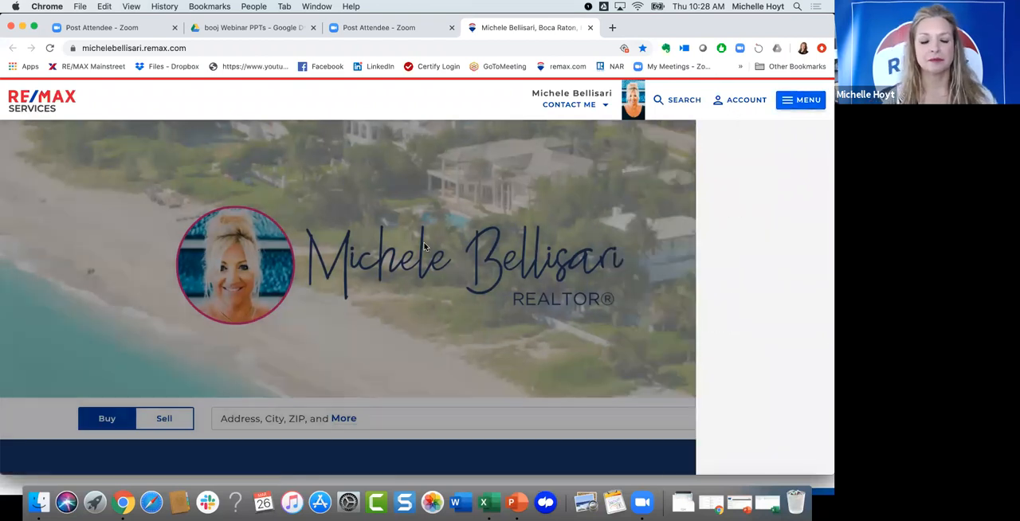
Step: Review the home page's city cards and the embedded Boca Raton & South Florida Lifestyle & Media video
scroll(403, 266, "down", 8)
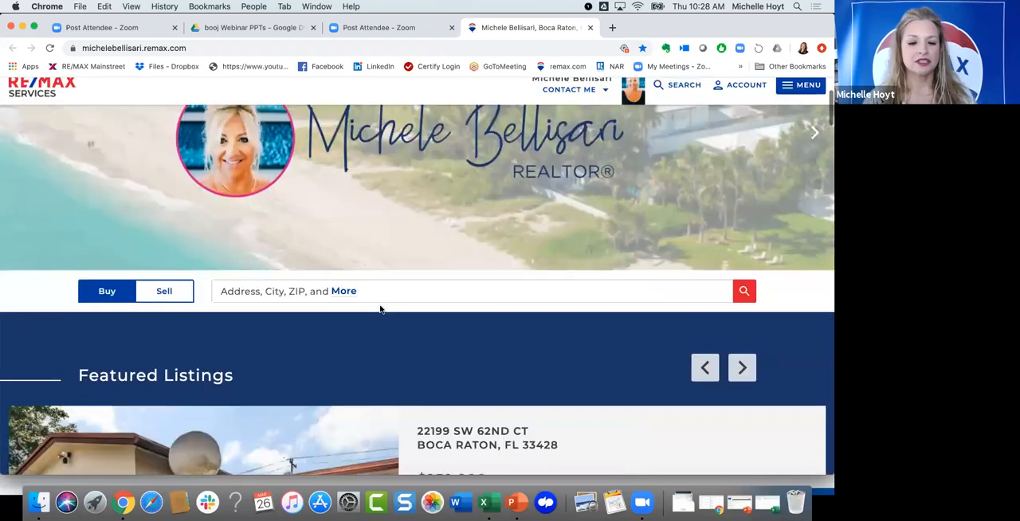
scroll(380, 309, "down", 8)
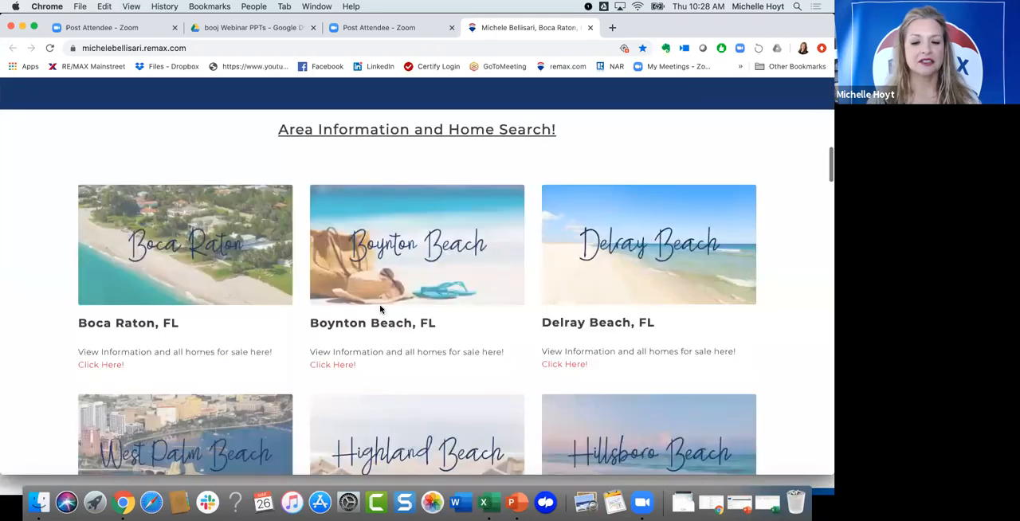
scroll(380, 310, "down", 15)
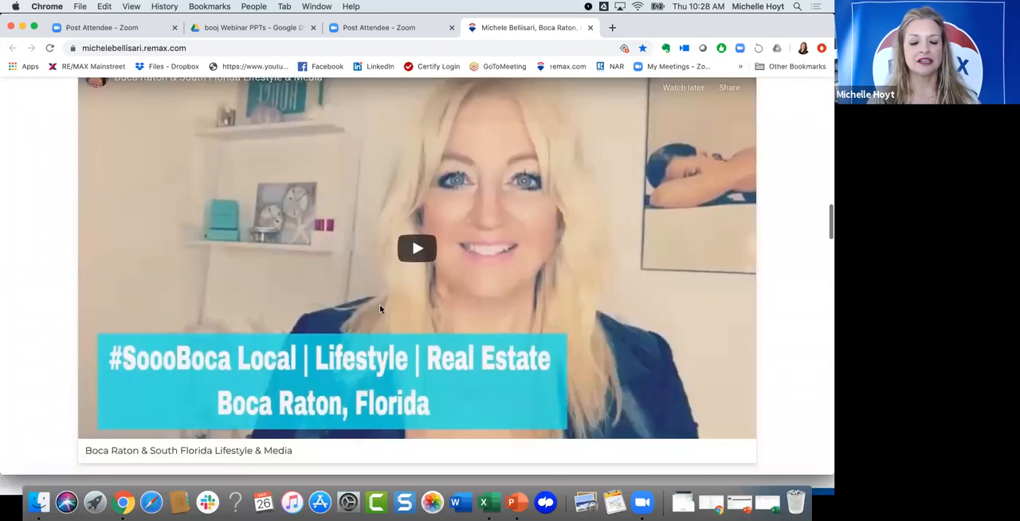
scroll(380, 310, "up", 1)
scroll(378, 292, "down", 1)
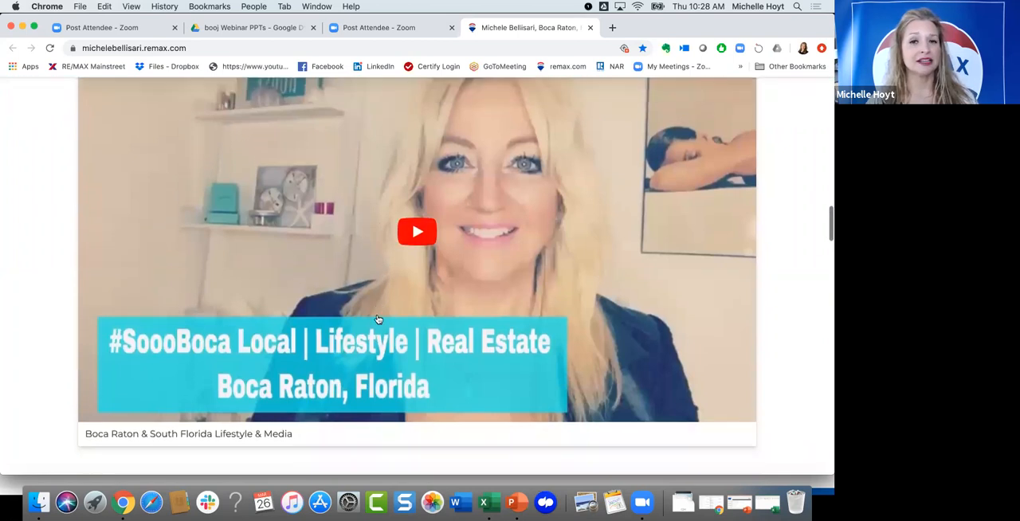
scroll(381, 311, "down", 2)
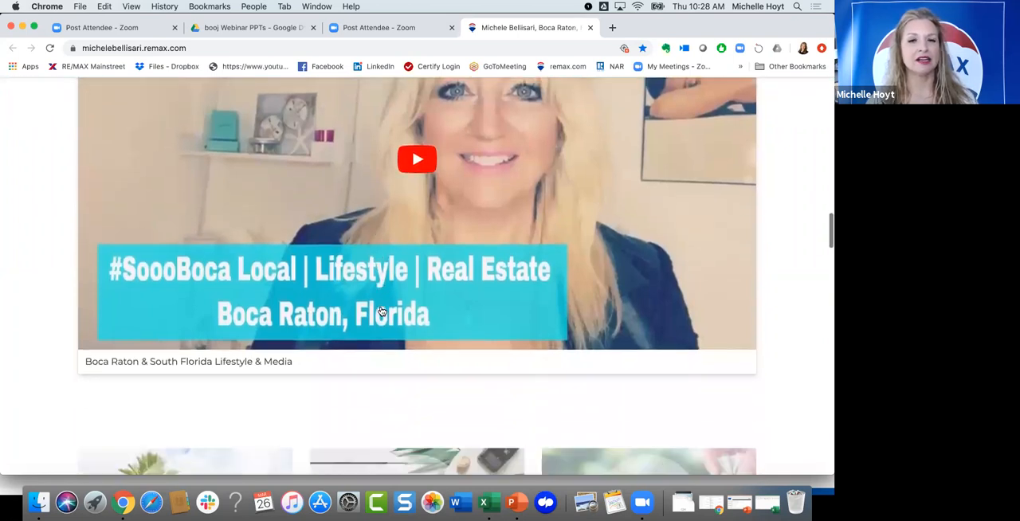
scroll(382, 312, "down", 2)
scroll(382, 312, "down", 5)
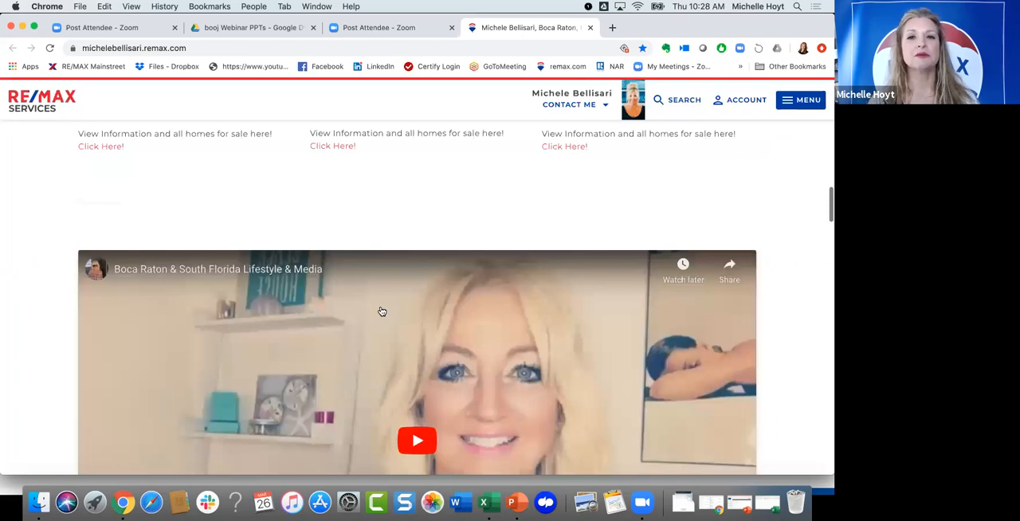
scroll(381, 312, "up", 15)
Step: Open the Boca Raton, FL area page and look over its map, home search link, description and videos
scroll(394, 270, "down", 3)
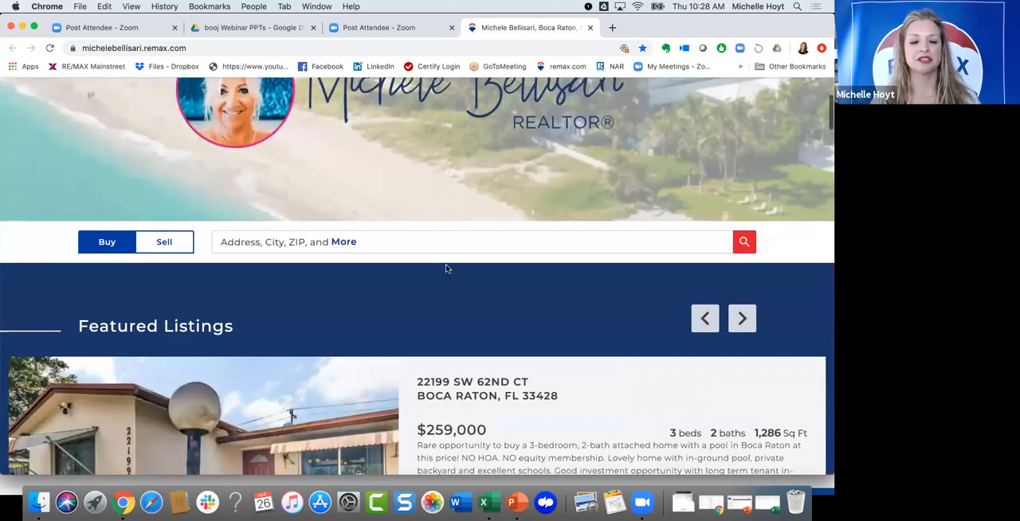
scroll(447, 269, "down", 10)
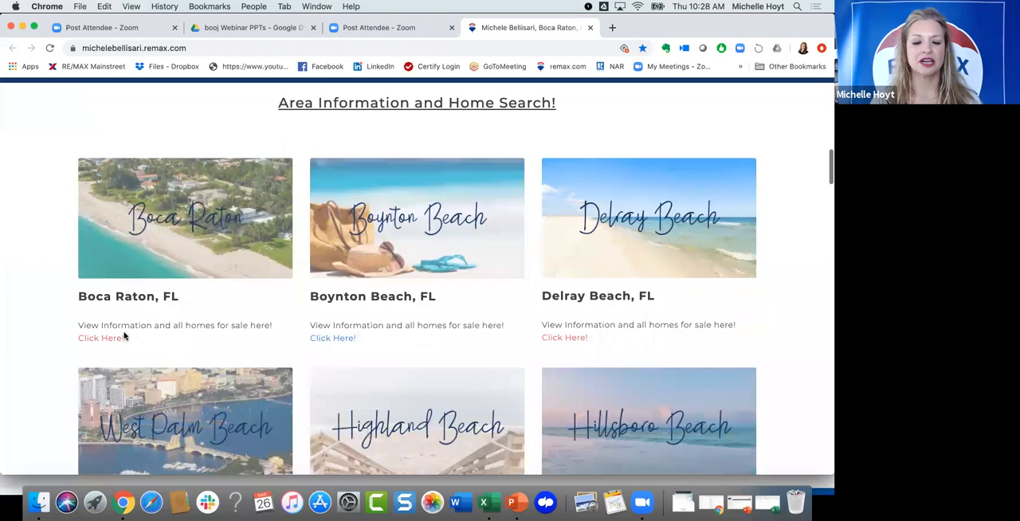
left_click(99, 338)
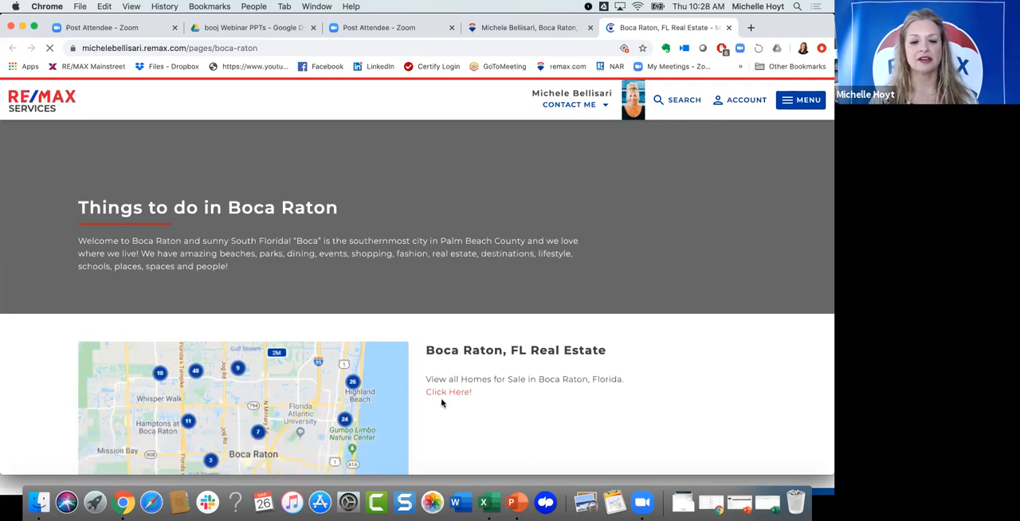
scroll(462, 359, "down", 2)
scroll(492, 313, "down", 1)
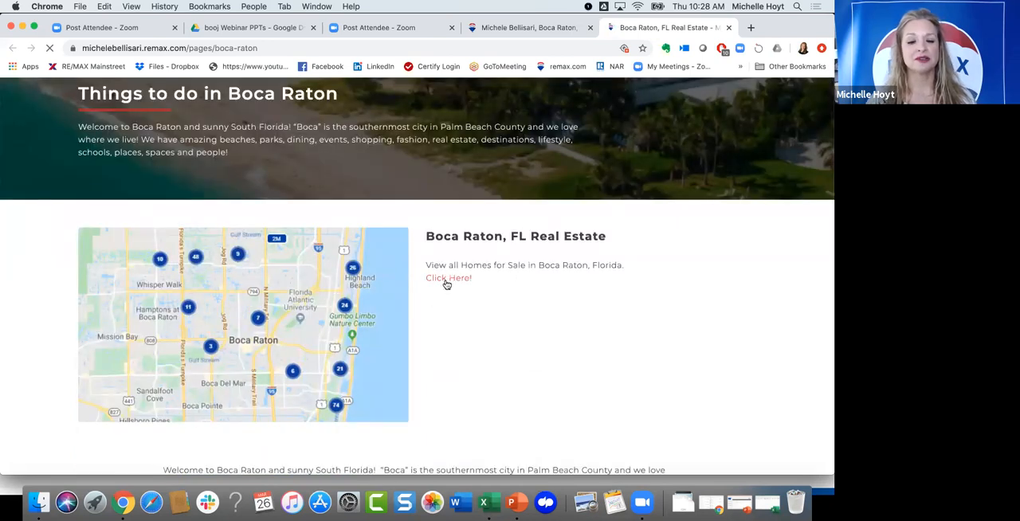
scroll(439, 367, "down", 4)
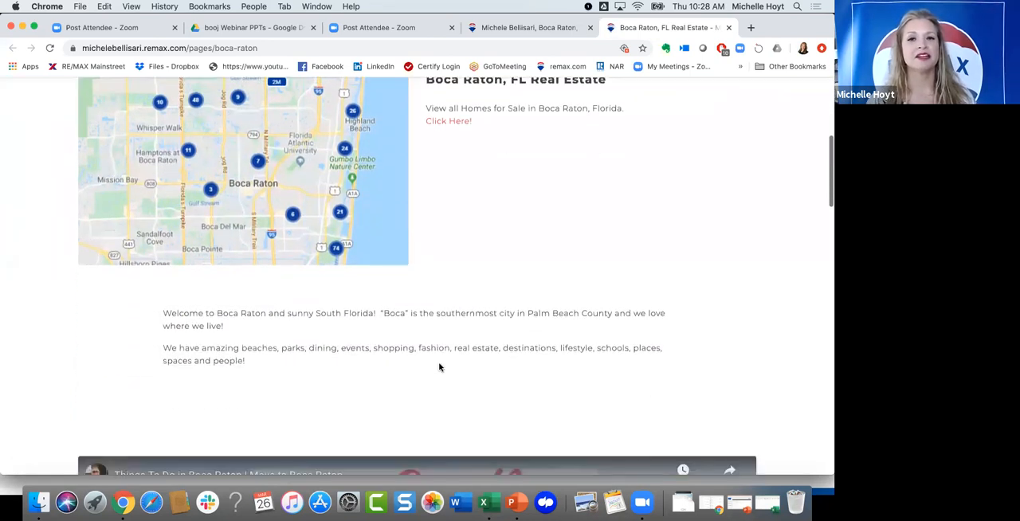
scroll(438, 363, "down", 4)
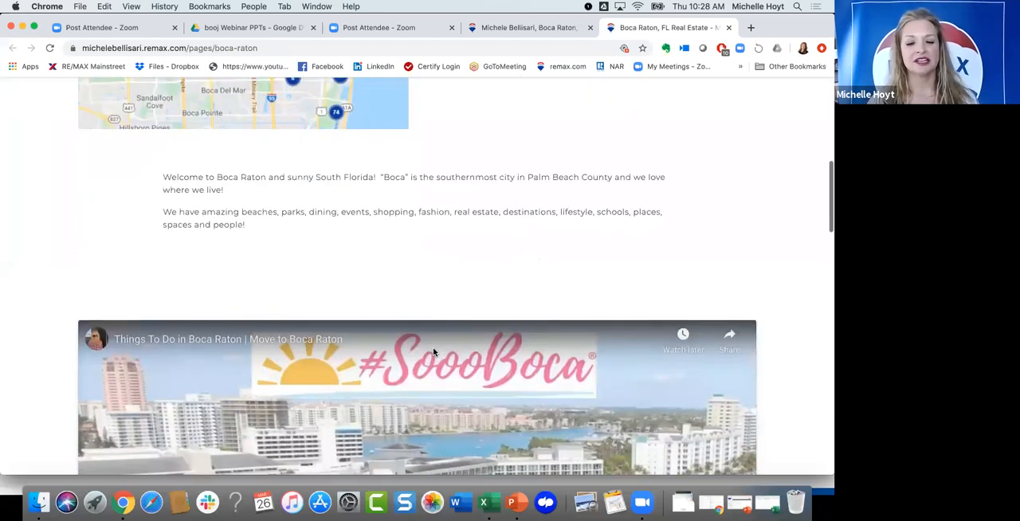
scroll(446, 330, "down", 3)
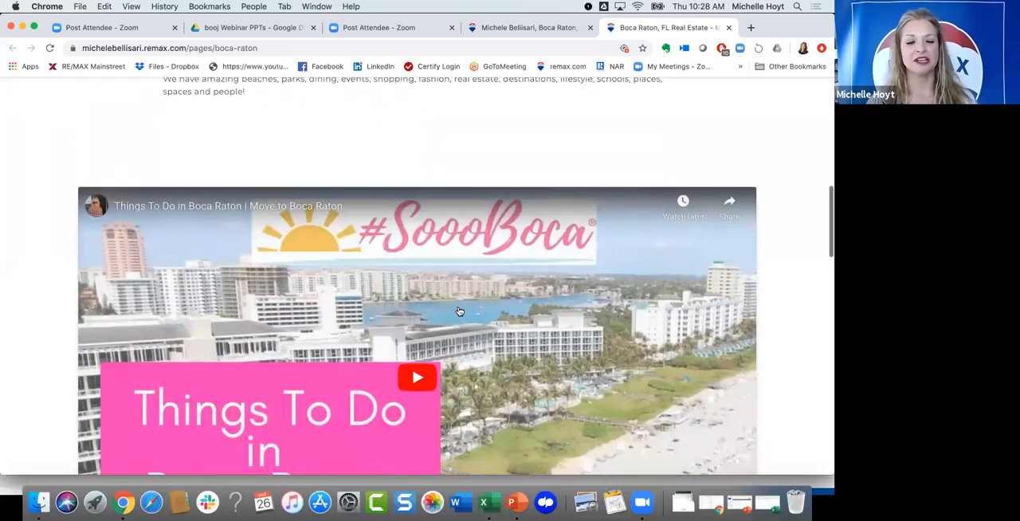
scroll(459, 311, "down", 9)
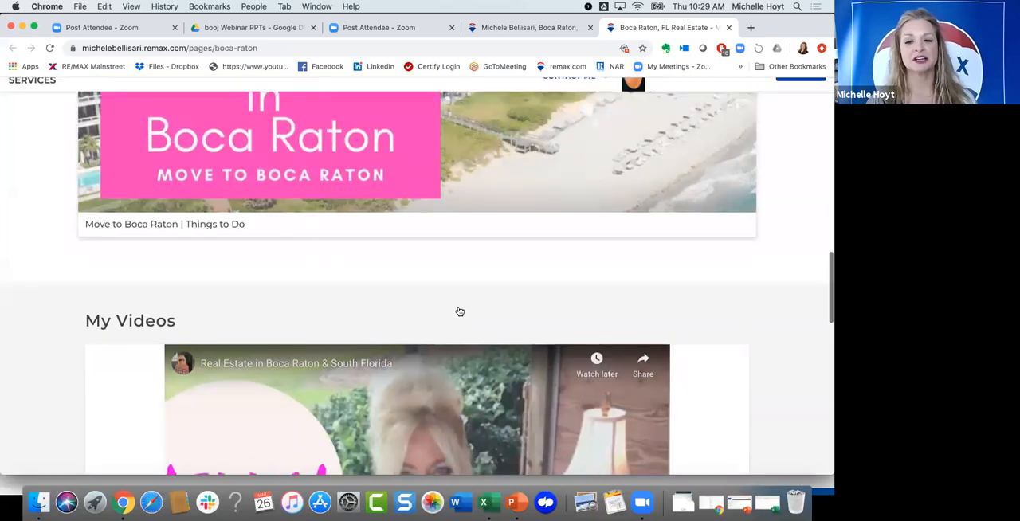
scroll(459, 310, "up", 15)
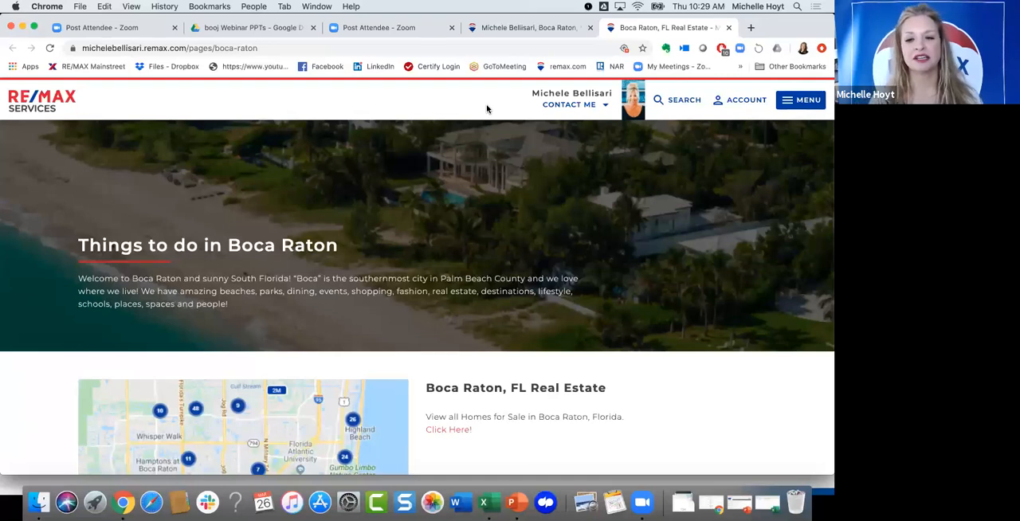
Step: Switch to the incognito Chrome window holding the MAX/Center pages and open a new tab there
left_click(749, 30)
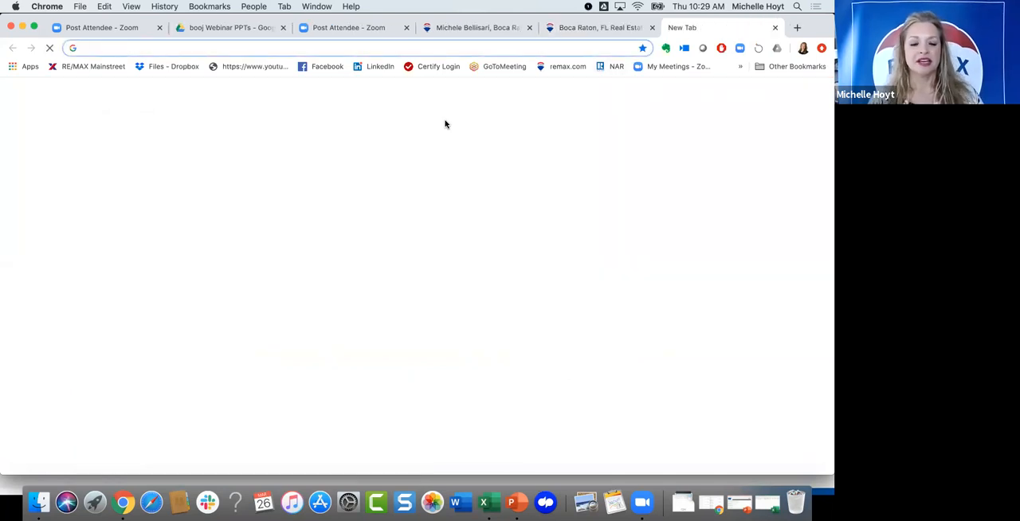
type("tu")
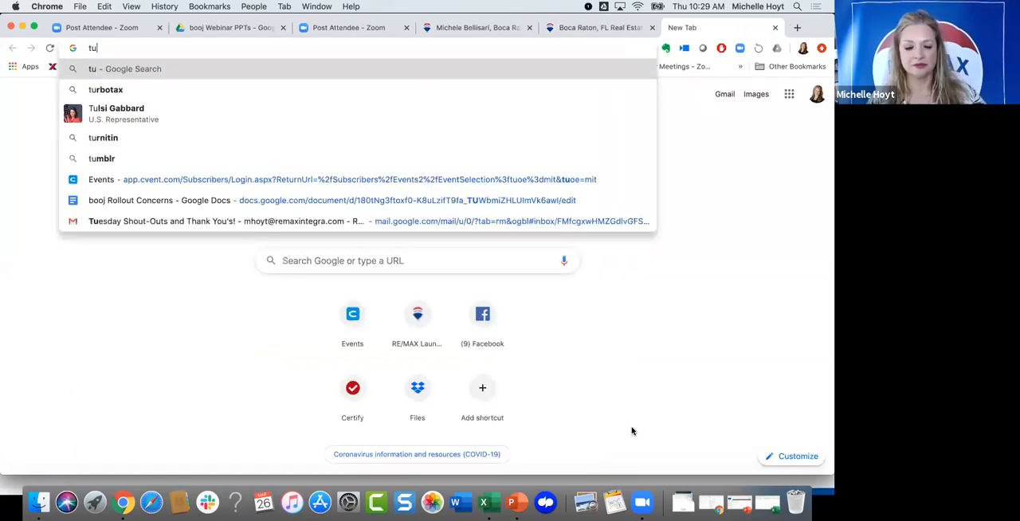
key("ctrl+Up")
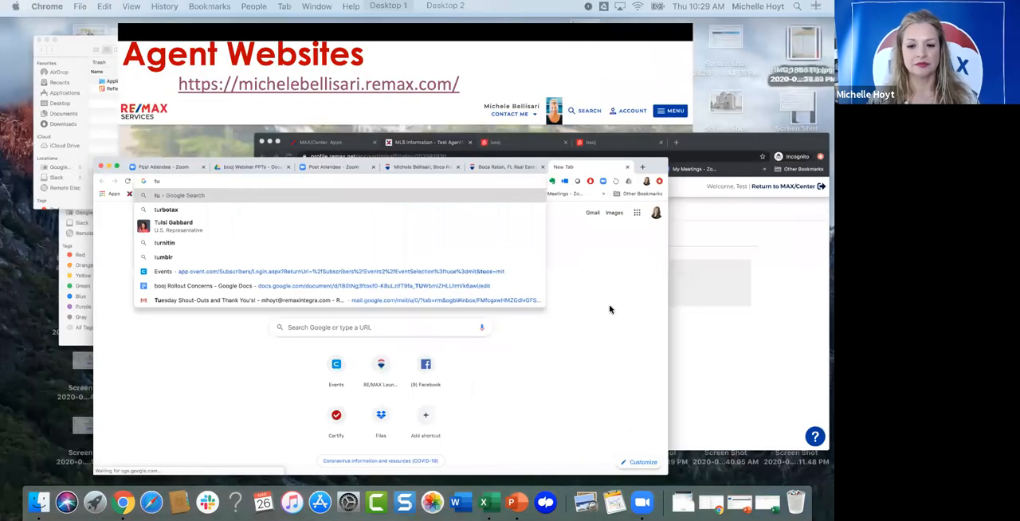
left_click(612, 302)
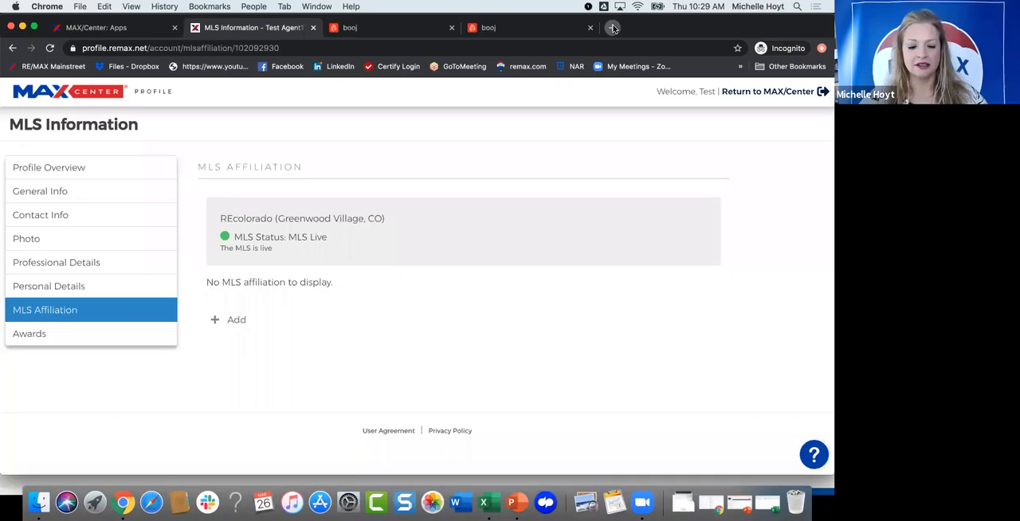
left_click(612, 27)
type("turr")
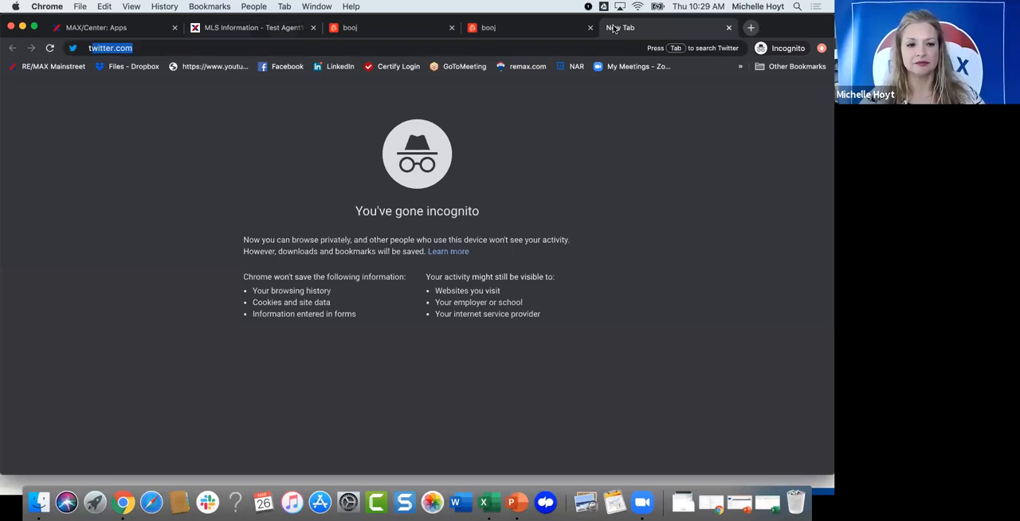
key("BackSpace")
key("BackSpace")
key("BackSpace")
key("BackSpace")
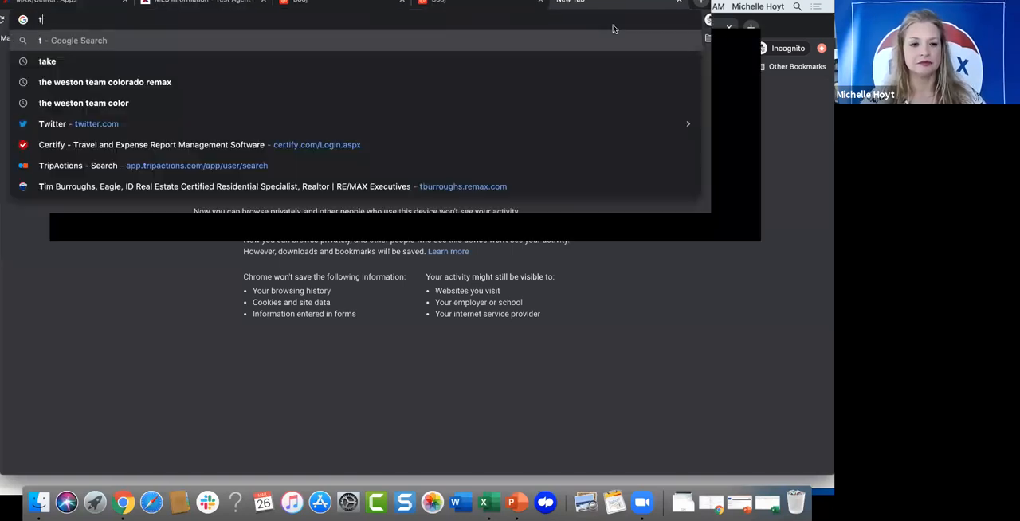
type("b")
key("BackSpace")
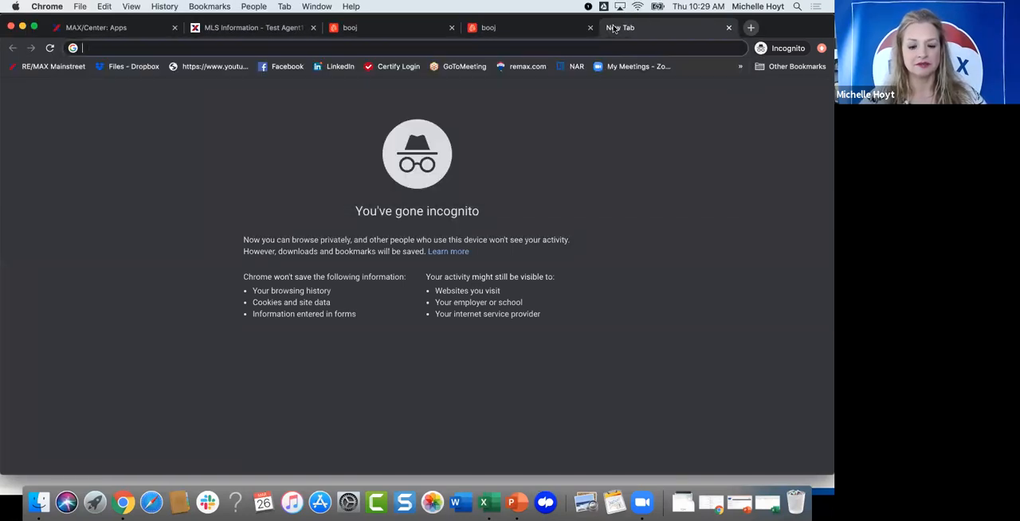
Step: Open the RE/MAX Executives agent's sample website for Eagle, Idaho, and dismiss its location request
type("t")
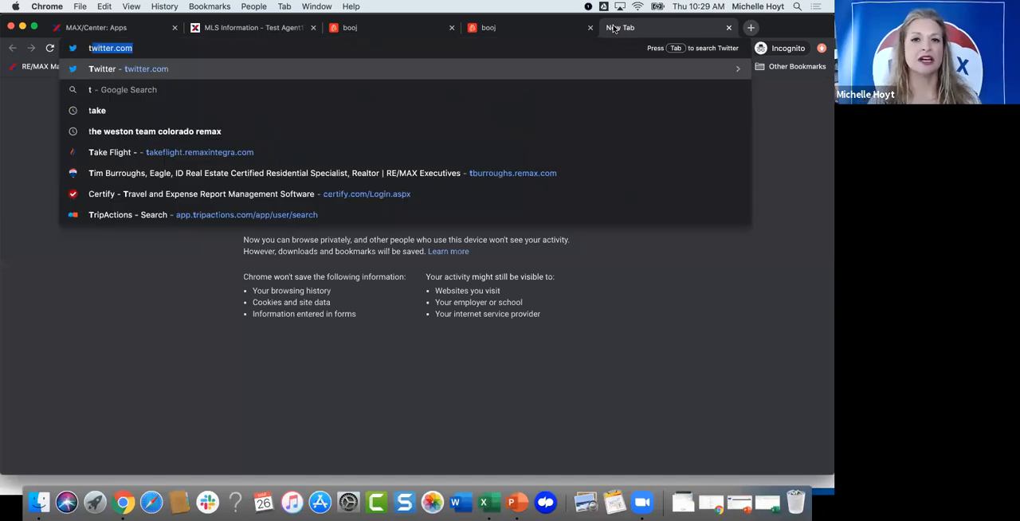
type("burroughs.remax.com")
key("Return")
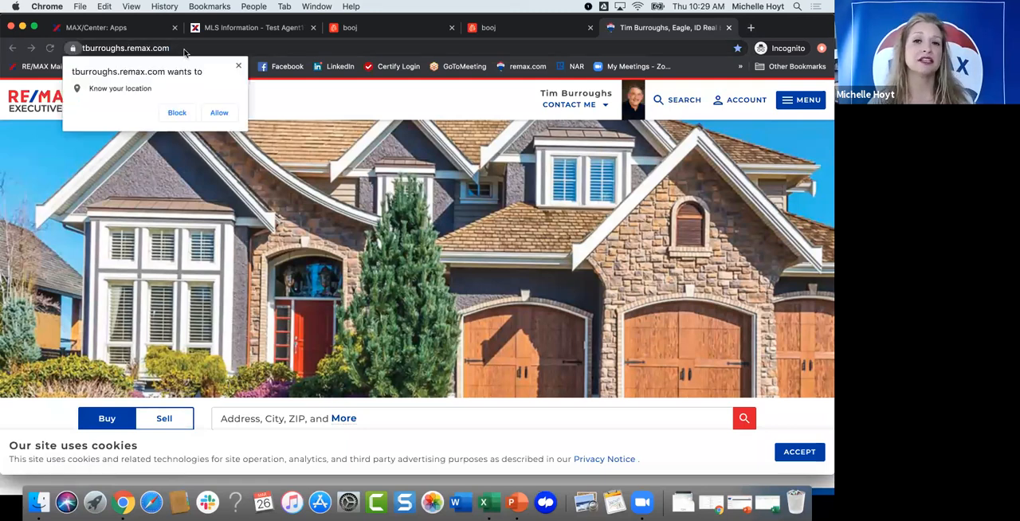
left_click(239, 66)
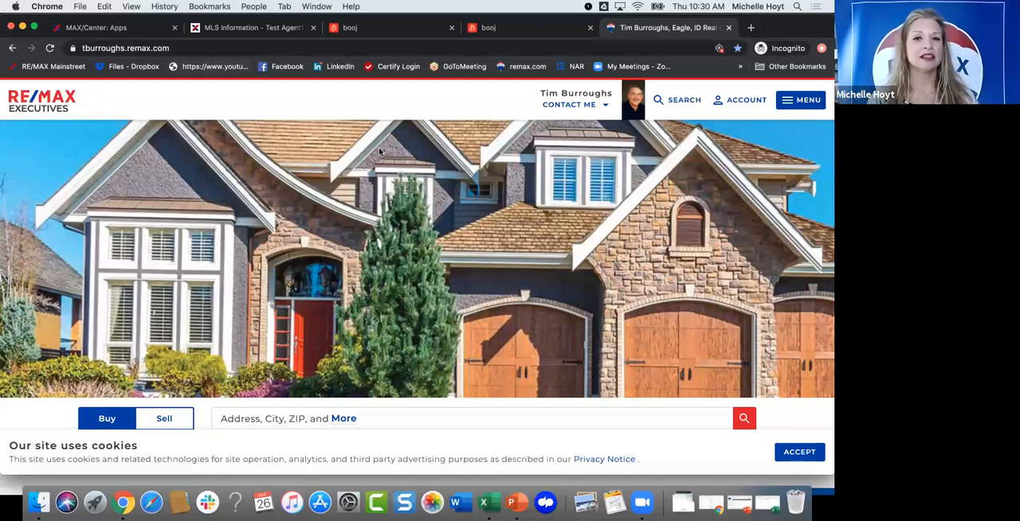
Step: Review the sample agent's home page, from the property search to the profile, contact details and About Me text
scroll(369, 188, "down", 1)
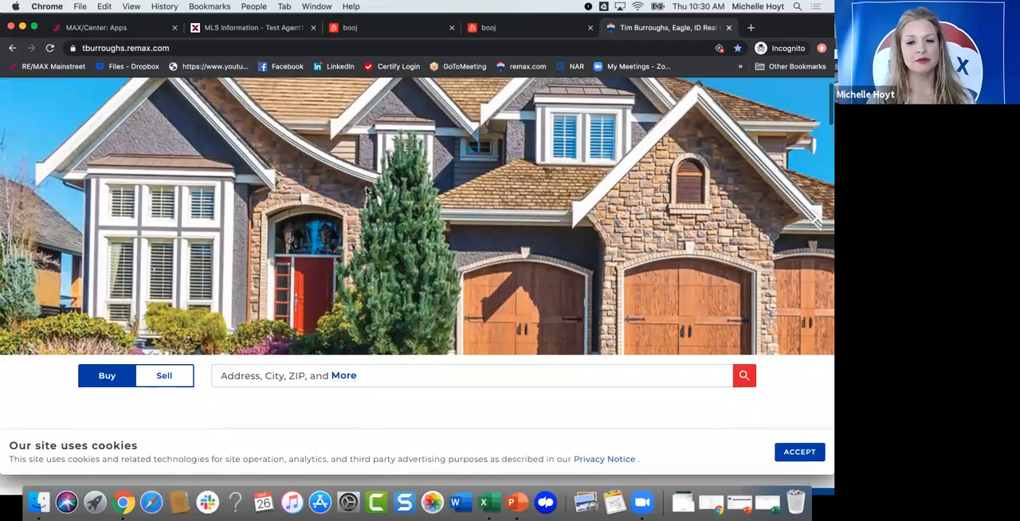
scroll(375, 199, "down", 2)
scroll(385, 208, "down", 3)
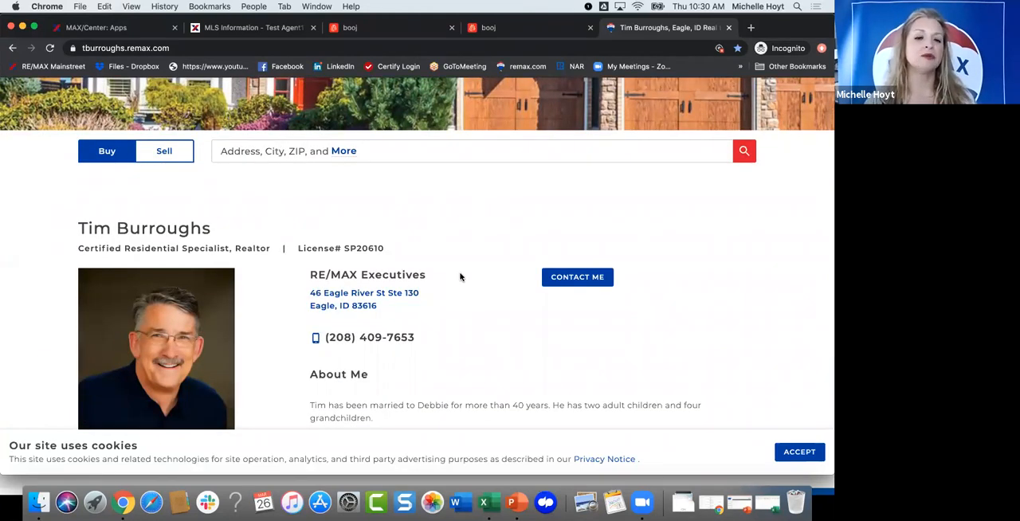
scroll(449, 296, "down", 2)
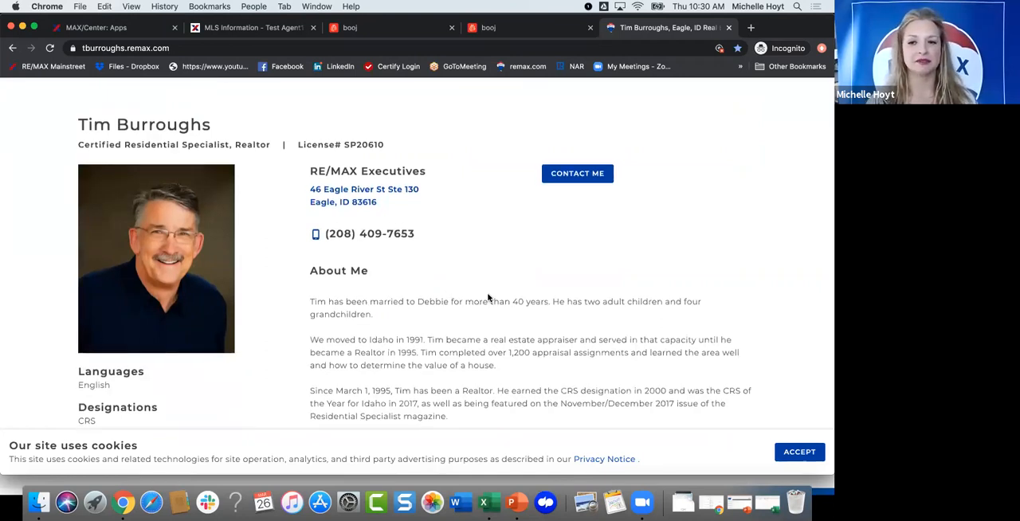
scroll(460, 271, "down", 4)
scroll(459, 272, "down", 2)
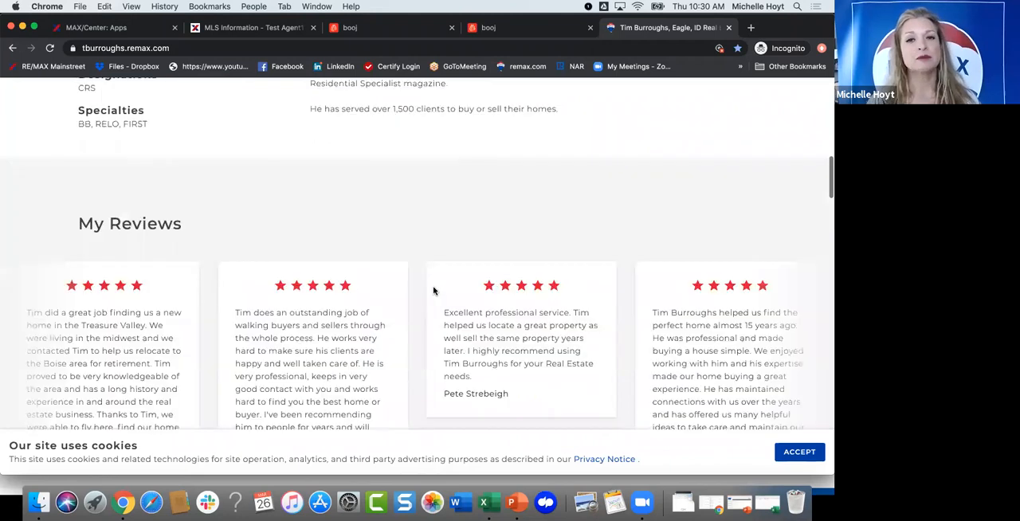
Step: Examine the My Reviews, My Reviews on Zillow and Follow Me sections, and return to the start of the page
scroll(434, 290, "down", 3)
scroll(417, 336, "down", 6)
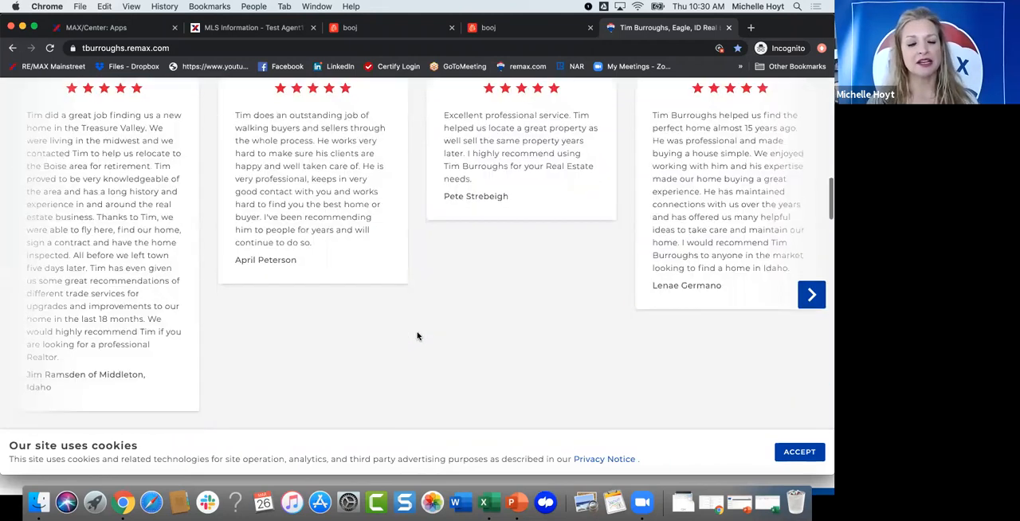
scroll(418, 337, "down", 2)
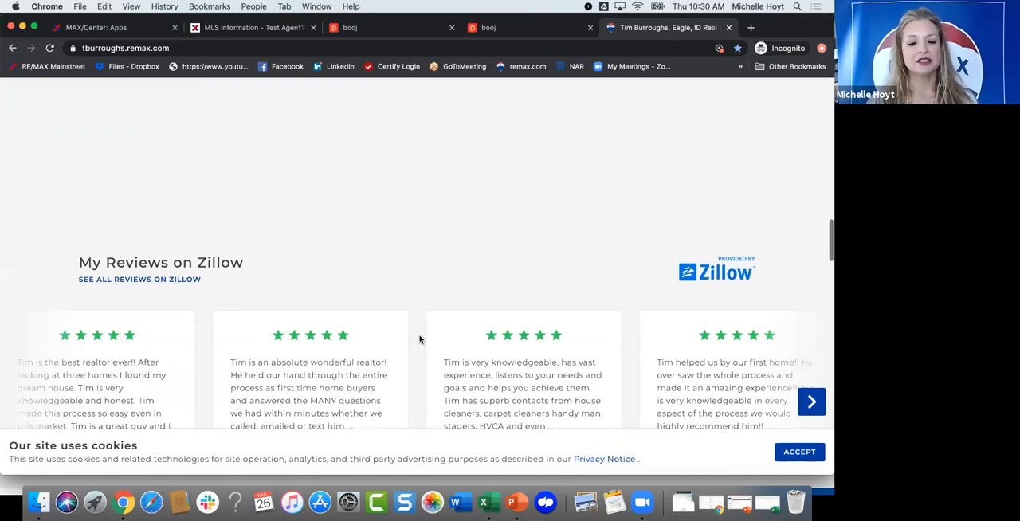
scroll(420, 340, "down", 1)
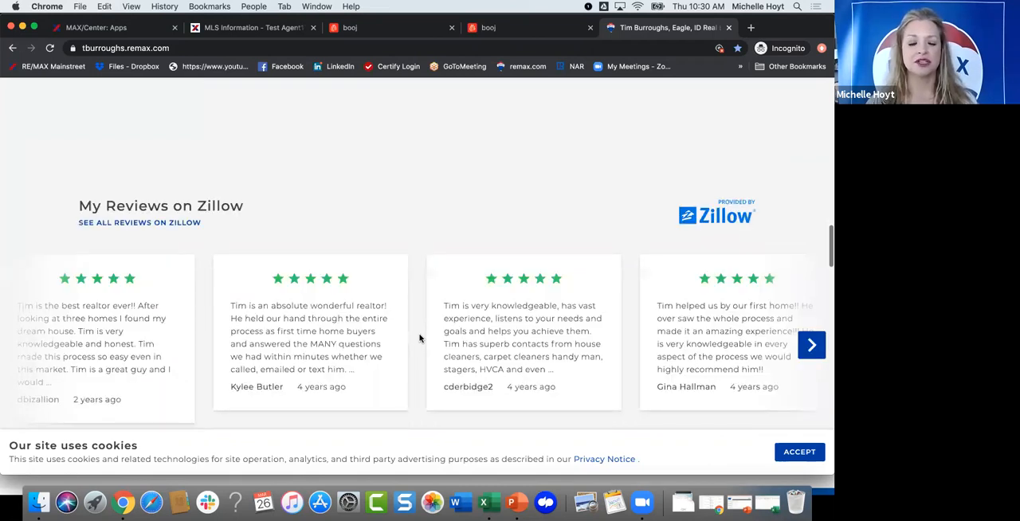
scroll(420, 338, "down", 2)
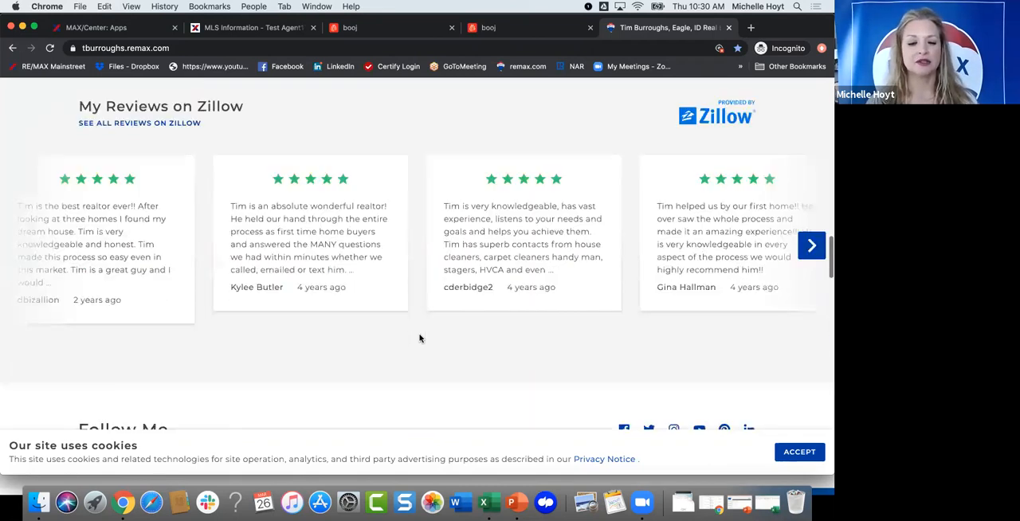
scroll(420, 338, "down", 2)
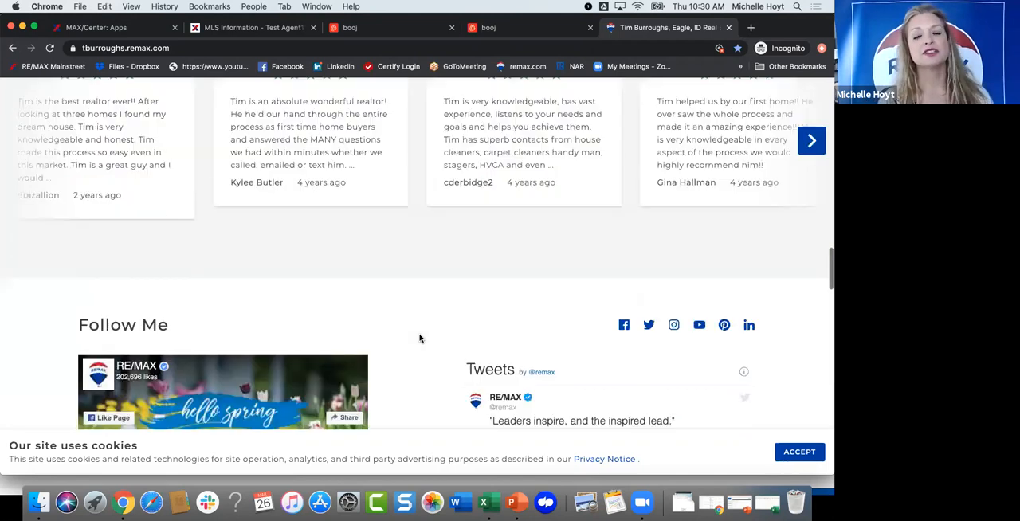
scroll(419, 337, "up", 5)
scroll(459, 271, "down", 3)
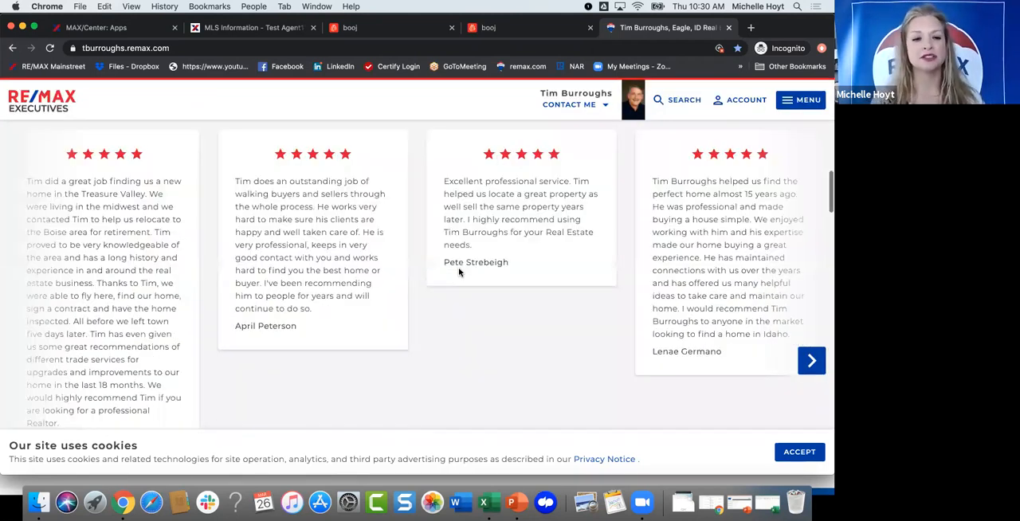
scroll(459, 271, "up", 10)
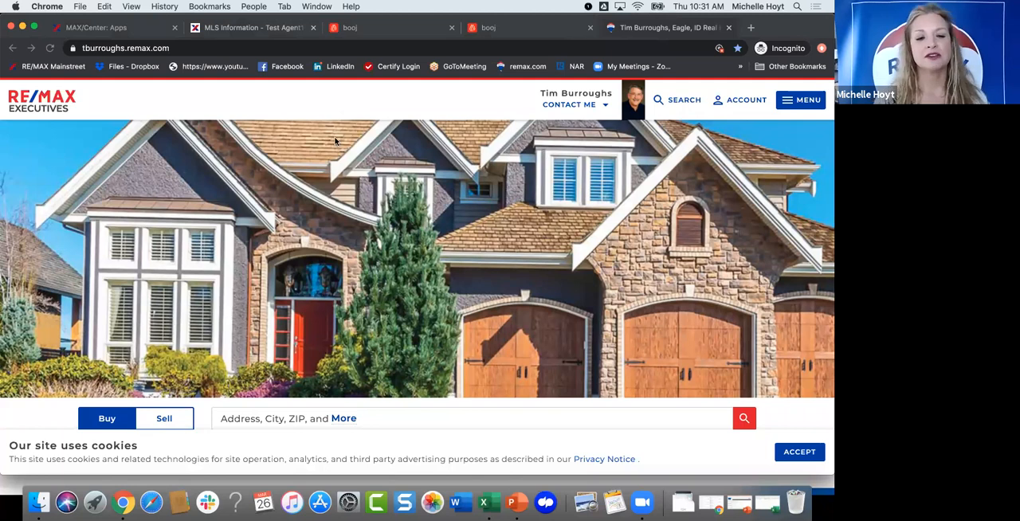
Step: Return to the booj CRM page and open the Website Dashboard for Test Agent17
key("super+3")
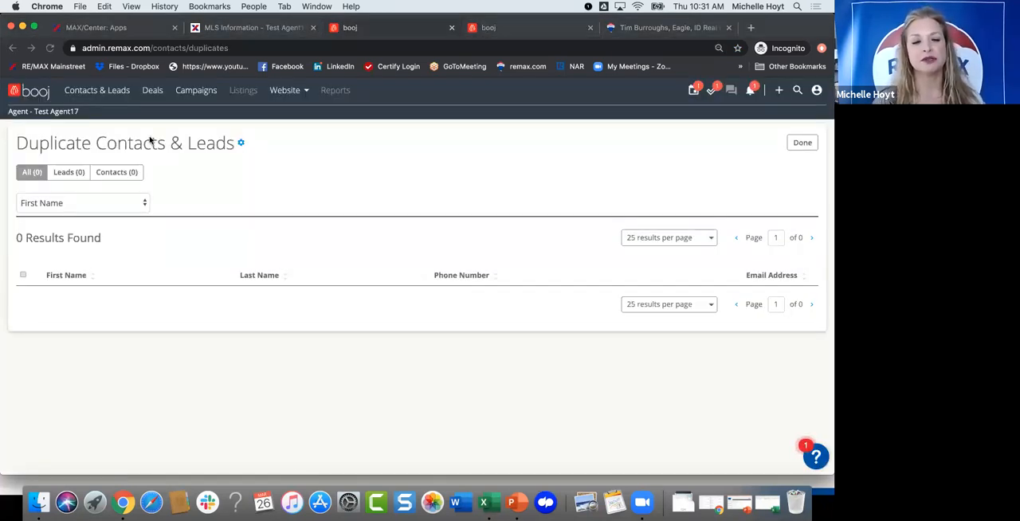
left_click(38, 97)
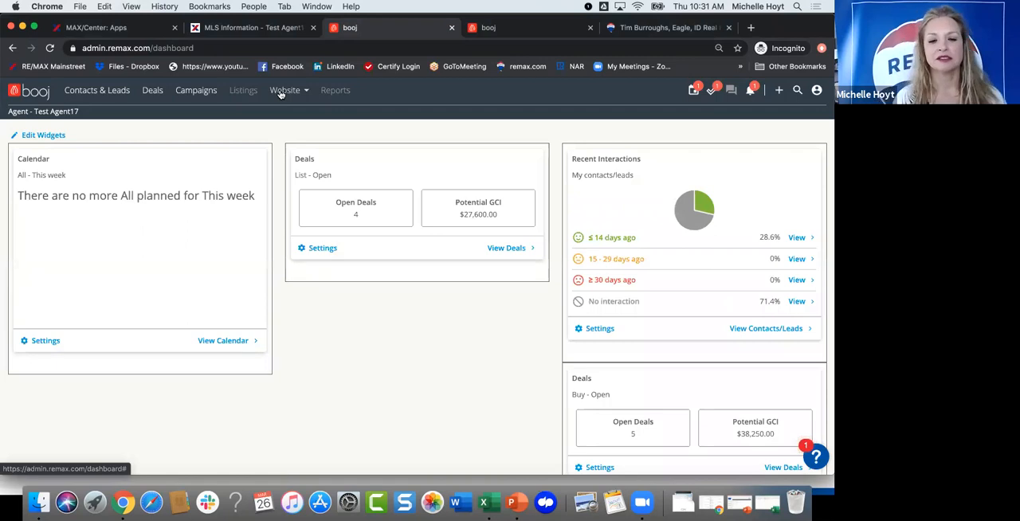
left_click(281, 94)
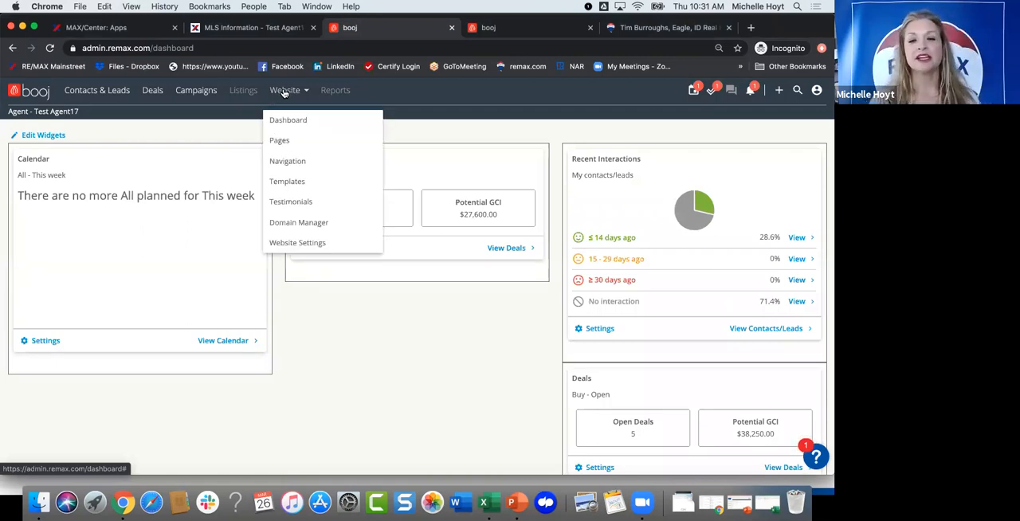
left_click(296, 119)
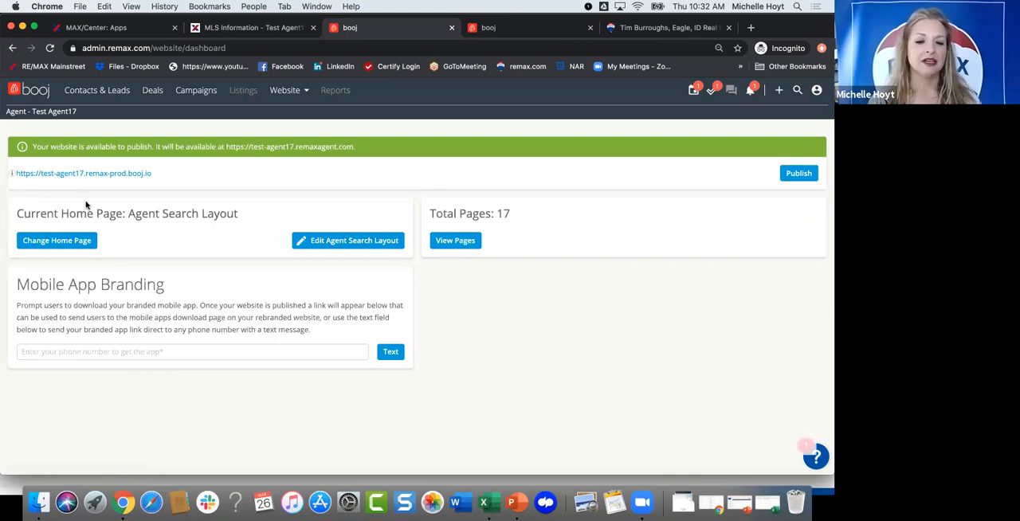
Step: Display the sign-in credentials for the website preview link on the Website Dashboard, and close them
left_click(455, 239)
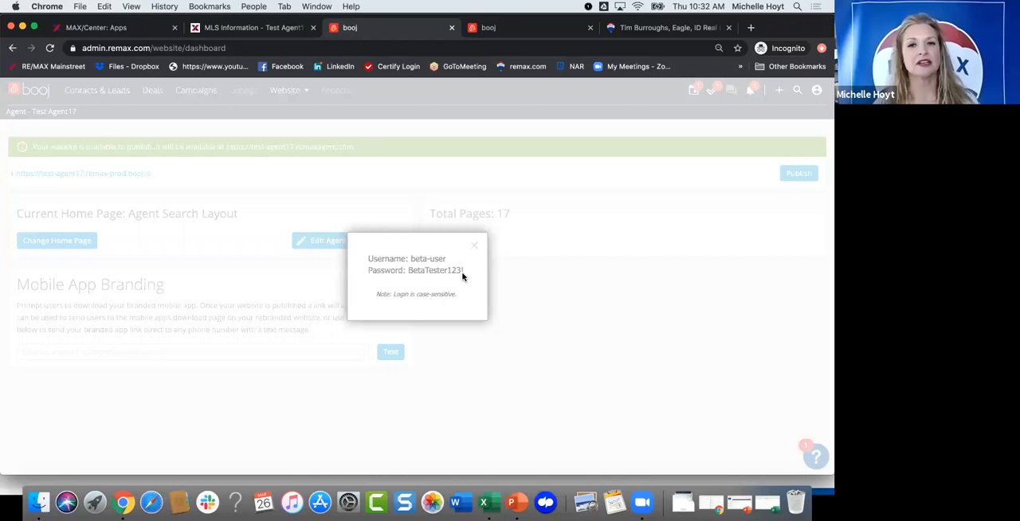
left_click(476, 247)
left_click(285, 96)
left_click(286, 122)
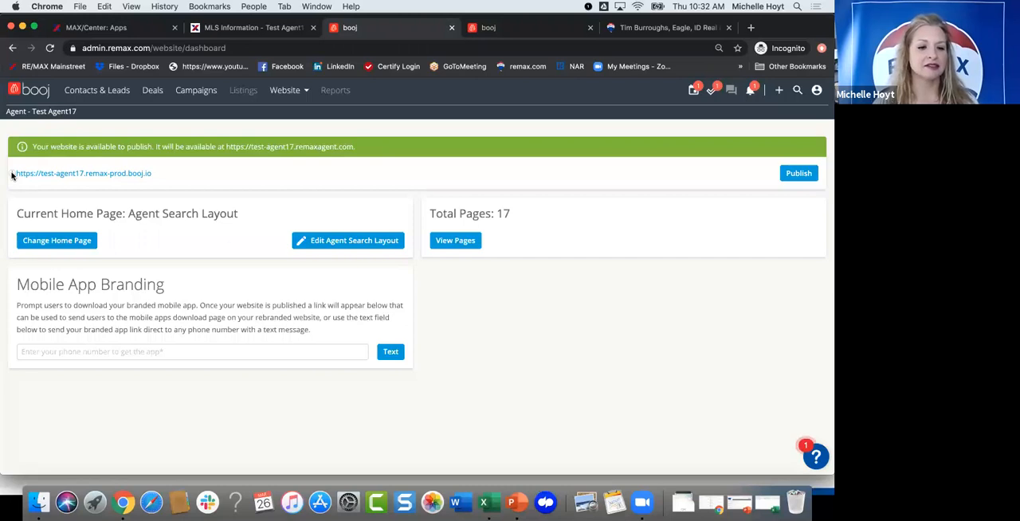
left_click(13, 176)
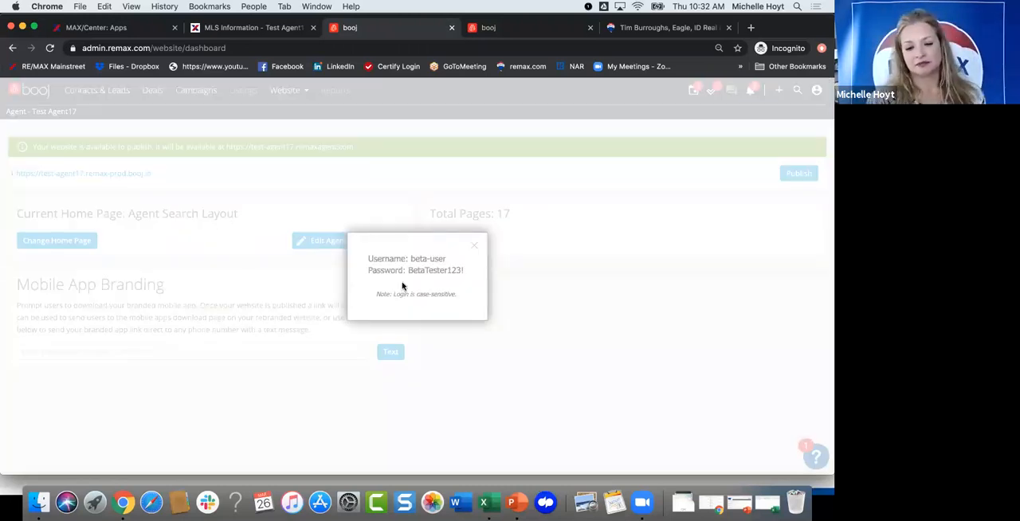
left_click(474, 250)
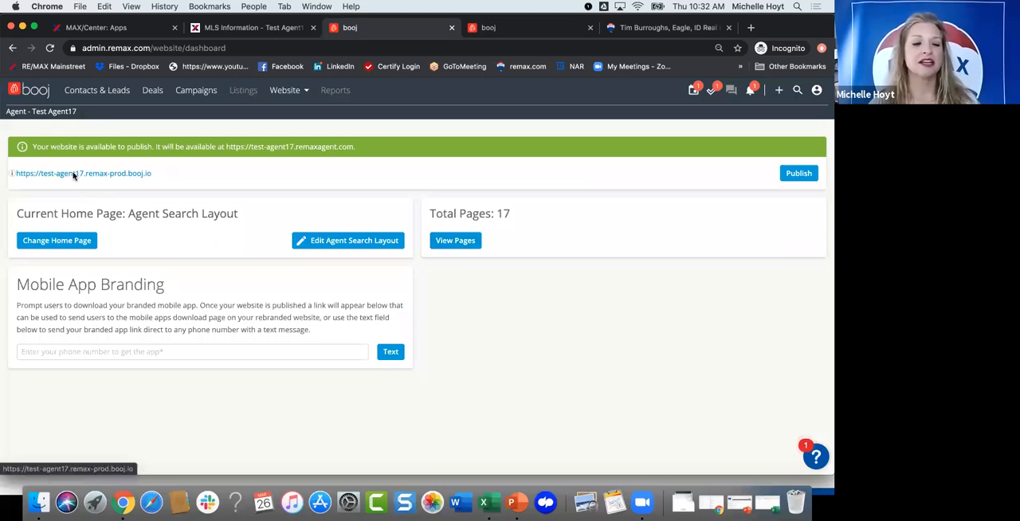
Step: Open the test-agent17.remax-prod.booj.io preview website and enter beta-user as the sign-in username
left_click(74, 174)
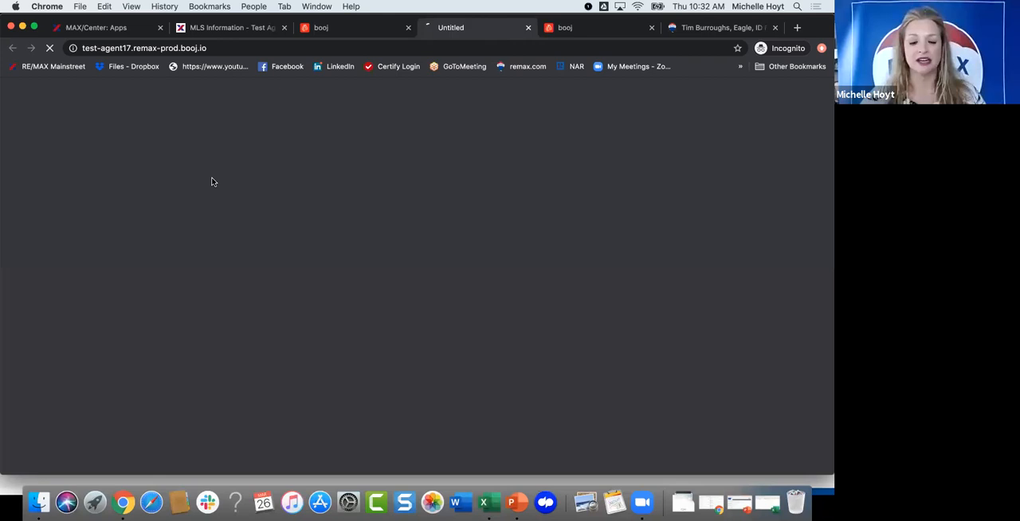
type("b")
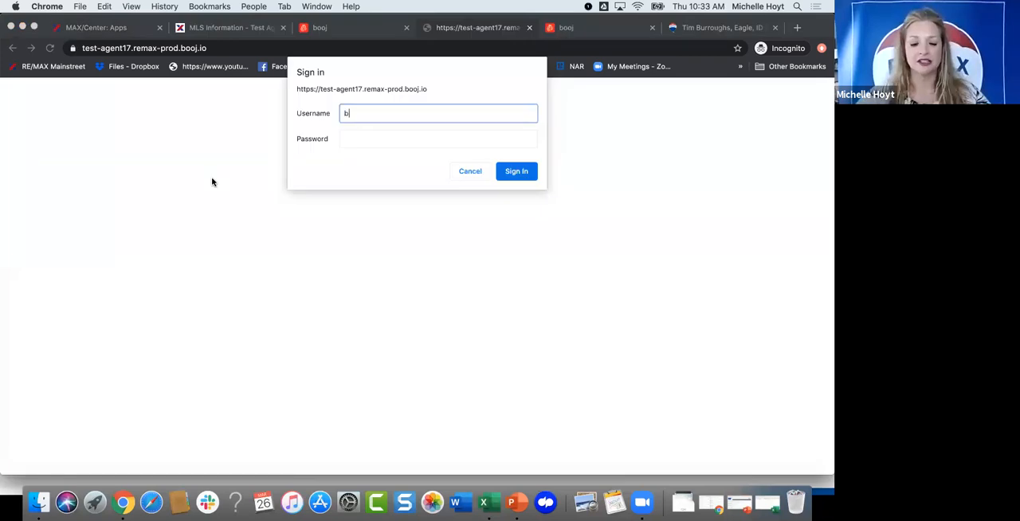
type("eta-user")
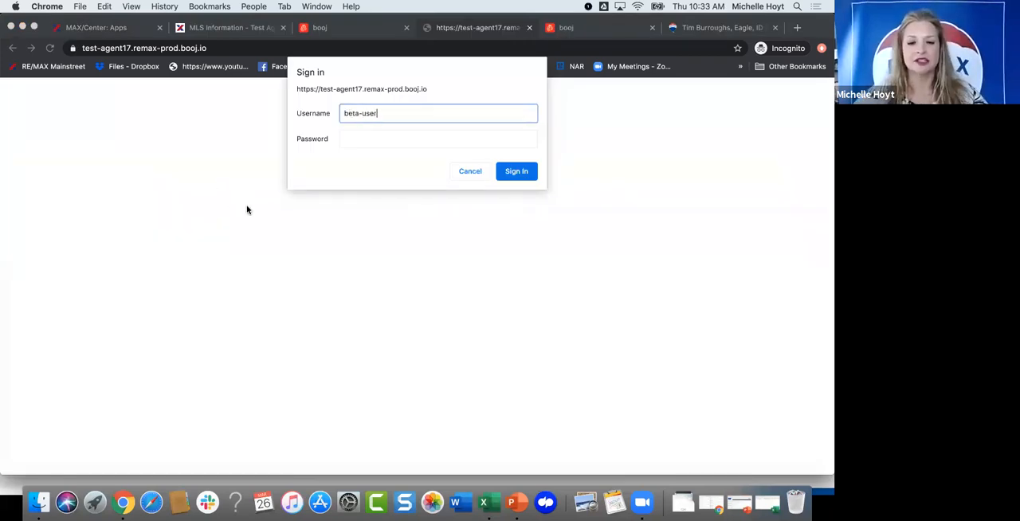
left_click(416, 136)
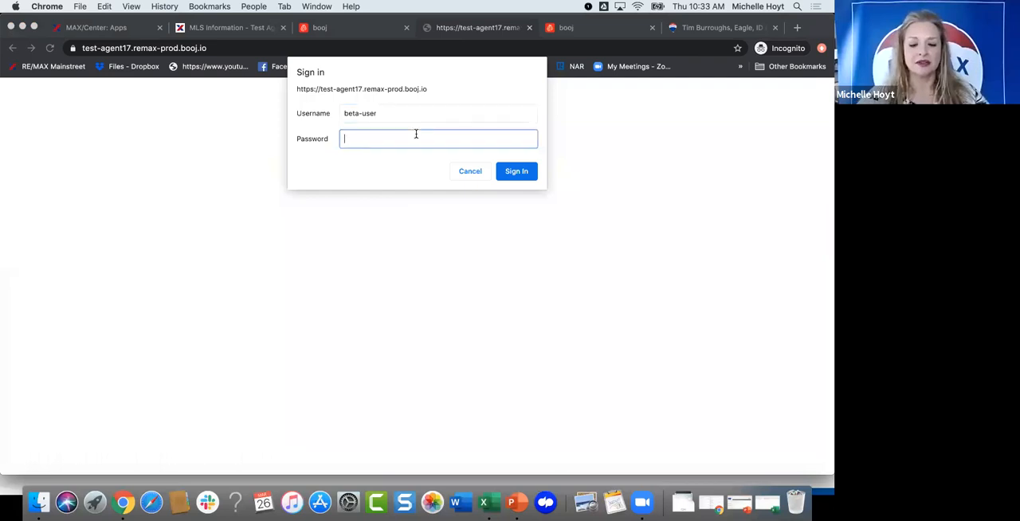
type("••••")
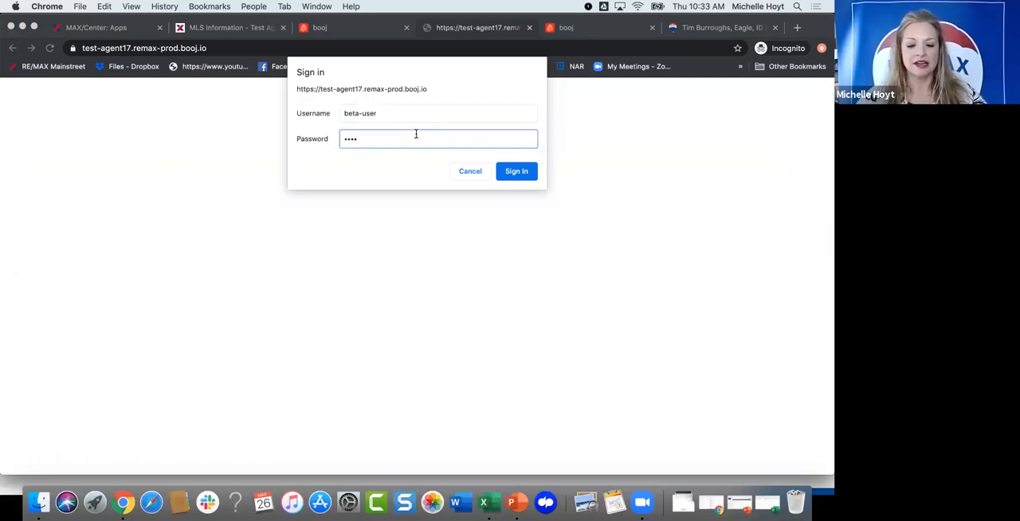
type("••••••")
key("BackSpace")
key("BackSpace")
key("BackSpace")
key("BackSpace")
key("BackSpace")
key("BackSpace")
key("BackSpace")
key("BackSpace")
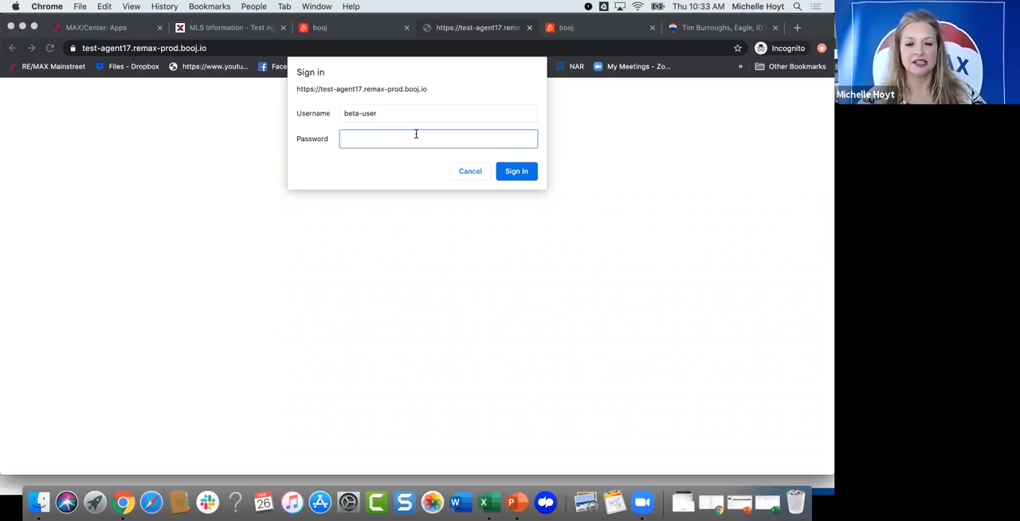
Step: Enter the preview site's password, sign in, and dismiss the location request
type("••••••••••")
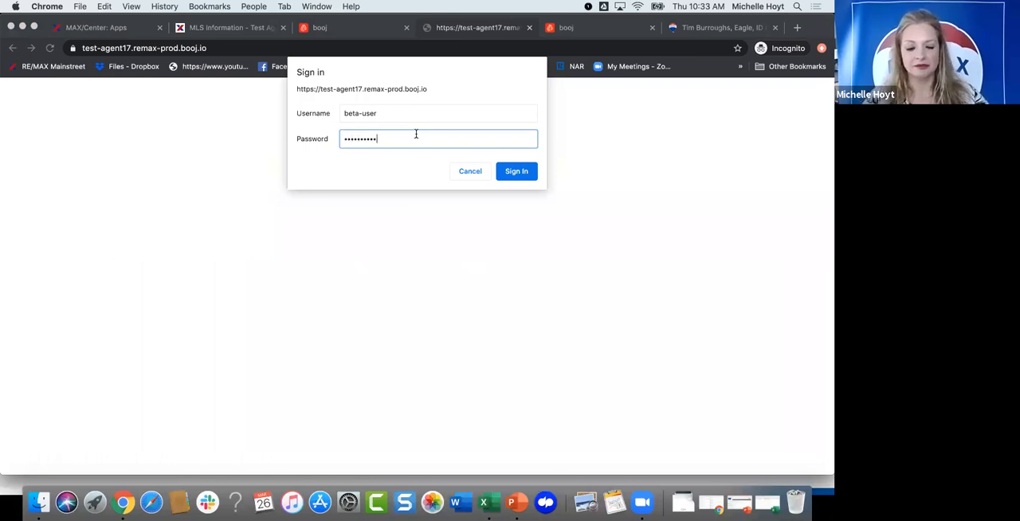
type("•••")
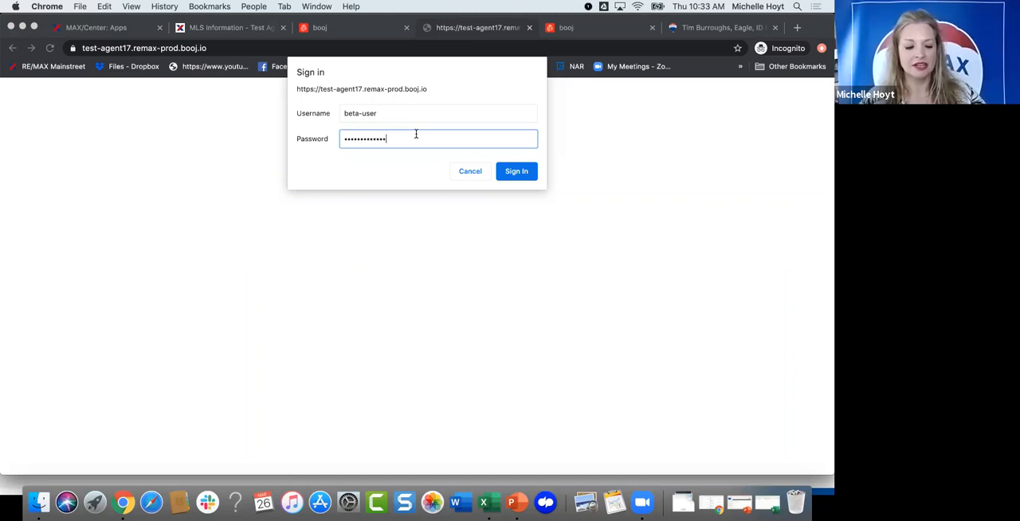
type("•")
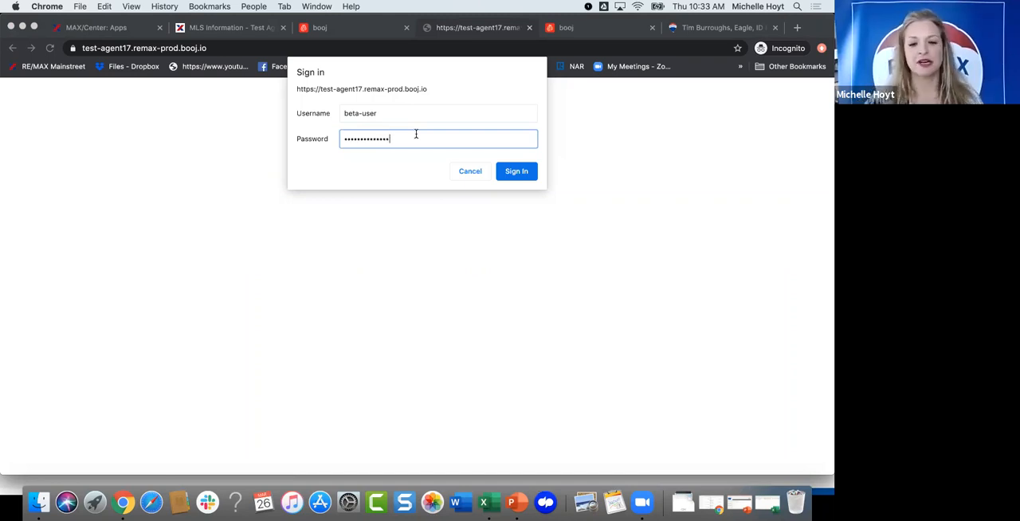
left_click(517, 170)
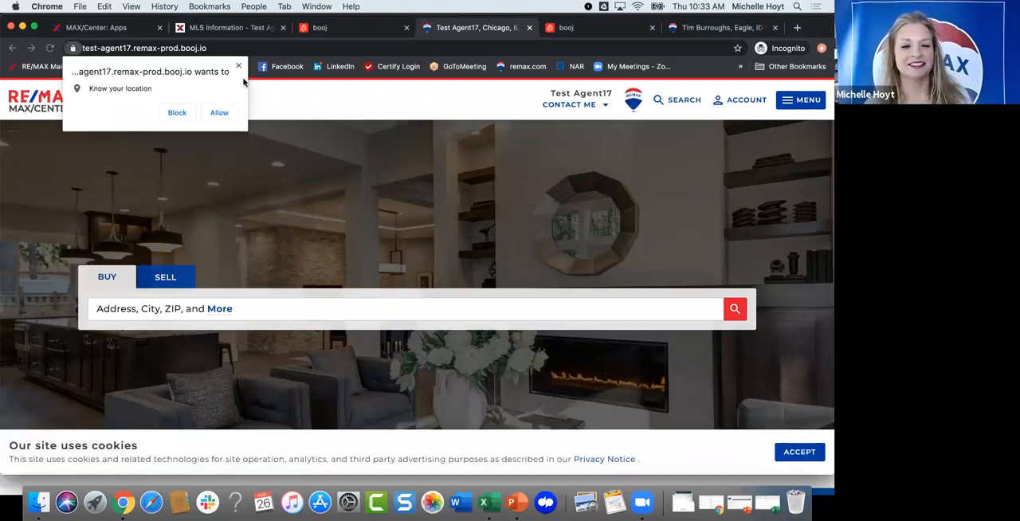
left_click(263, 118)
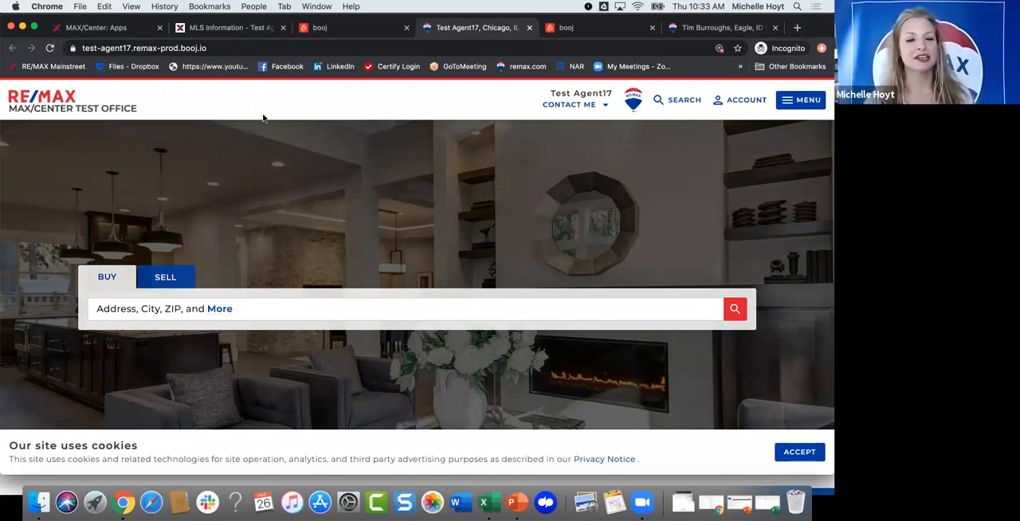
Step: Look over the Test Agent17 preview home page with its background image and Buy and Sell search
scroll(311, 235, "down", 1)
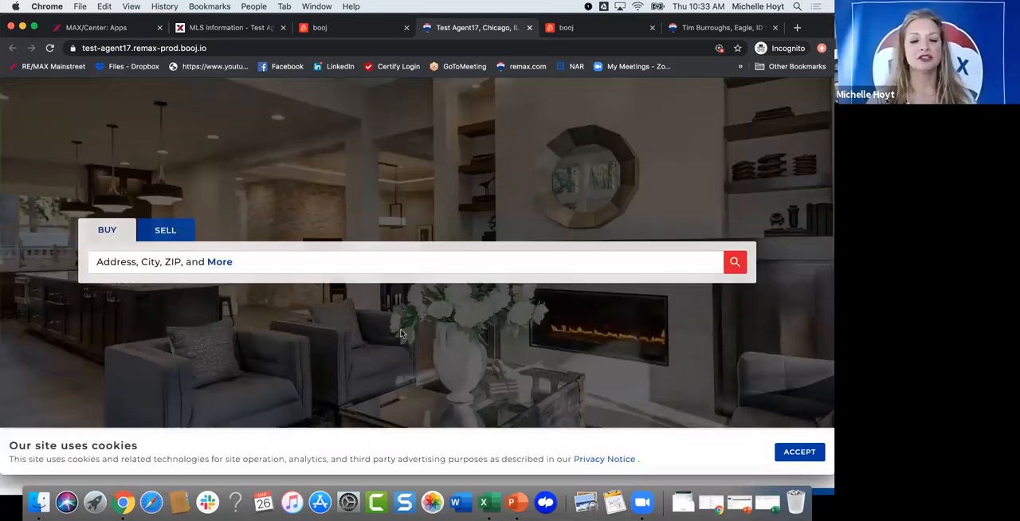
scroll(403, 333, "down", 2)
scroll(349, 167, "up", 3)
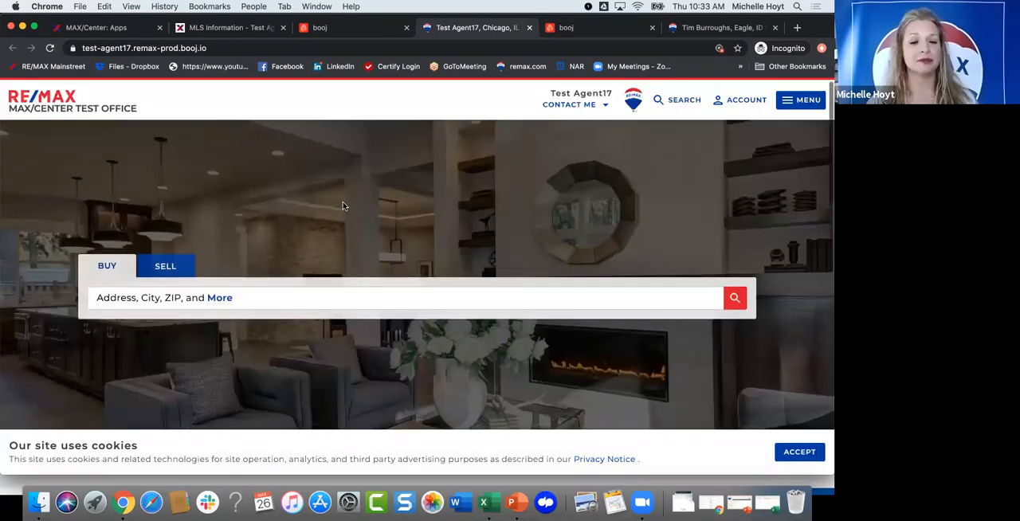
Step: Look over the rest of the preview home page, including the blog article and the mobile app section
scroll(366, 224, "down", 1)
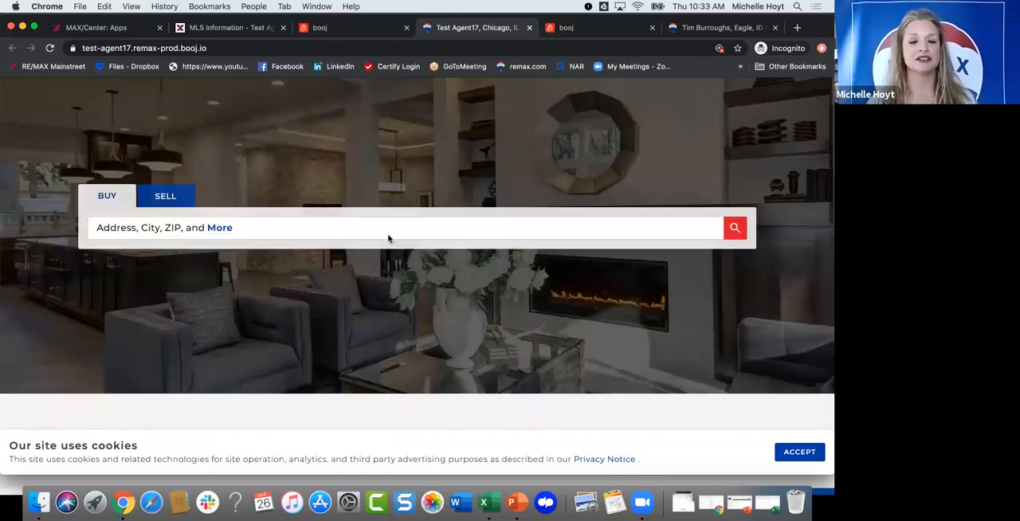
scroll(423, 245, "down", 1)
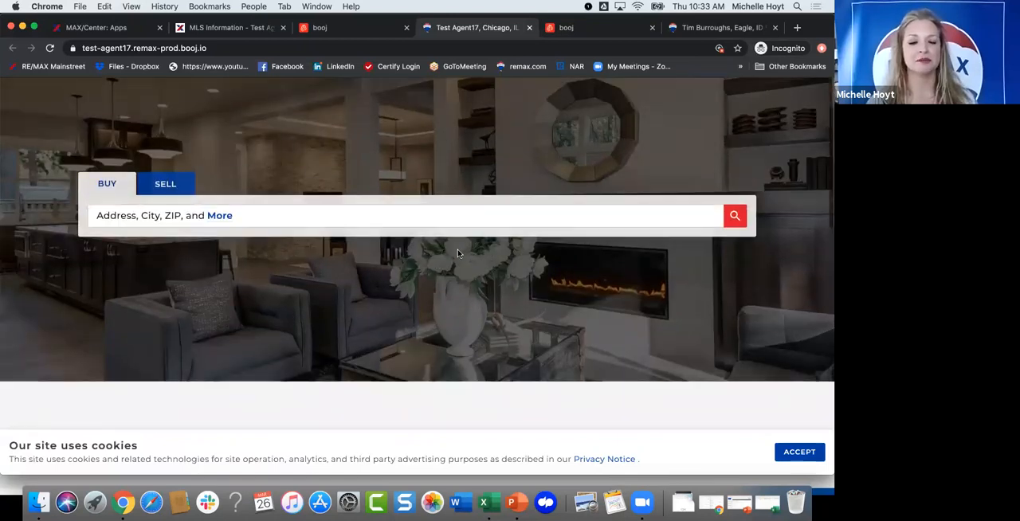
scroll(476, 259, "down", 2)
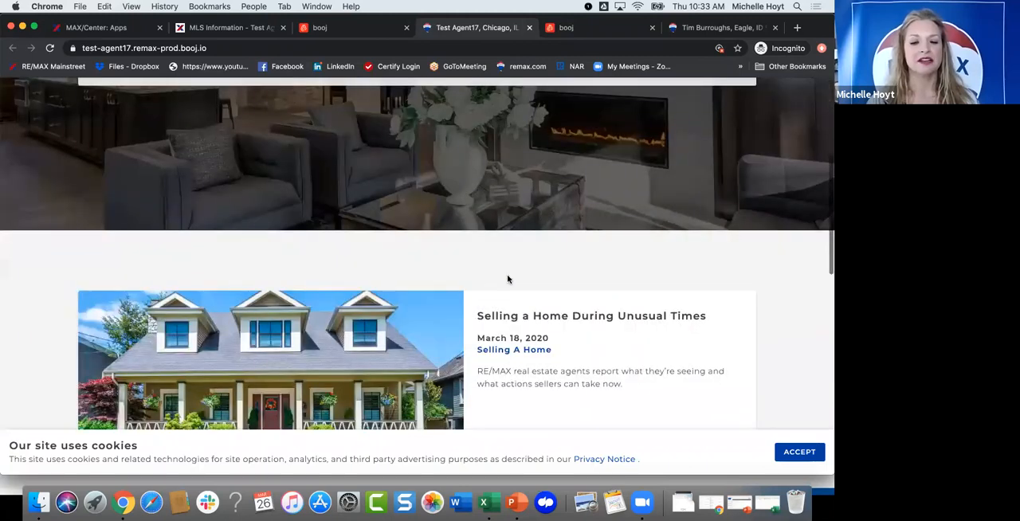
scroll(446, 318, "down", 2)
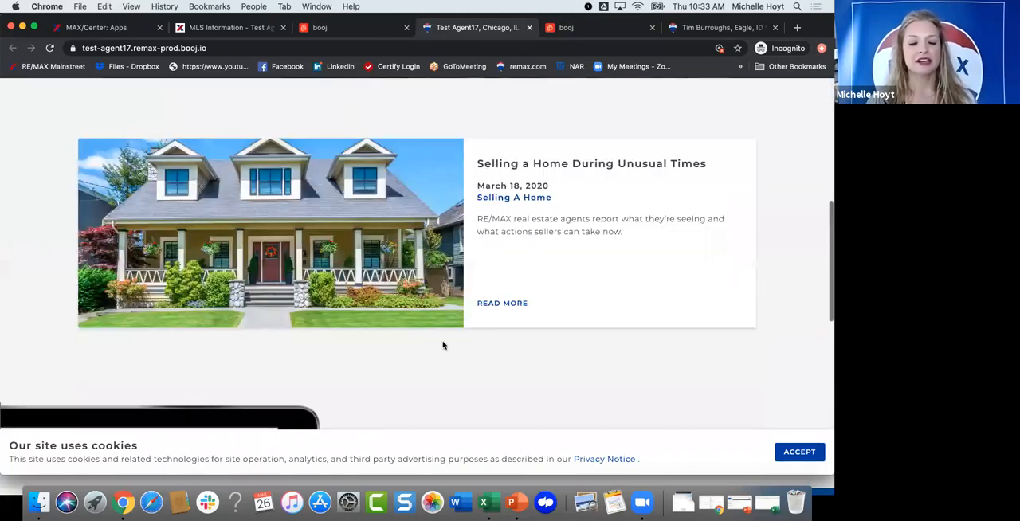
scroll(442, 343, "down", 1)
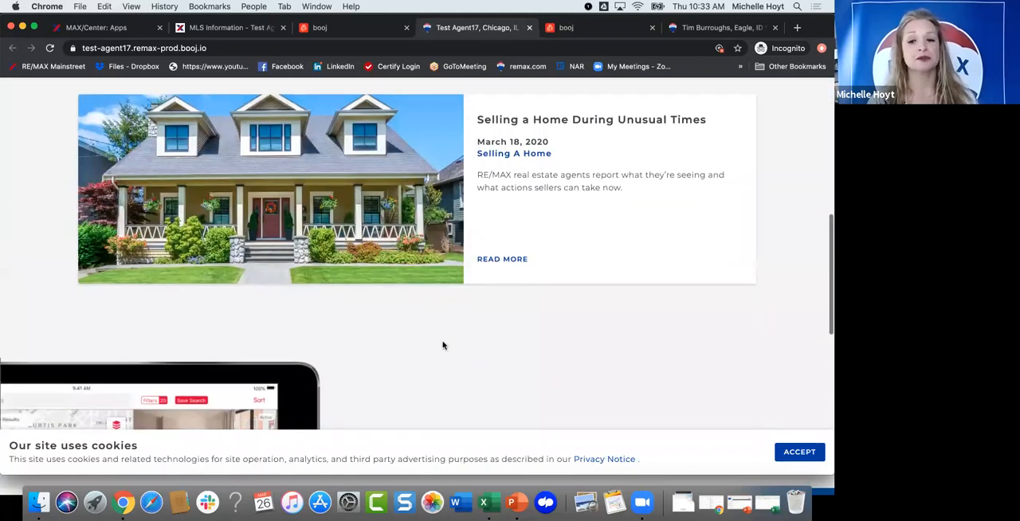
scroll(443, 334, "up", 5)
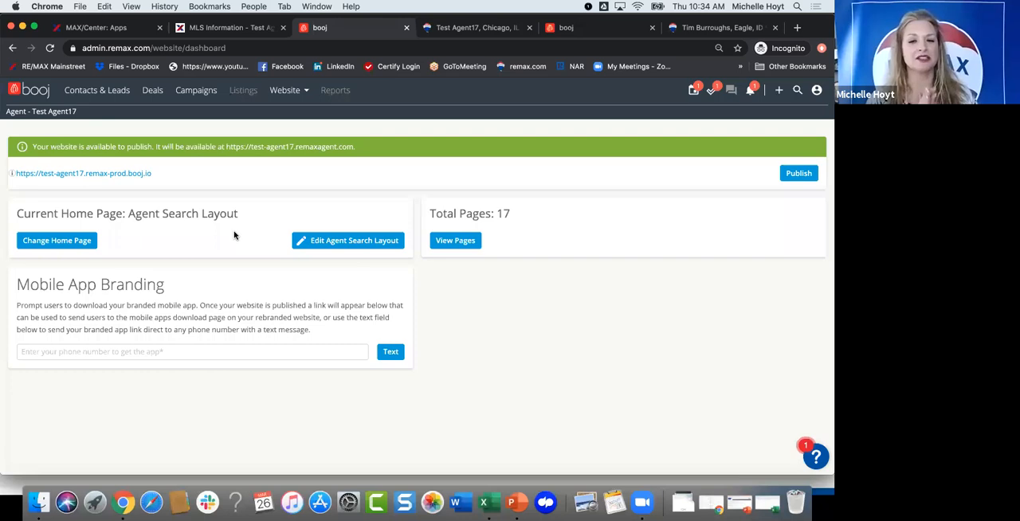
Step: Review the available home page layouts and save the choice with Agent Search Layout selected as the home page
left_click(49, 241)
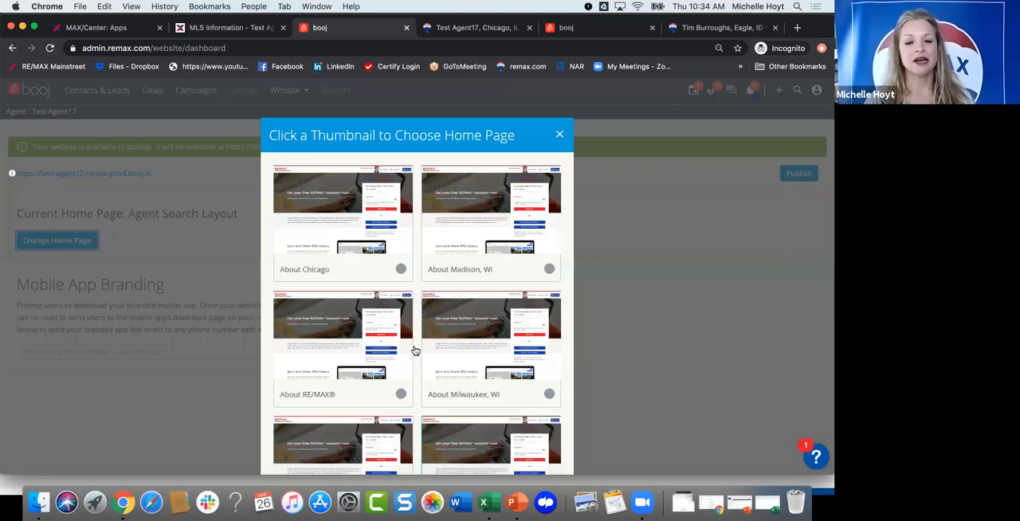
scroll(408, 319, "down", 2)
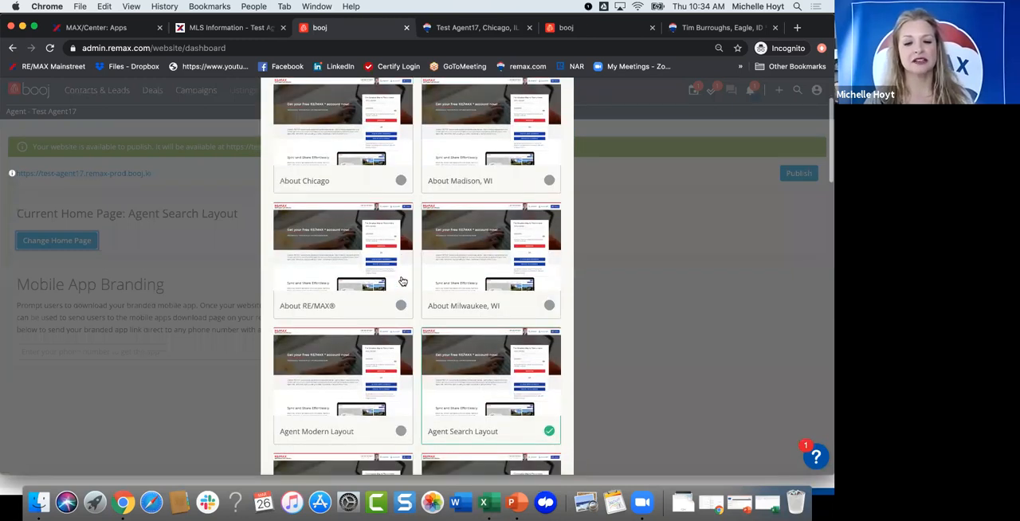
scroll(502, 265, "down", 4)
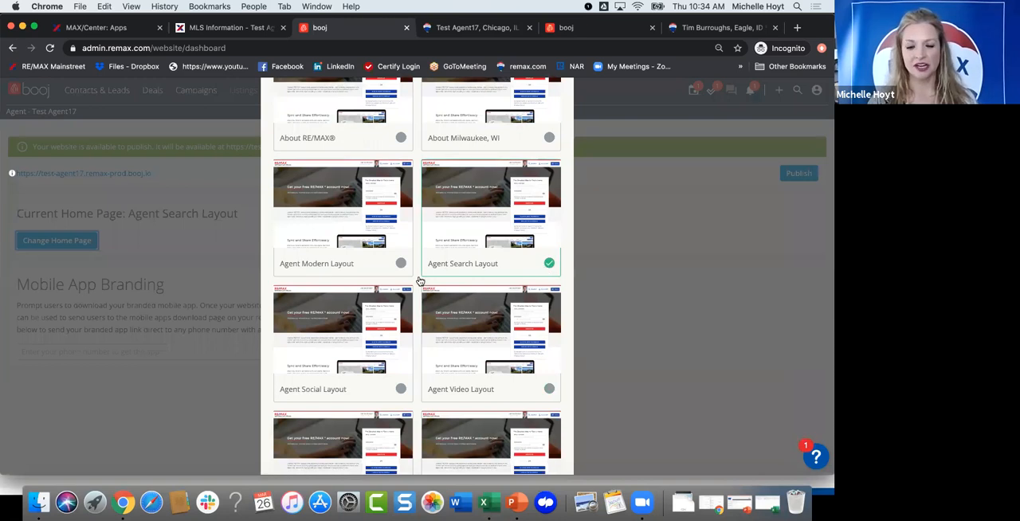
scroll(421, 281, "down", 3)
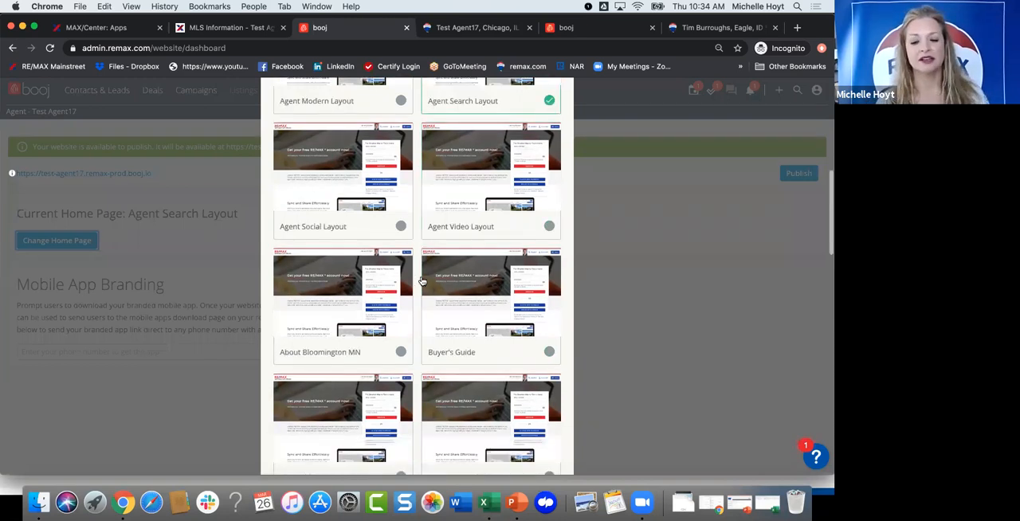
scroll(415, 303, "down", 10)
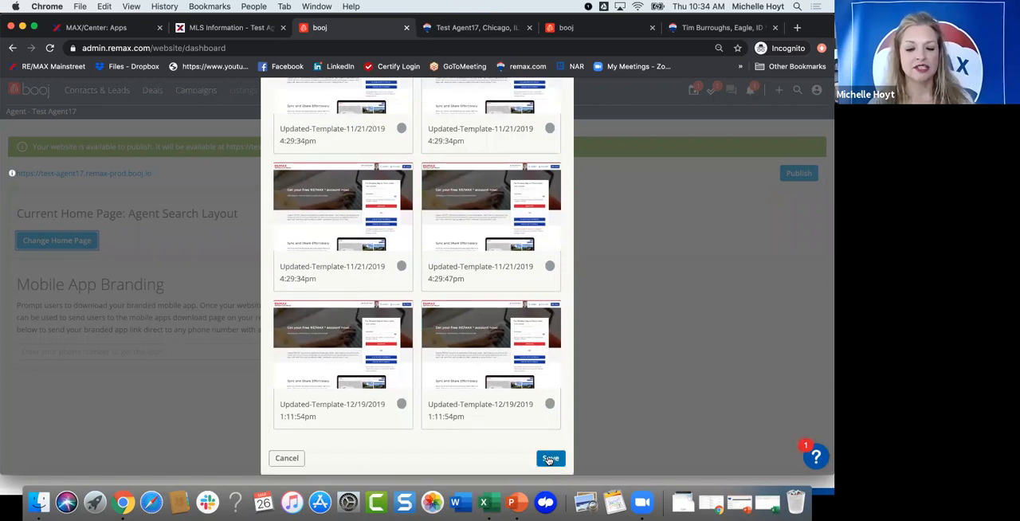
left_click(550, 459)
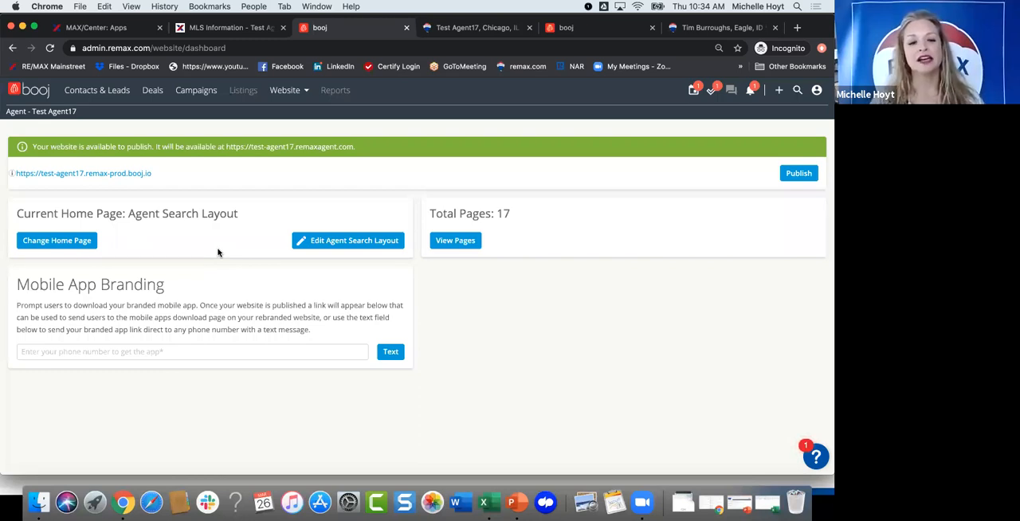
Step: Enter a phone number under Mobile App Branding and send the branded app link by text message
left_click(67, 351)
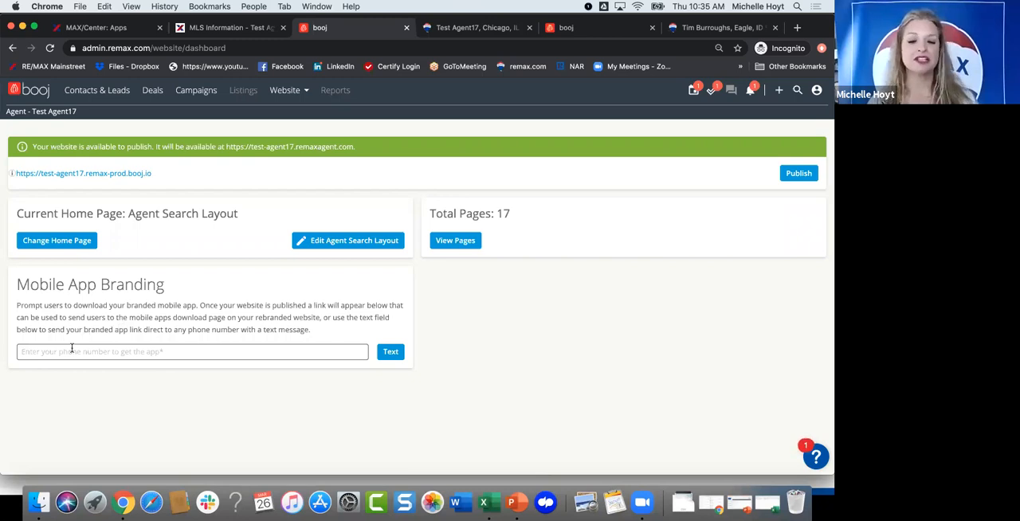
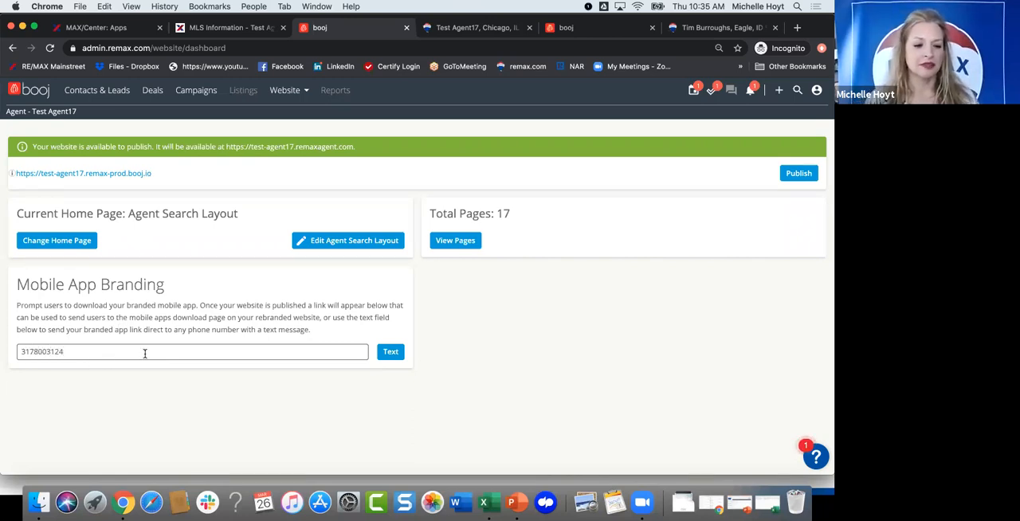
left_click(391, 357)
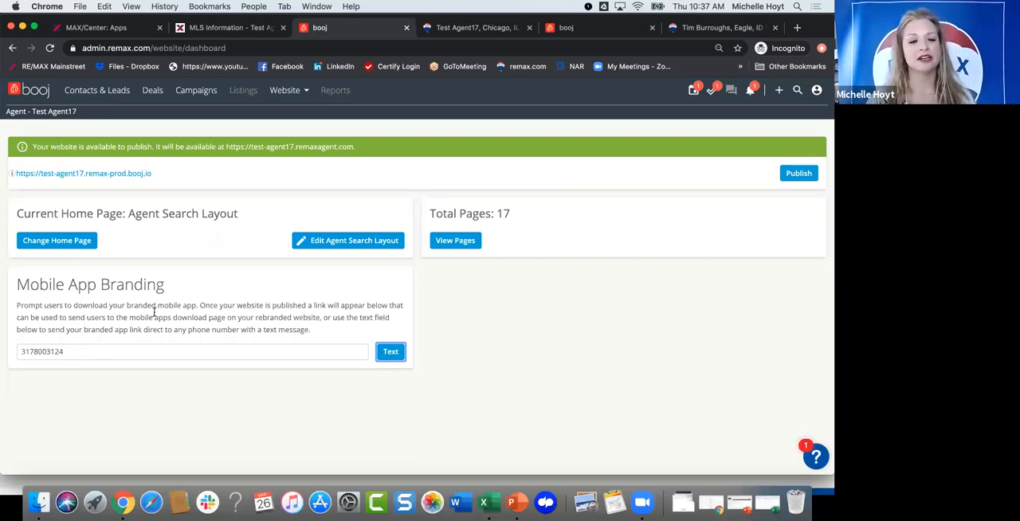
Step: Open the Agent Search Layout for editing and compare its page preview with the test agent's preview website
scroll(230, 261, "up", 1)
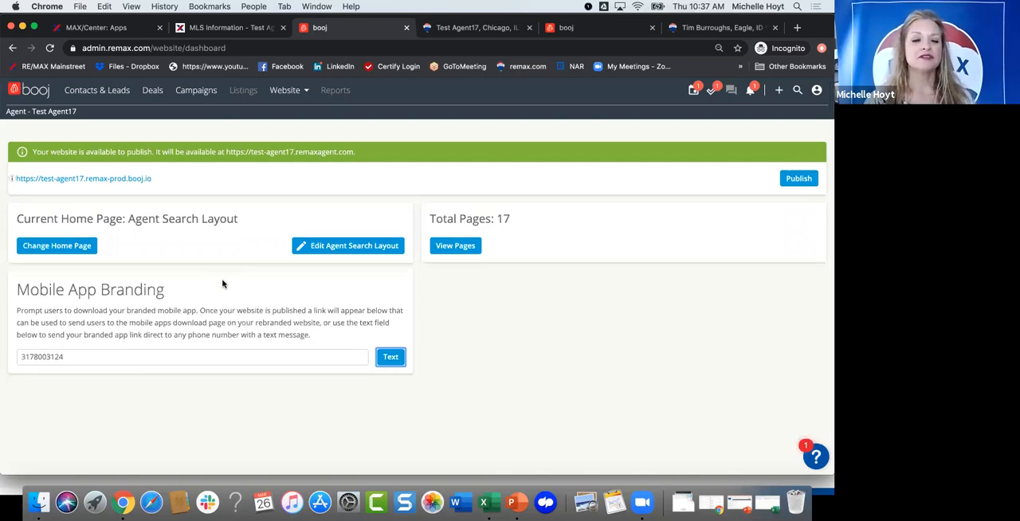
scroll(231, 284, "up", 1)
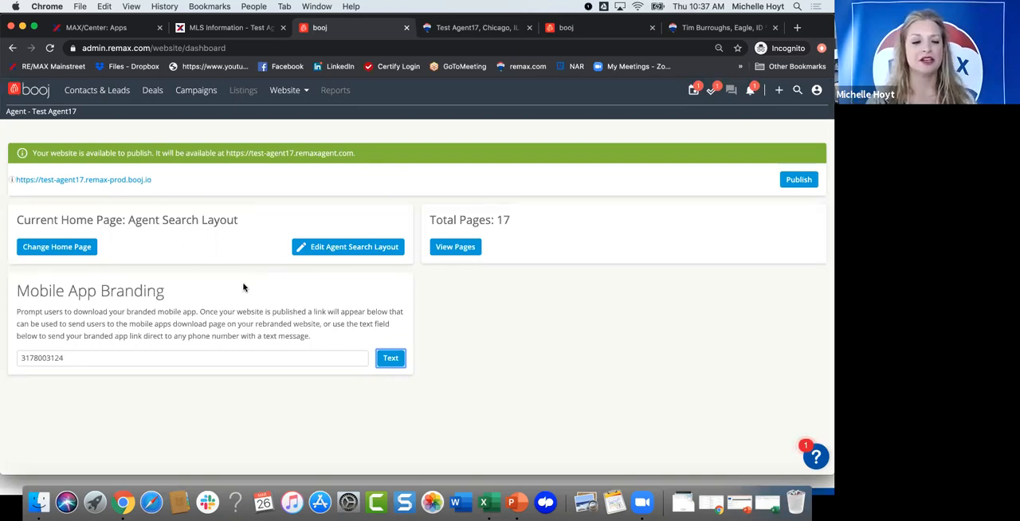
left_click(323, 251)
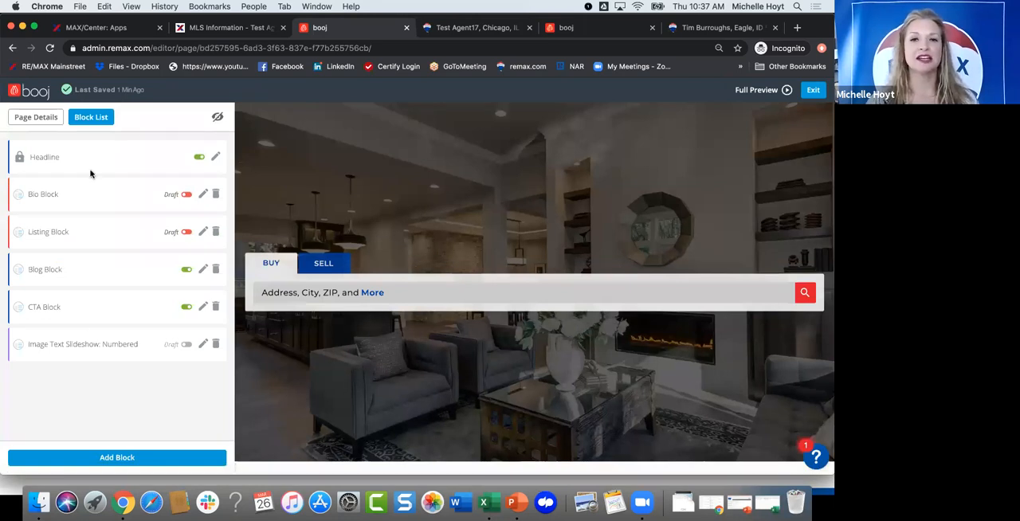
scroll(416, 210, "up", 1)
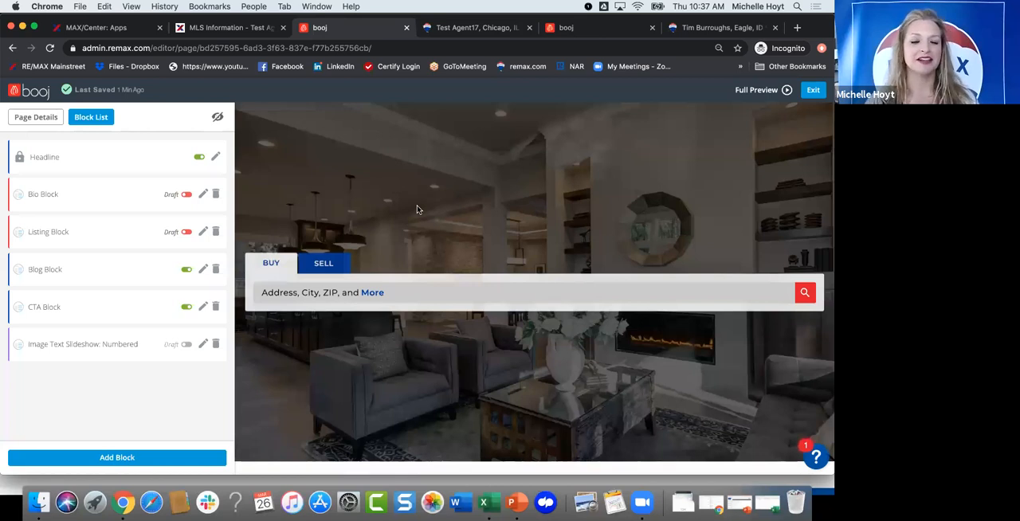
scroll(417, 209, "down", 2)
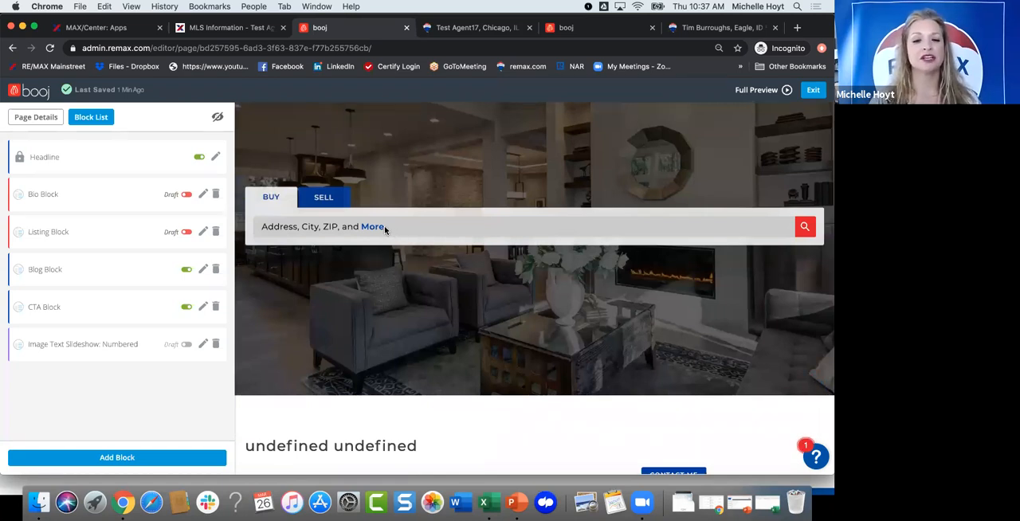
scroll(385, 229, "up", 2)
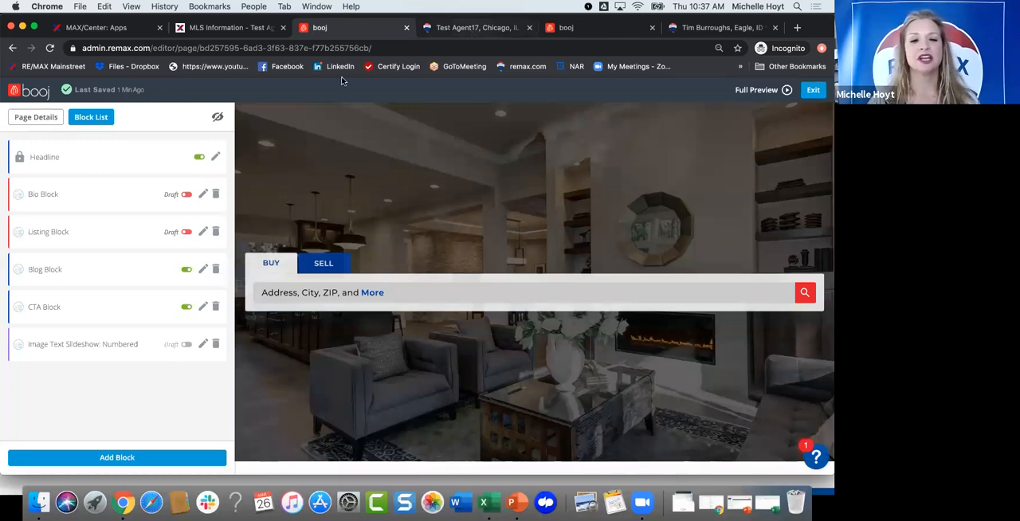
key("ctrl+Tab")
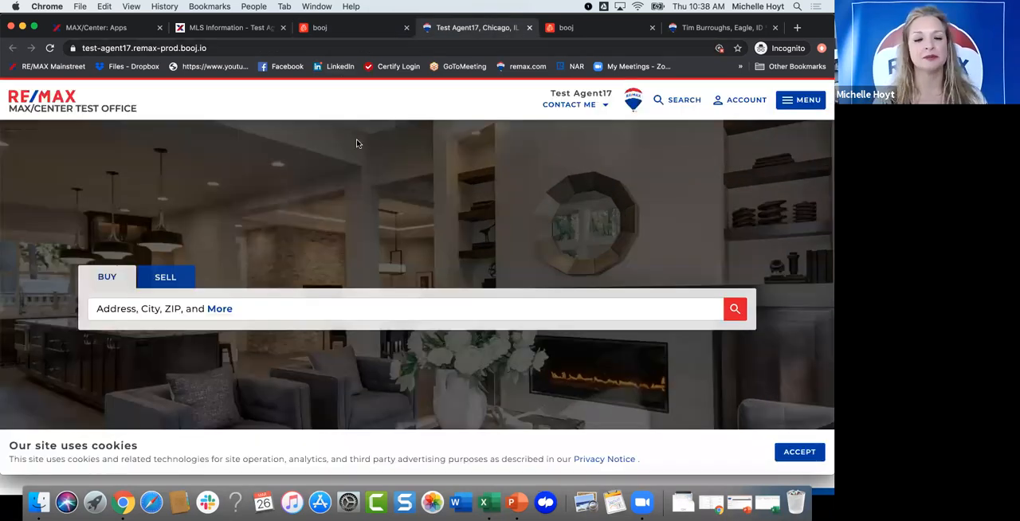
key("ctrl+shift+Tab")
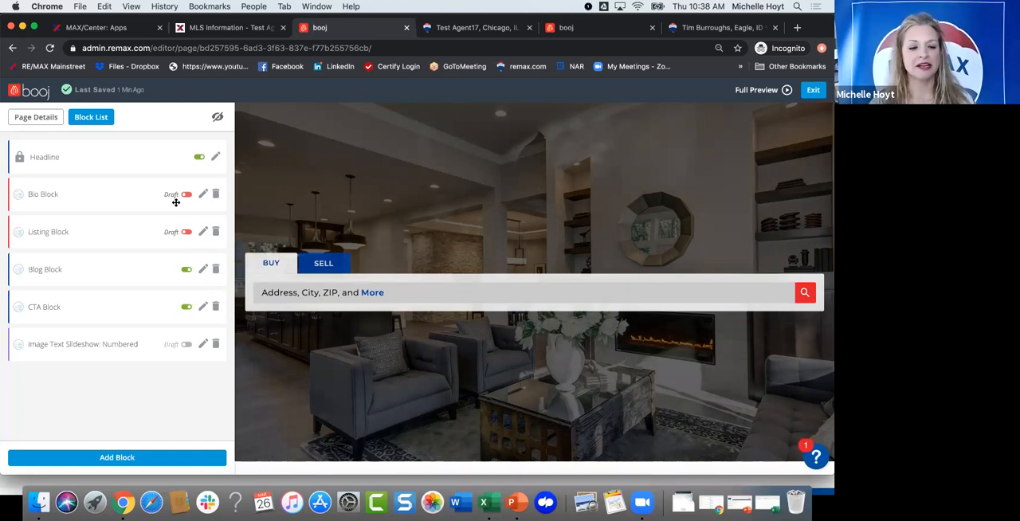
Step: Delete the draft Bio Block from the Agent Search Layout and check the page preview down to the blog article
scroll(382, 379, "down", 2)
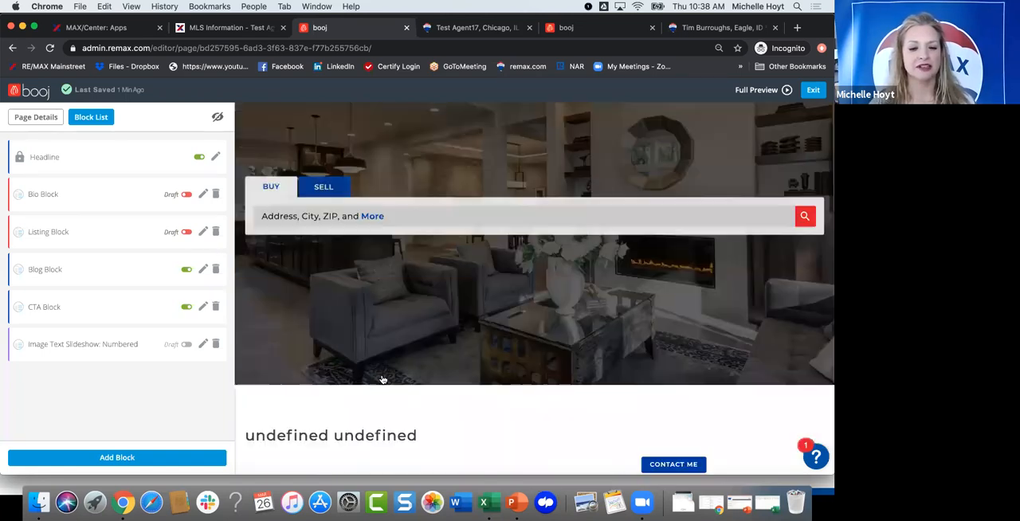
scroll(379, 327, "down", 5)
scroll(367, 255, "up", 6)
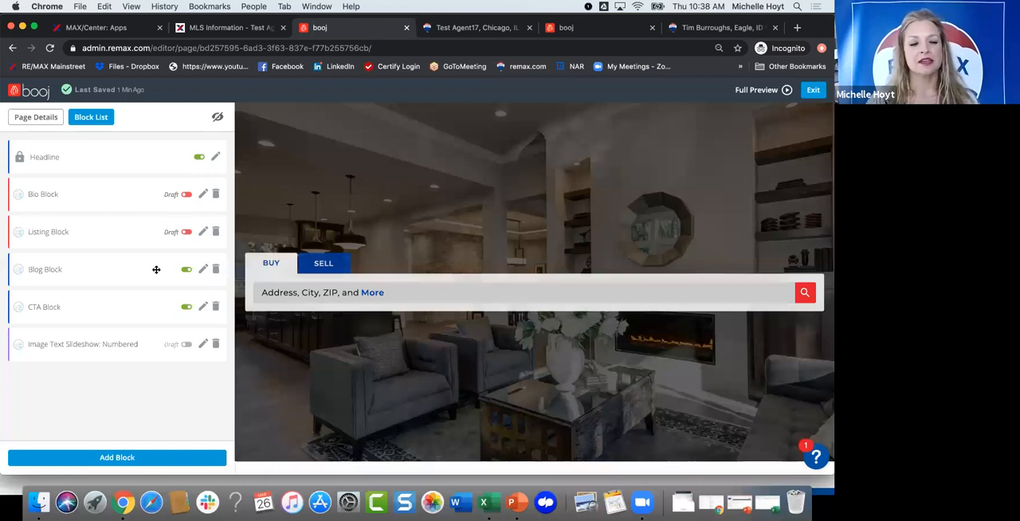
scroll(372, 365, "down", 1)
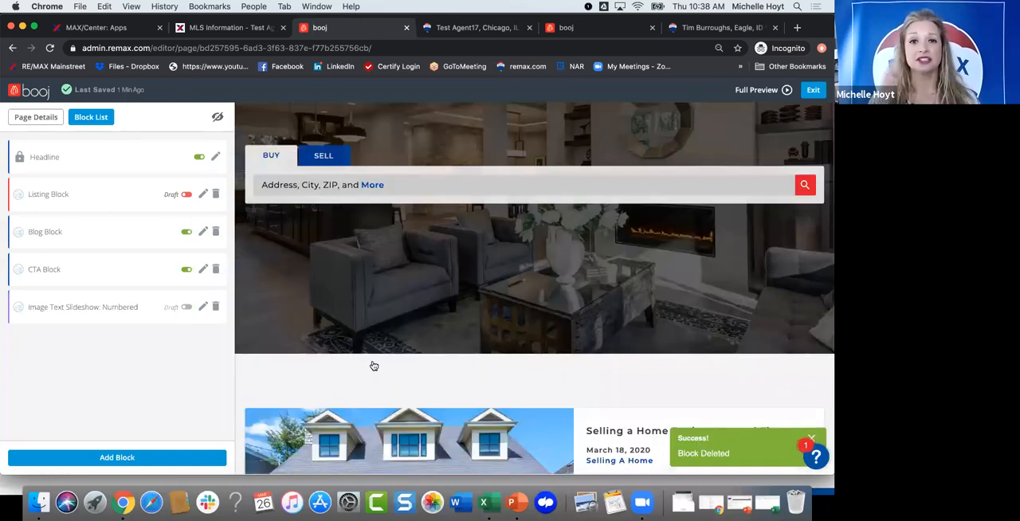
scroll(374, 366, "down", 1)
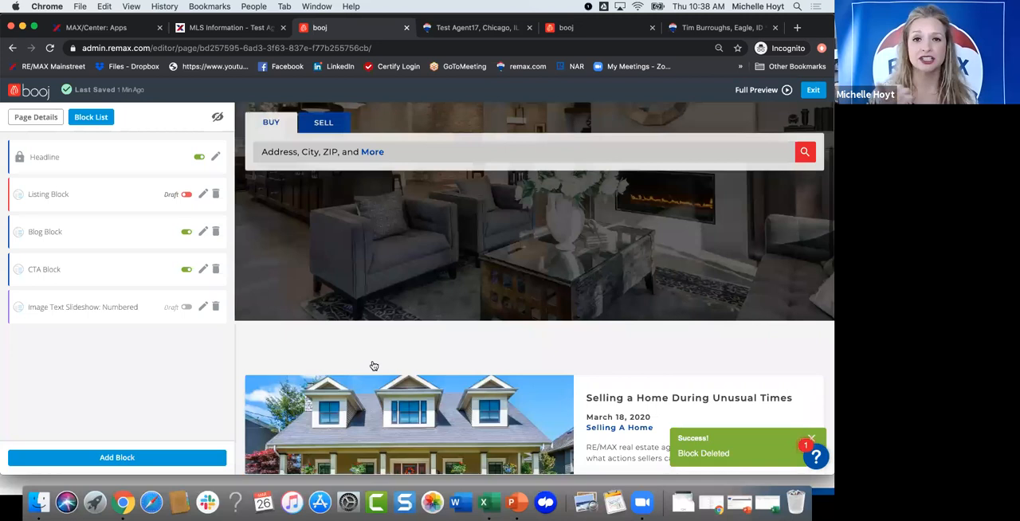
scroll(373, 366, "down", 1)
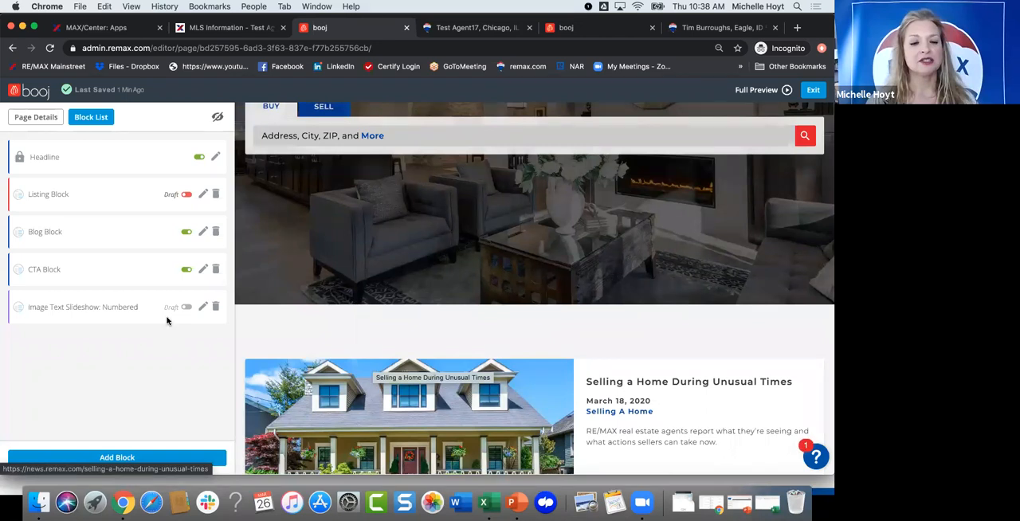
Step: Browse the available block types and add a Bio Block to the Agent Search Layout
left_click(101, 459)
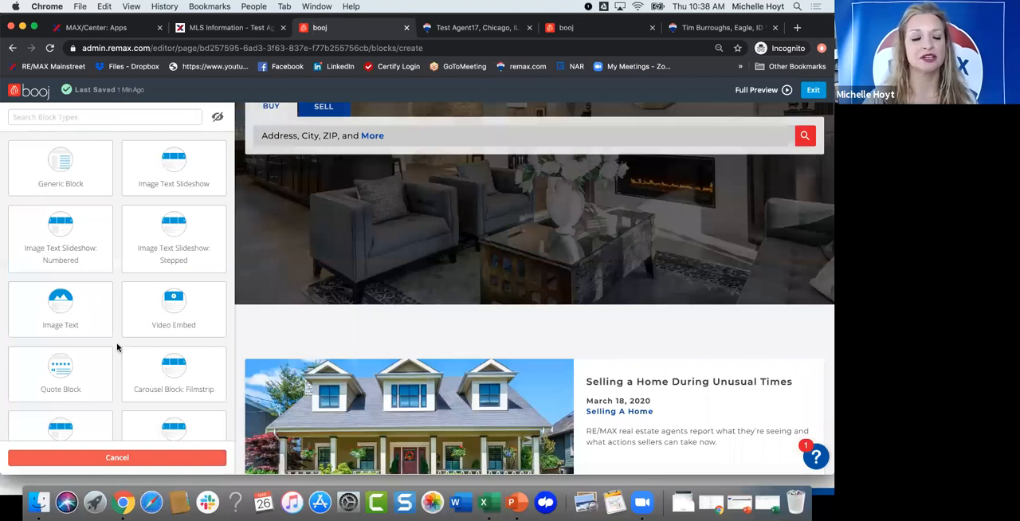
scroll(116, 350, "down", 5)
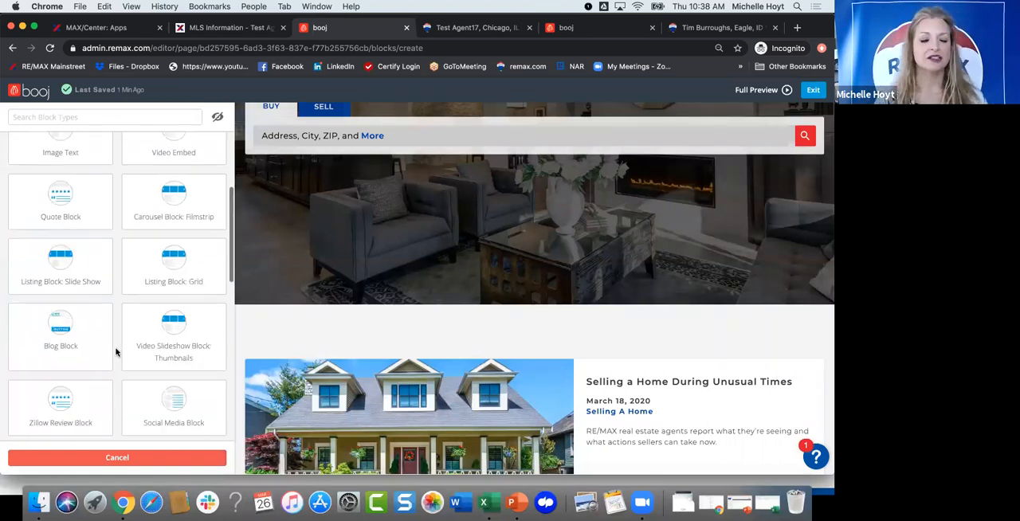
scroll(116, 352, "down", 3)
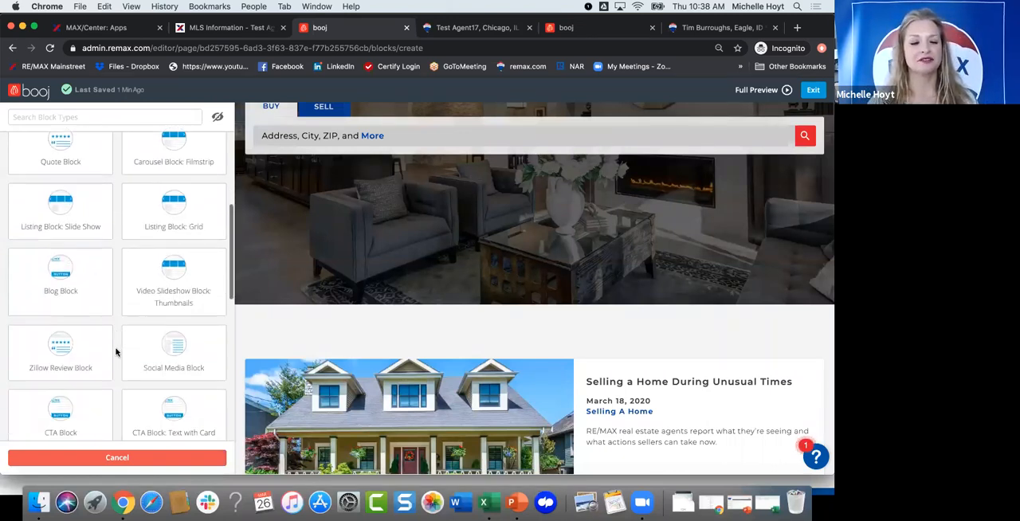
scroll(117, 352, "down", 4)
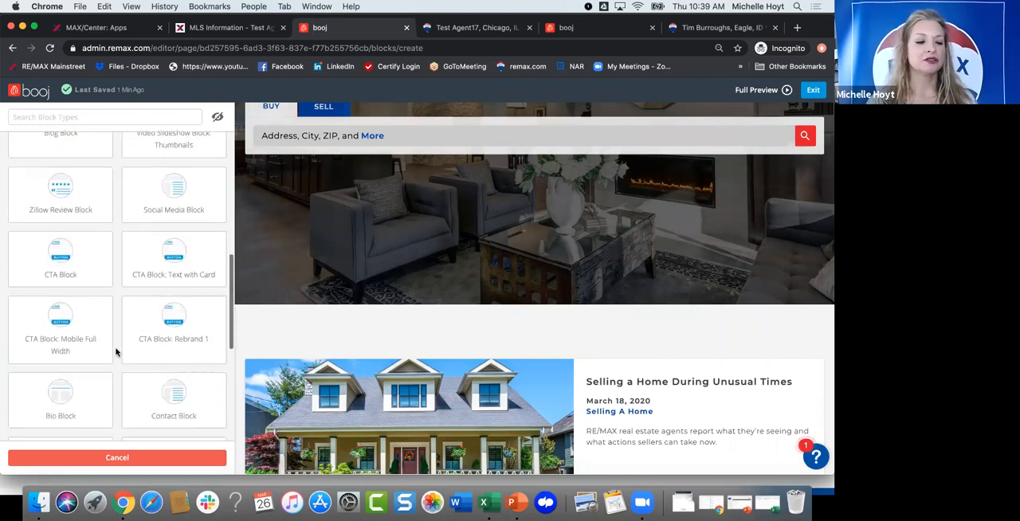
scroll(116, 352, "down", 1)
scroll(69, 354, "down", 1)
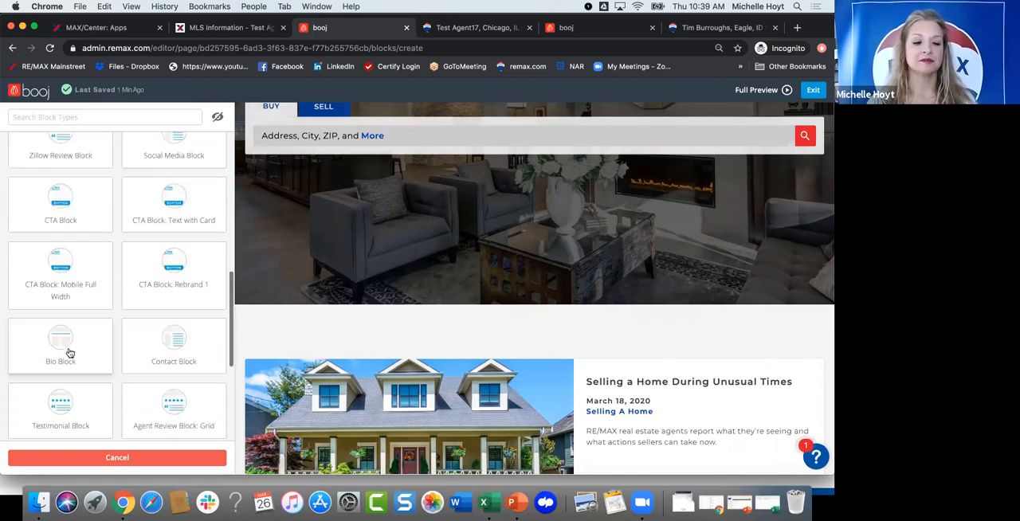
left_click(70, 351)
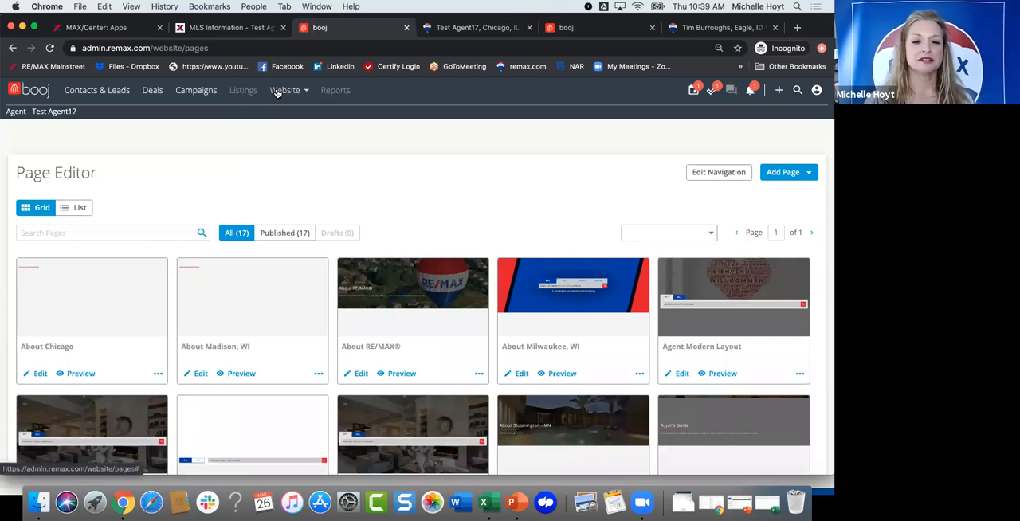
Step: Return from the Page Editor to the Website Dashboard
left_click(290, 123)
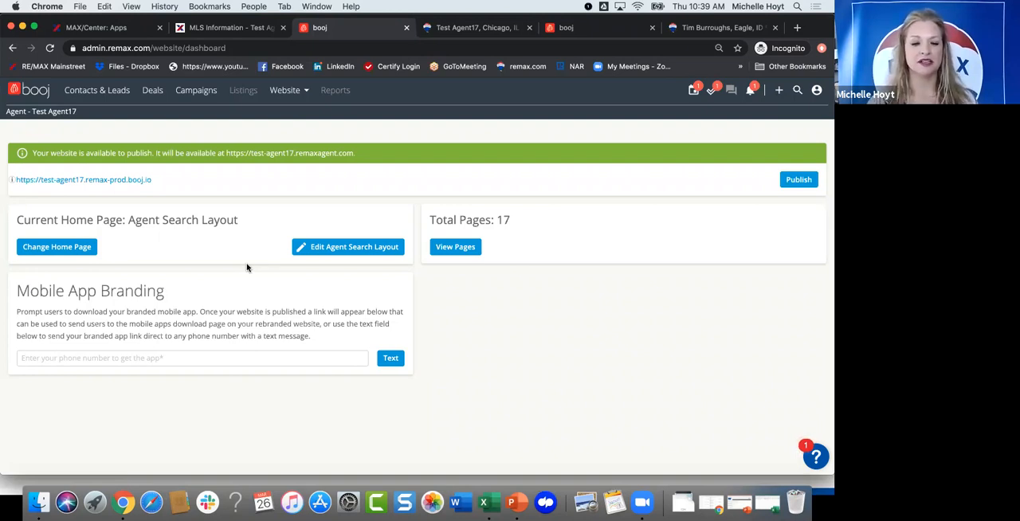
Step: Open the Agent Search Layout for editing and look through the block types that can be added
left_click(318, 249)
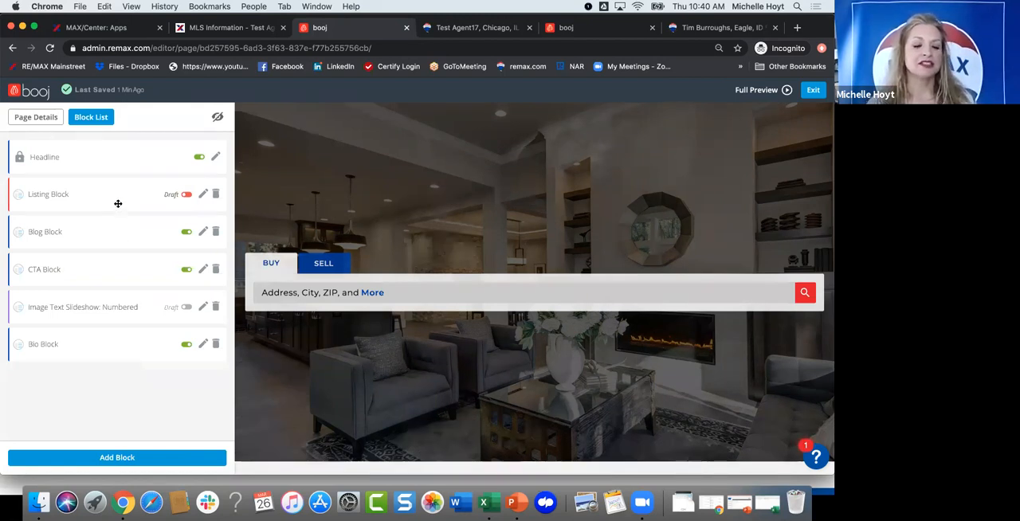
left_click(94, 458)
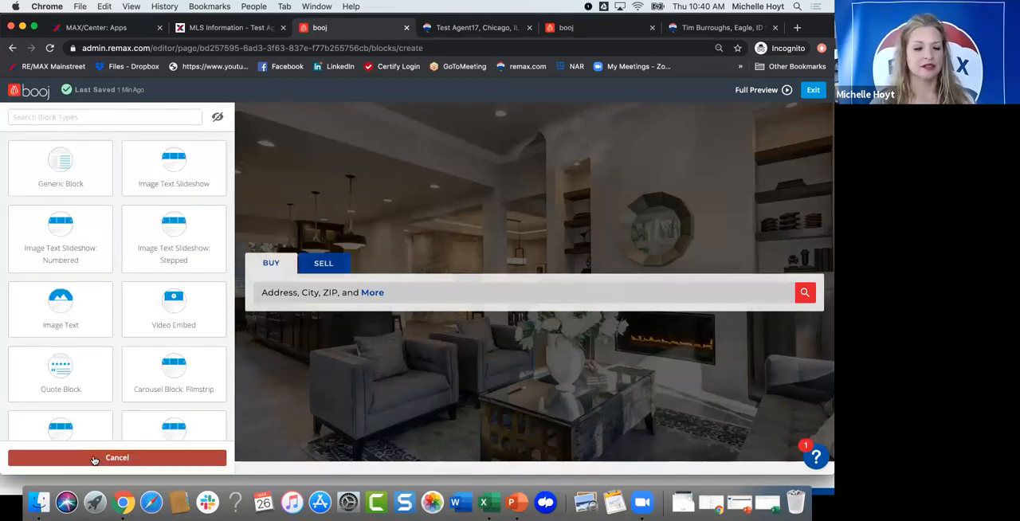
scroll(119, 342, "down", 5)
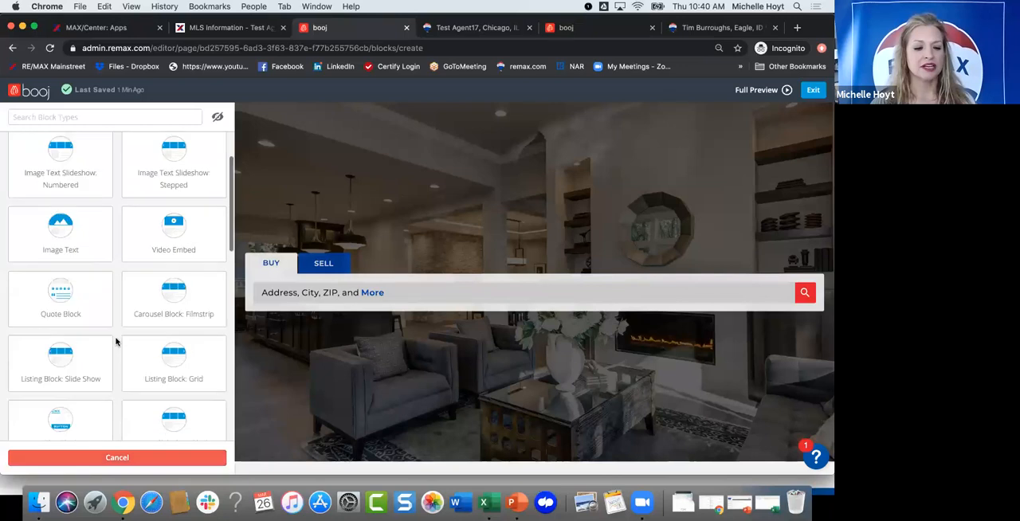
left_click(103, 459)
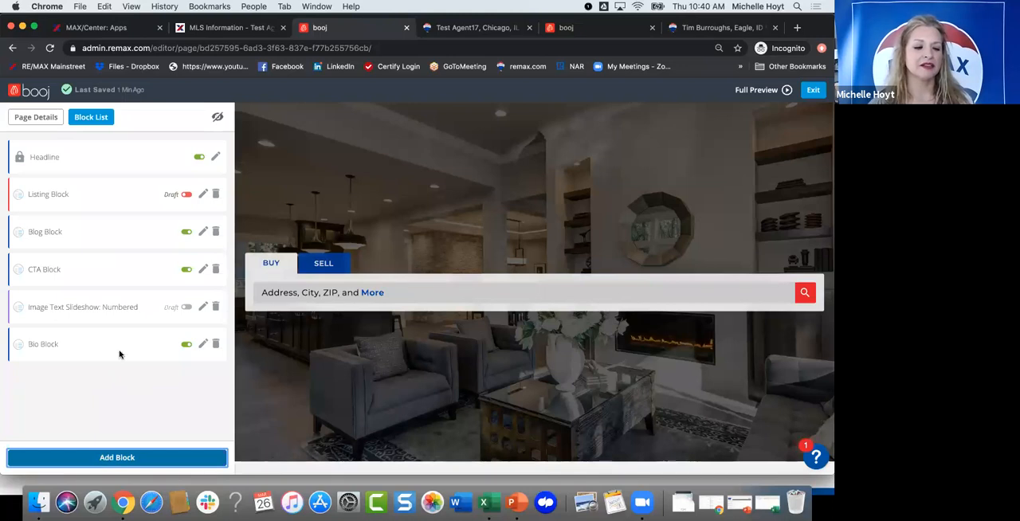
key("Return")
scroll(120, 350, "down", 6)
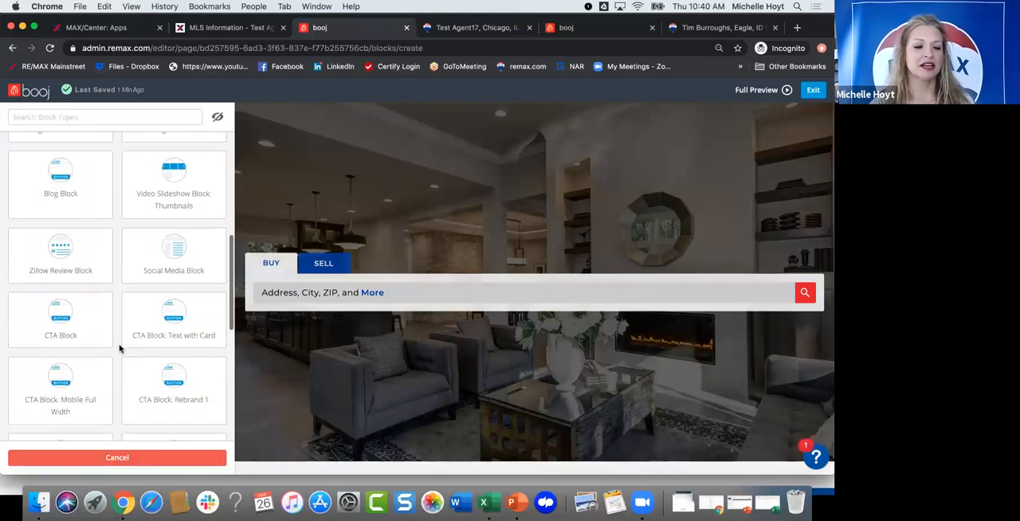
scroll(114, 338, "down", 4)
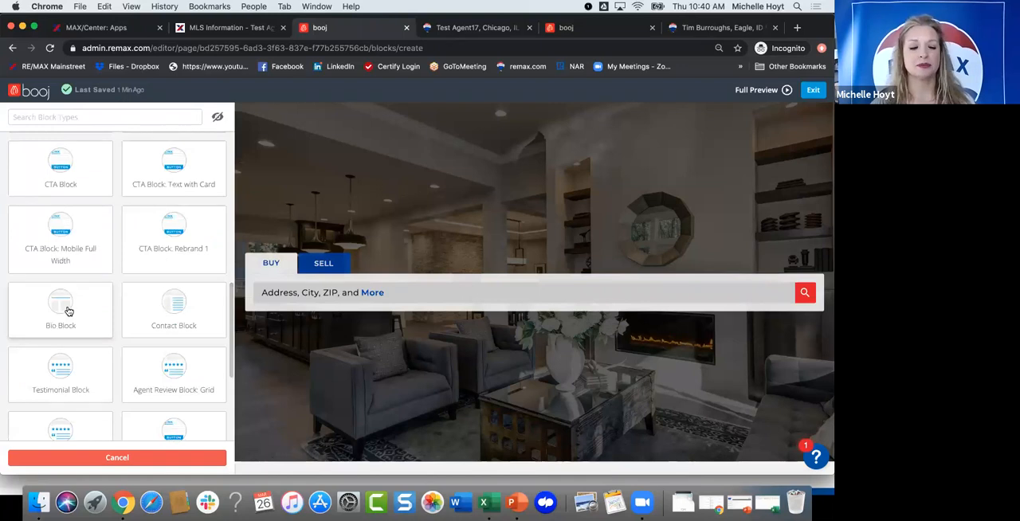
left_click(107, 459)
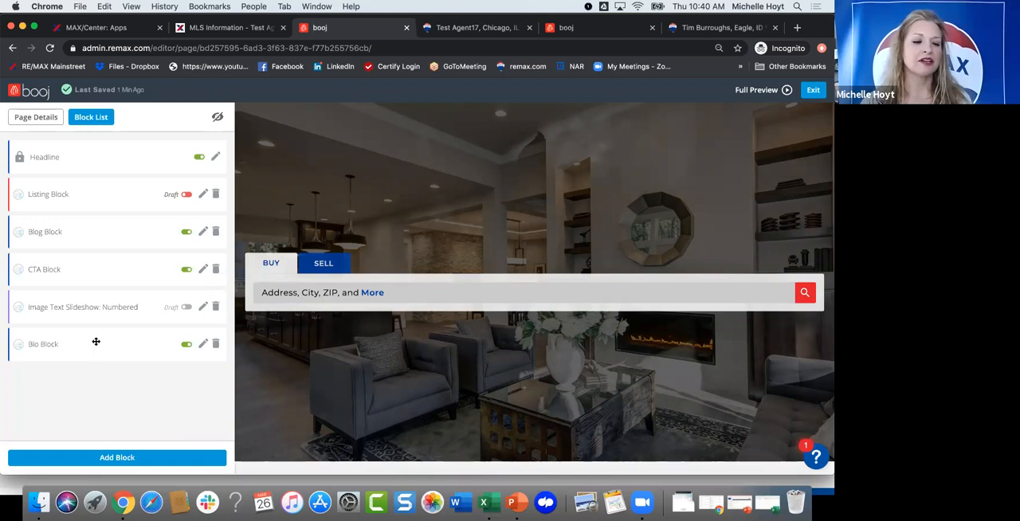
Step: Move the Bio Block directly below the Headline in the Agent Search Layout, check it in the page preview and exit the editor
left_click_drag(96, 341, 96, 185)
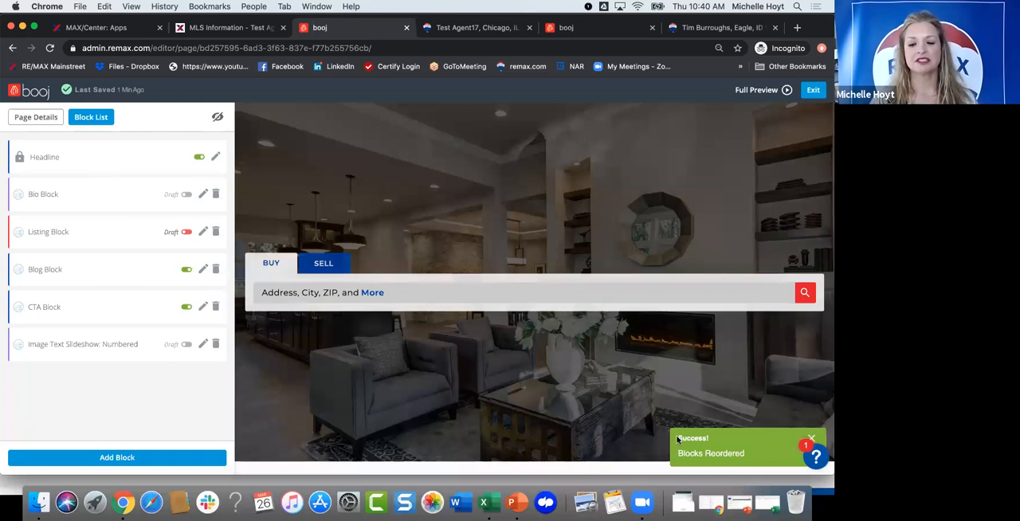
scroll(443, 310, "down", 2)
scroll(442, 310, "down", 4)
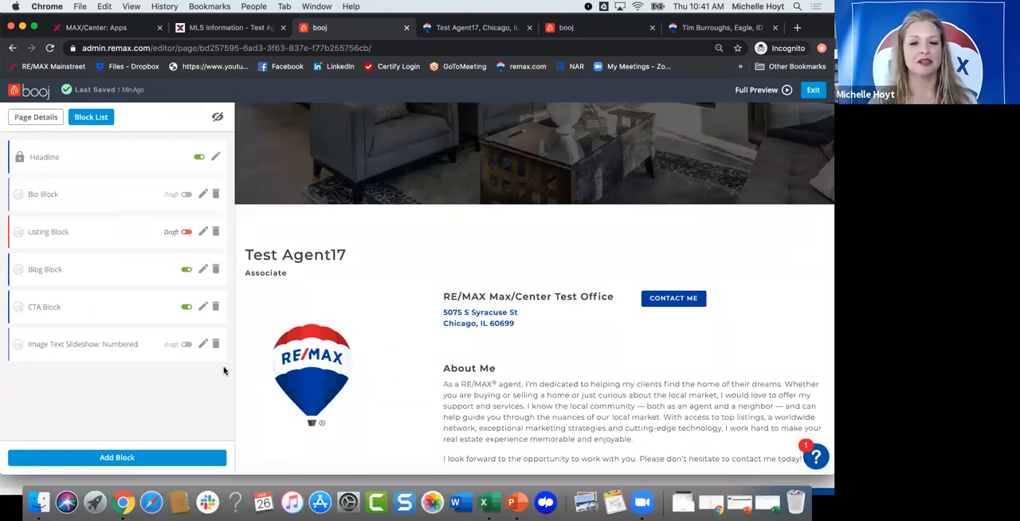
left_click(813, 92)
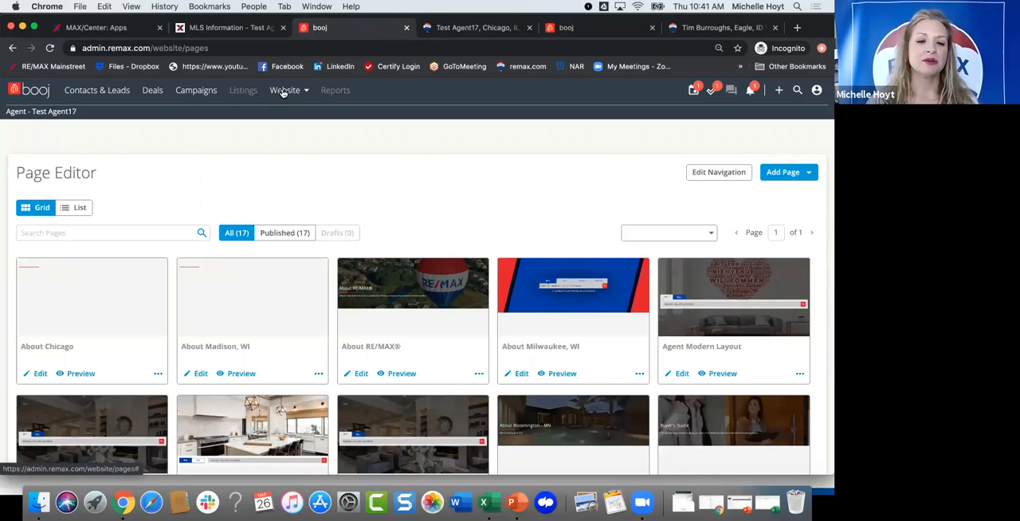
Step: Look through all the pages in the Page Editor, down to Things to Do in Indianapolis, IN
left_click(283, 92)
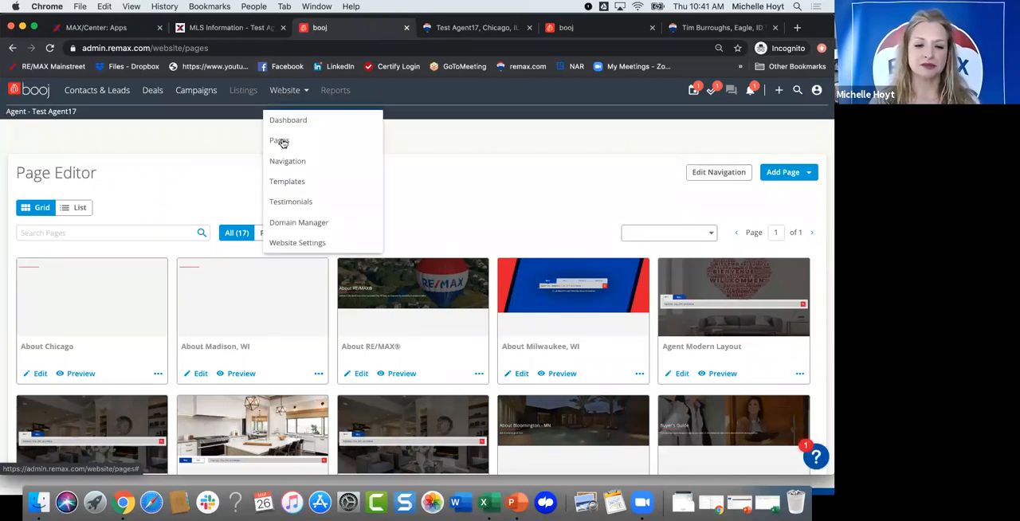
left_click(396, 187)
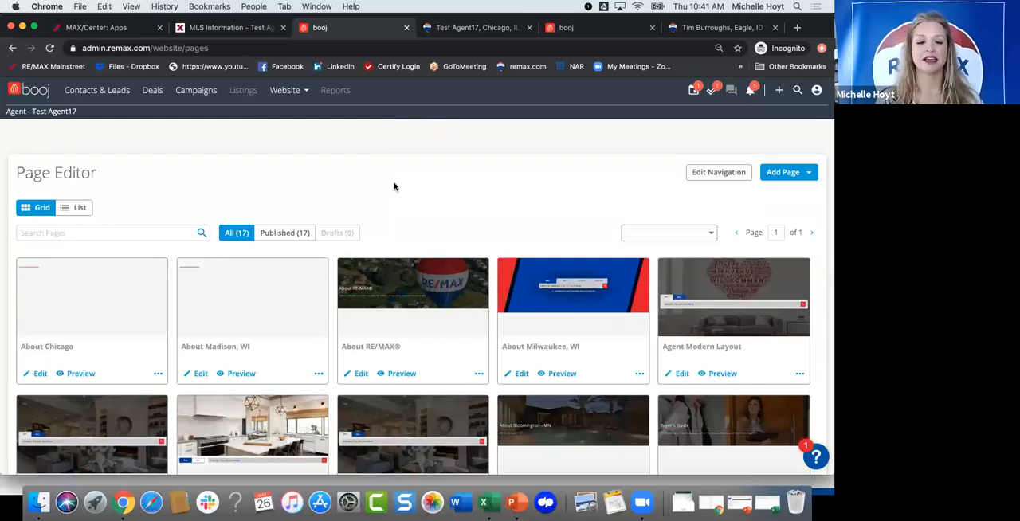
scroll(336, 255, "down", 2)
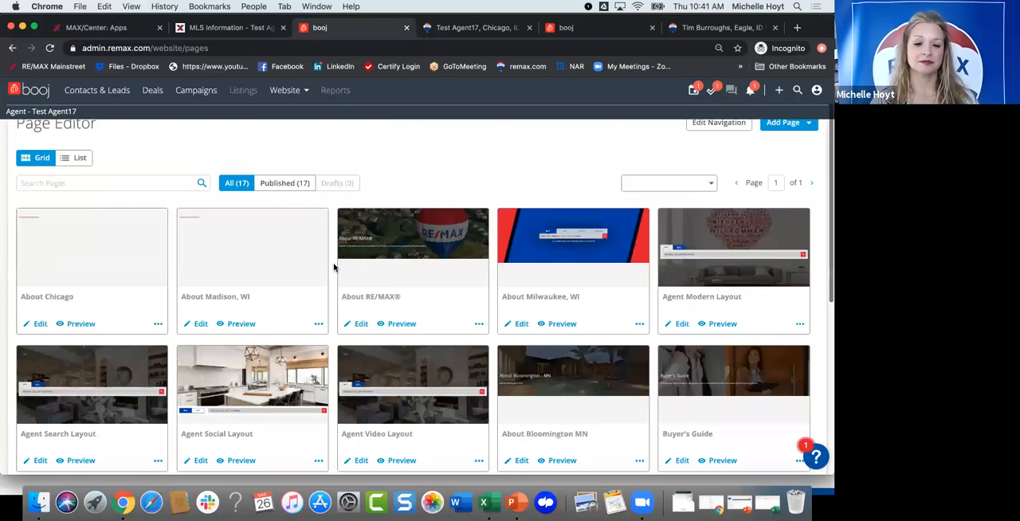
scroll(332, 269, "down", 1)
scroll(330, 270, "down", 6)
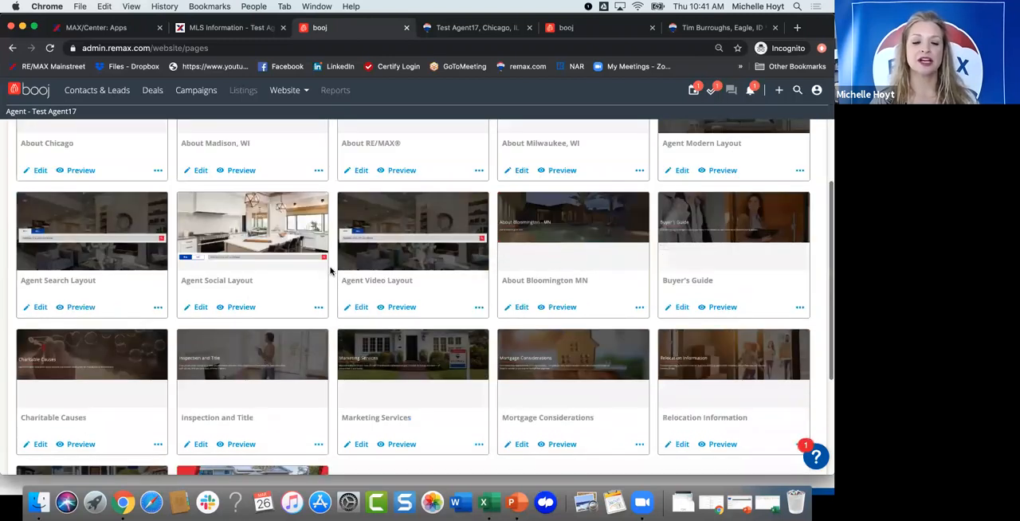
scroll(346, 296, "down", 7)
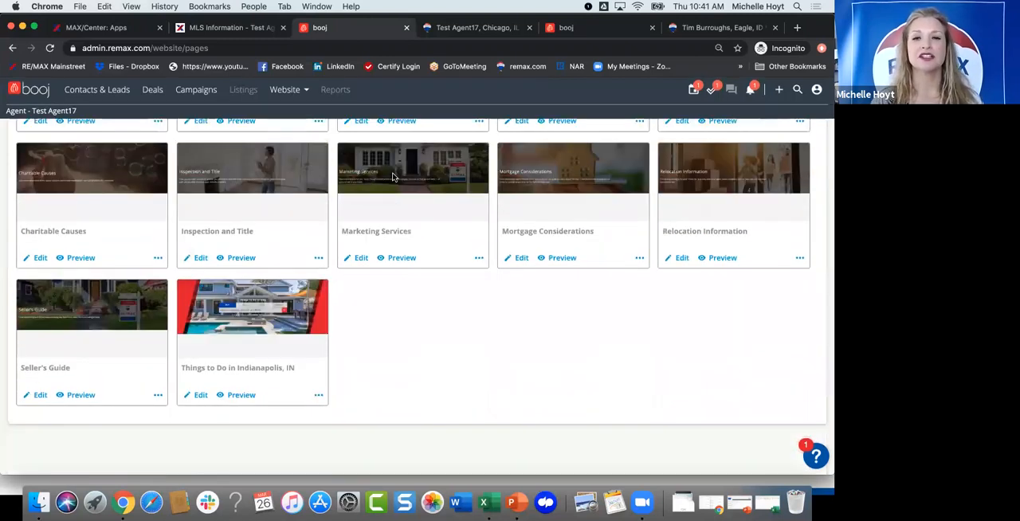
scroll(375, 170, "up", 15)
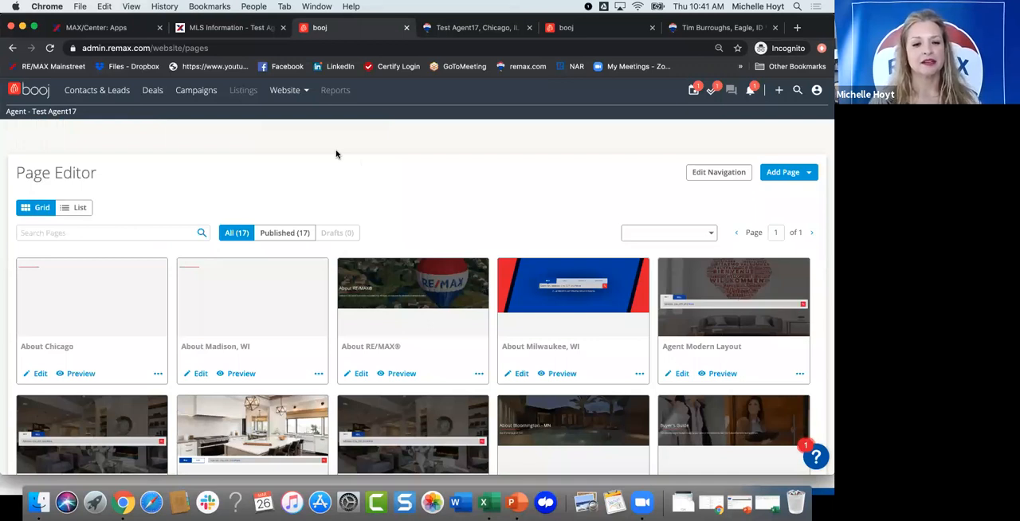
Step: Open the Navigation Editor and compare it with the site menu on the test agent's preview website
left_click(283, 91)
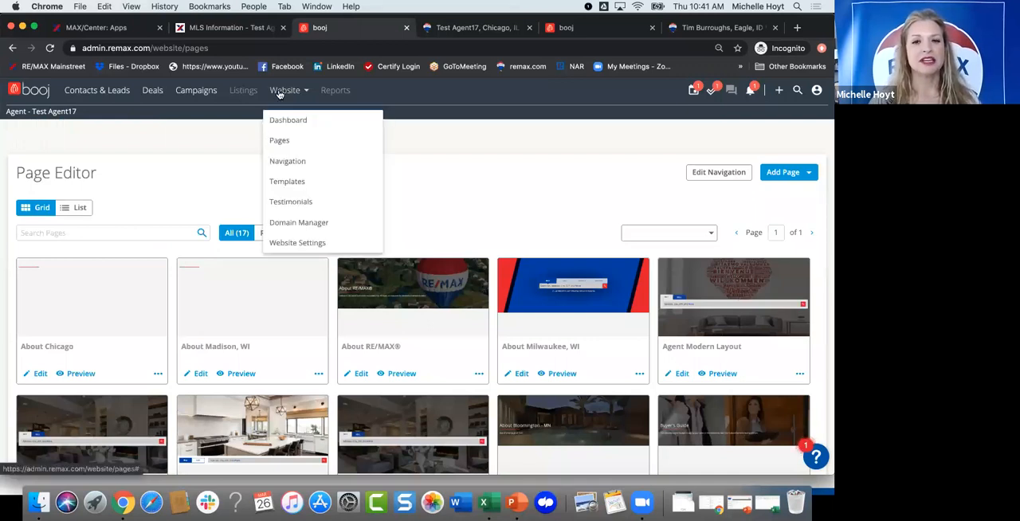
left_click(287, 162)
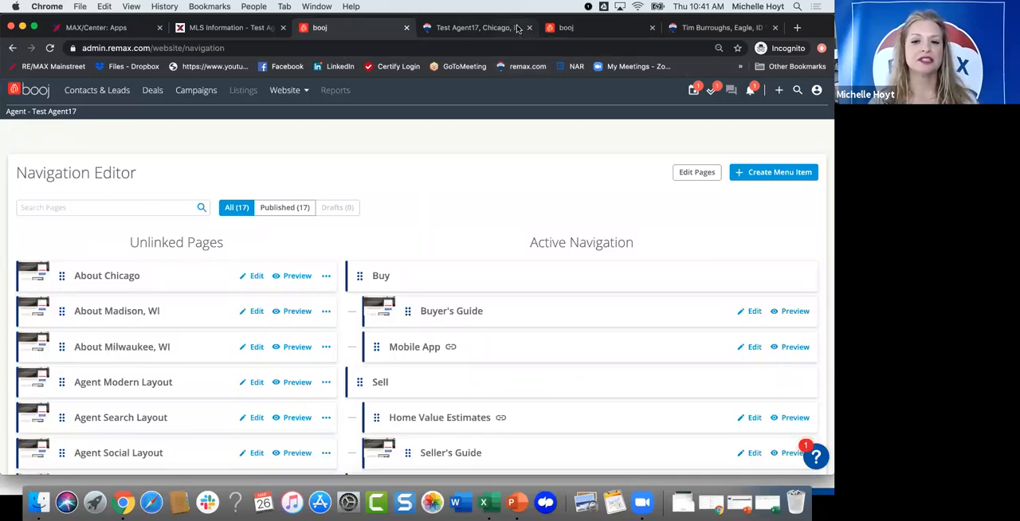
left_click(518, 29)
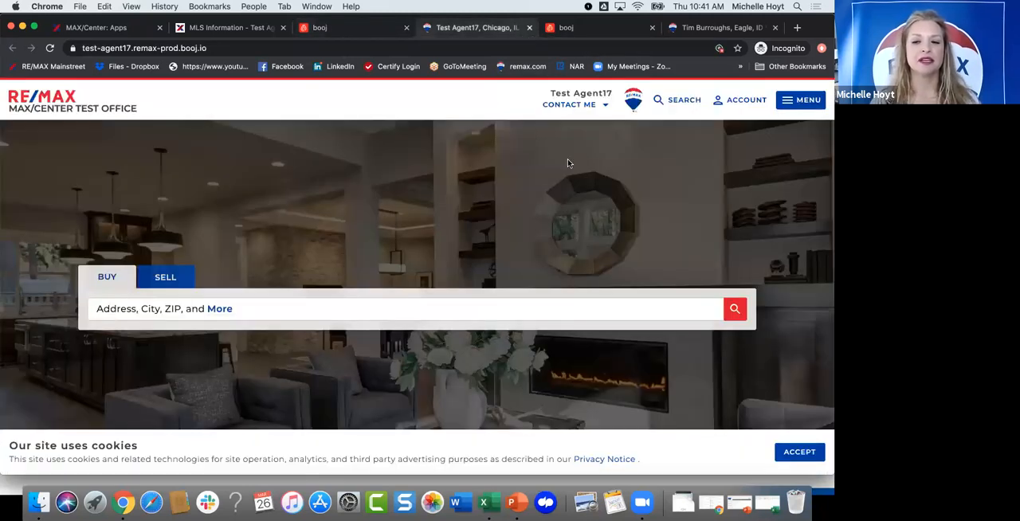
left_click(786, 104)
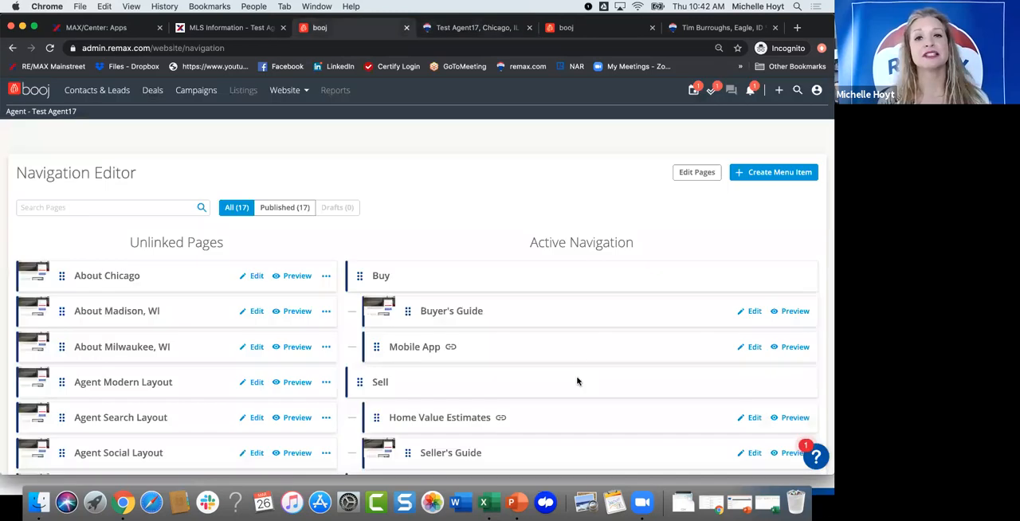
left_click(321, 28)
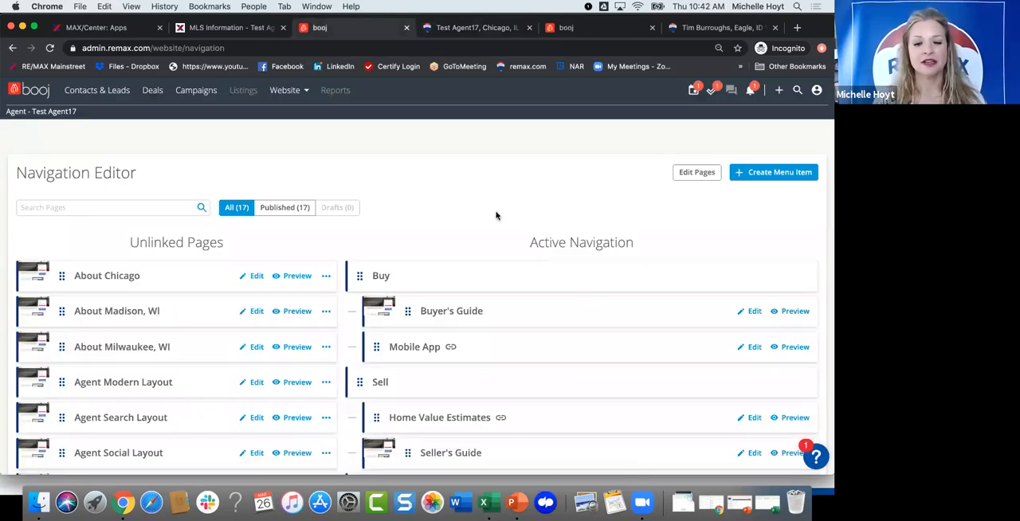
Step: Move the RE/MAX Blog link from Resources to the first entry under My Info in the Active Navigation
scroll(446, 198, "down", 3)
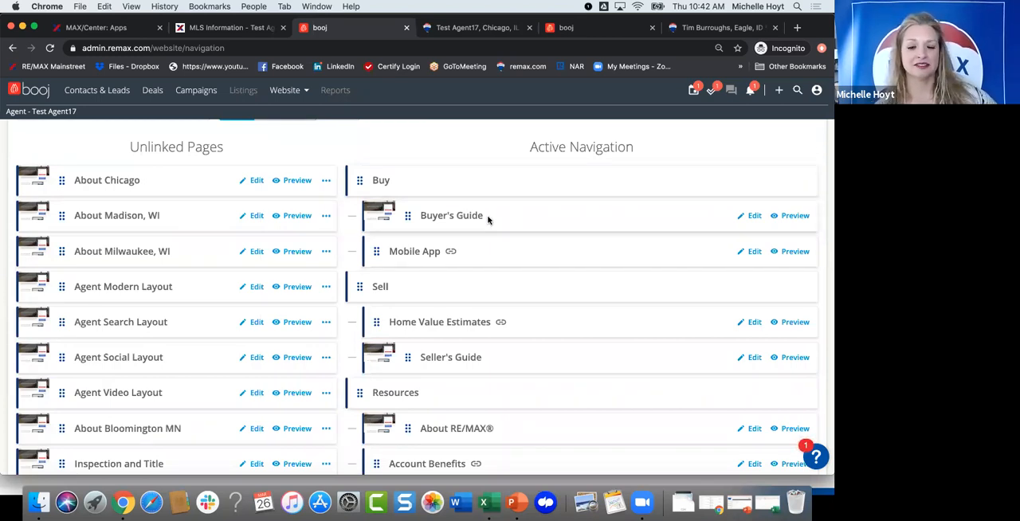
scroll(485, 234, "down", 1)
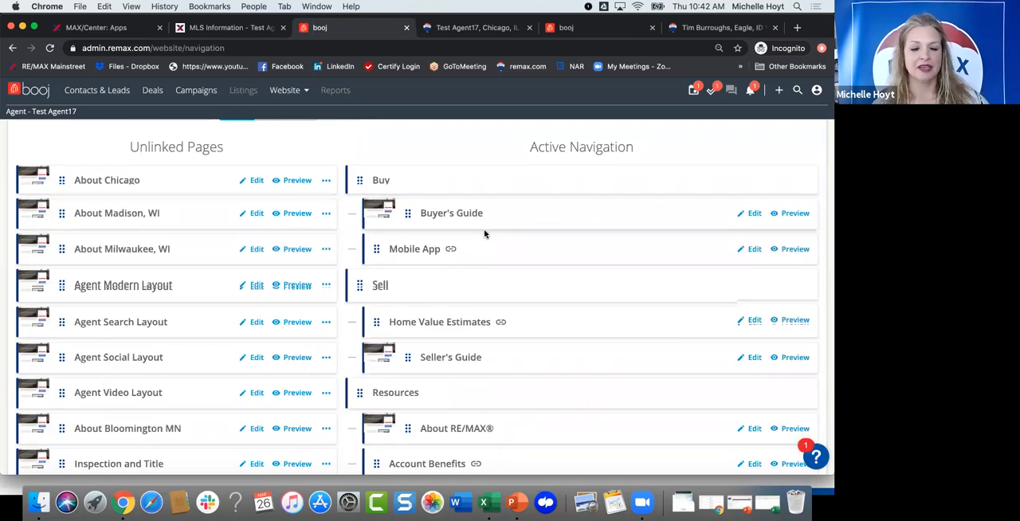
scroll(484, 234, "down", 2)
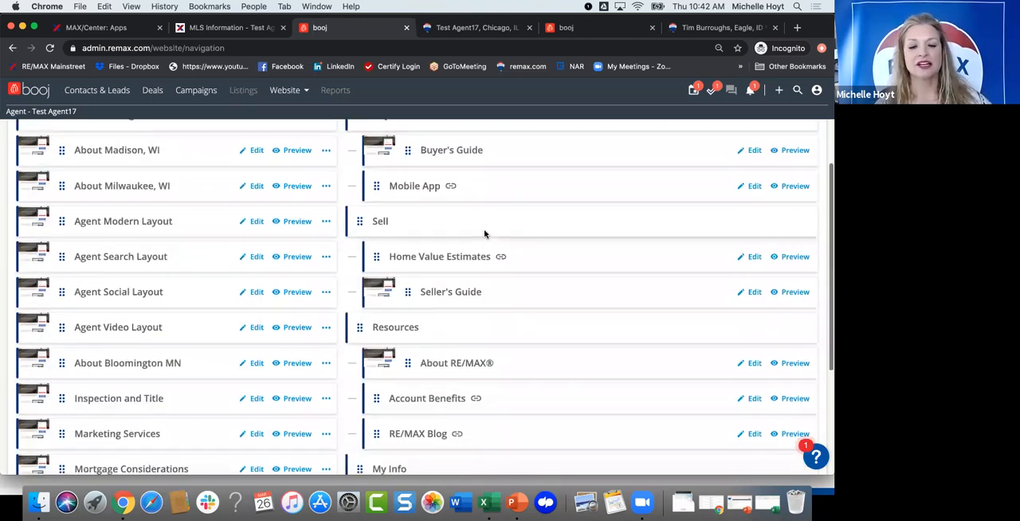
scroll(483, 233, "down", 1)
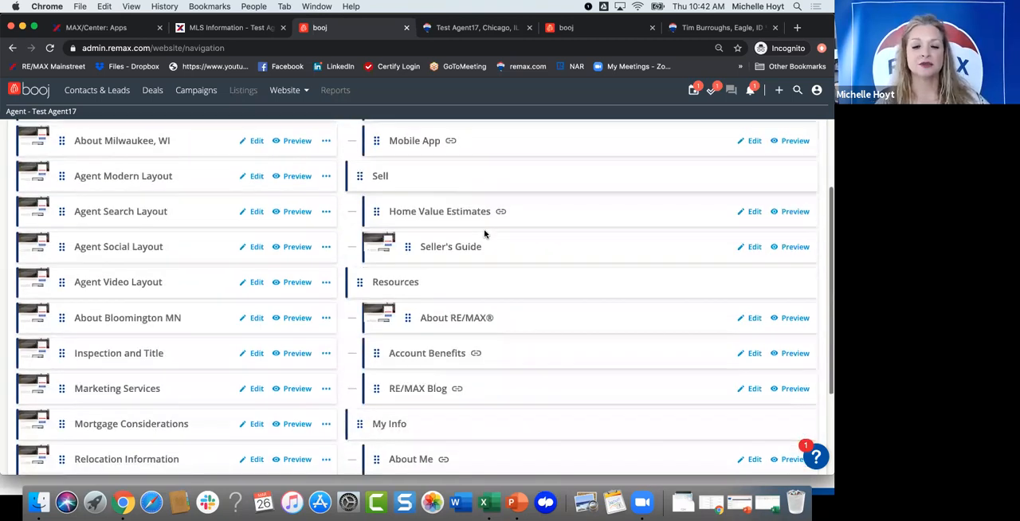
scroll(484, 234, "down", 1)
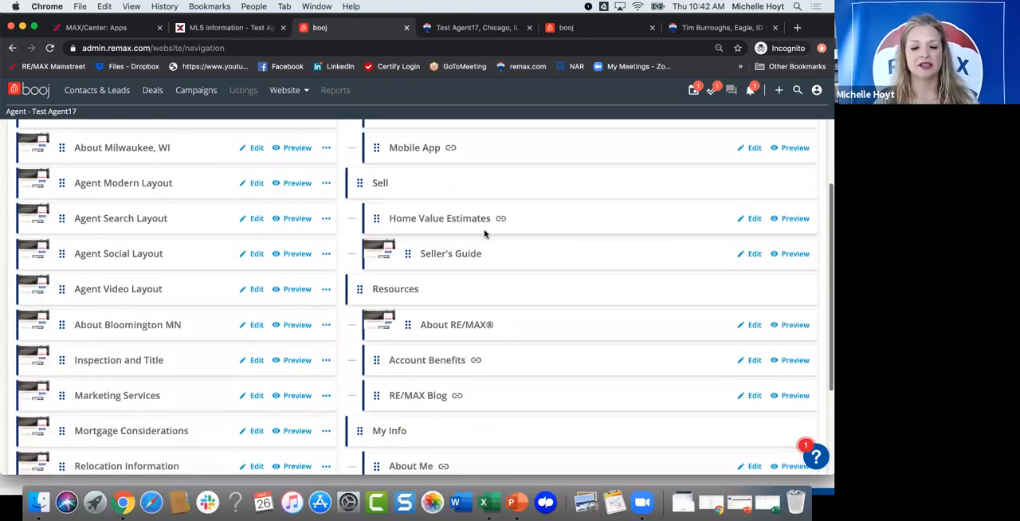
scroll(484, 233, "down", 1)
scroll(389, 332, "up", 1)
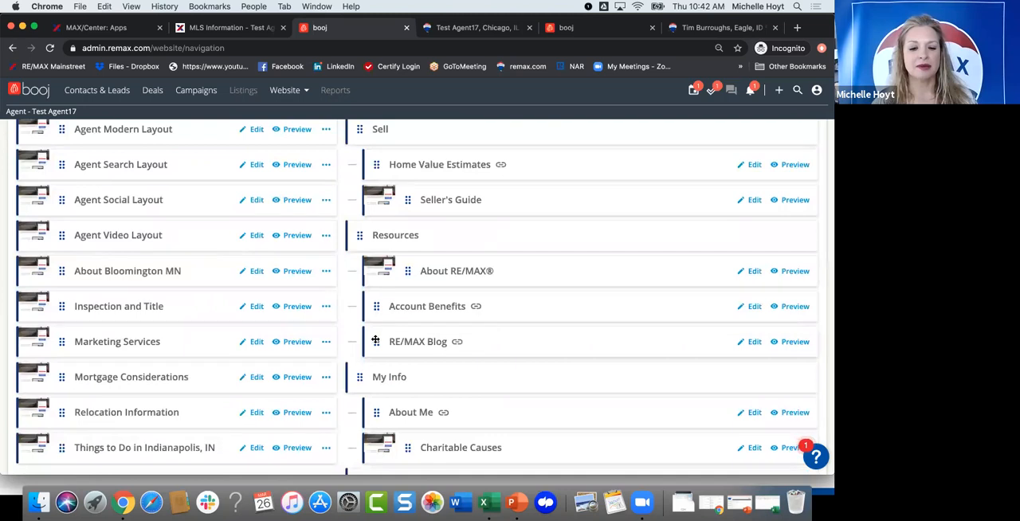
left_click_drag(375, 341, 386, 374)
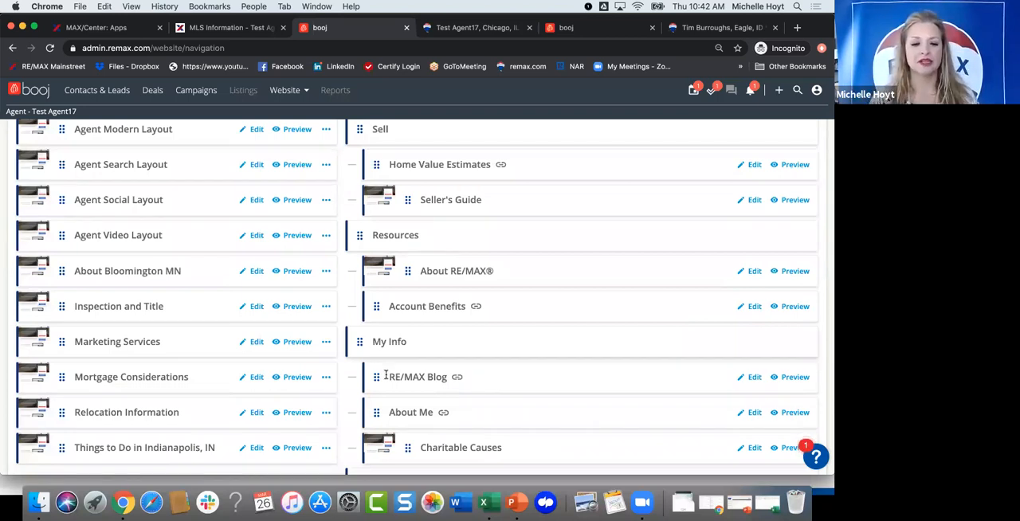
Step: Examine the Unlinked Pages and Active Navigation lists, down to the School District 54 link
scroll(422, 270, "up", 2)
scroll(183, 252, "up", 5)
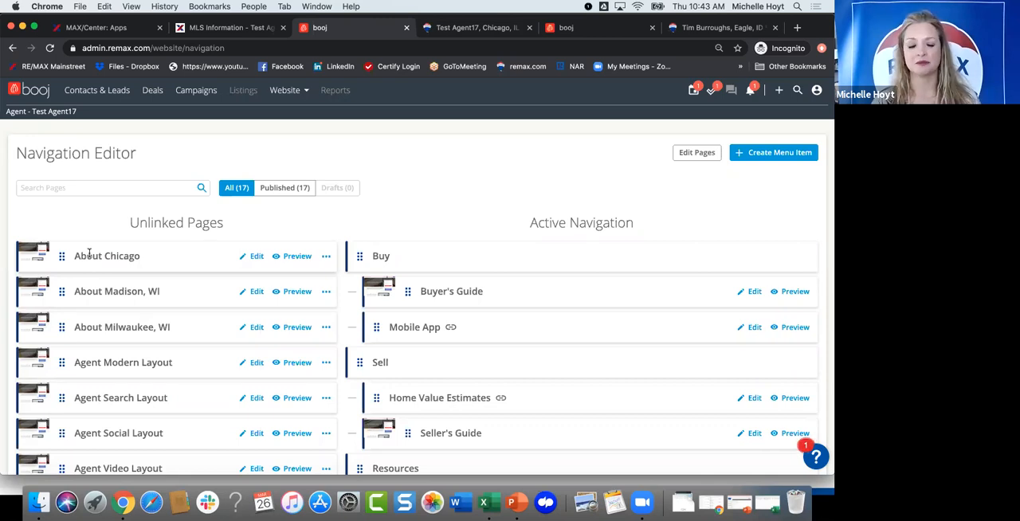
scroll(507, 283, "down", 1)
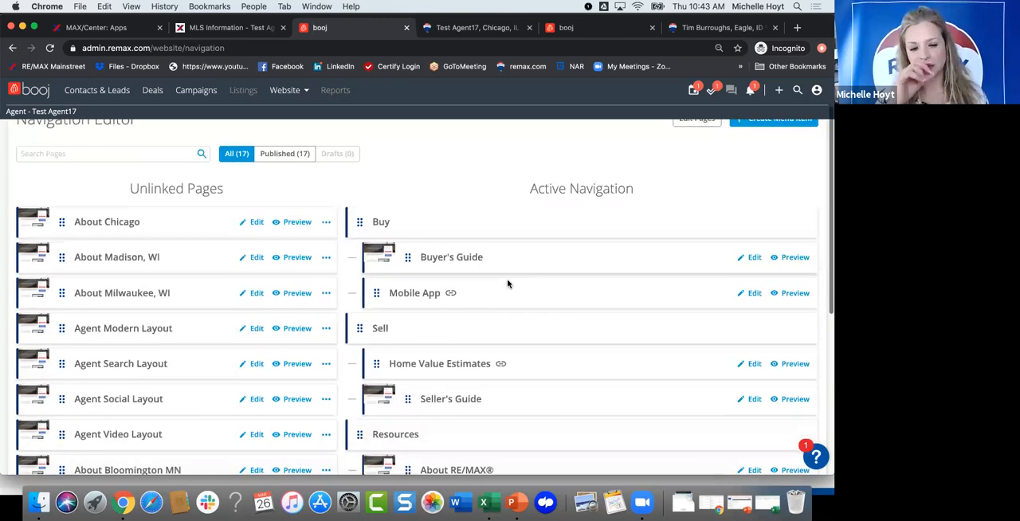
scroll(509, 284, "up", 1)
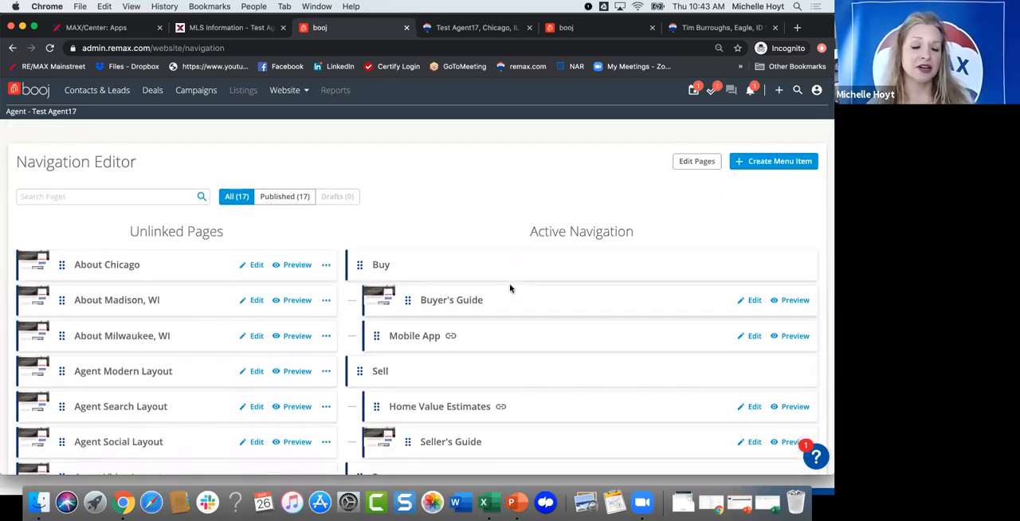
scroll(510, 288, "down", 1)
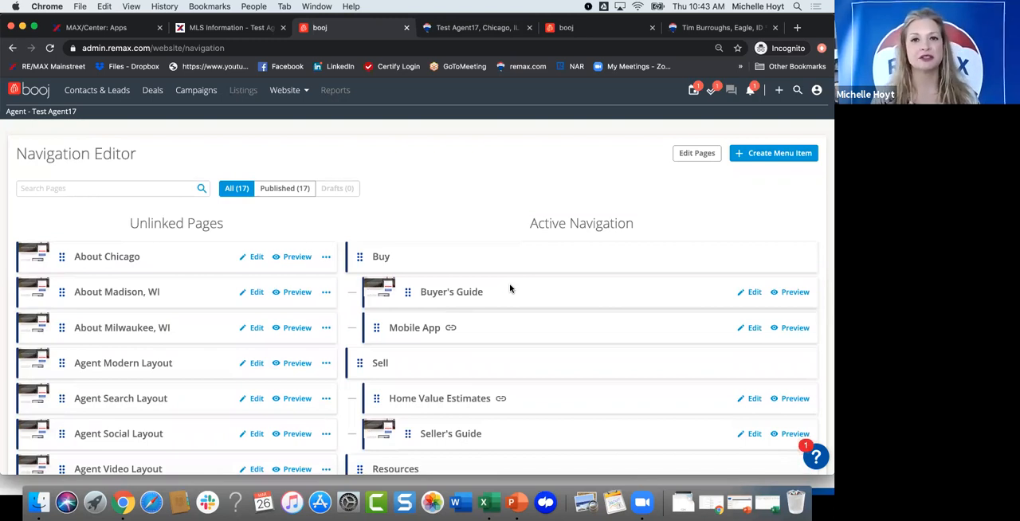
scroll(510, 288, "down", 5)
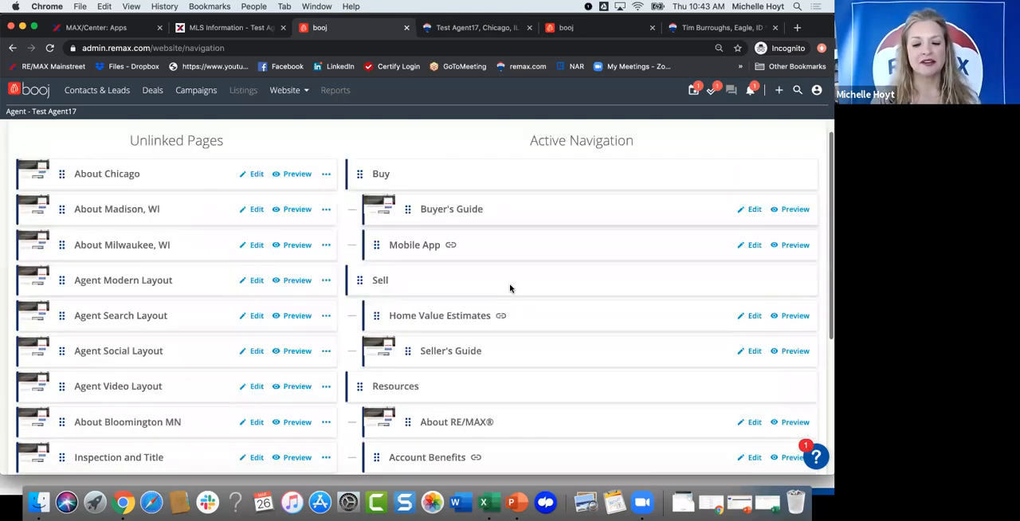
scroll(388, 377, "down", 2)
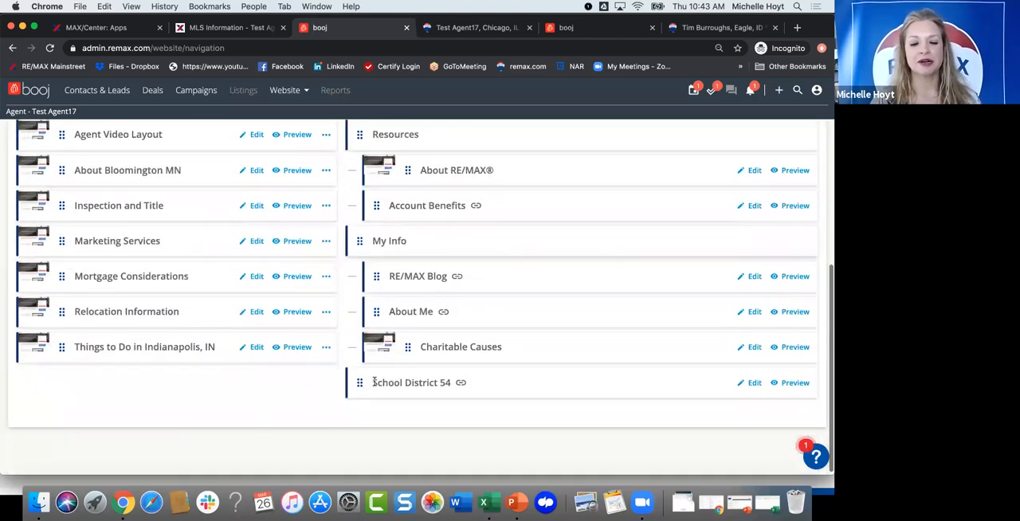
left_click_drag(374, 382, 3, 328)
scroll(454, 236, "up", 7)
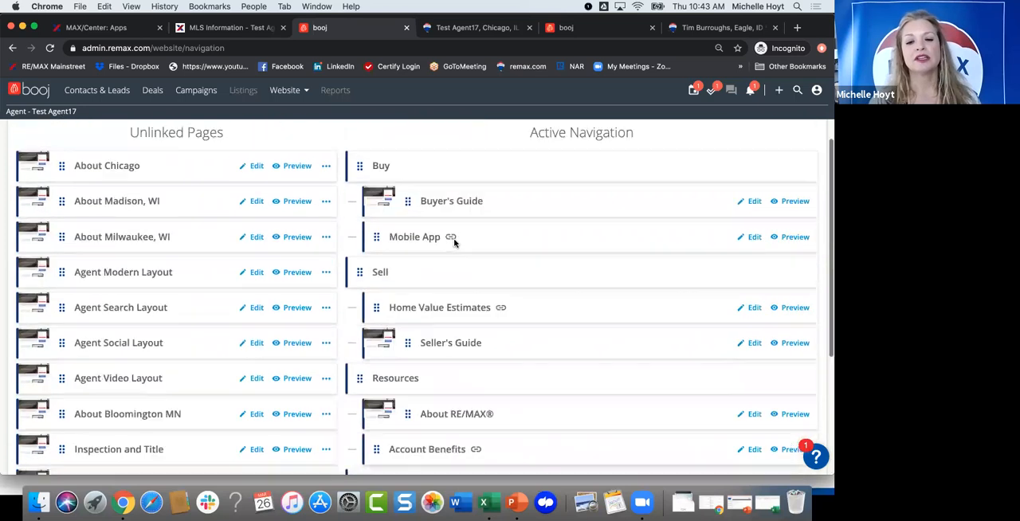
Step: Create a non-link menu item titled School District 54 in the Navigation Editor
scroll(454, 242, "up", 3)
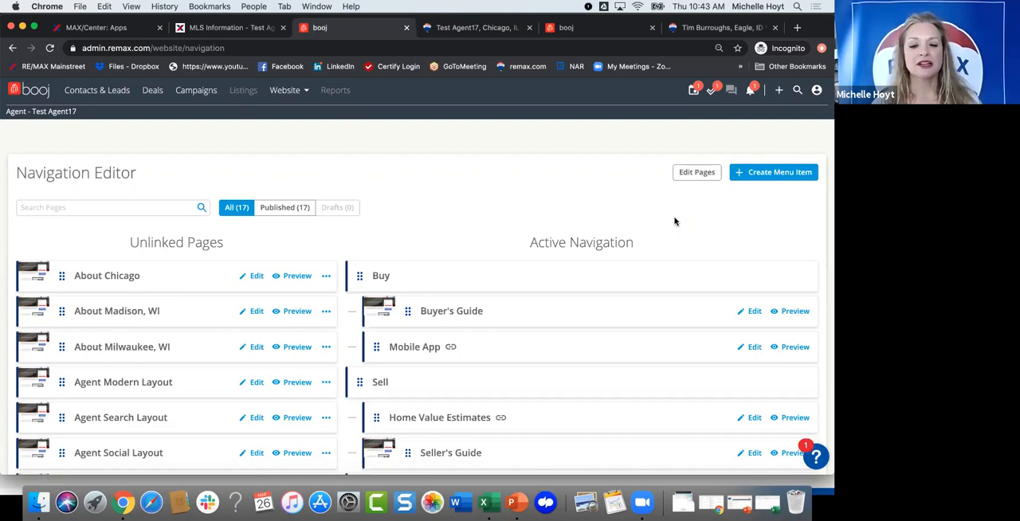
left_click(745, 172)
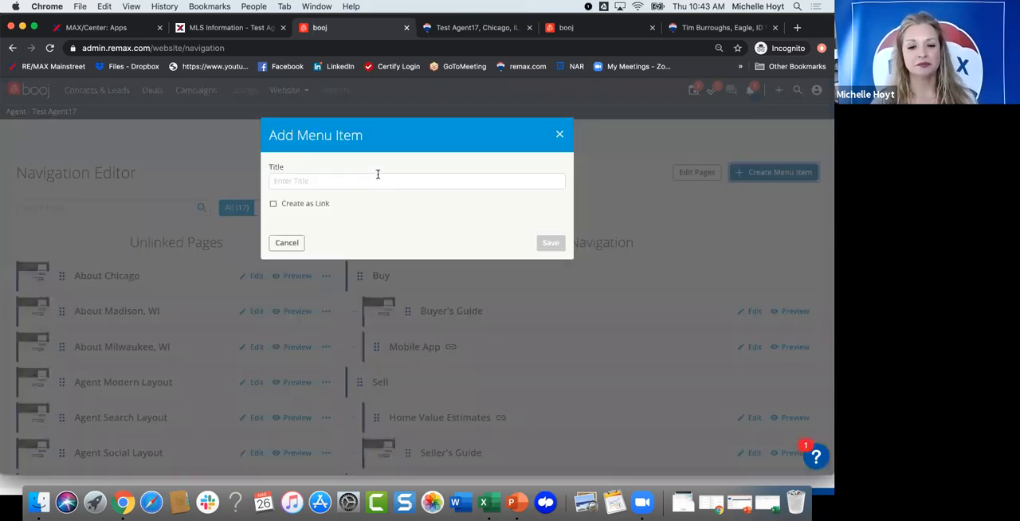
left_click(378, 176)
type("S")
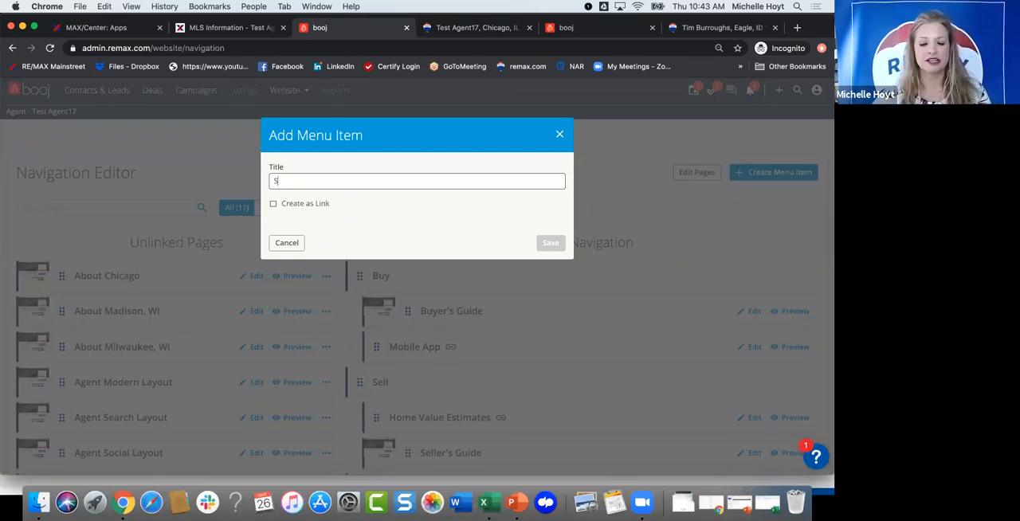
type("chool Distr")
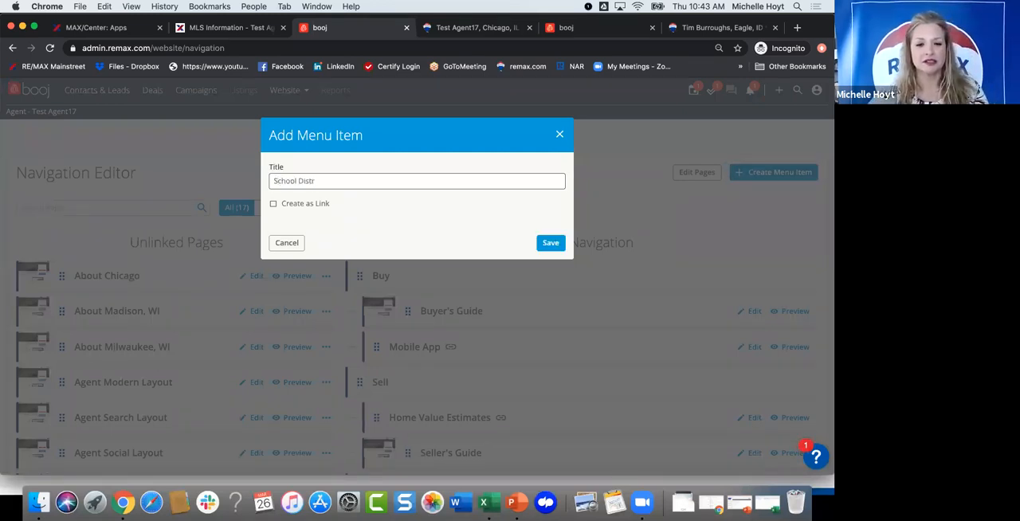
type("ict 54")
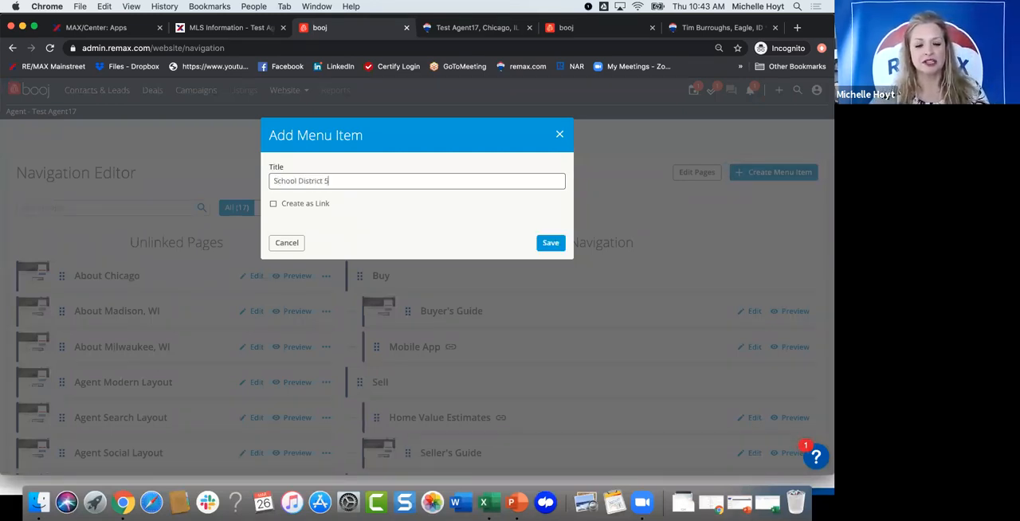
left_click(546, 245)
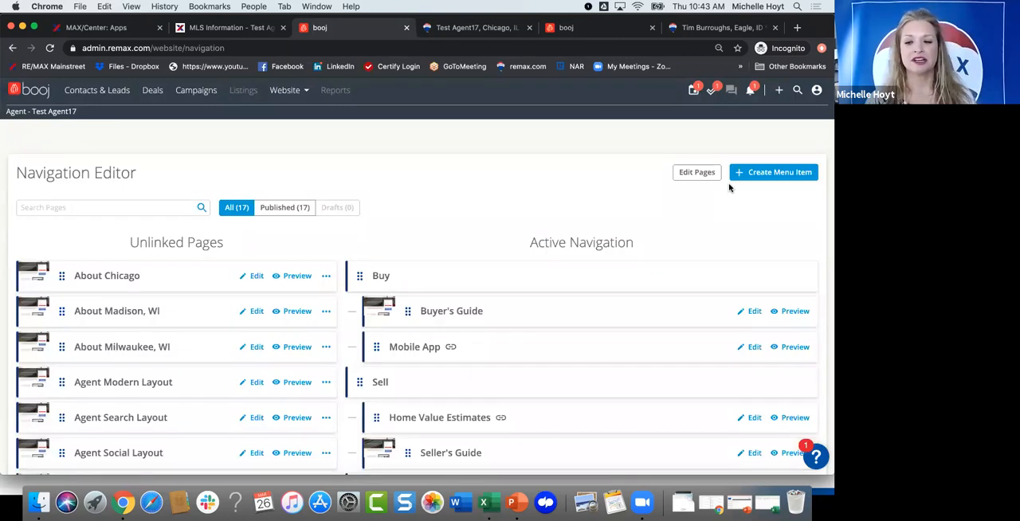
Step: Remove the School District 54 header from the Active Navigation and accept its permanent deletion
scroll(740, 391, "down", 10)
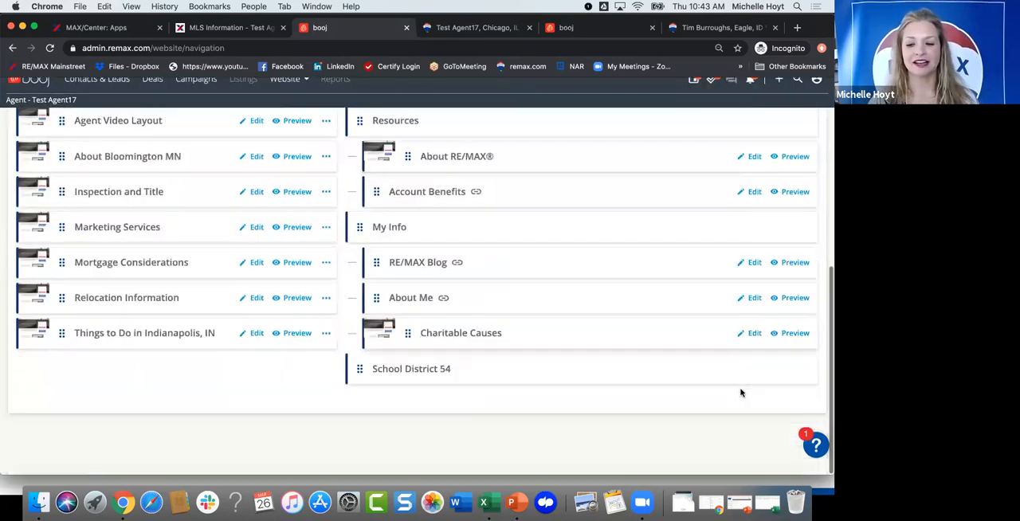
left_click_drag(358, 374, 40, 284)
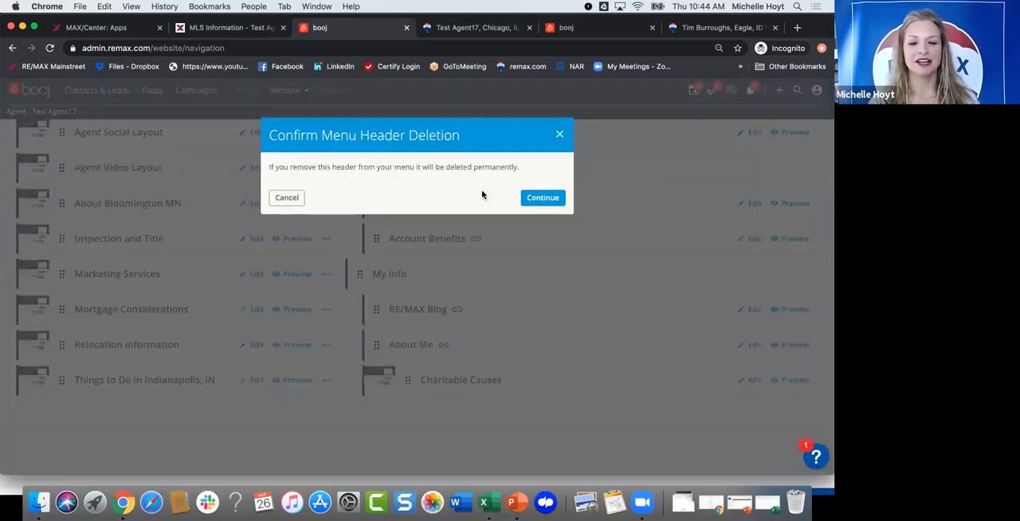
left_click(532, 199)
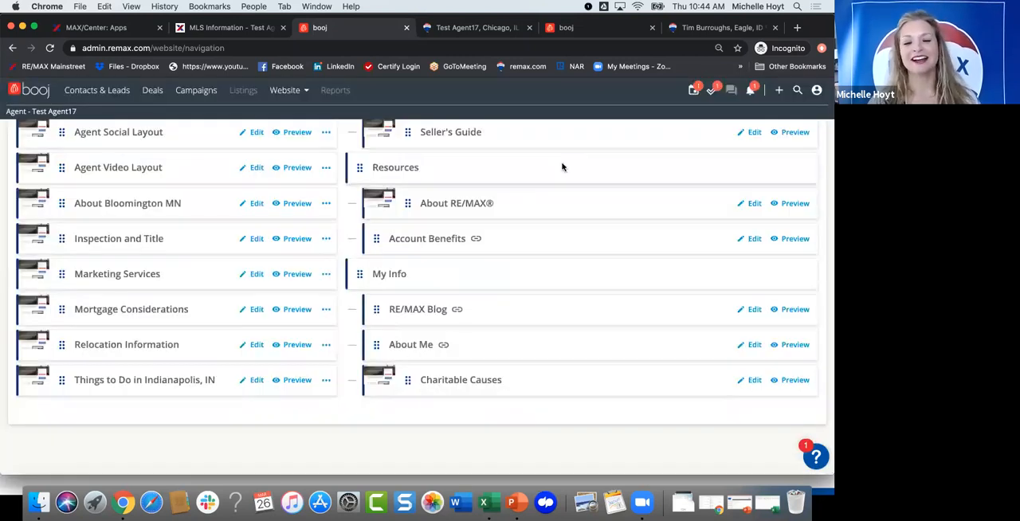
Step: Start a new menu item titled School District X and set it to be created as a link
scroll(749, 190, "up", 10)
left_click(752, 174)
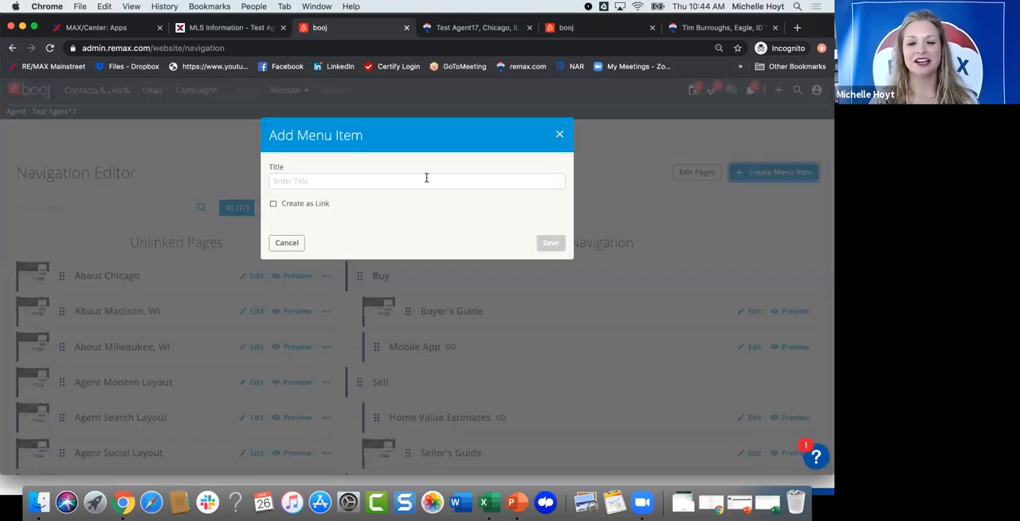
left_click(407, 178)
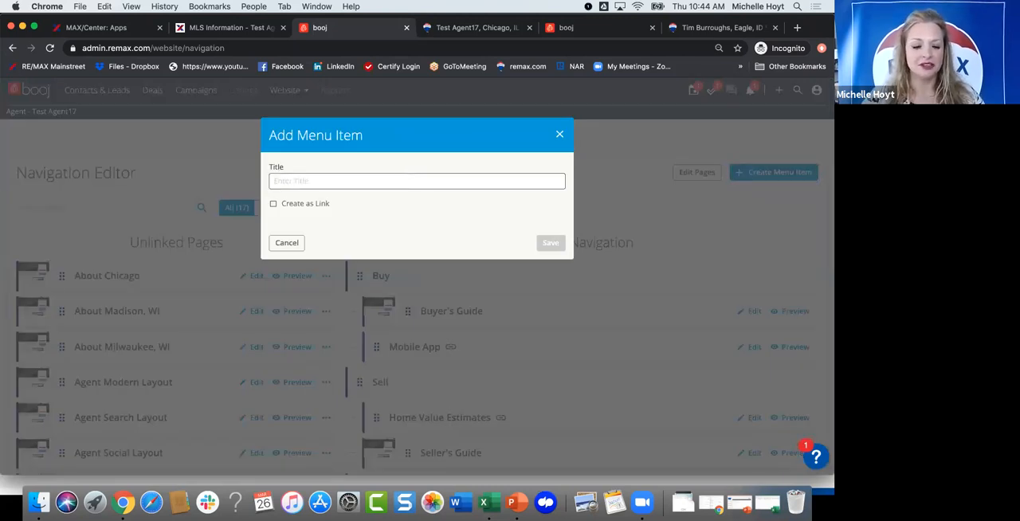
type("Scho")
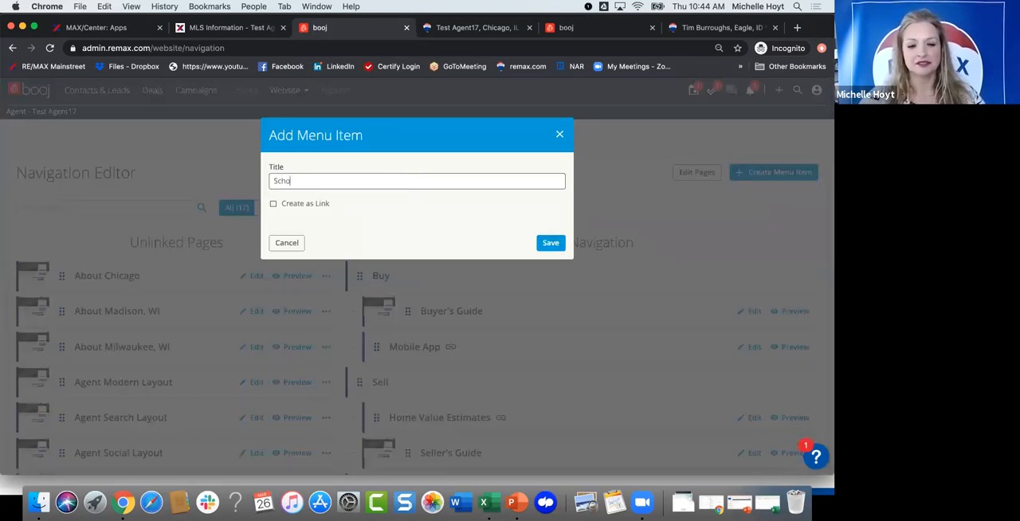
type("ol disgt")
key("BackSpace")
key("BackSpace")
key("BackSpace")
key("BackSpace")
key("BackSpace")
key("BackSpace")
type("Di")
key("BackSpace")
key("BackSpace")
type("Dis")
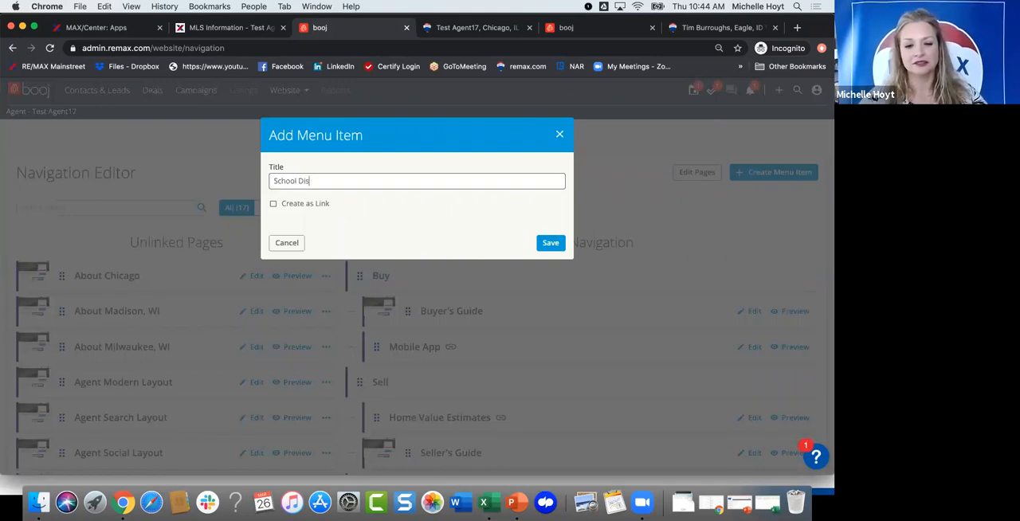
type("trict X")
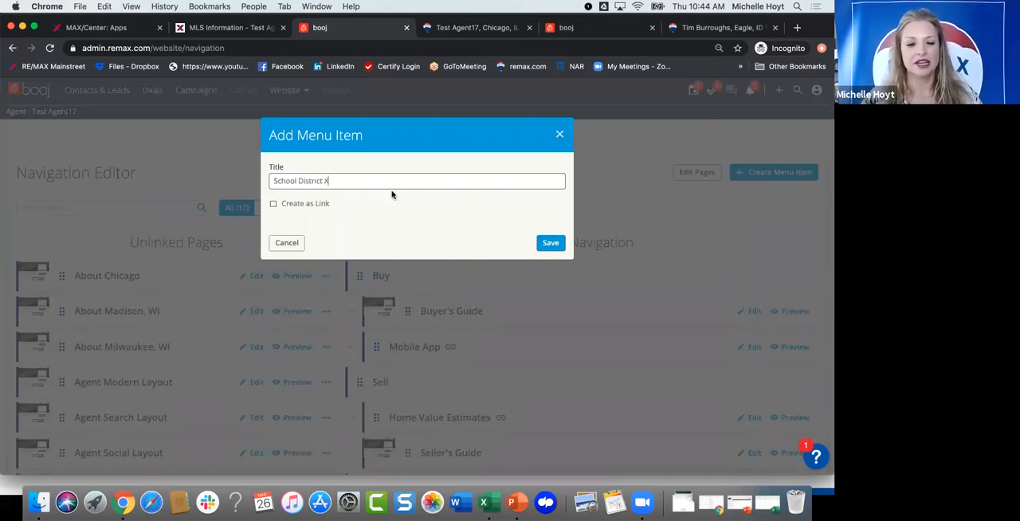
left_click(274, 205)
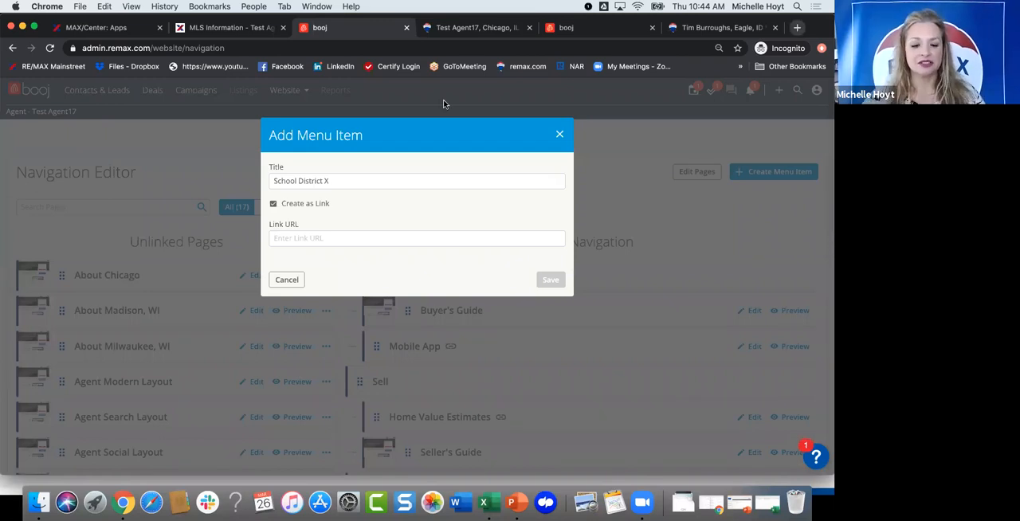
Step: Search the web for school district 54 in a new tab, open the Schaumburg School District 54 site and copy its address
key("ctrl+t")
type("s")
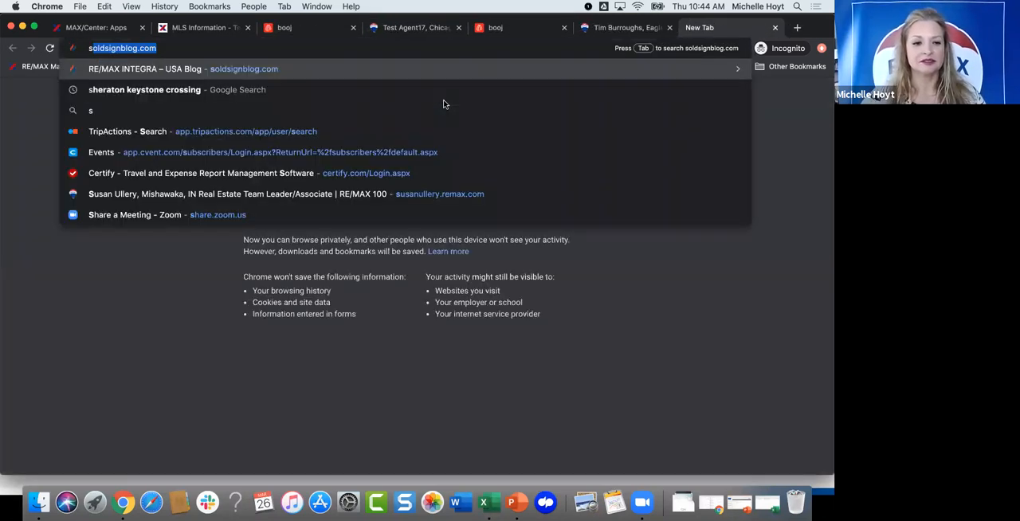
type("chool district 54")
key("Return")
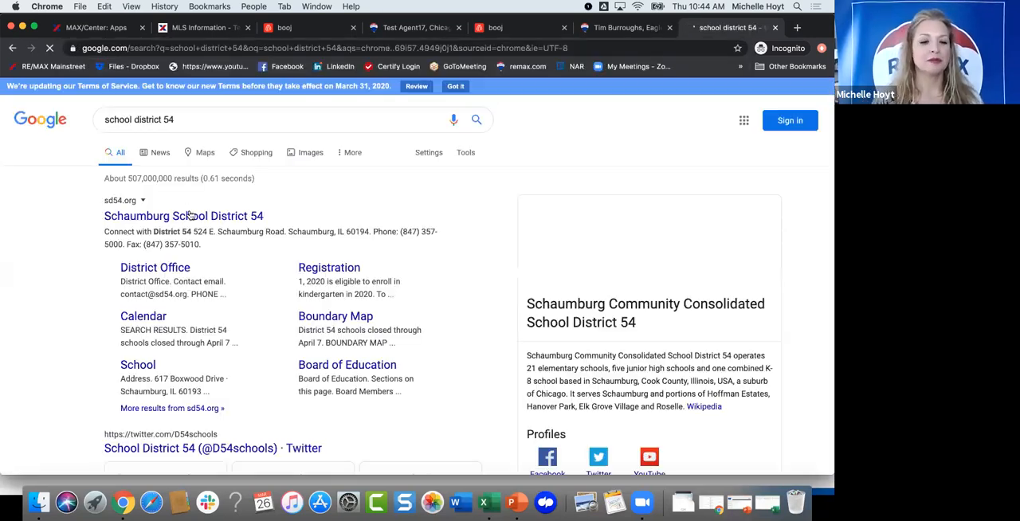
left_click(191, 216)
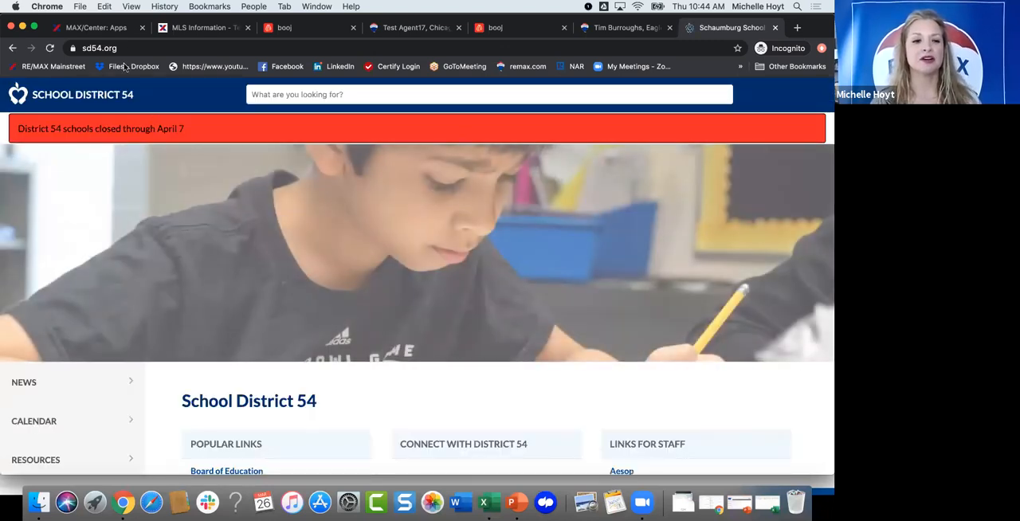
left_click(122, 48)
key("cmd+c")
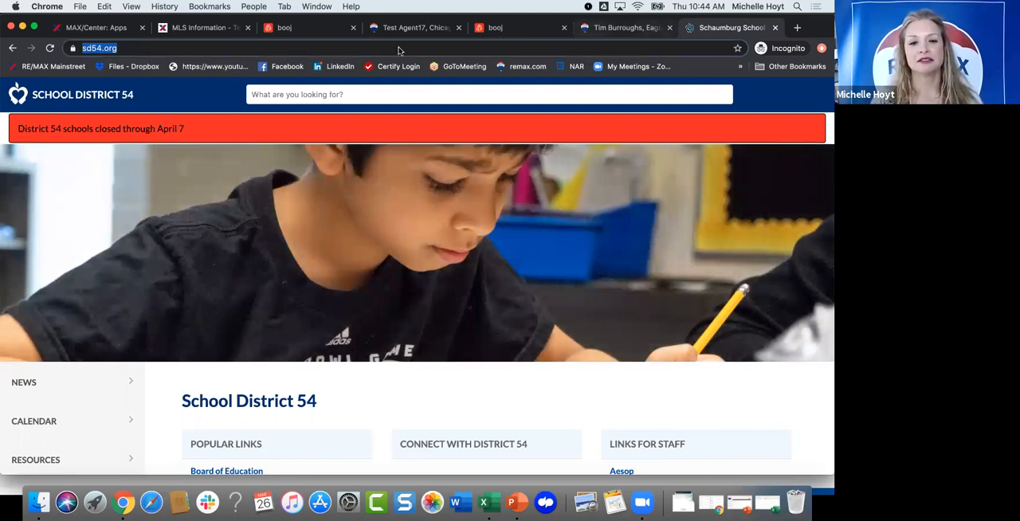
left_click(299, 28)
left_click(299, 237)
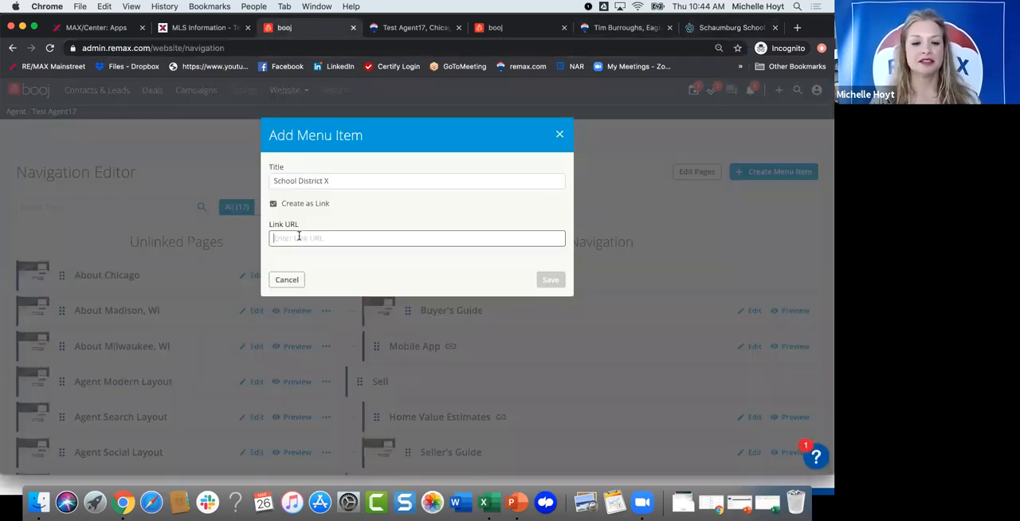
key("cmd+v")
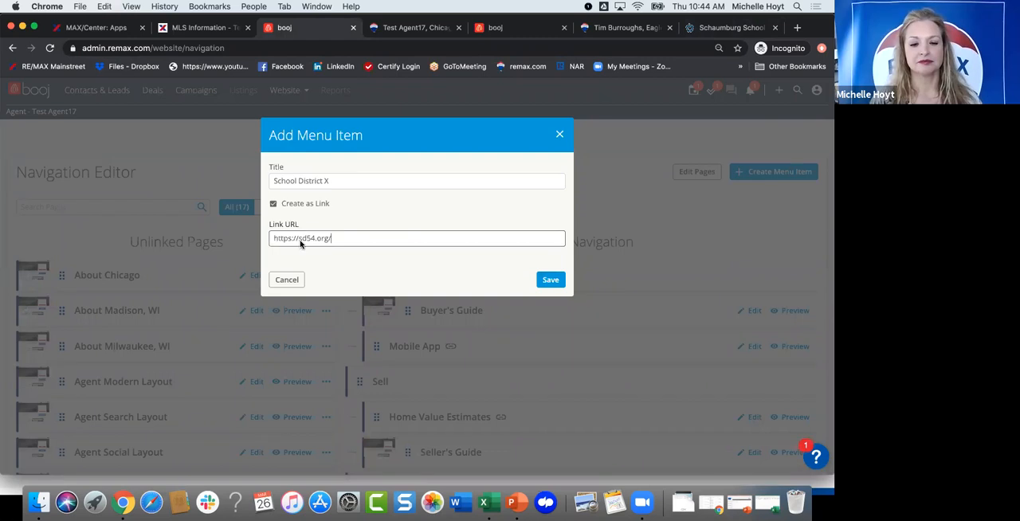
left_click(551, 281)
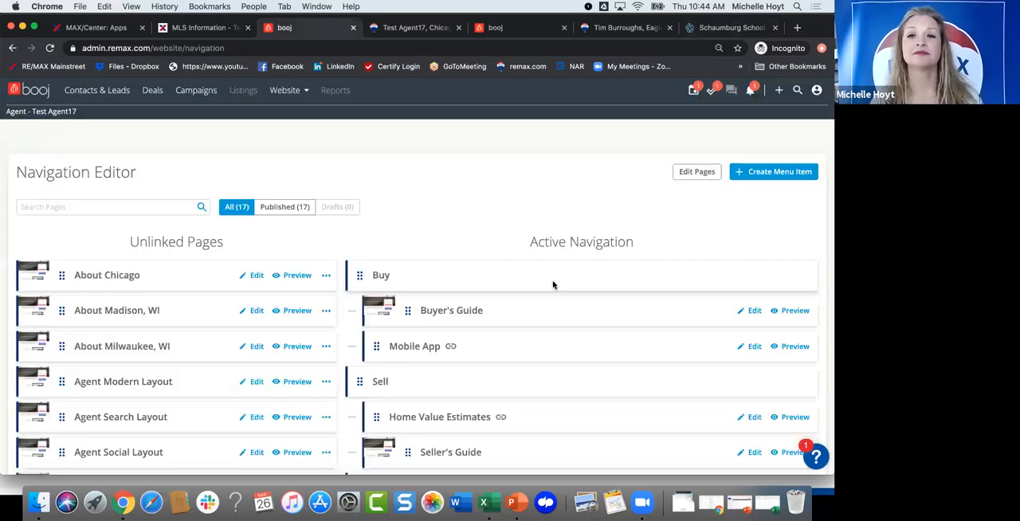
scroll(502, 277, "down", 2)
scroll(502, 277, "down", 8)
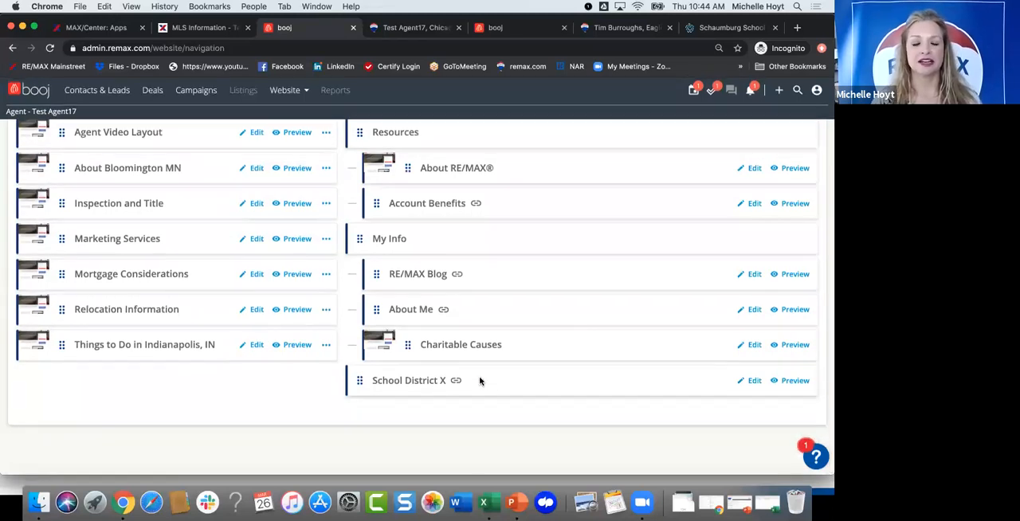
Step: Check the School District X entry in the test agent's preview website menu and compare that menu with the Active Navigation
scroll(485, 315, "up", 1)
scroll(484, 314, "up", 6)
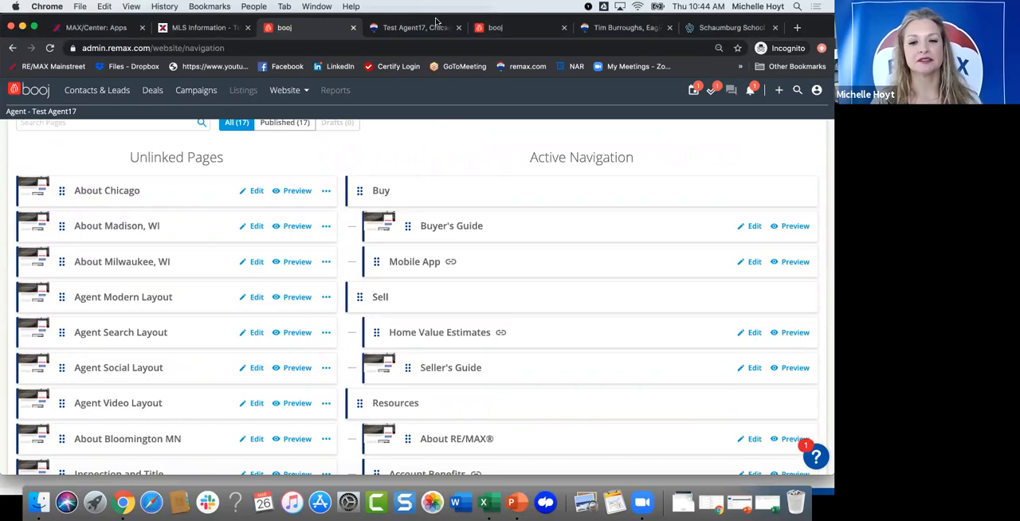
left_click(389, 28)
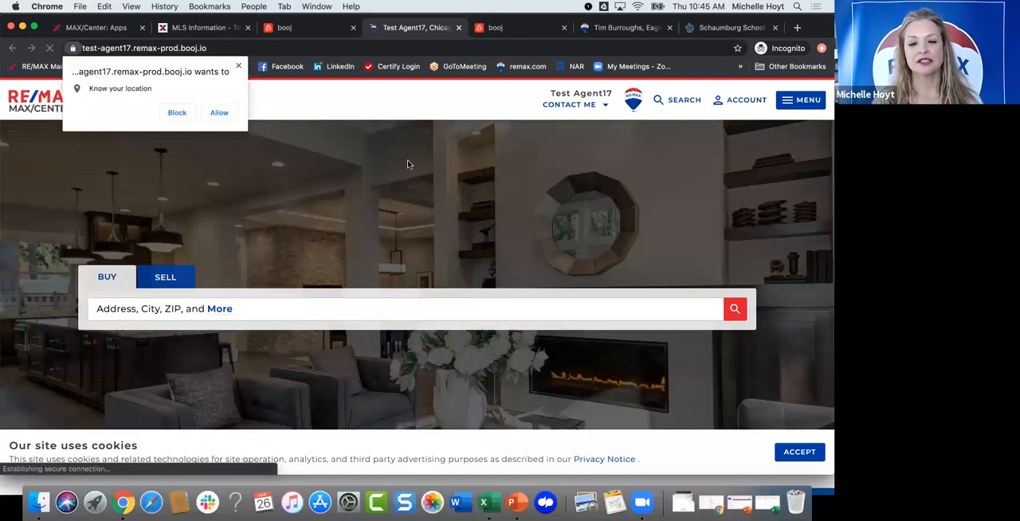
left_click(787, 101)
scroll(698, 359, "down", 3)
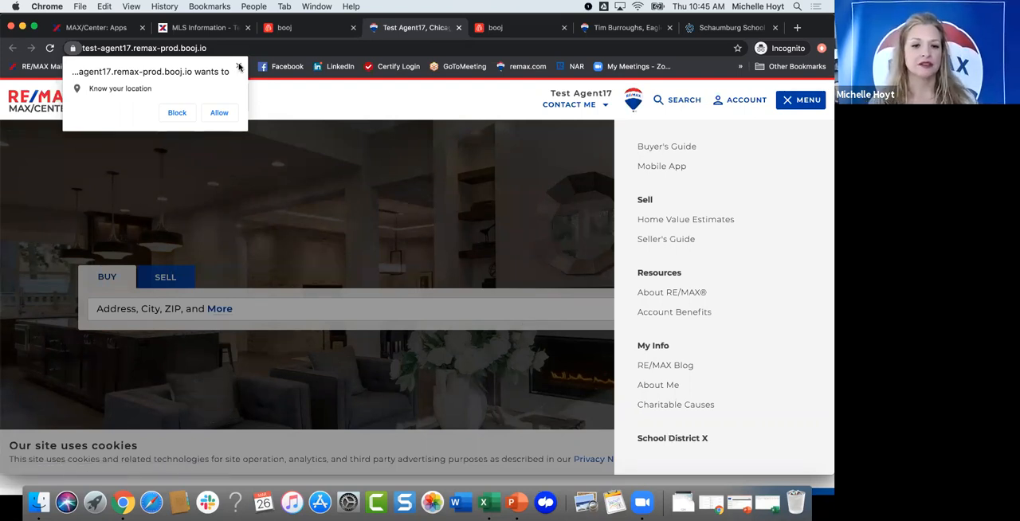
left_click(288, 29)
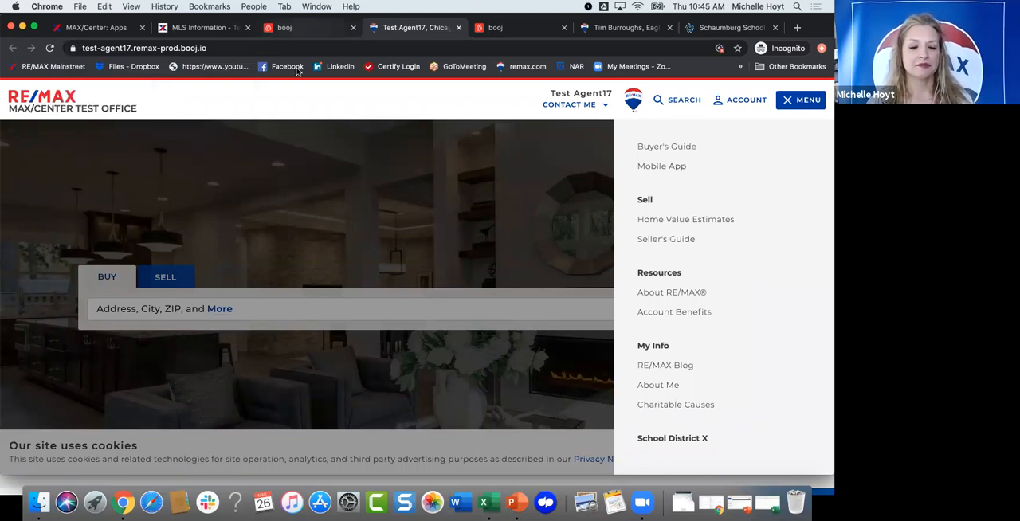
scroll(457, 273, "down", 5)
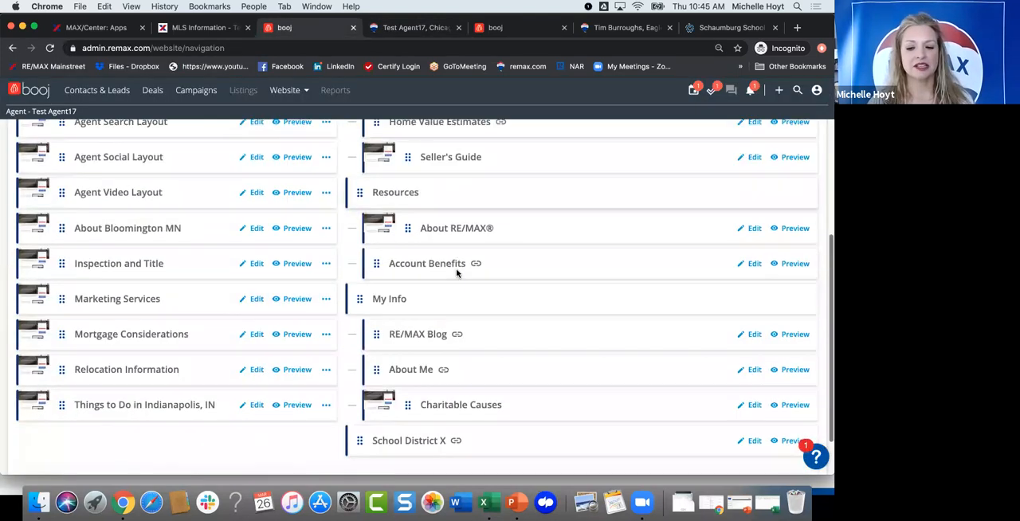
scroll(457, 272, "up", 3)
scroll(457, 273, "up", 4)
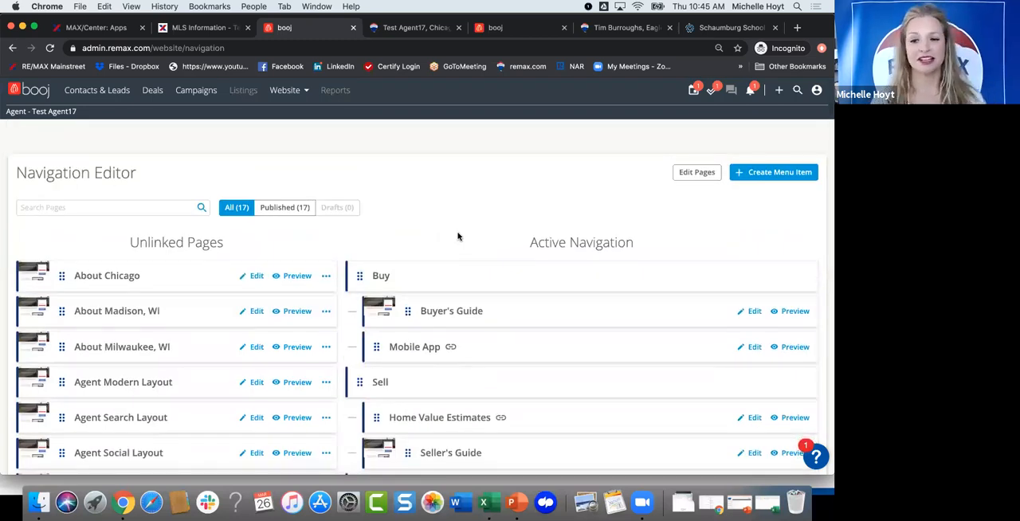
Step: Open the website Templates and view the extra options of the Agent Social Layout and Charitable Causes templates
left_click(285, 91)
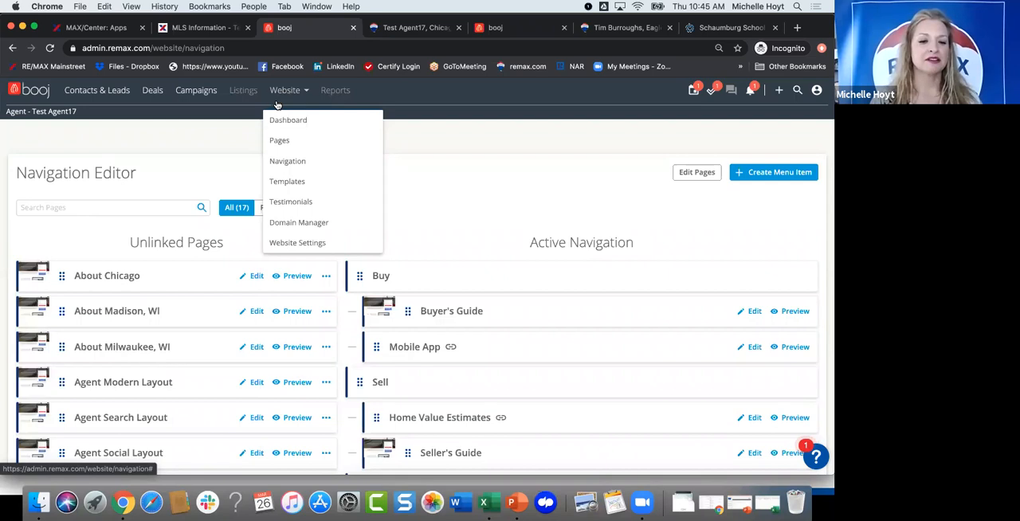
left_click(288, 182)
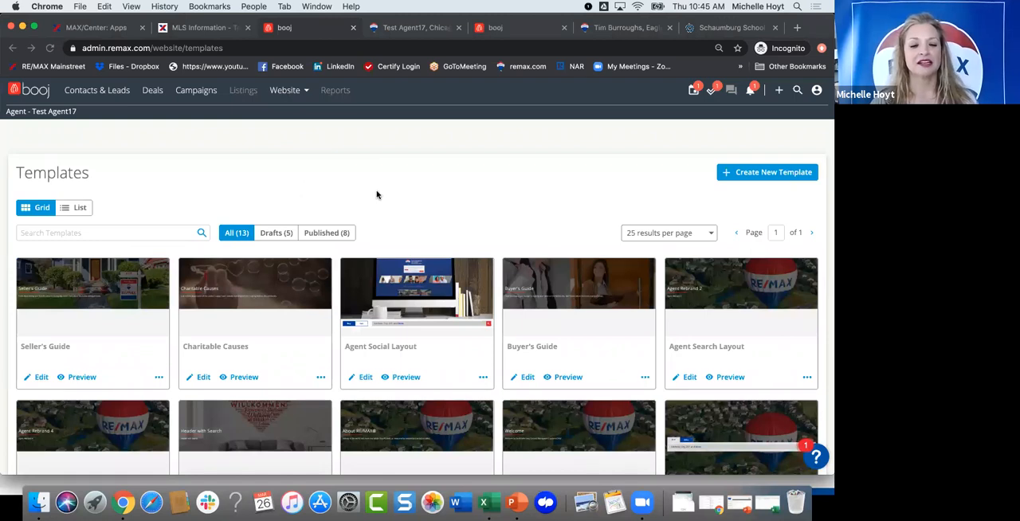
scroll(378, 194, "down", 1)
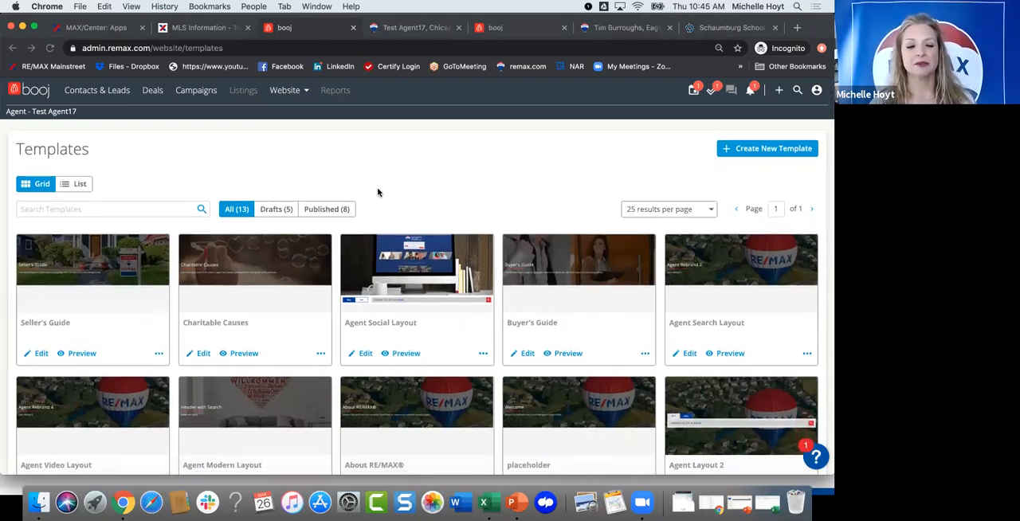
scroll(383, 198, "down", 3)
left_click(482, 288)
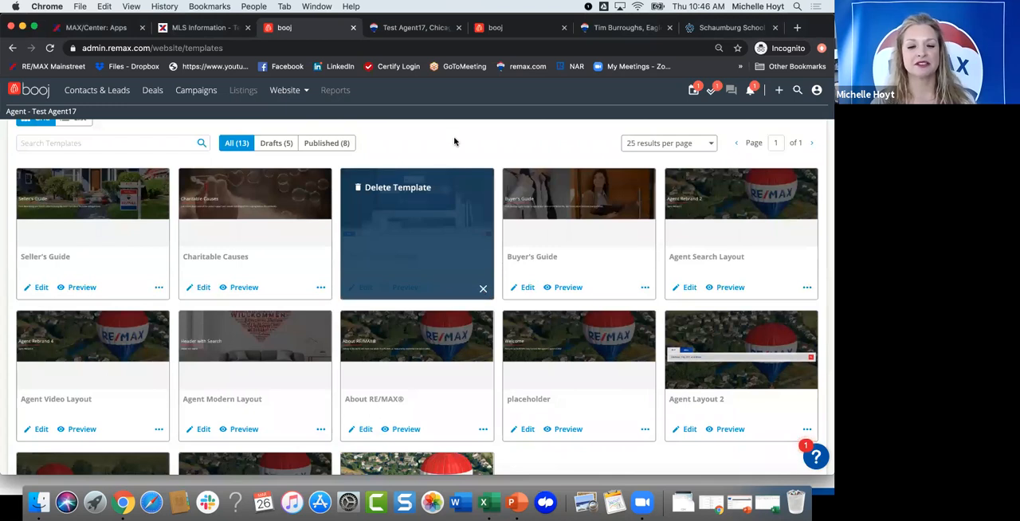
left_click(482, 289)
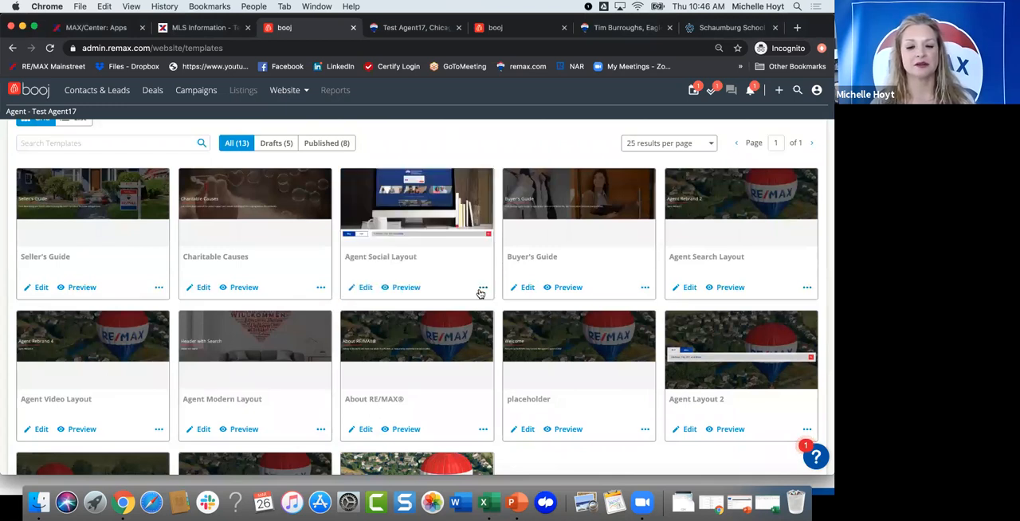
left_click(319, 288)
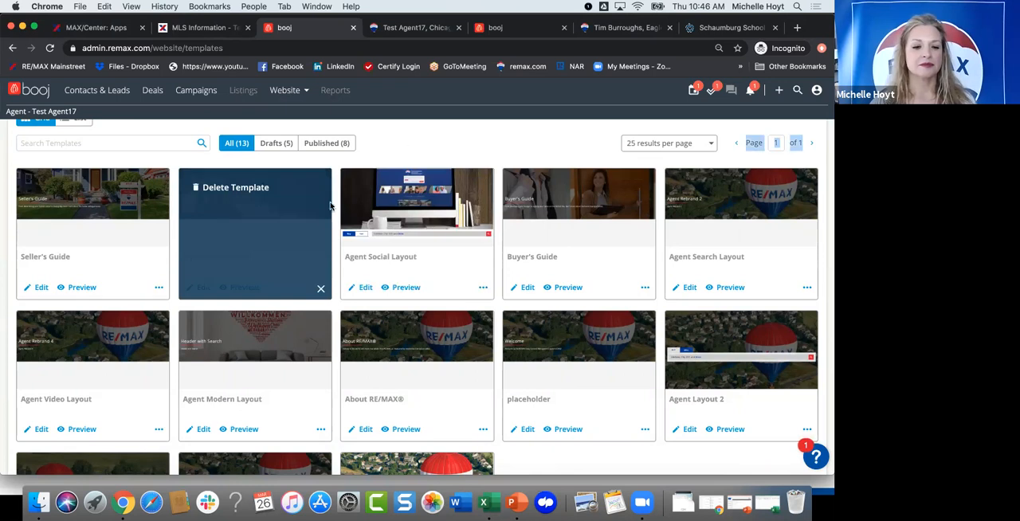
Step: Close the Charitable Causes template's extra options, look through all templates, then compare the list view with the grid view
left_click(320, 293)
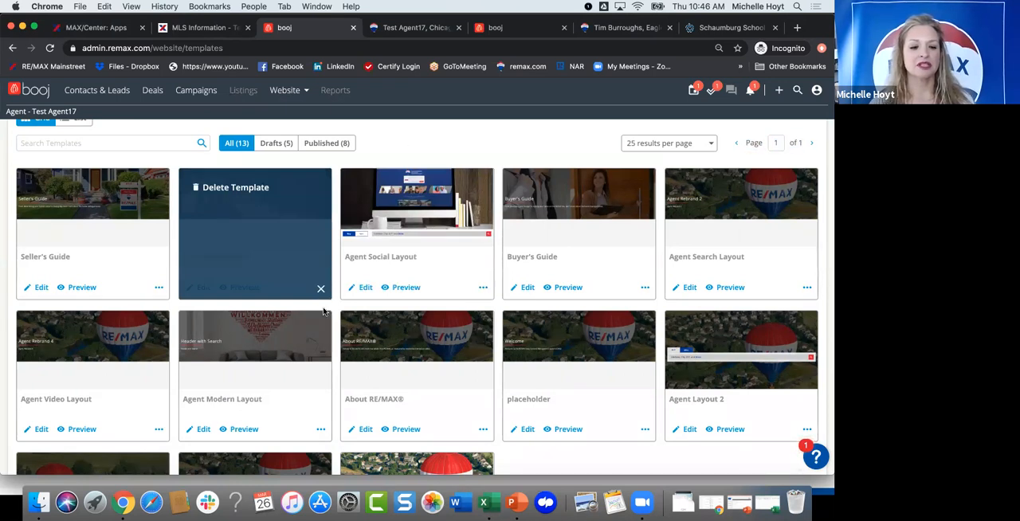
scroll(324, 312, "down", 3)
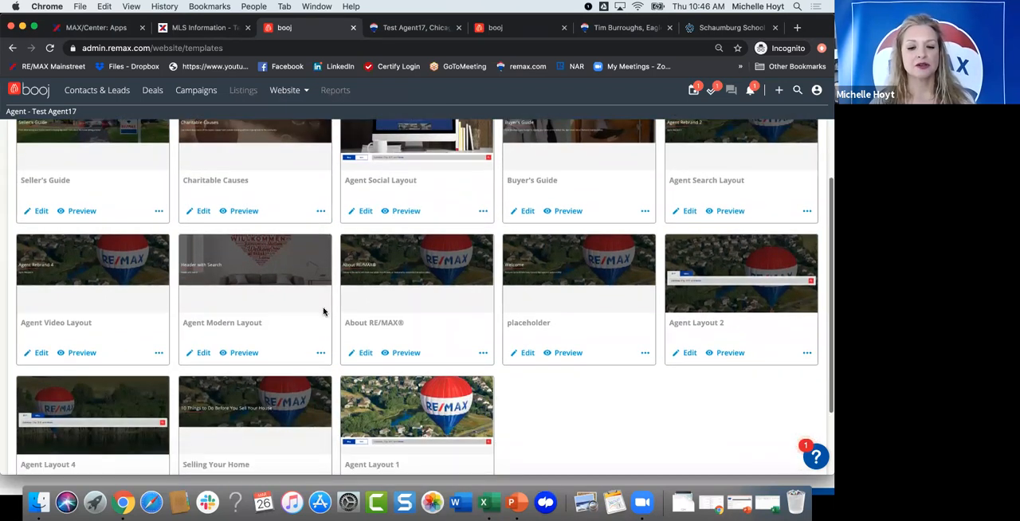
scroll(323, 312, "down", 3)
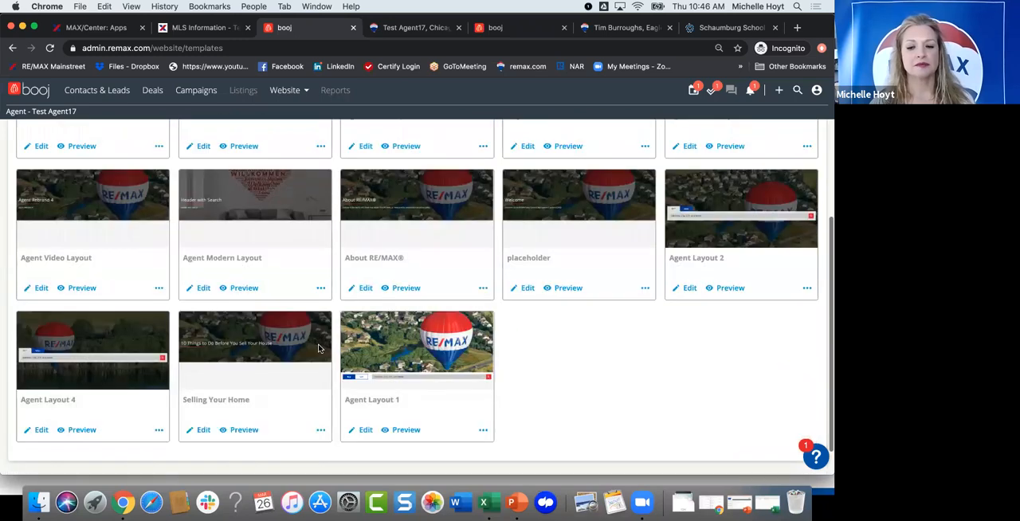
scroll(318, 348, "up", 8)
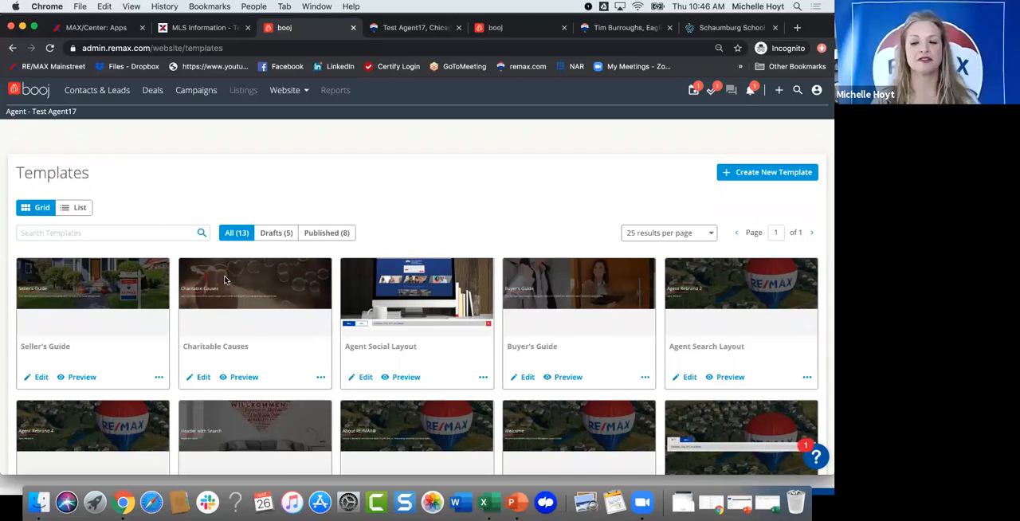
left_click(80, 207)
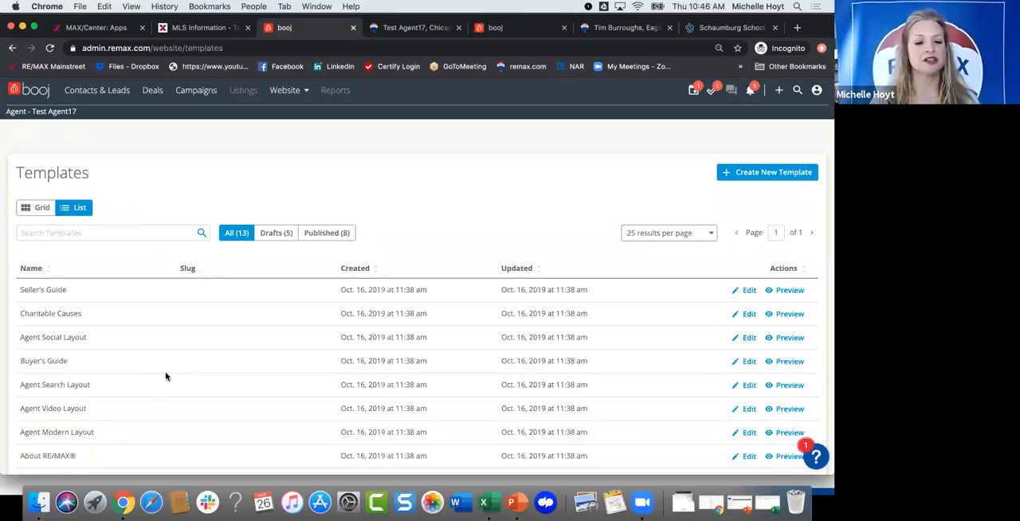
scroll(165, 376, "down", 2)
scroll(166, 376, "up", 2)
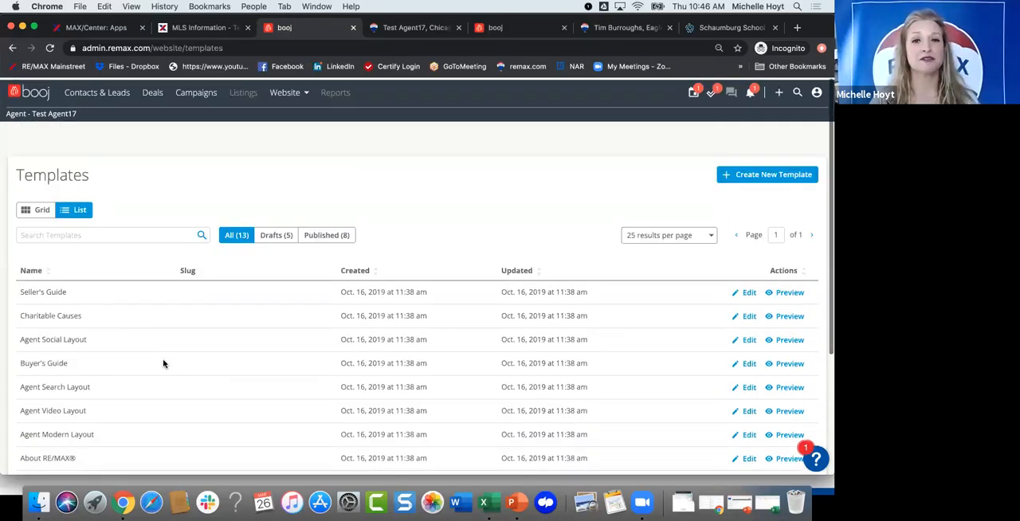
left_click(35, 210)
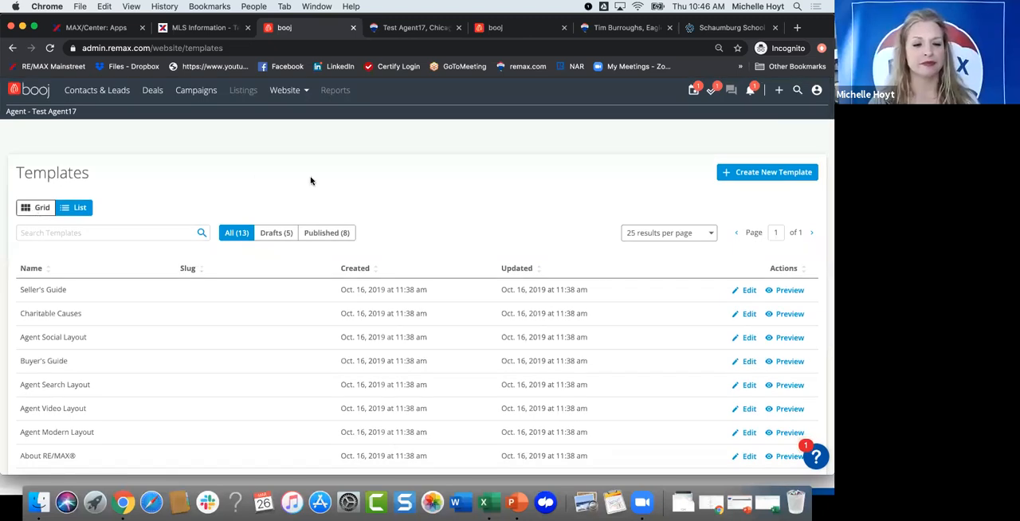
Step: Open the website Testimonials and start a new testimonial with Brad Pitt as the author
left_click(301, 95)
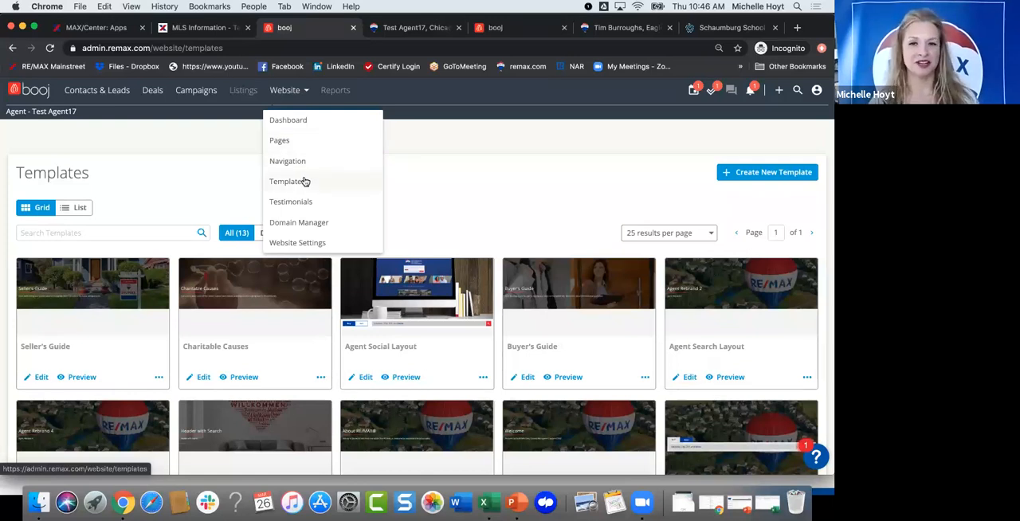
left_click(296, 203)
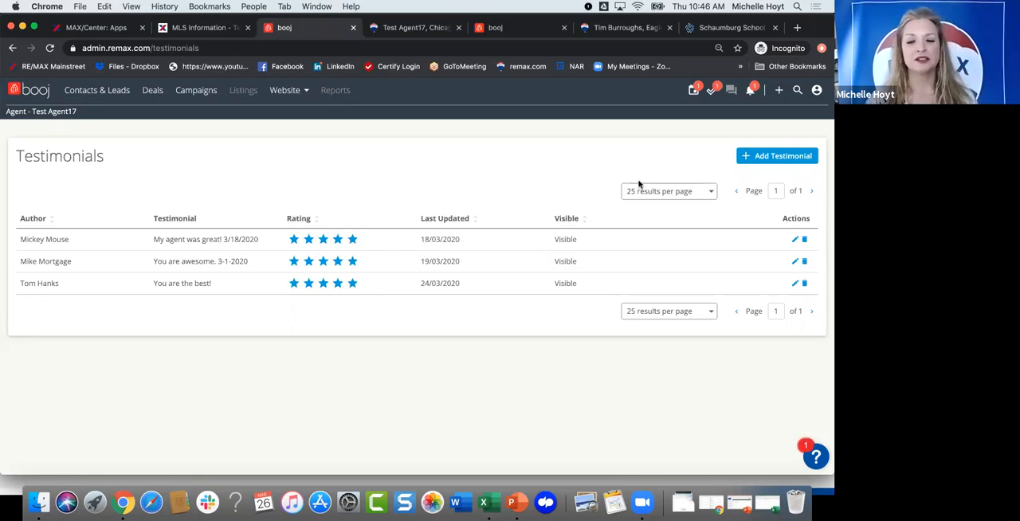
left_click(759, 156)
left_click(341, 181)
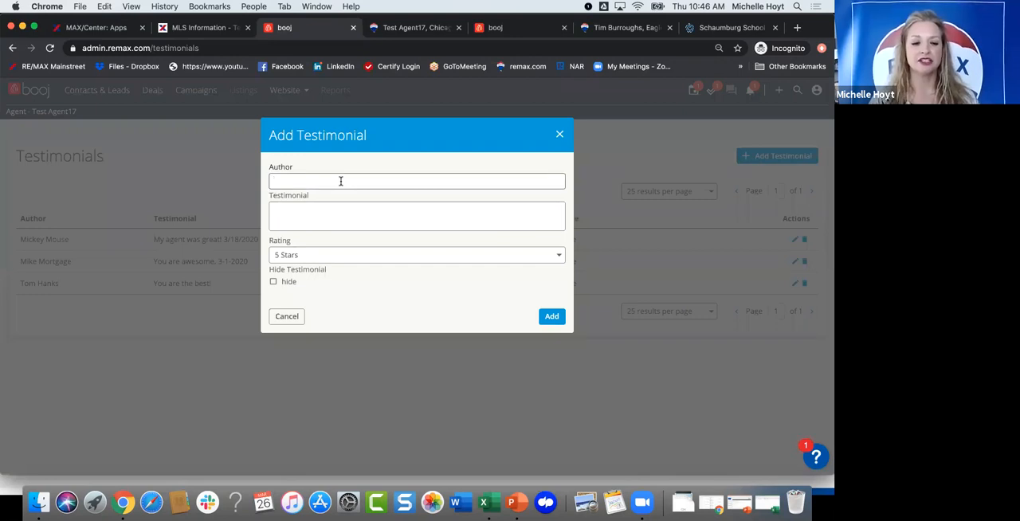
type("B")
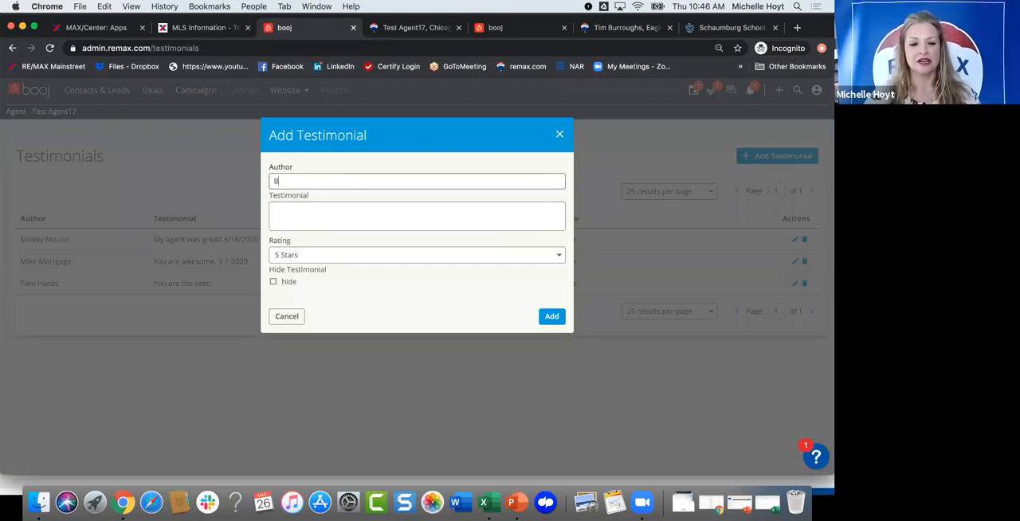
type("rad Pitt")
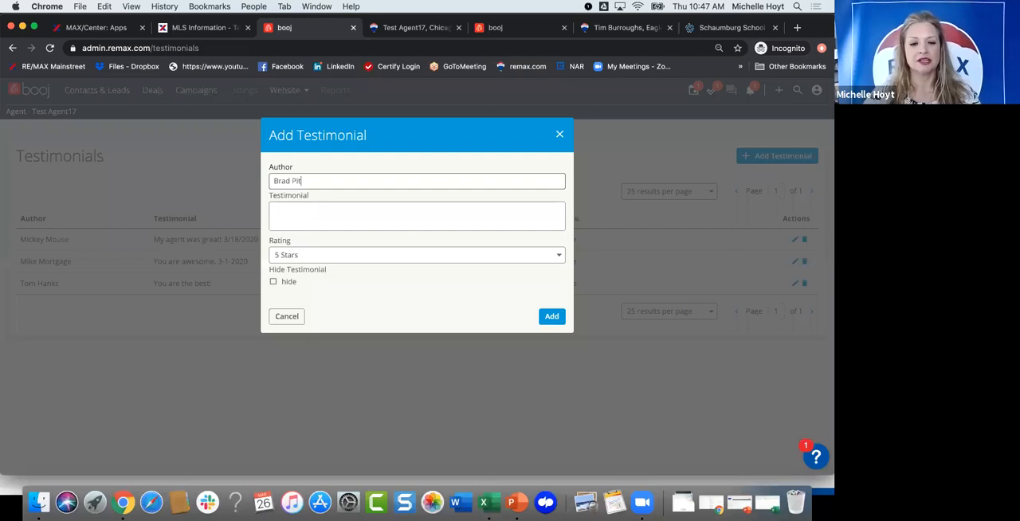
Step: Write "My agent rocks!" as the testimonial with the date 3-25-2020 on a second line, and add it to the testimonials
left_click(353, 210)
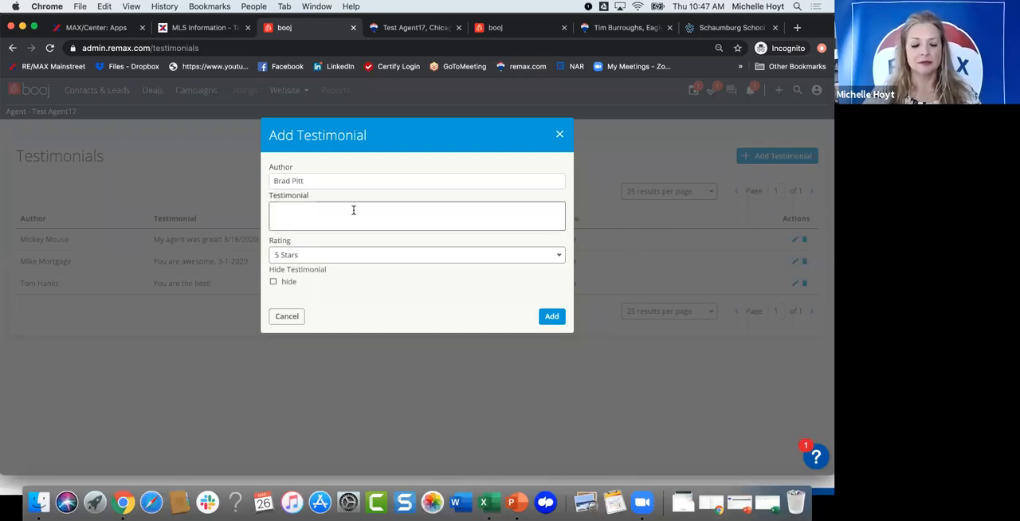
type("My agent ro")
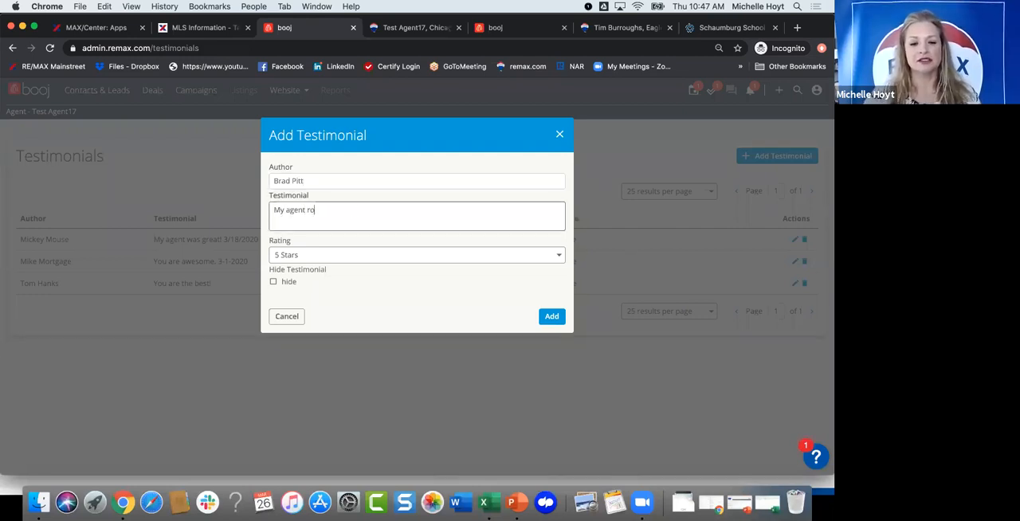
type("cks!")
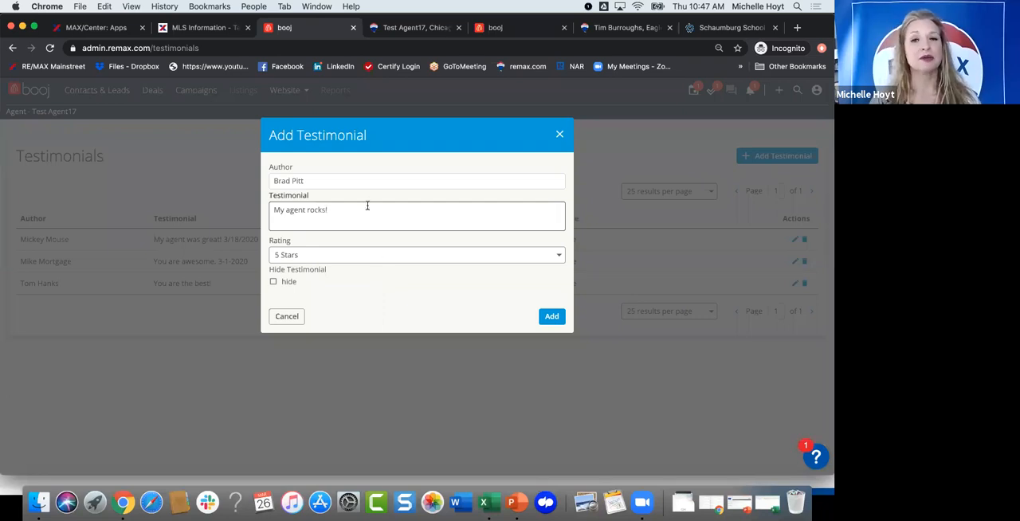
key("Return")
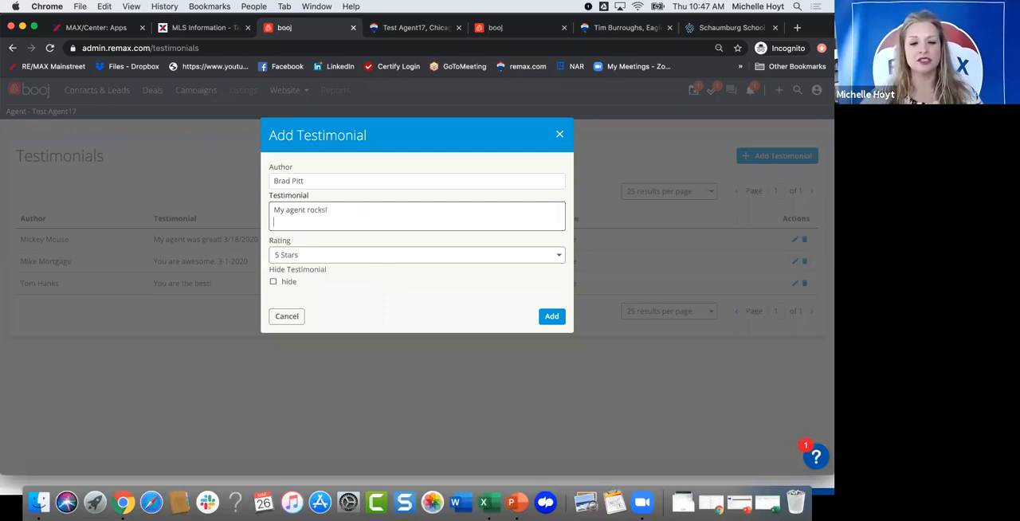
type("3-")
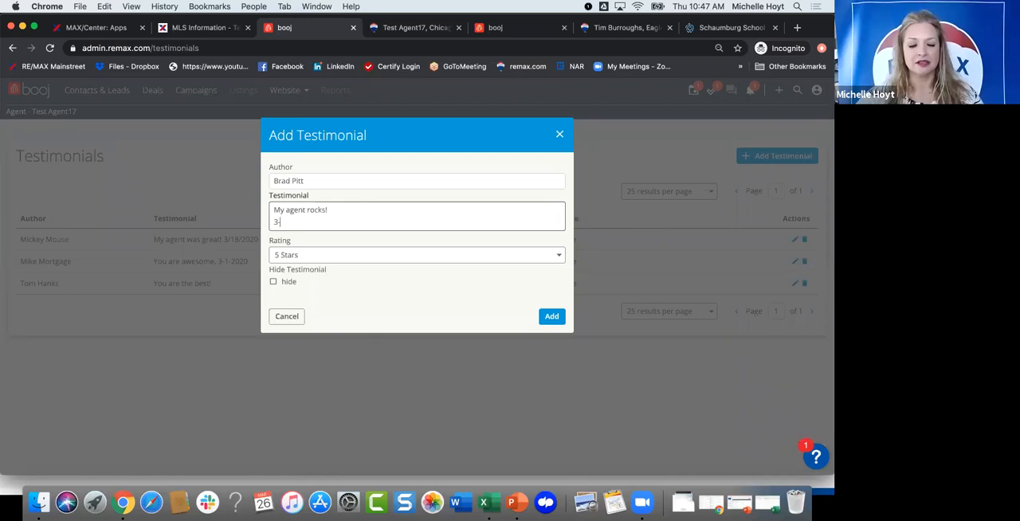
type("25-2020")
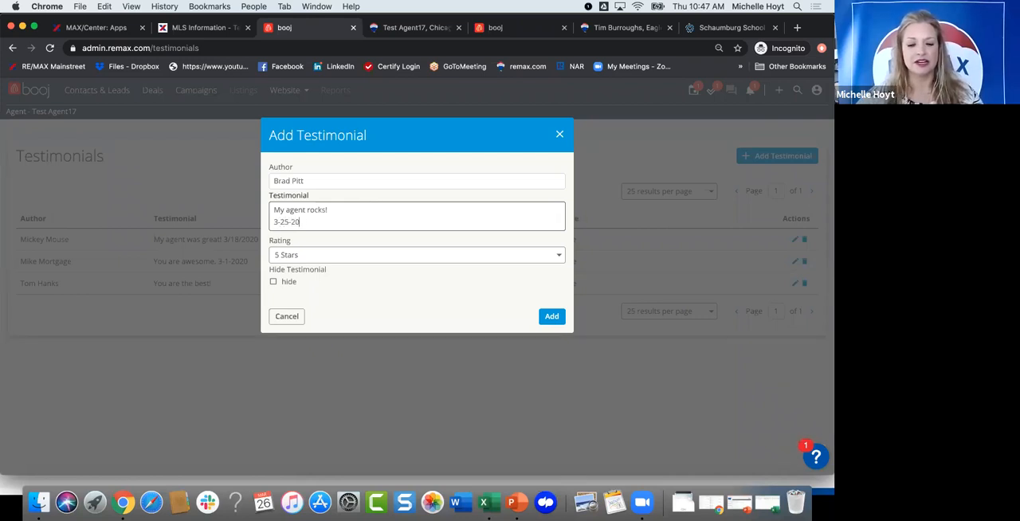
left_click(548, 316)
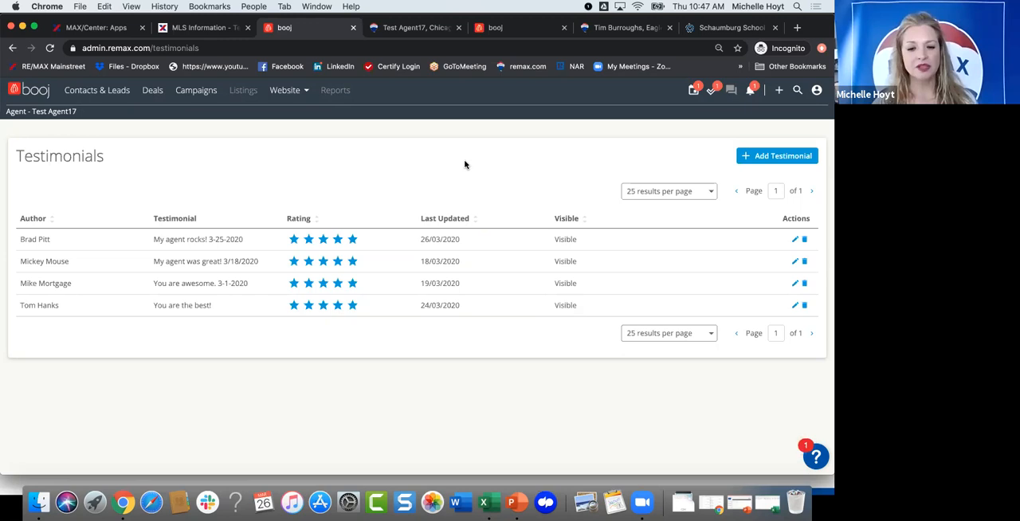
Step: Open the Website Settings, view the Restricted registration option and set registration back to Relaxed
left_click(286, 90)
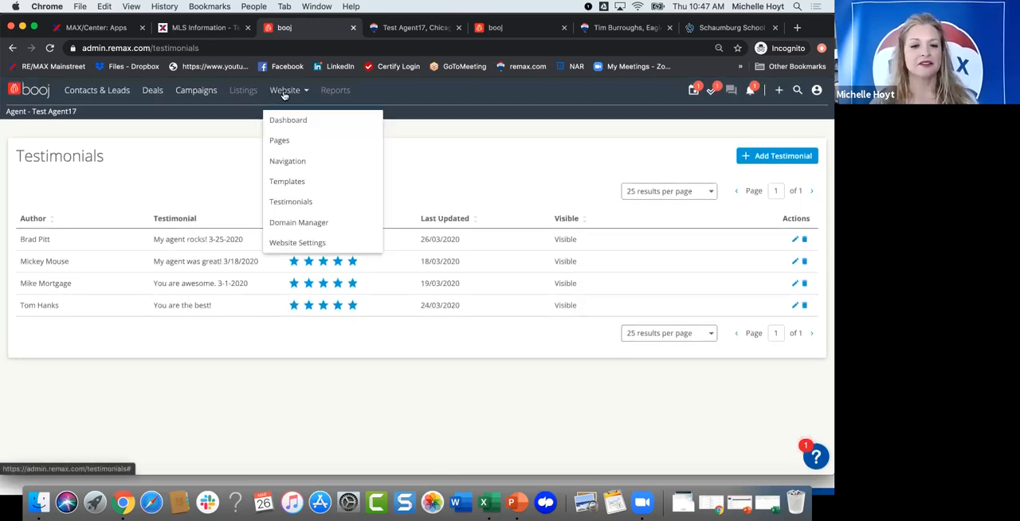
left_click(298, 243)
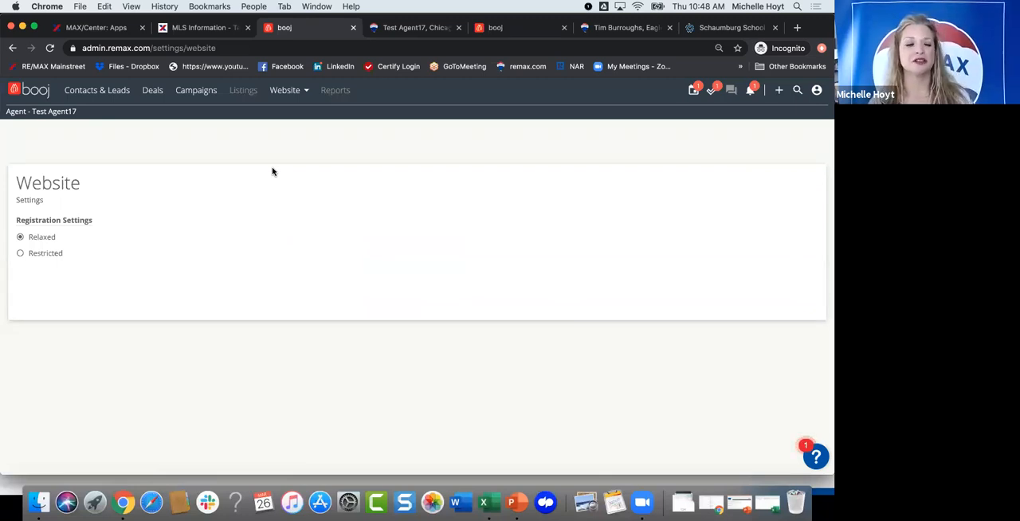
left_click(21, 253)
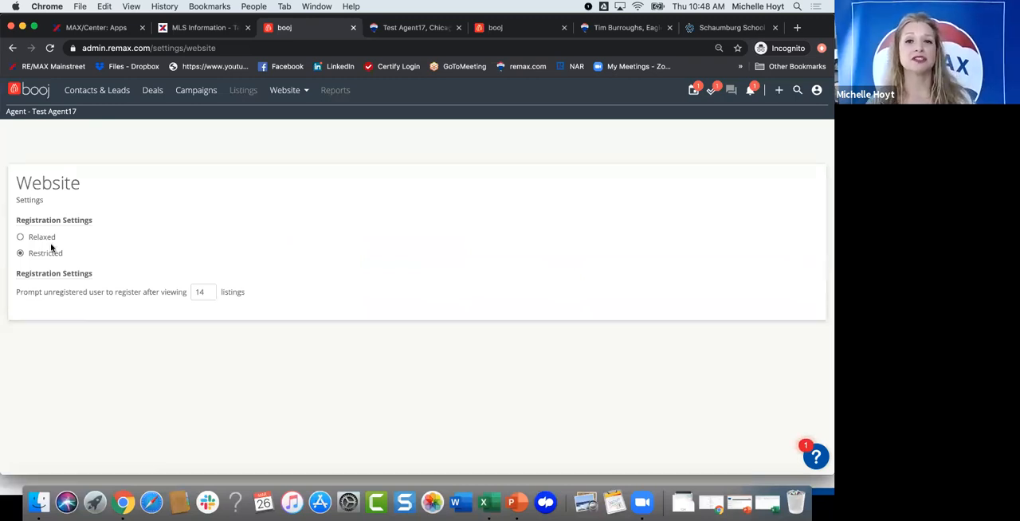
left_click(20, 237)
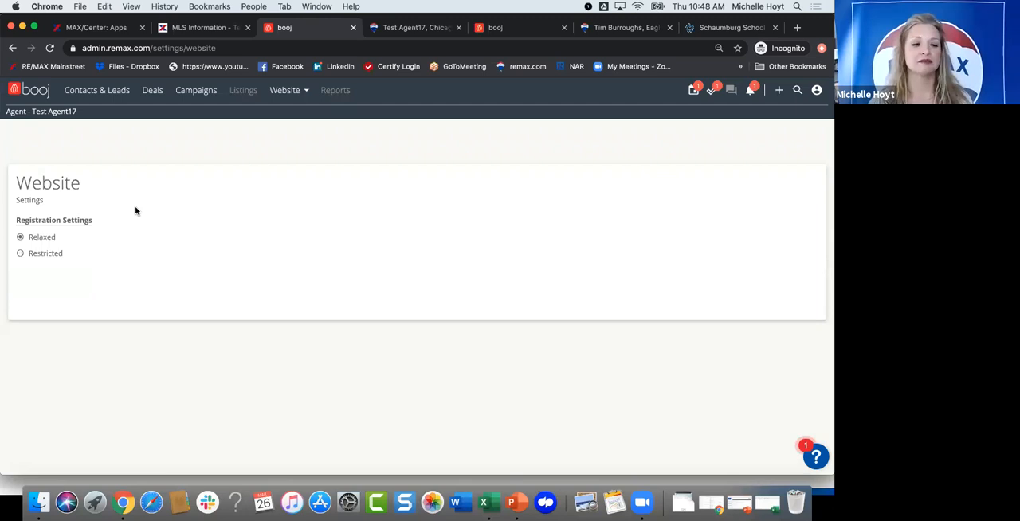
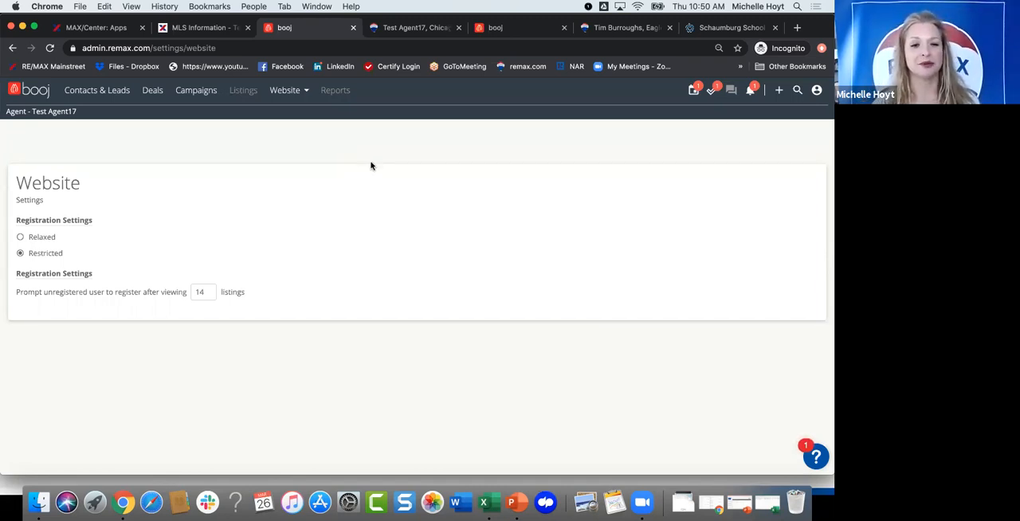
Step: Open the website Pages, look over the existing pages and start creating a new blank page
left_click(281, 93)
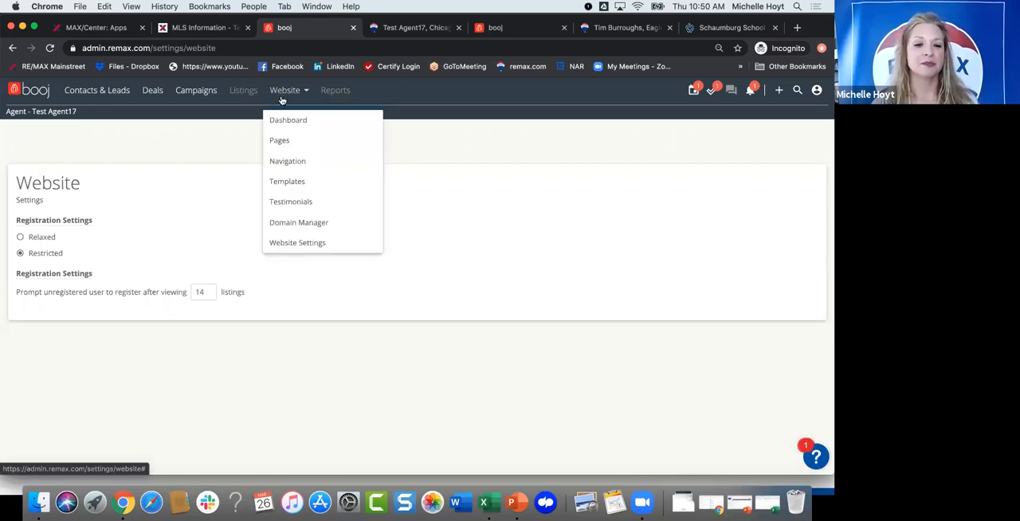
left_click(283, 143)
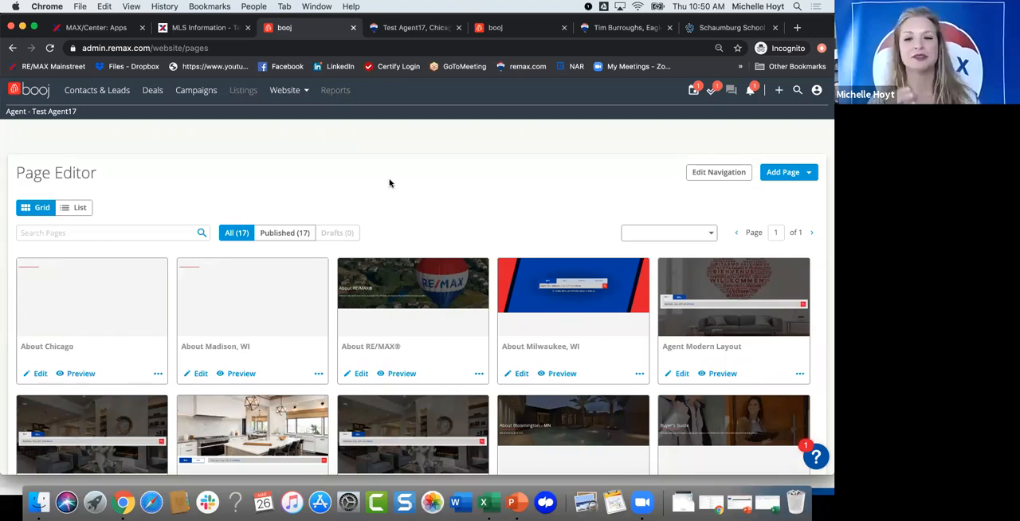
scroll(390, 183, "down", 1)
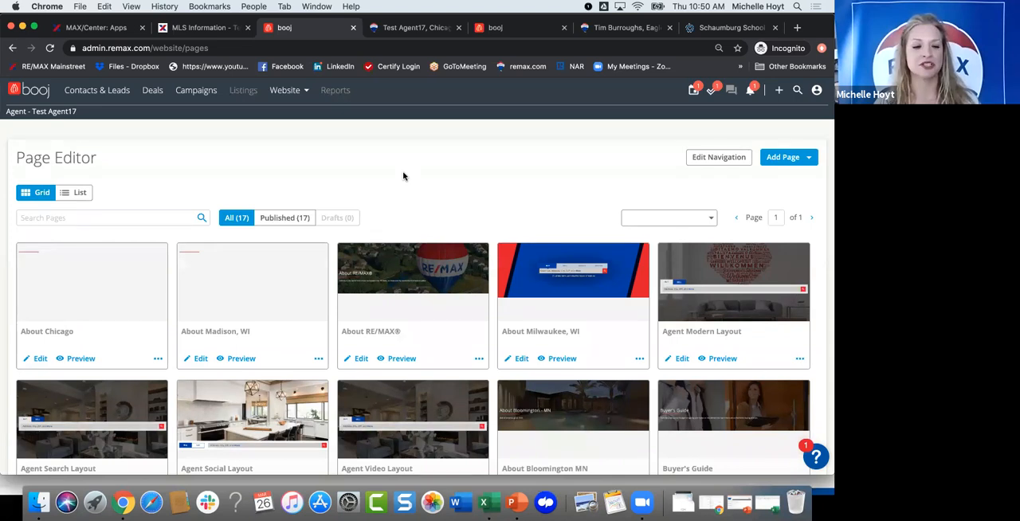
scroll(403, 176, "up", 1)
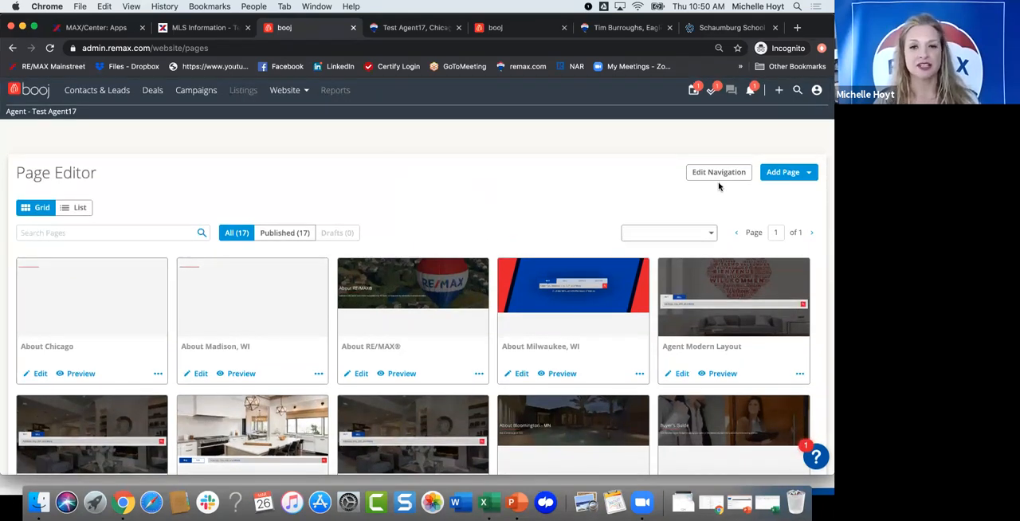
left_click(785, 173)
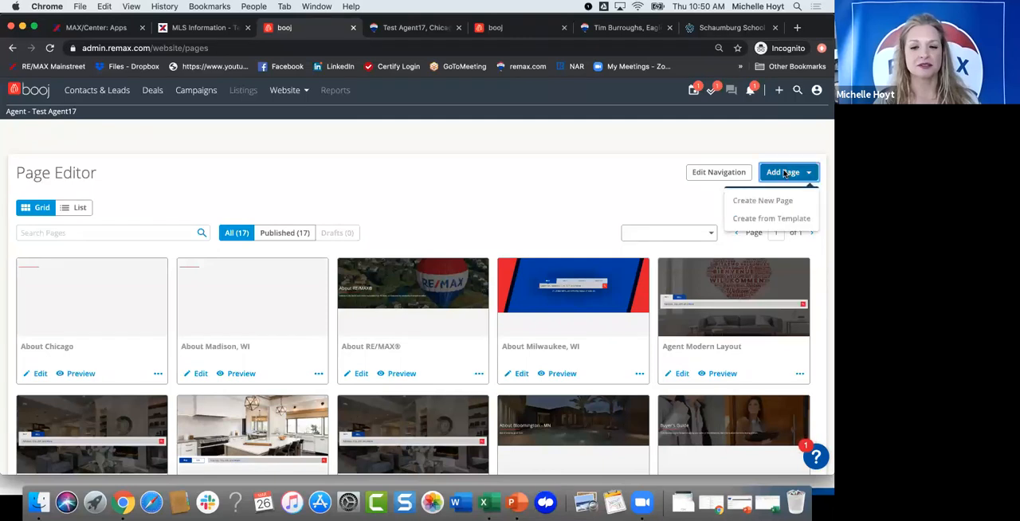
left_click(758, 204)
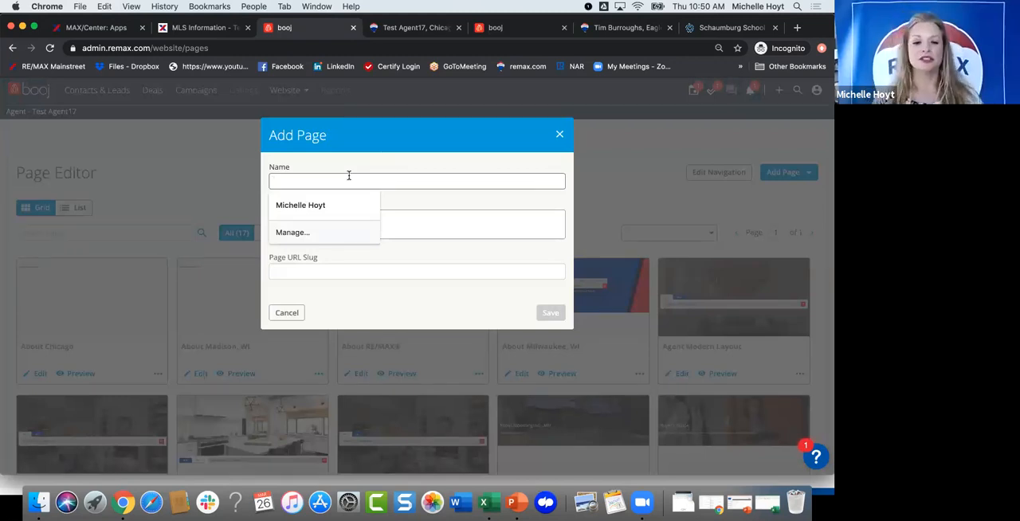
Step: Name the new page "About Brookfield, WI"
type("Ab")
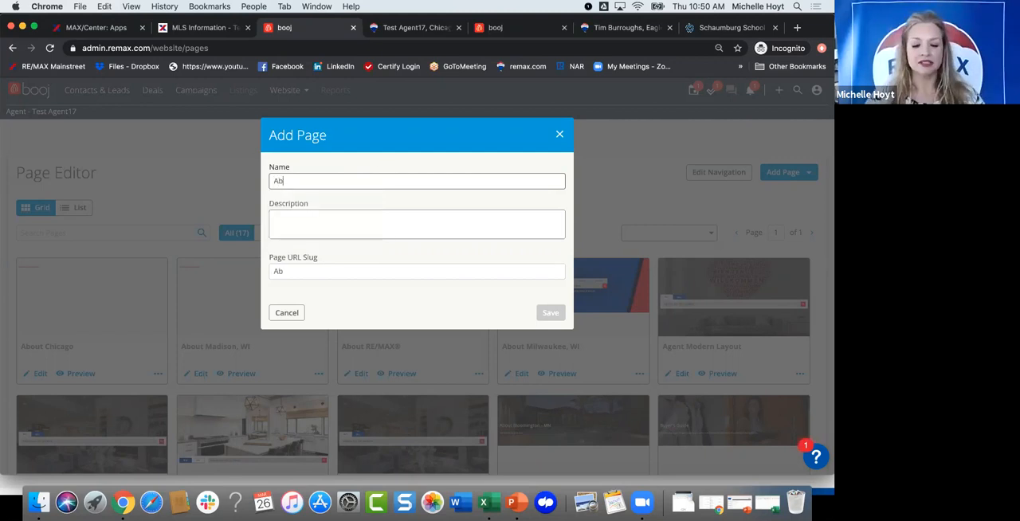
type("out ")
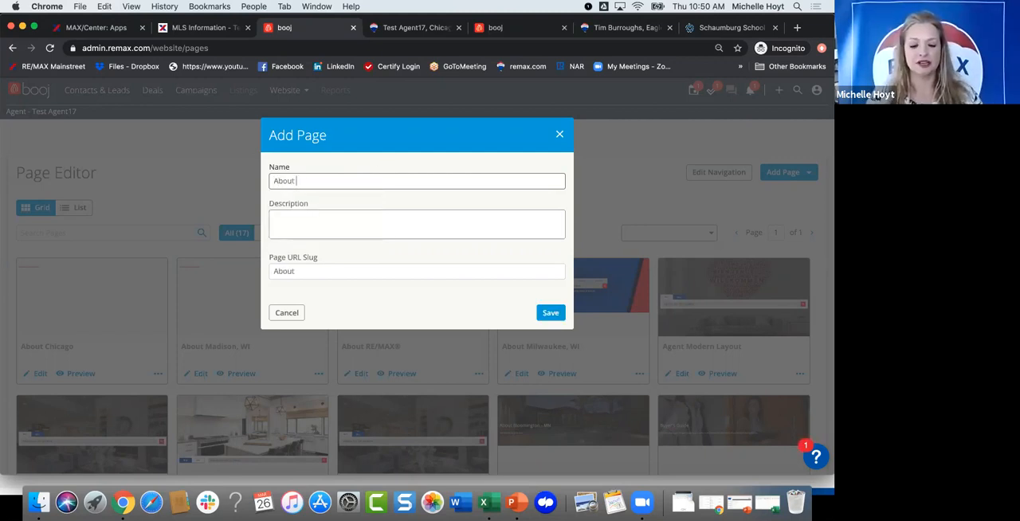
type("Brookfied")
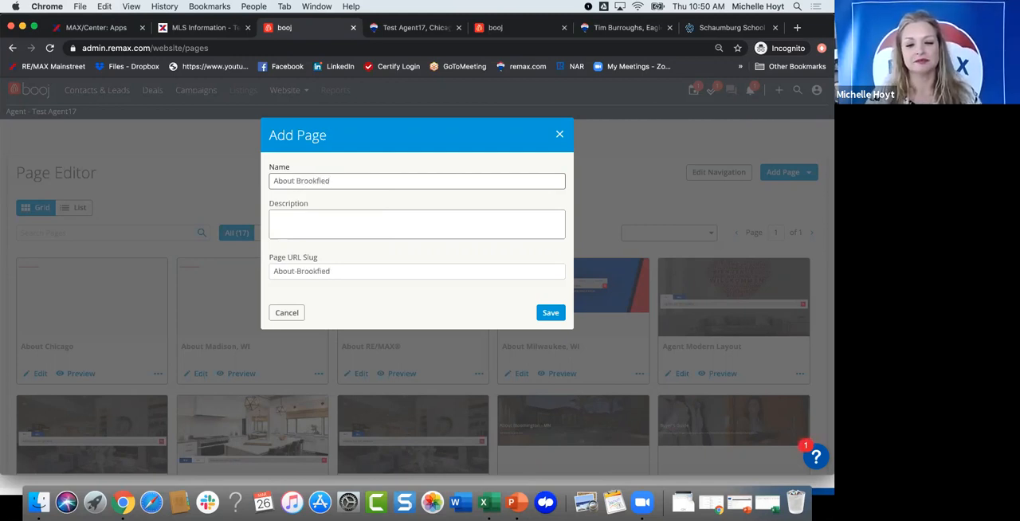
type("ld")
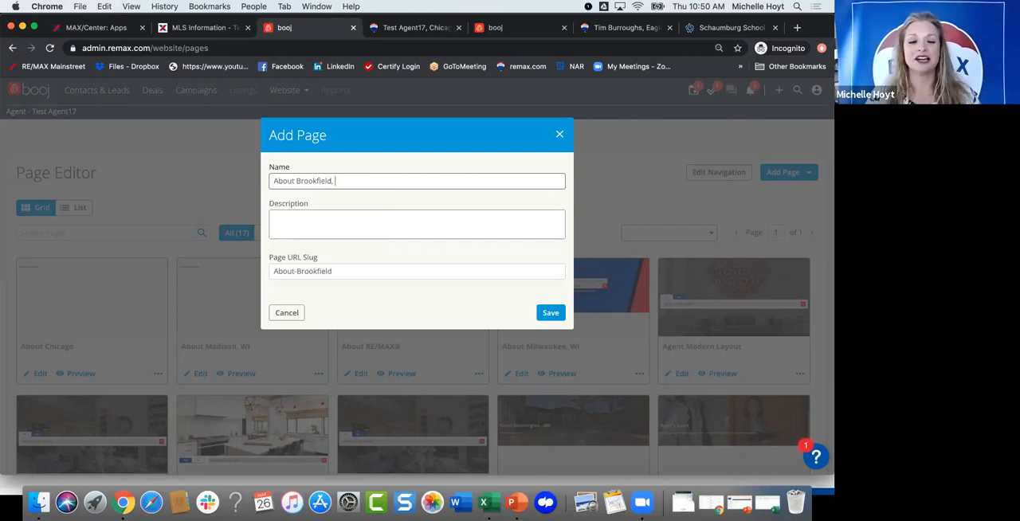
type(", ")
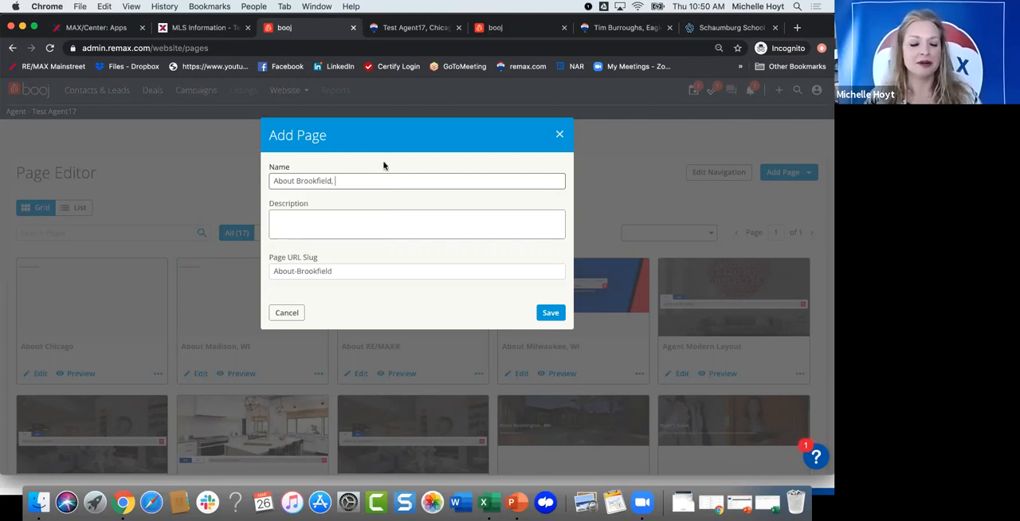
type("WI")
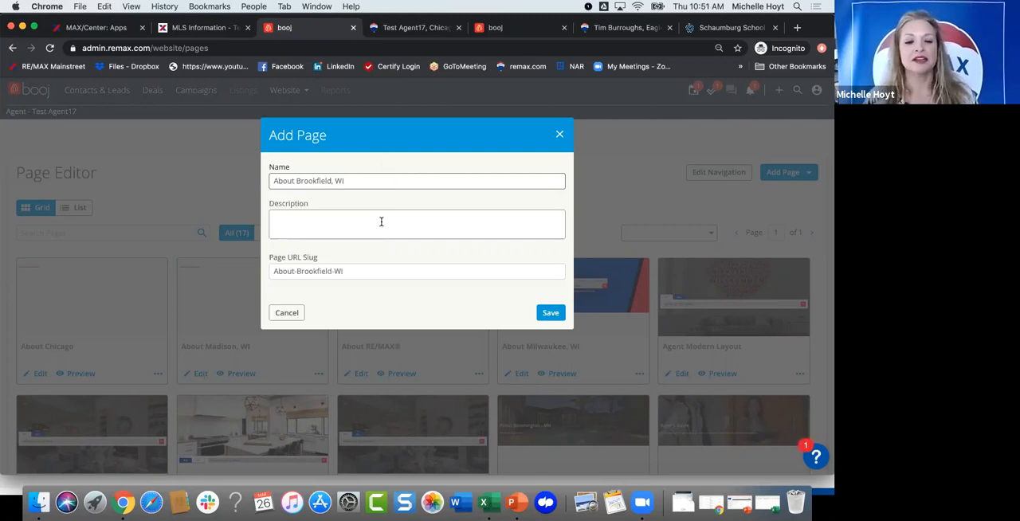
Step: Describe the new page as "Things to do in Brookfield." and save it
left_click(381, 222)
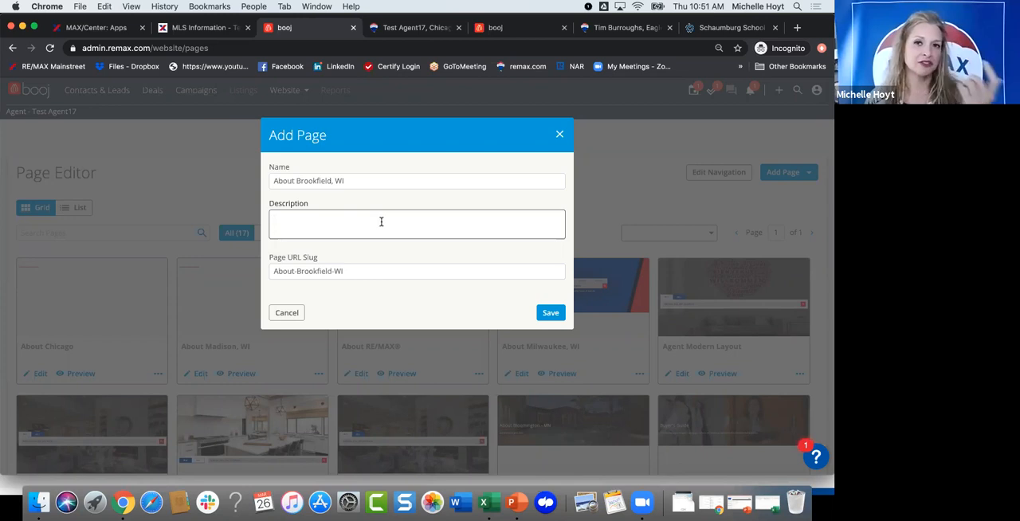
type("Things to do in roo")
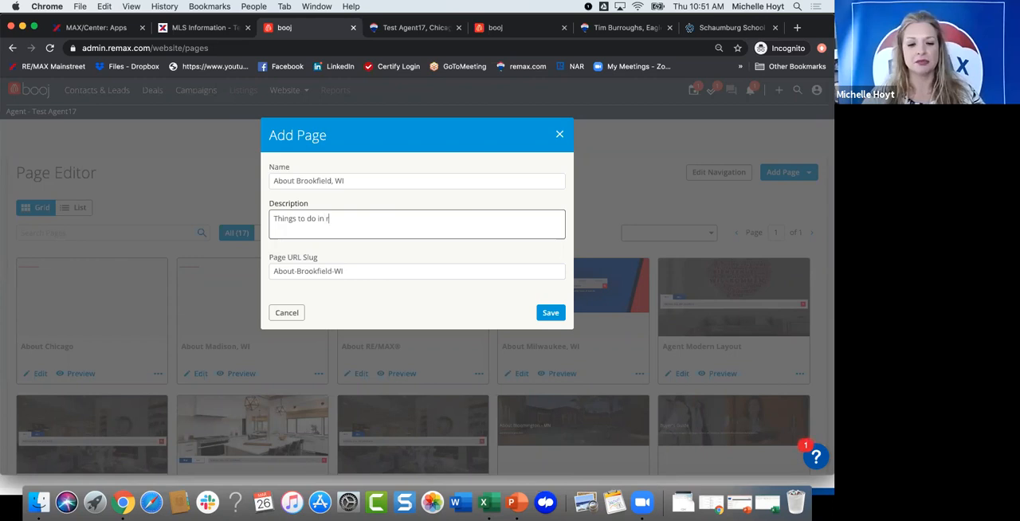
key("BackSpace")
key("BackSpace")
key("BackSpace")
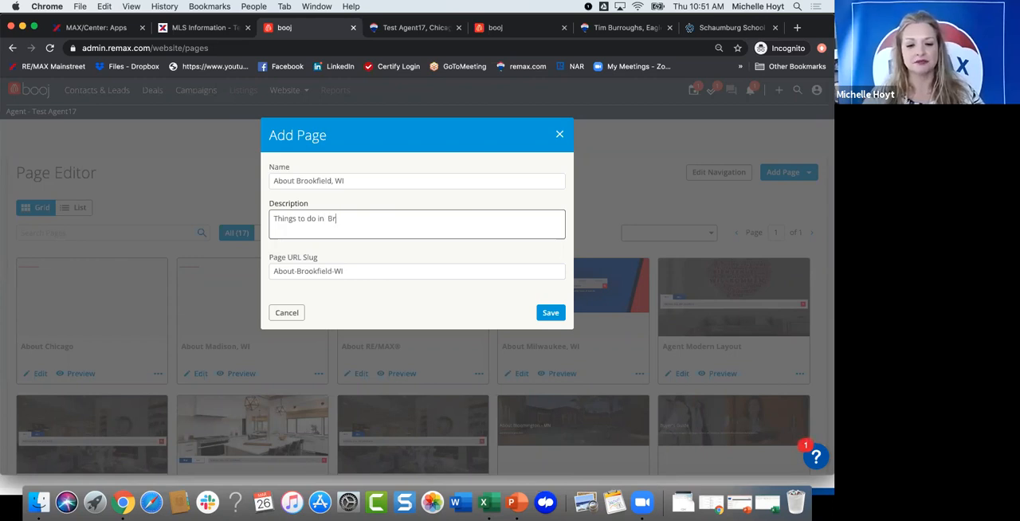
type("B")
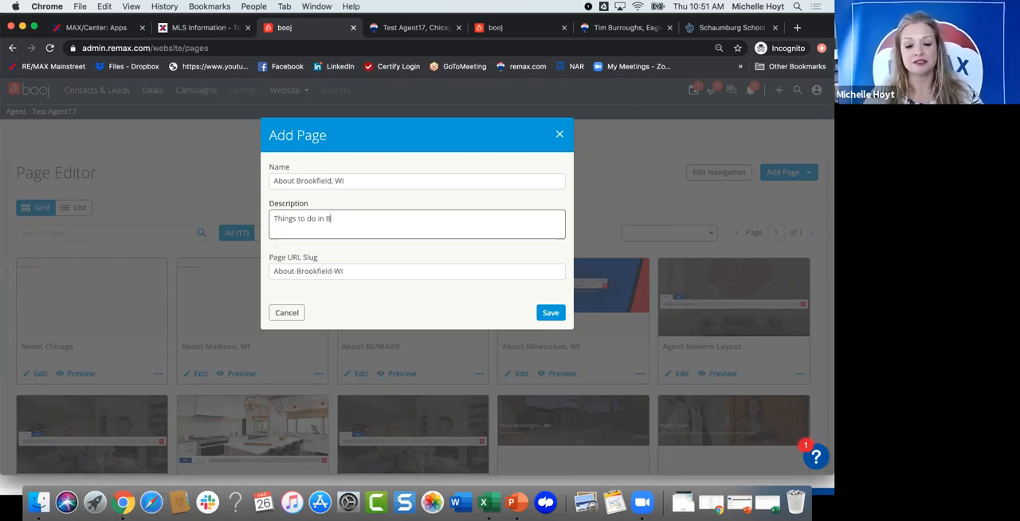
type("rookfield.")
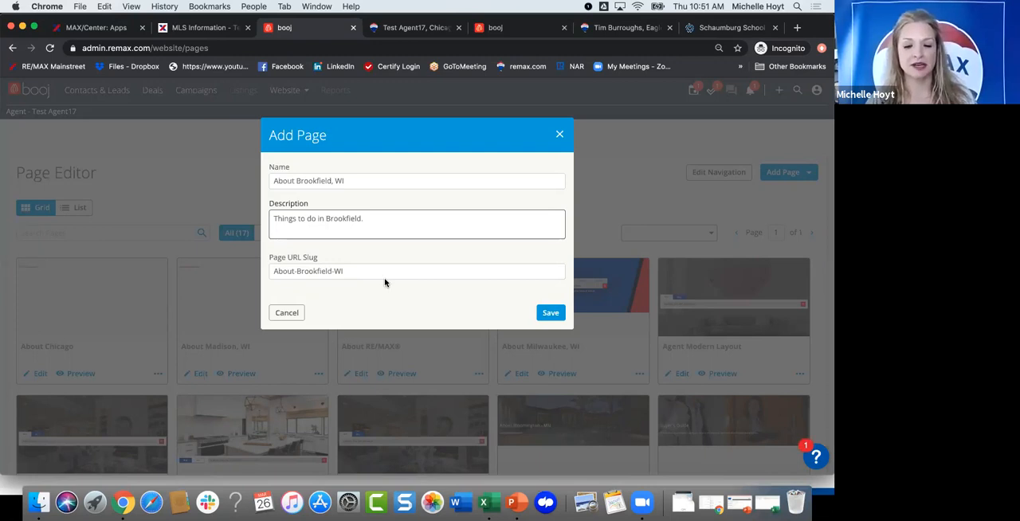
left_click(550, 313)
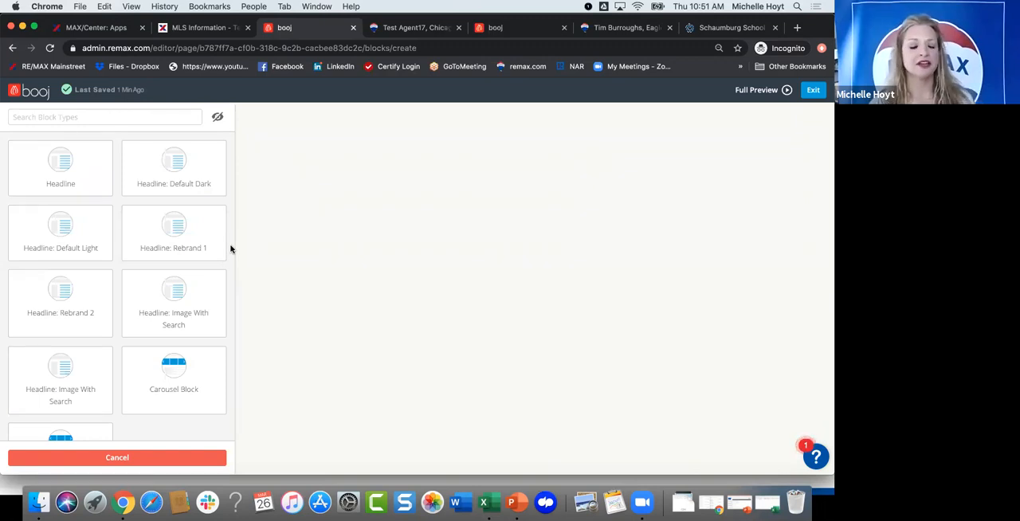
Step: Add a "Headline: Image With Search" block to the page and look through the image library for its picture
left_click(161, 304)
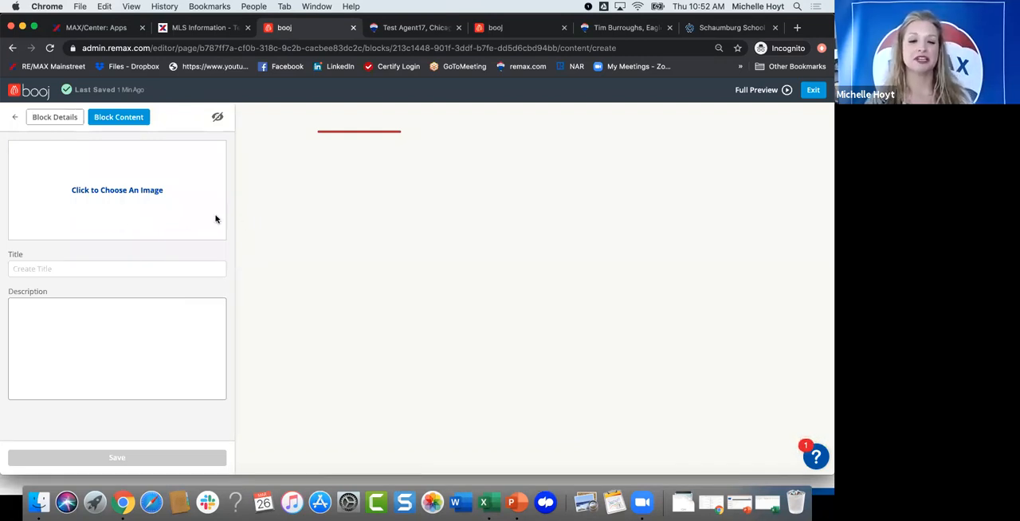
left_click(110, 193)
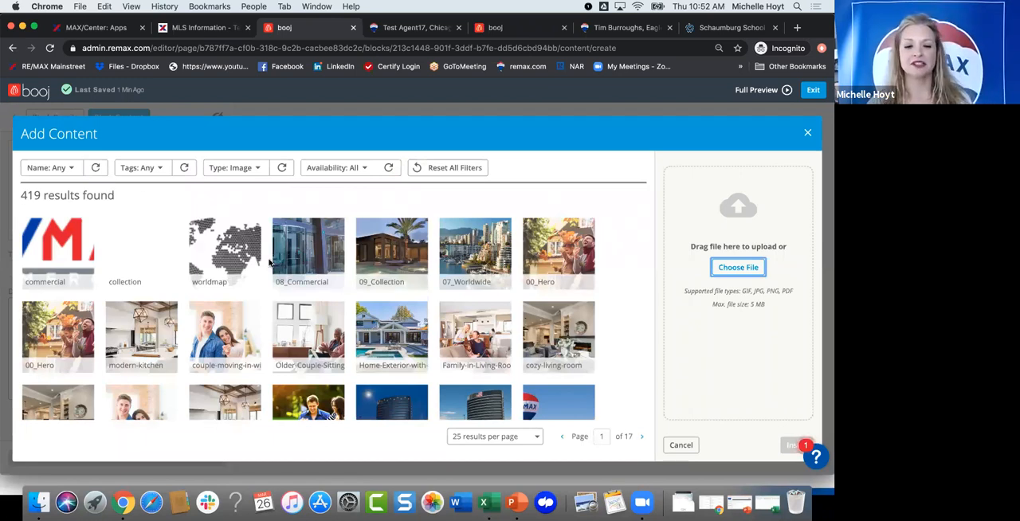
scroll(269, 263, "down", 3)
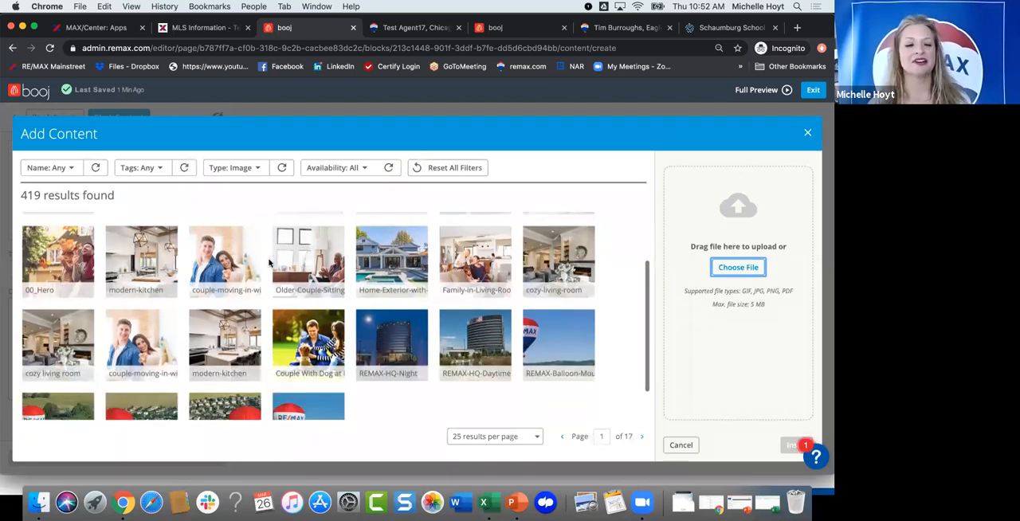
scroll(319, 359, "down", 1)
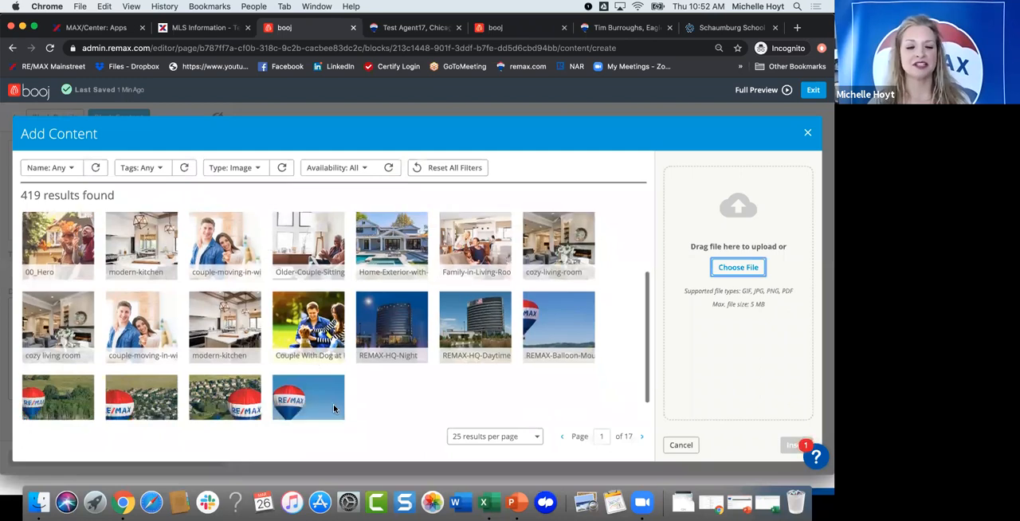
scroll(357, 360, "up", 3)
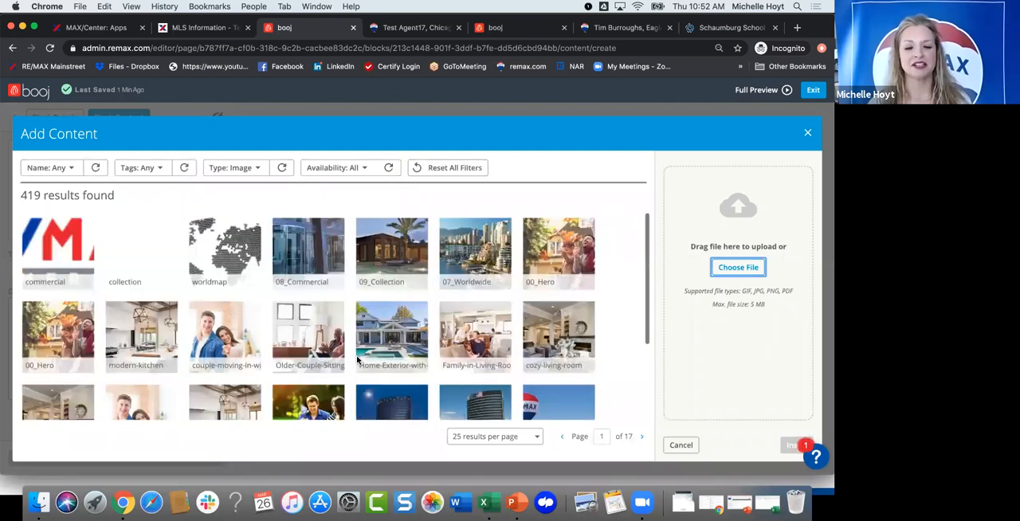
scroll(357, 360, "down", 1)
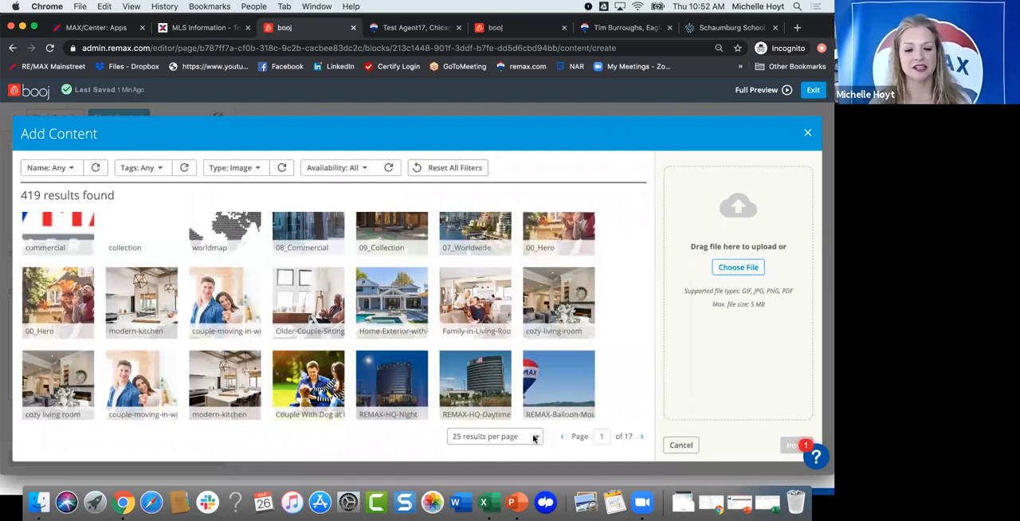
scroll(384, 322, "down", 1)
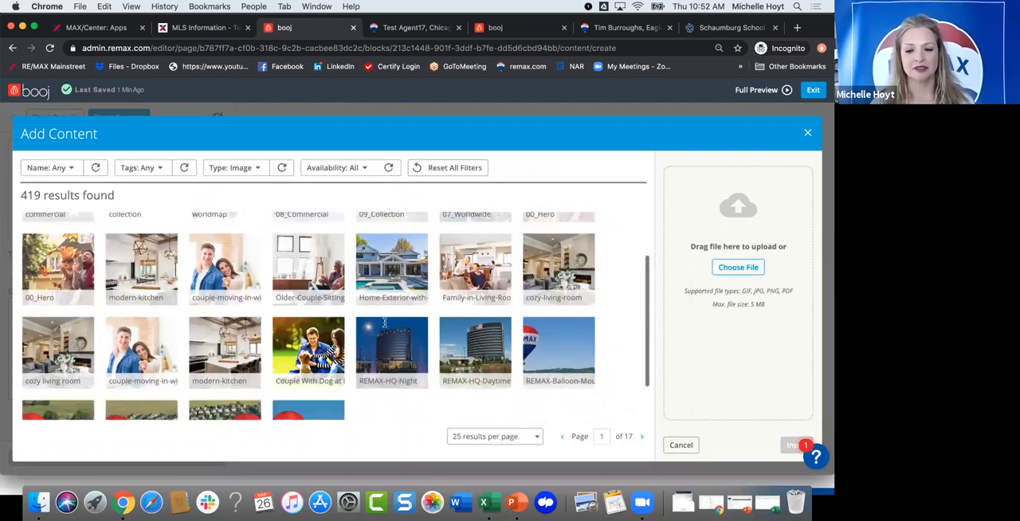
scroll(384, 322, "down", 1)
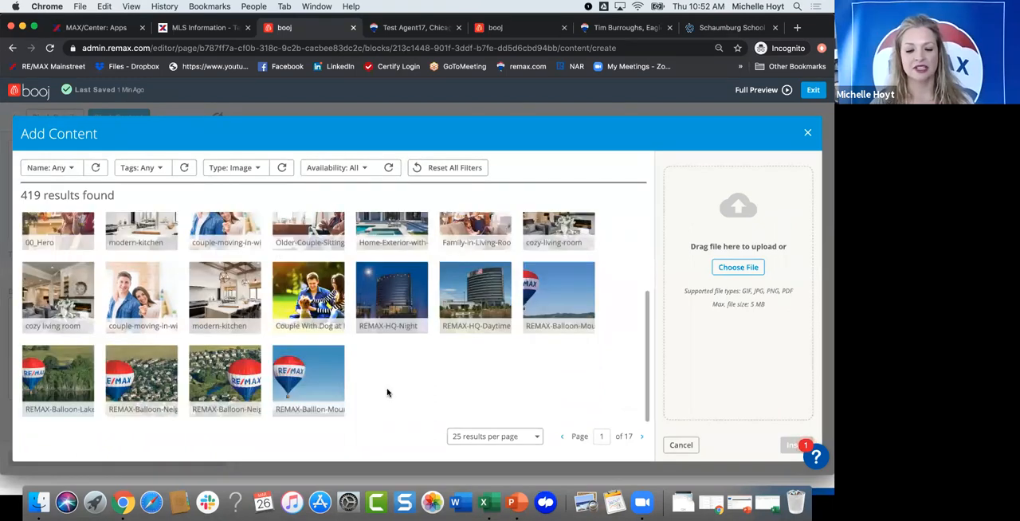
scroll(312, 328, "up", 1)
Step: View the details of the Couple With Dog at Park image, including its dimensions, and leave the library without inserting it
left_click(312, 325)
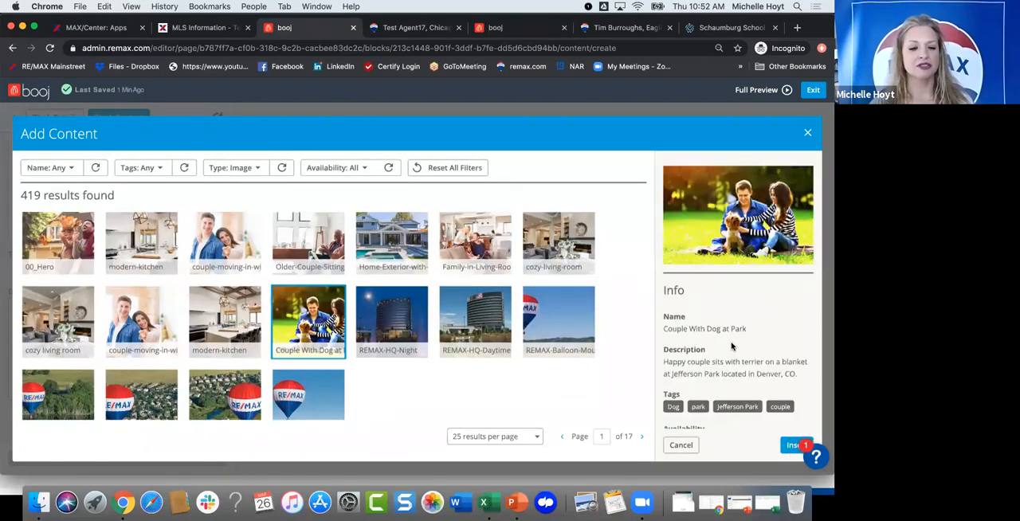
scroll(702, 349, "down", 4)
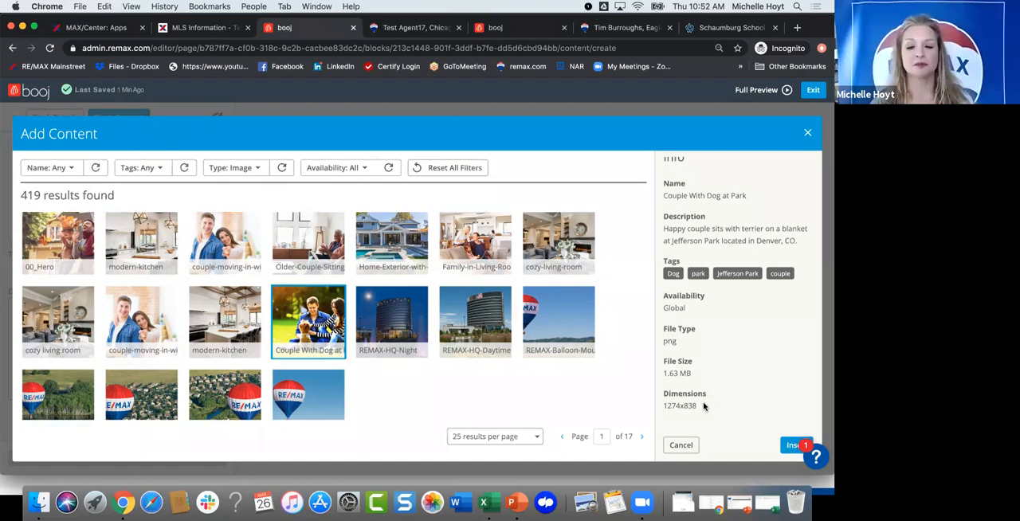
left_click(681, 444)
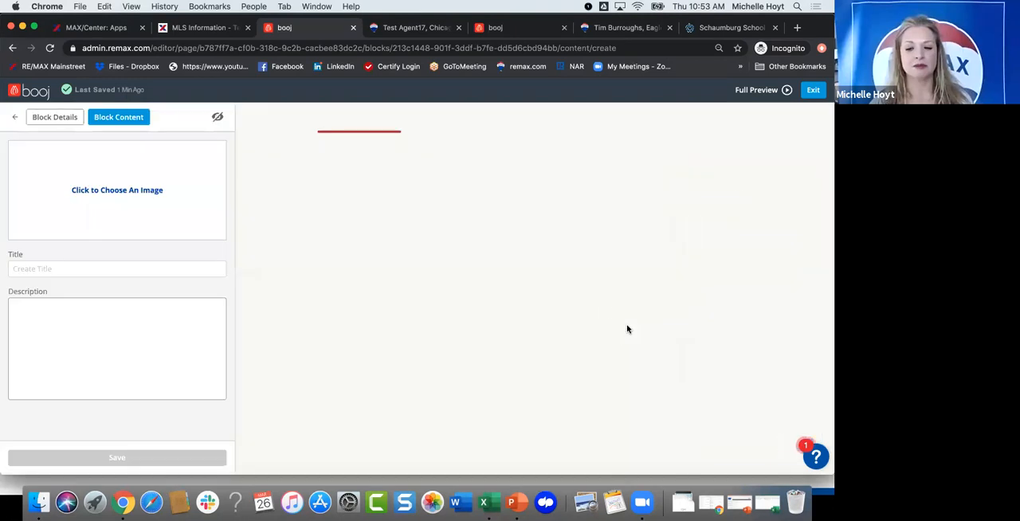
Step: Insert the Couple With Dog at Park image from the library into the headline block
left_click(78, 192)
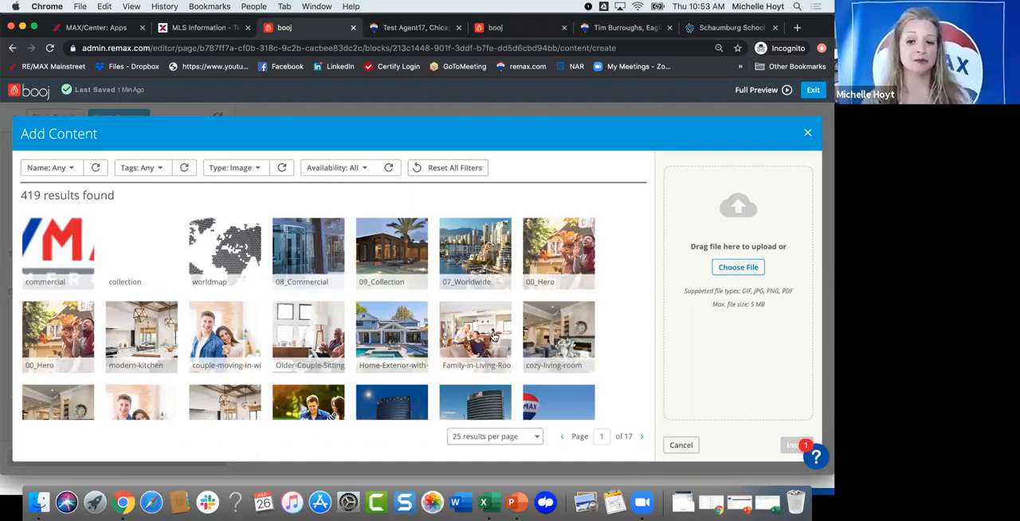
scroll(237, 319, "down", 2)
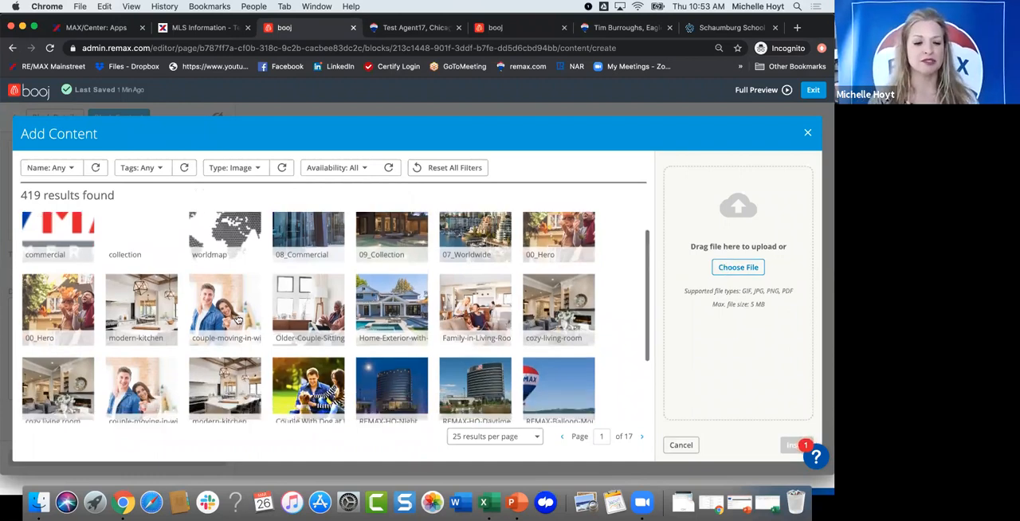
scroll(263, 319, "down", 3)
left_click(296, 319)
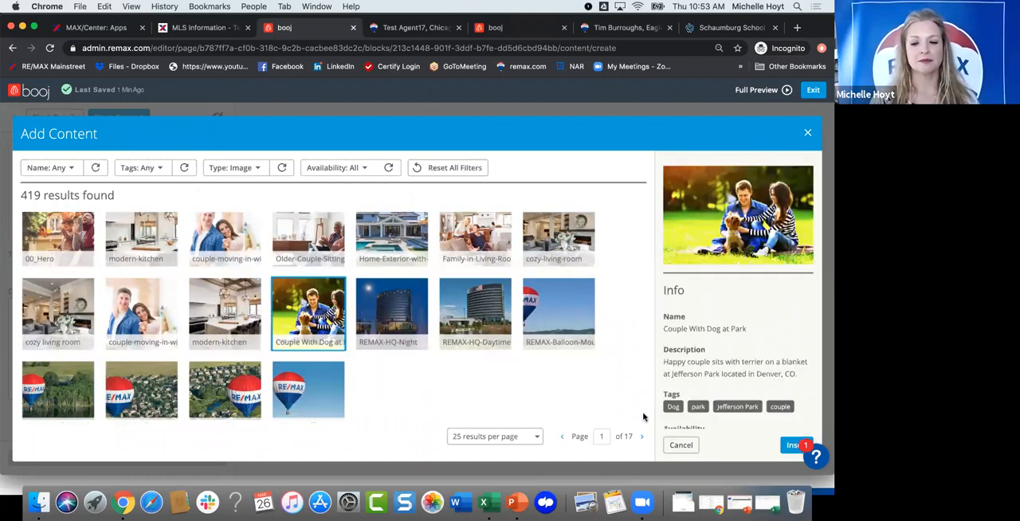
left_click(787, 445)
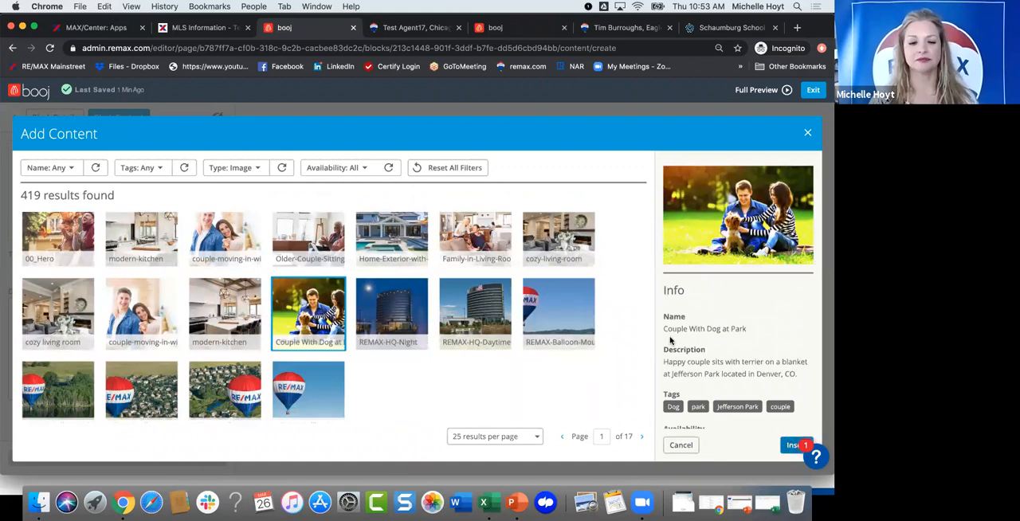
Step: Title the headline block "About Brookfield, WI"
left_click(87, 315)
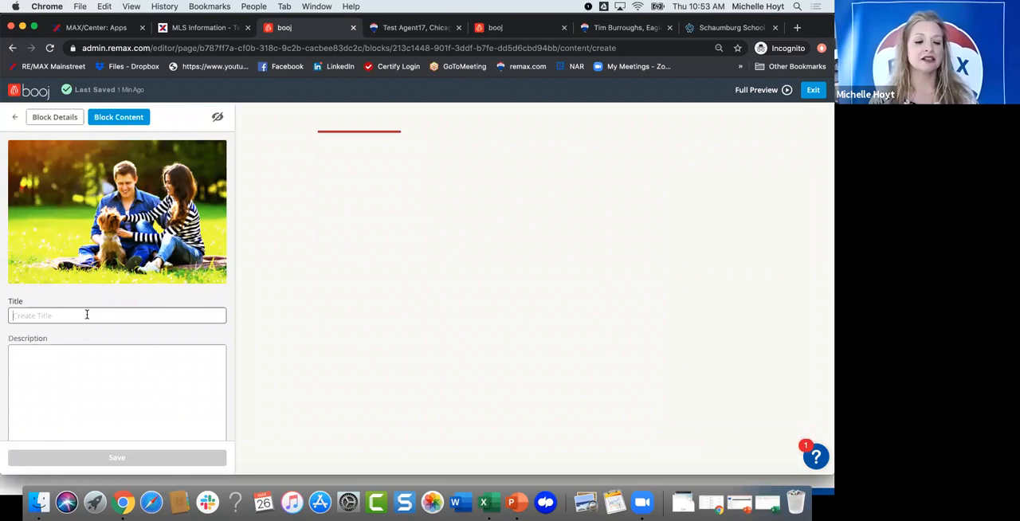
type("About Brookfie")
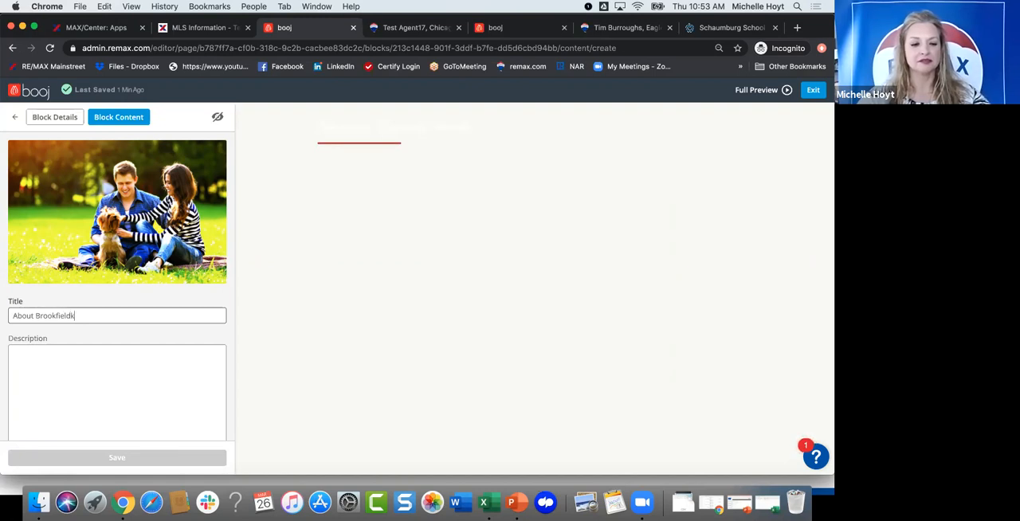
type("ld, WI")
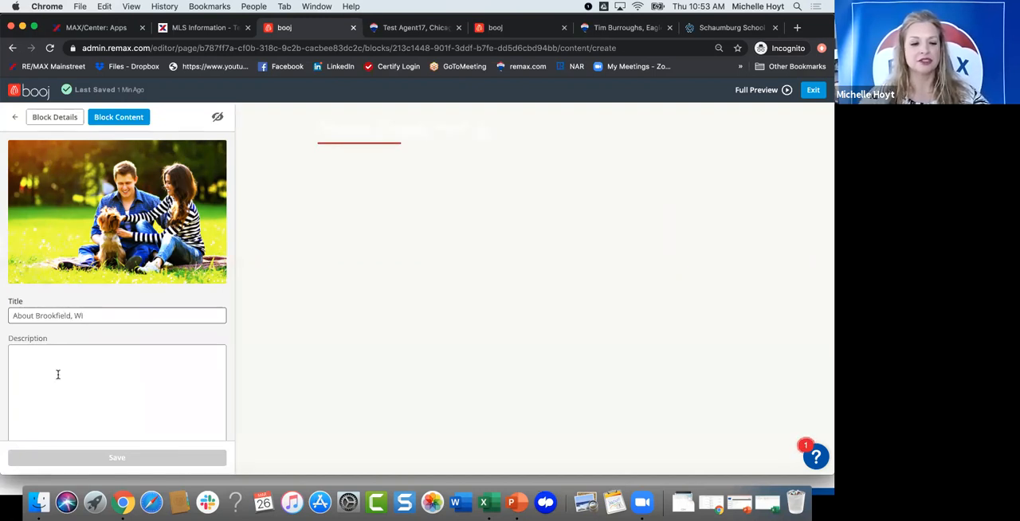
Step: Enter "so many things to do!" as the headline block's description and save the block content
left_click(57, 375)
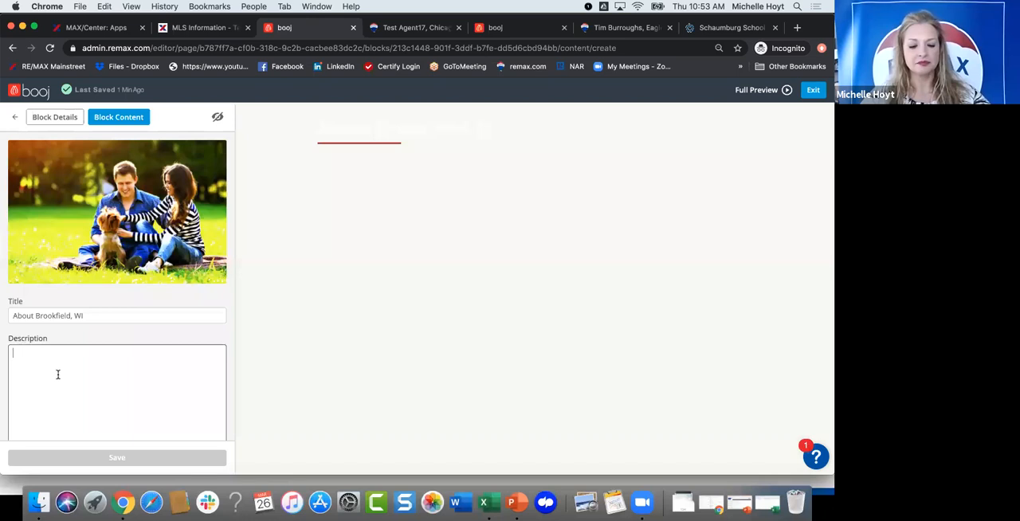
type("so many tim")
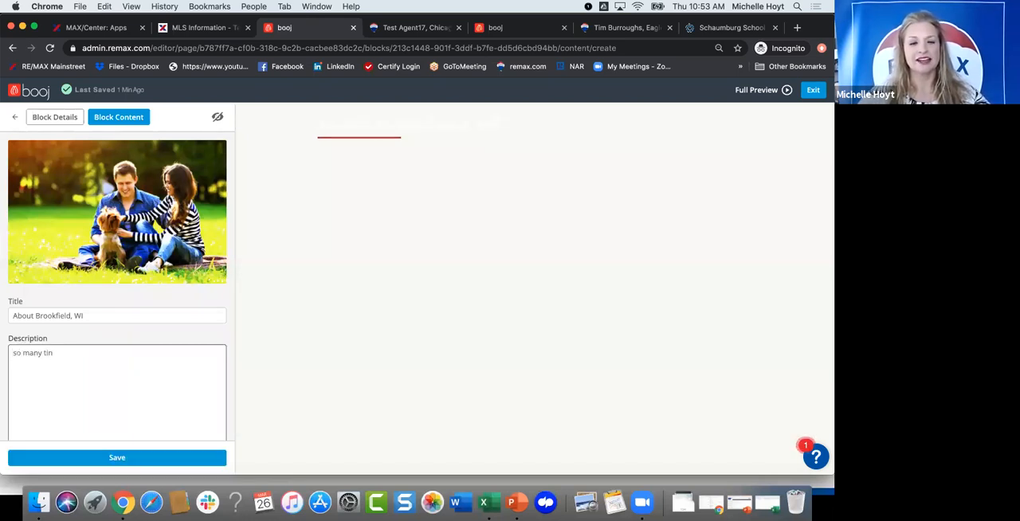
key("BackSpace")
type("hi")
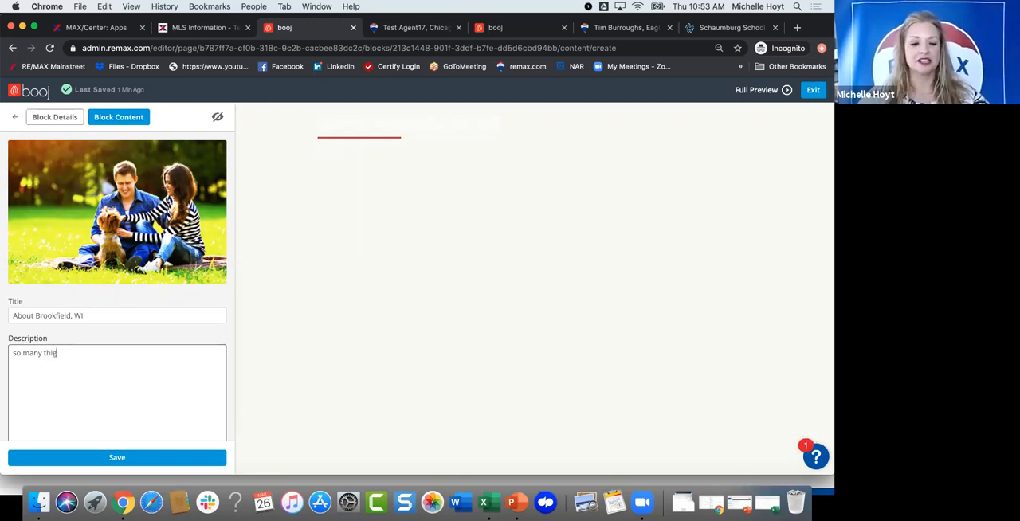
type("ngs to do")
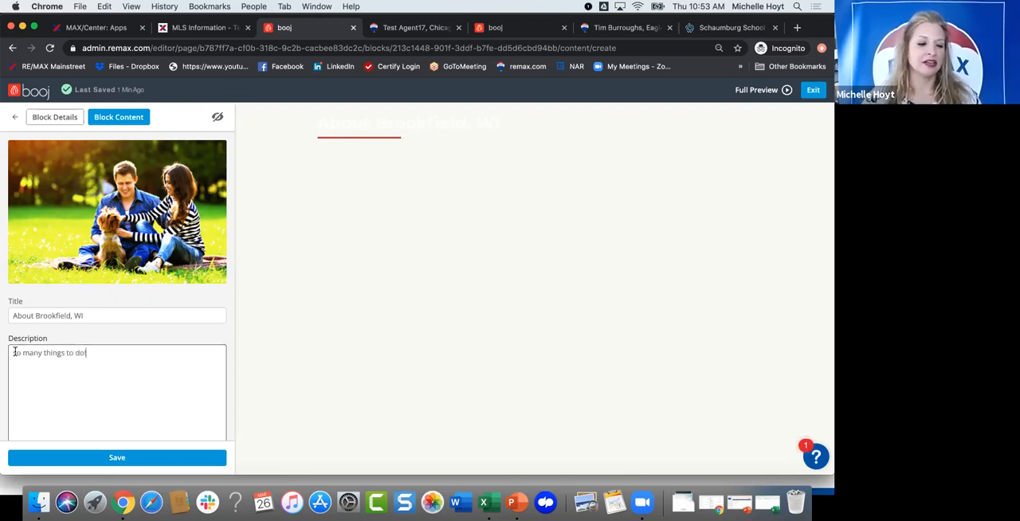
type("!")
left_click(107, 457)
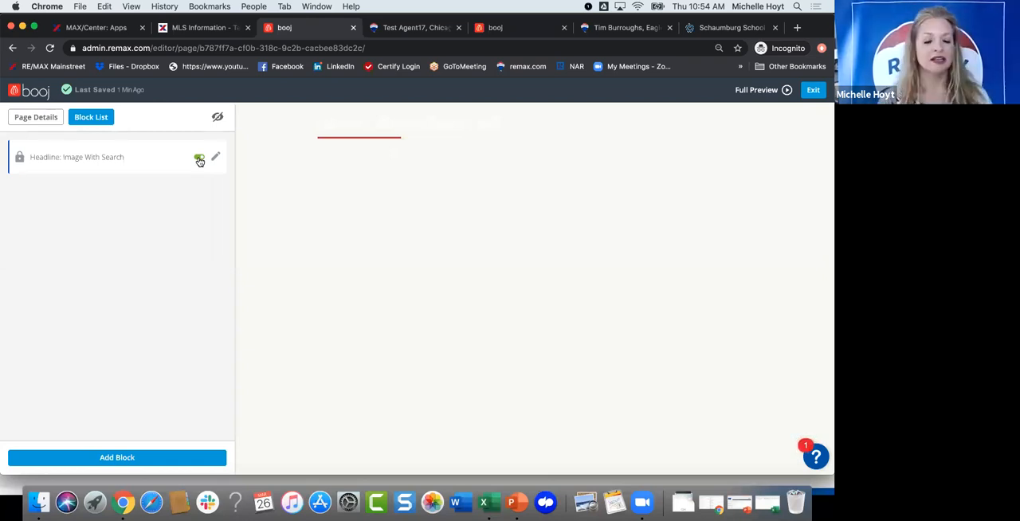
Step: Add a Zillow Review Block to the page
left_click(102, 452)
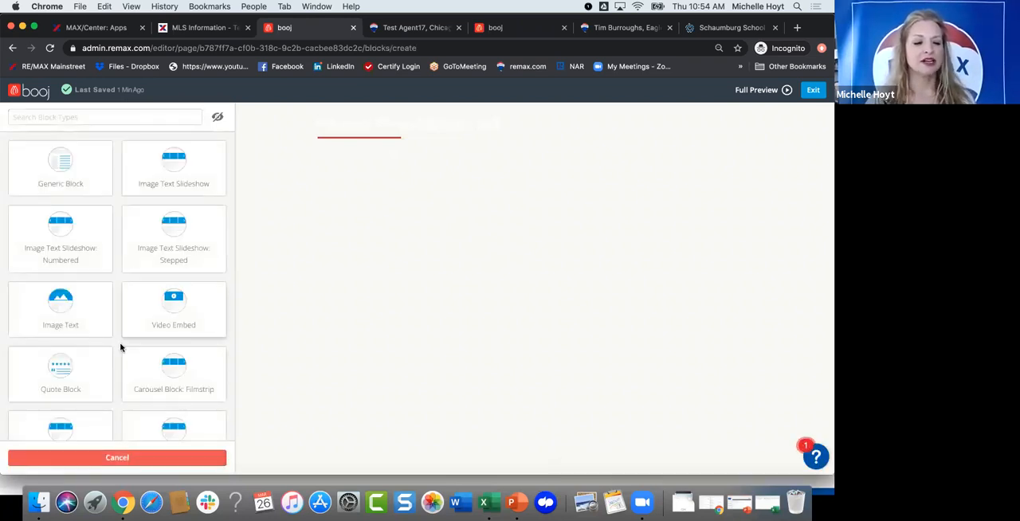
scroll(123, 341, "down", 2)
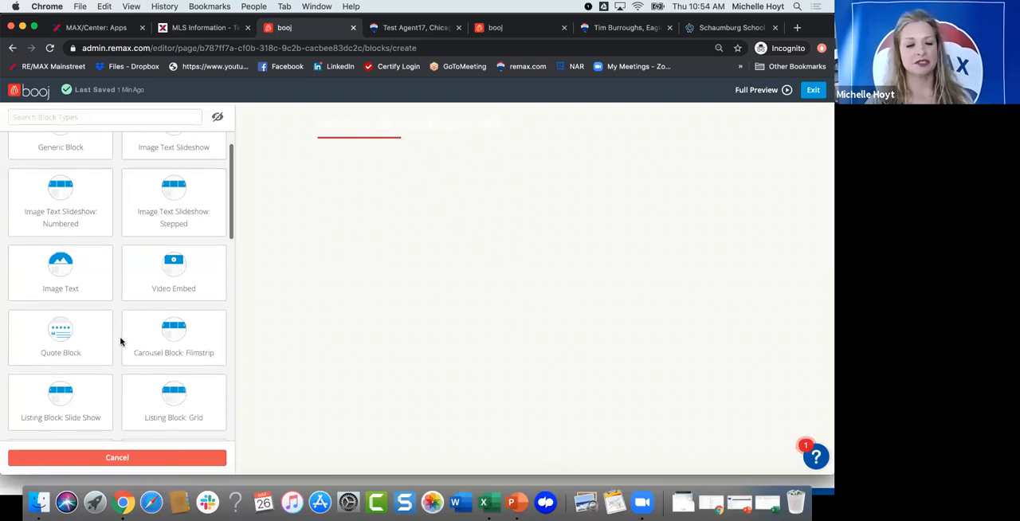
scroll(120, 341, "down", 5)
scroll(113, 387, "down", 8)
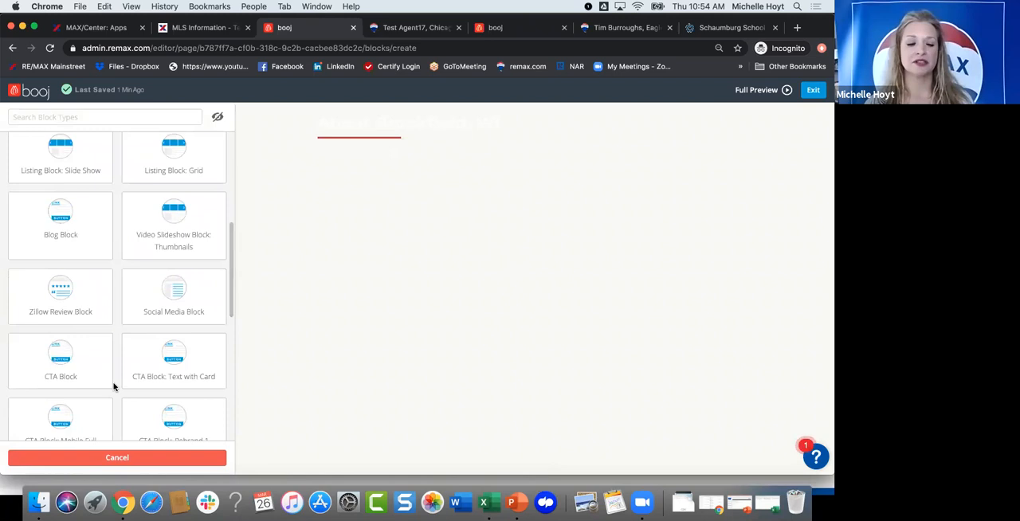
left_click(60, 291)
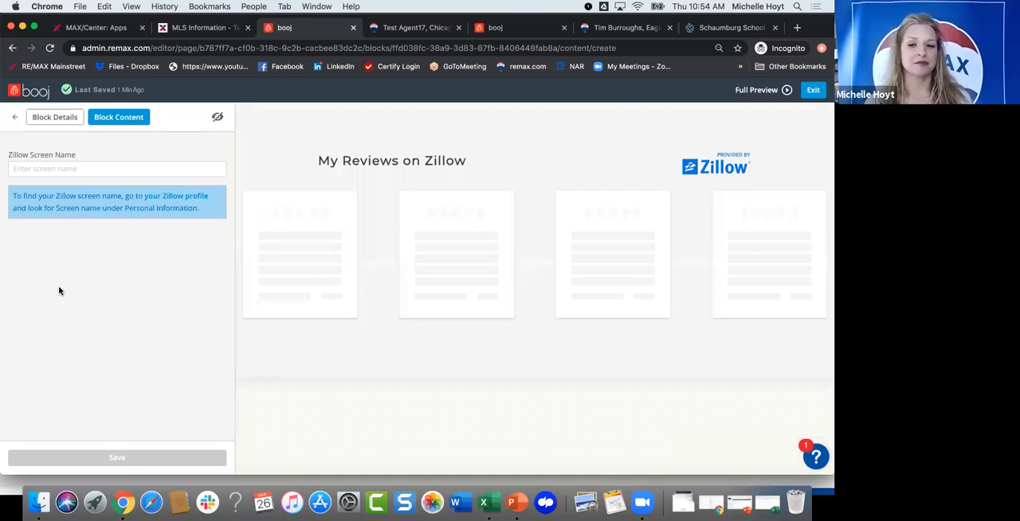
Step: Close the Schaumburg School page and open zillow.com in a new browser tab
left_click(775, 27)
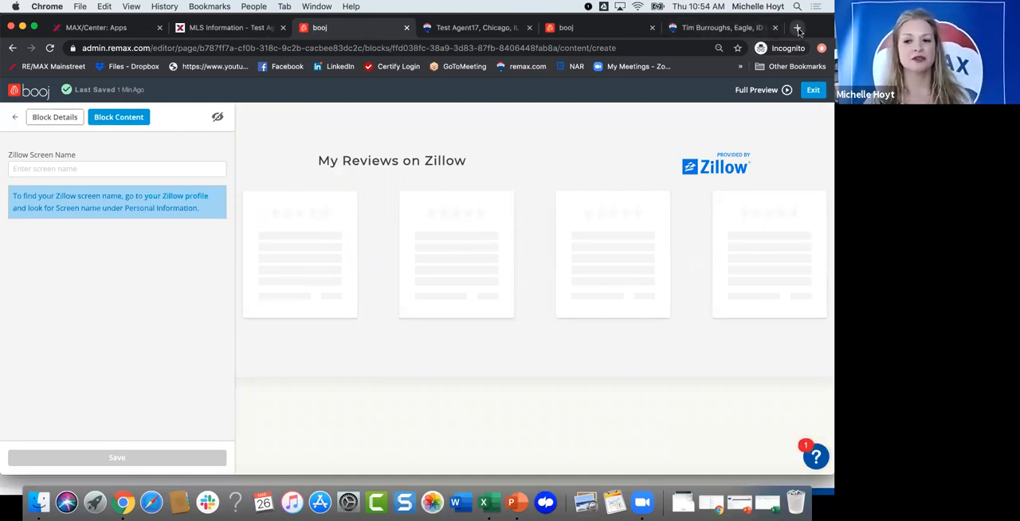
left_click(797, 27)
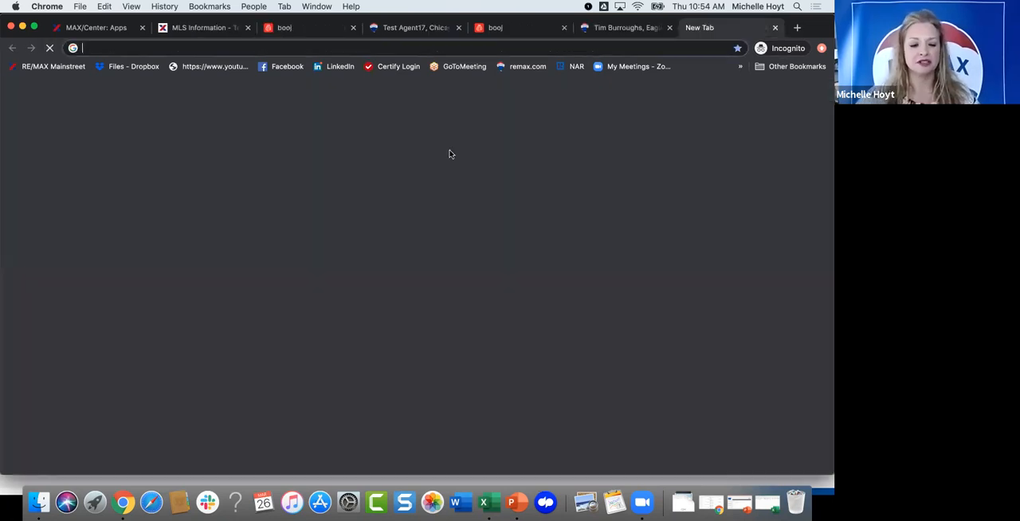
type("zi")
key("Return")
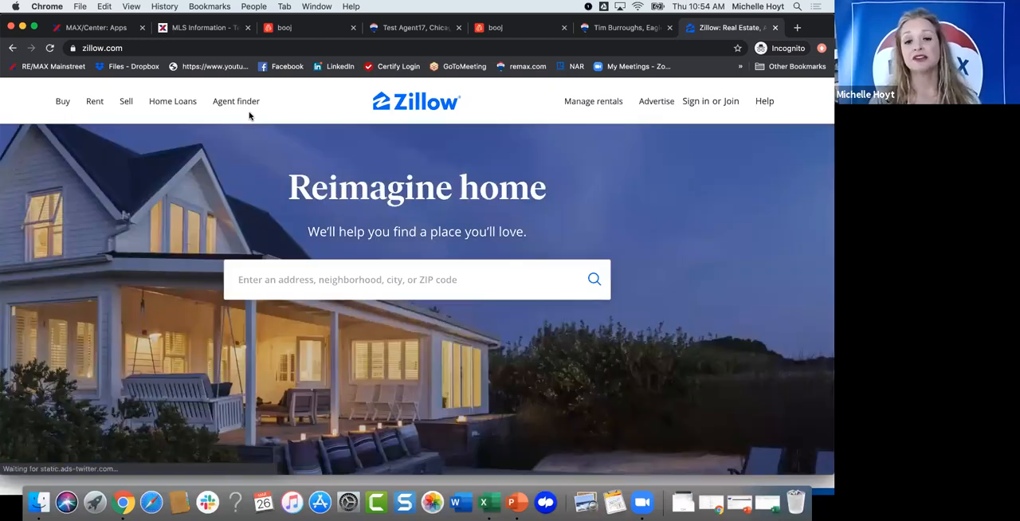
Step: Search Zillow's Agent finder by the agent's name and open the matching RE/MAX NEXT agent's profile
left_click(238, 105)
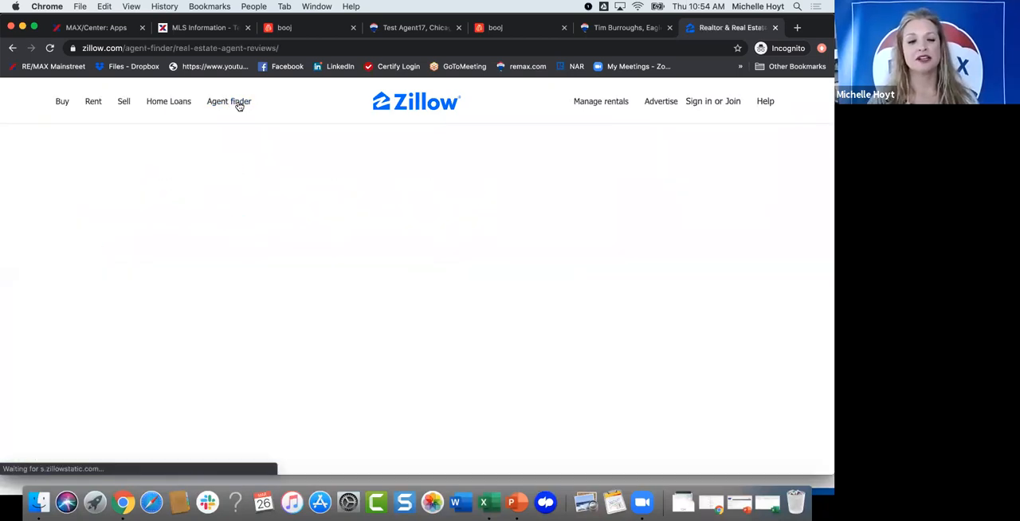
left_click(197, 216)
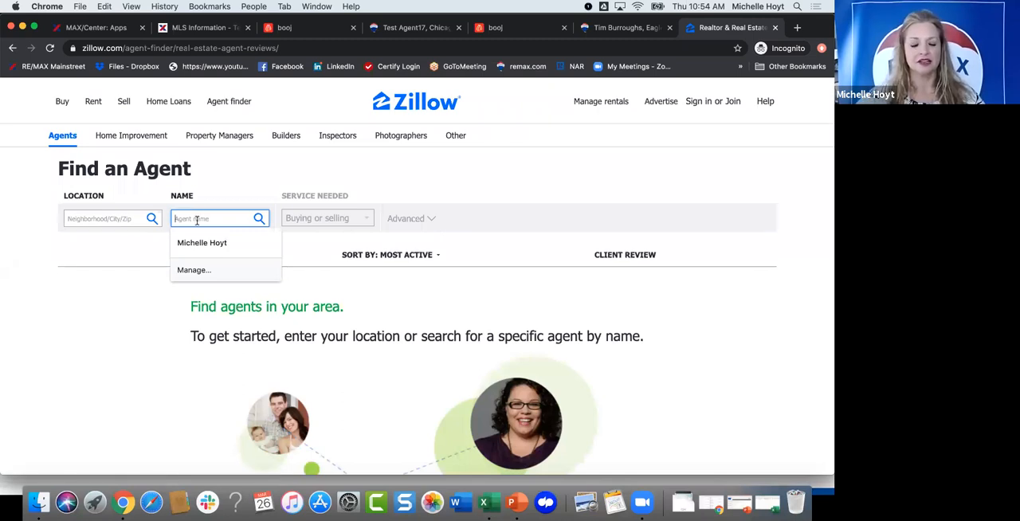
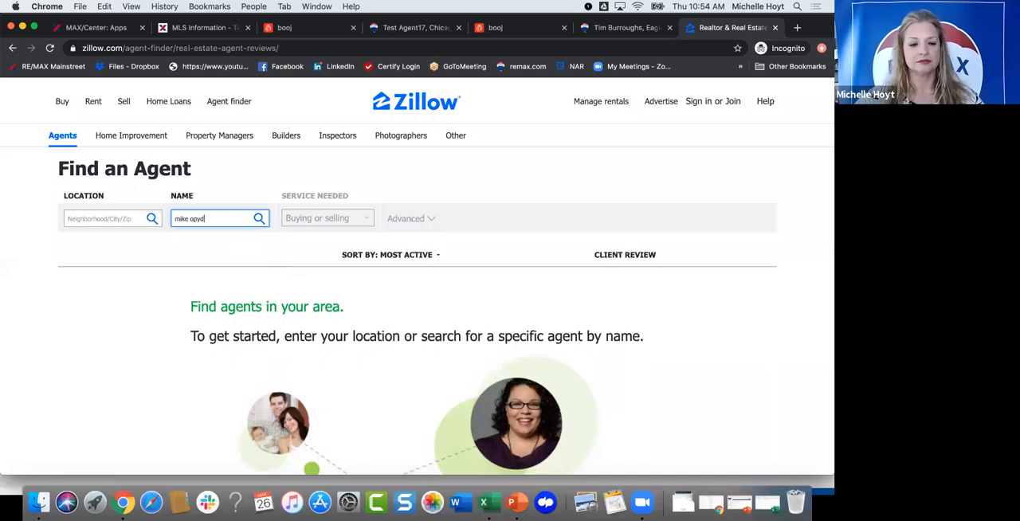
key("Return")
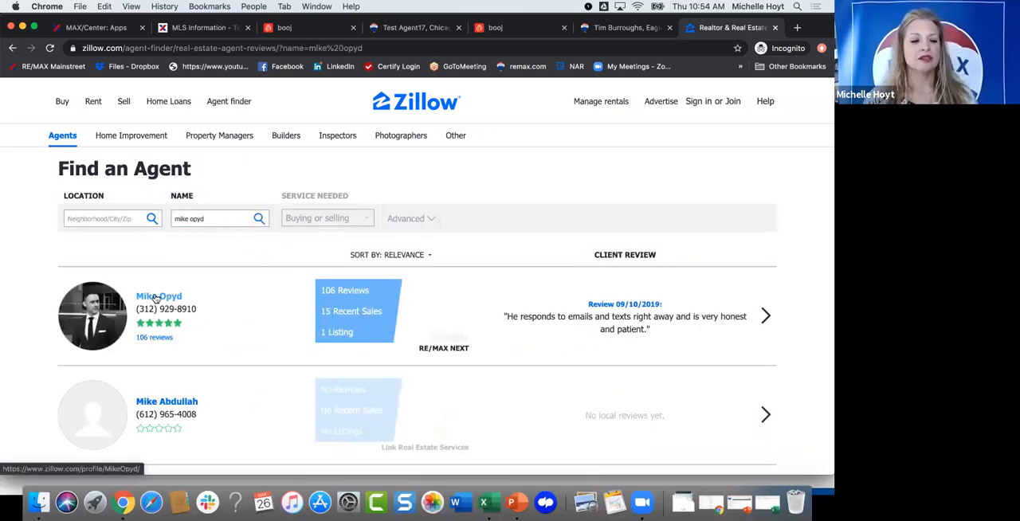
left_click(157, 298)
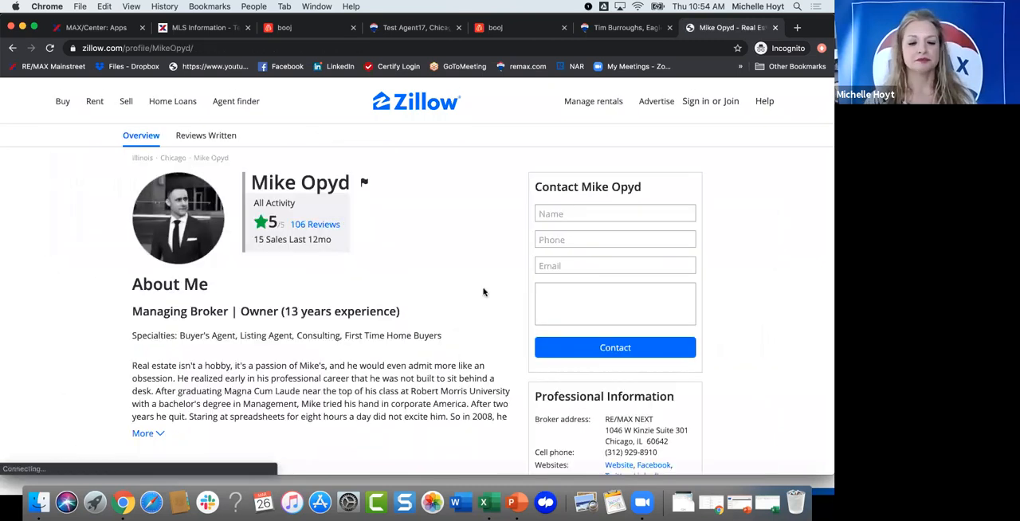
Step: Copy the screen name from the profile's Professional Information into the Zillow Review Block in booj and save the block
scroll(483, 292, "down", 5)
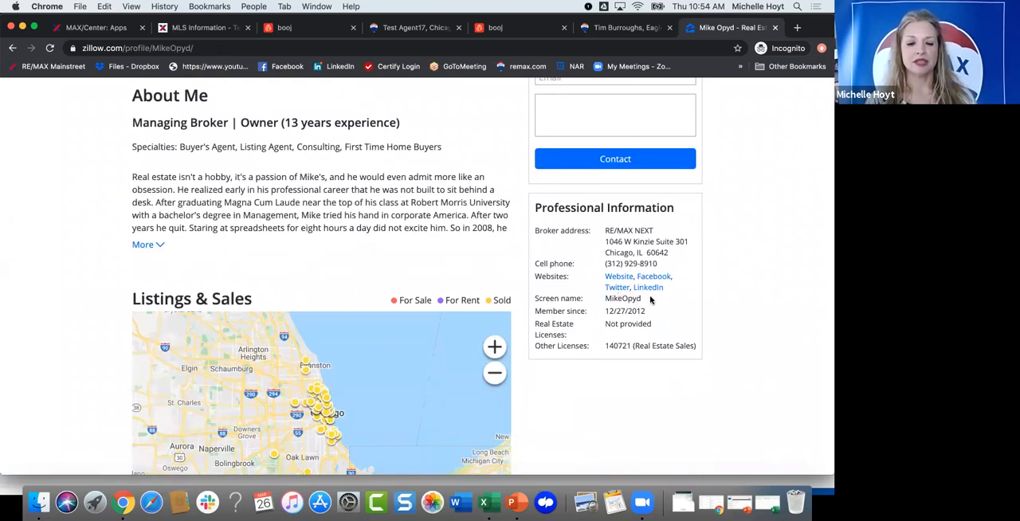
left_click_drag(641, 299, 604, 299)
key("super+c")
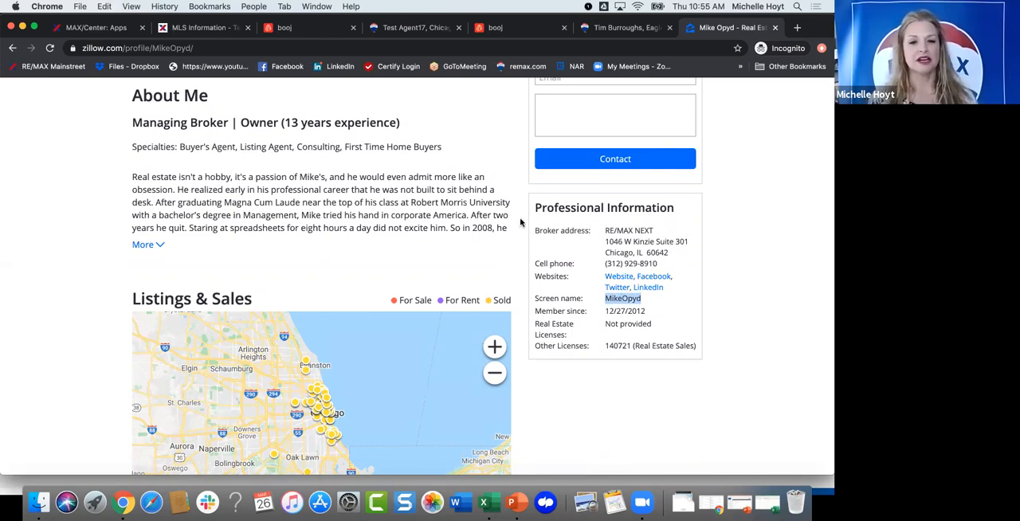
left_click(285, 27)
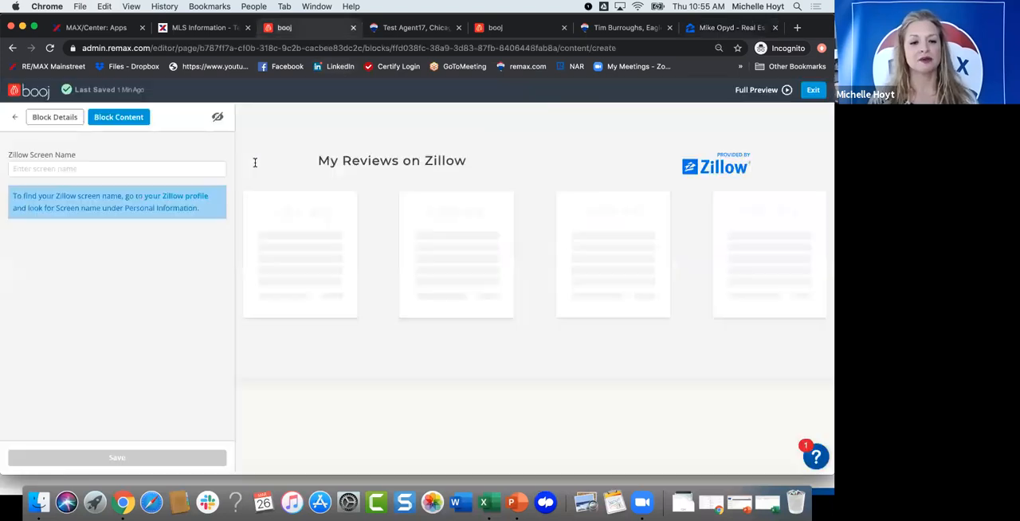
left_click(89, 168)
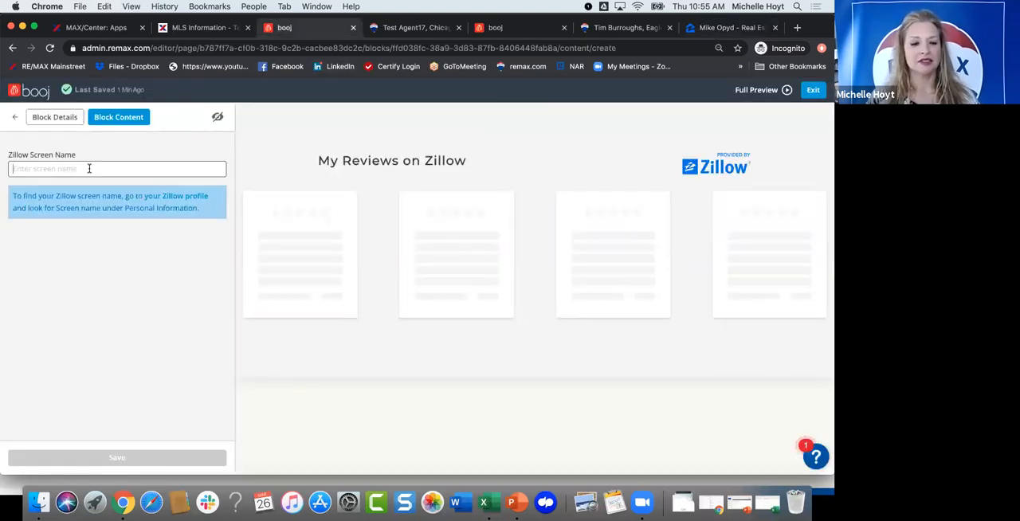
key("super+v")
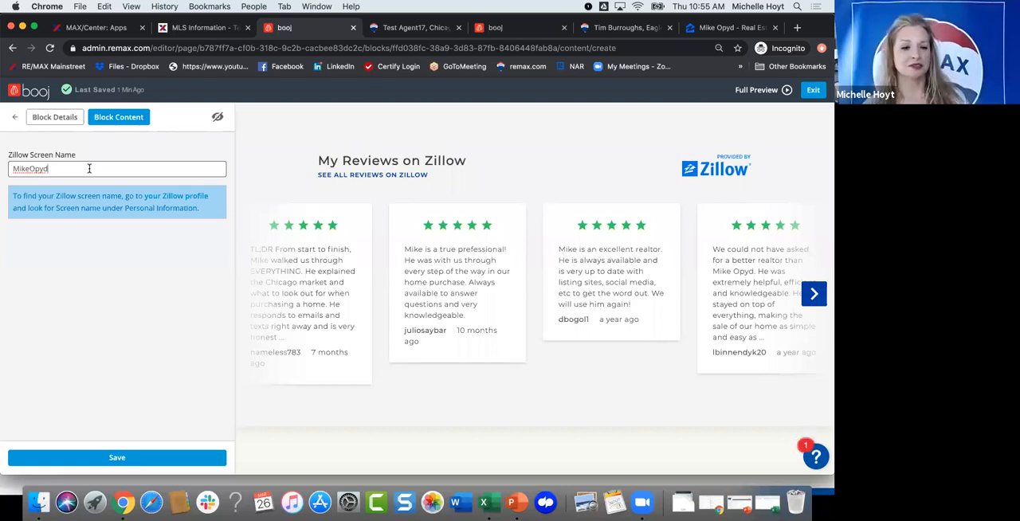
left_click(96, 453)
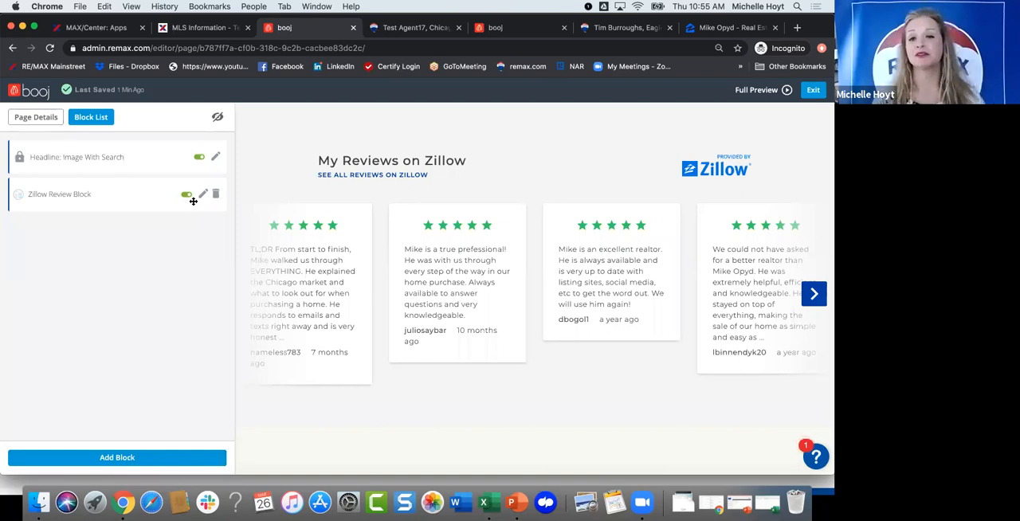
Step: Add a Generic Block containing the filler text "aljf;djfardgjagjd" and save it
left_click(96, 458)
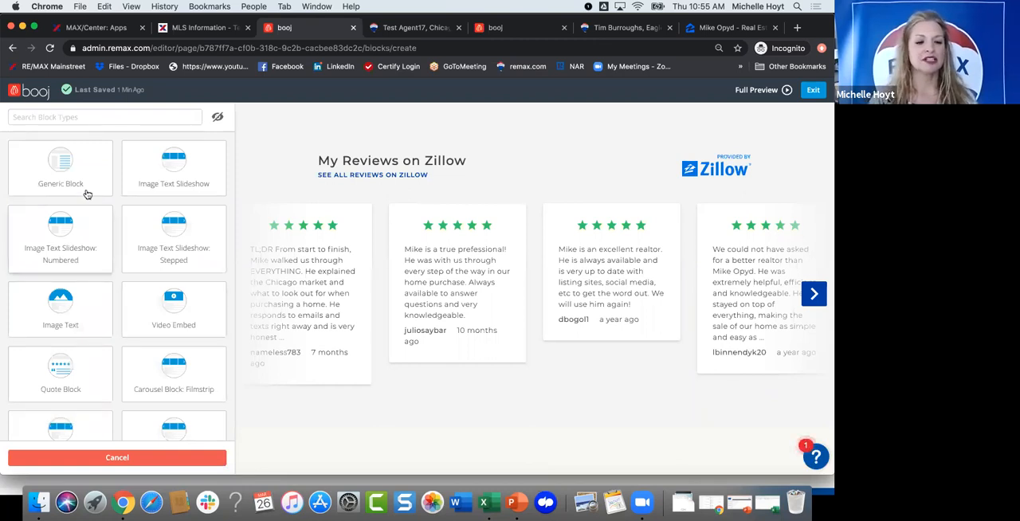
left_click(193, 185)
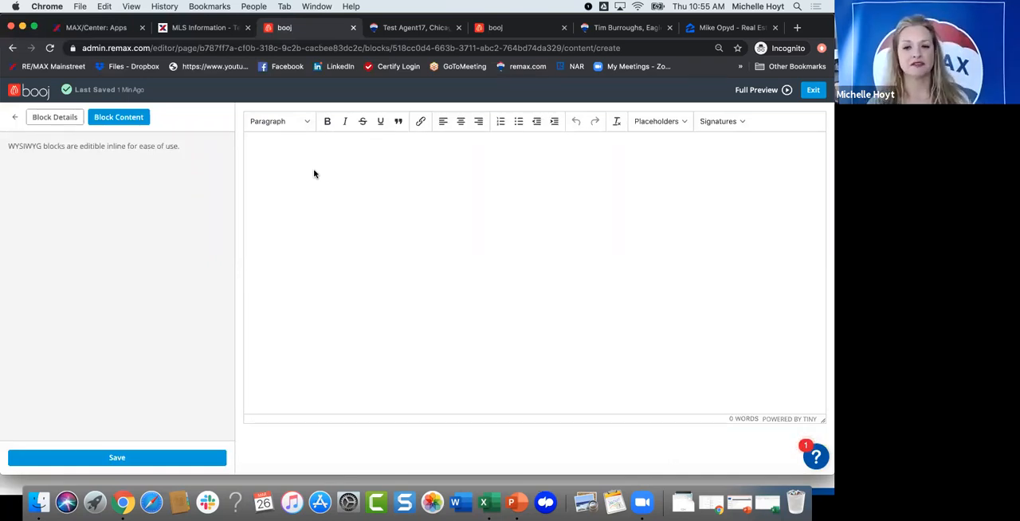
left_click(314, 159)
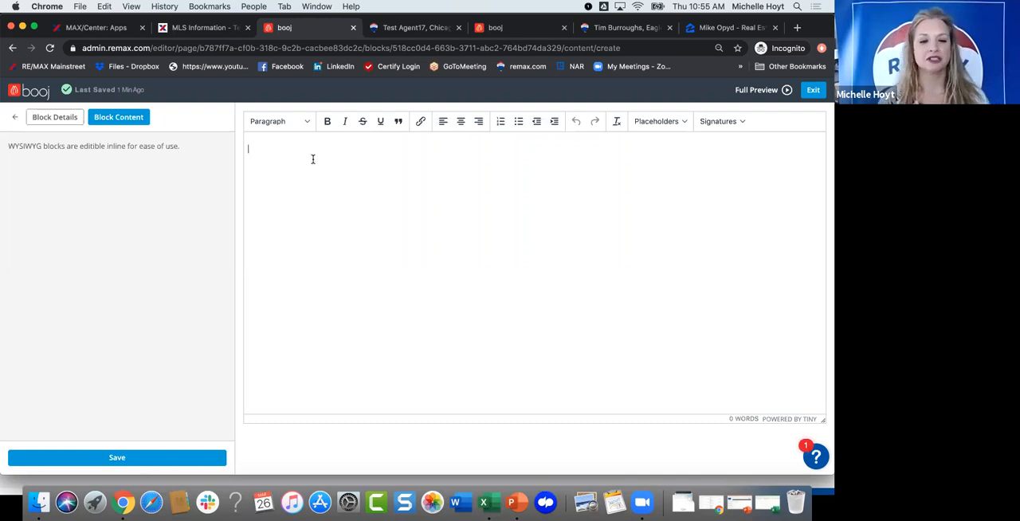
type("aljf;djfardgjagjd")
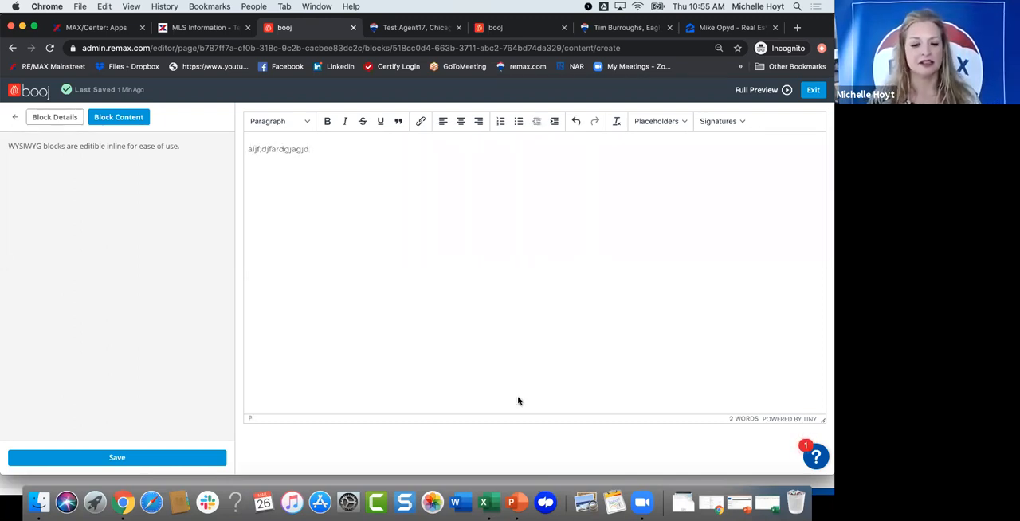
left_click(126, 460)
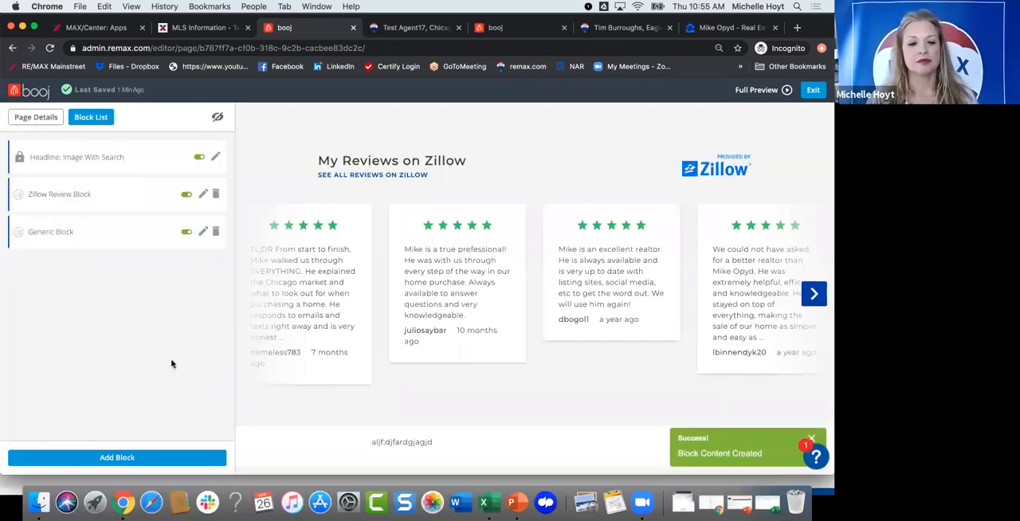
Step: Add a Testimonial Block to the page, save it, and check its reviews in the page preview
left_click(103, 459)
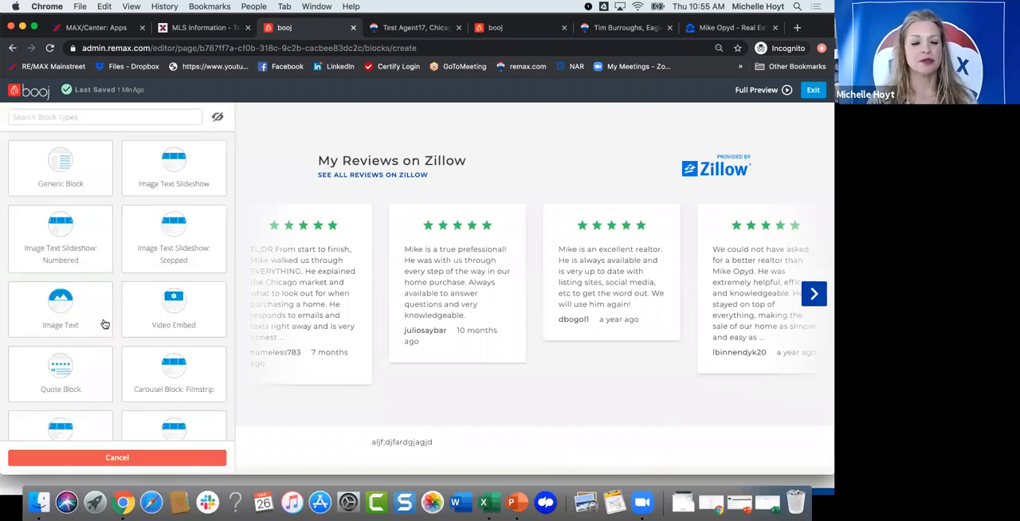
scroll(115, 327, "down", 5)
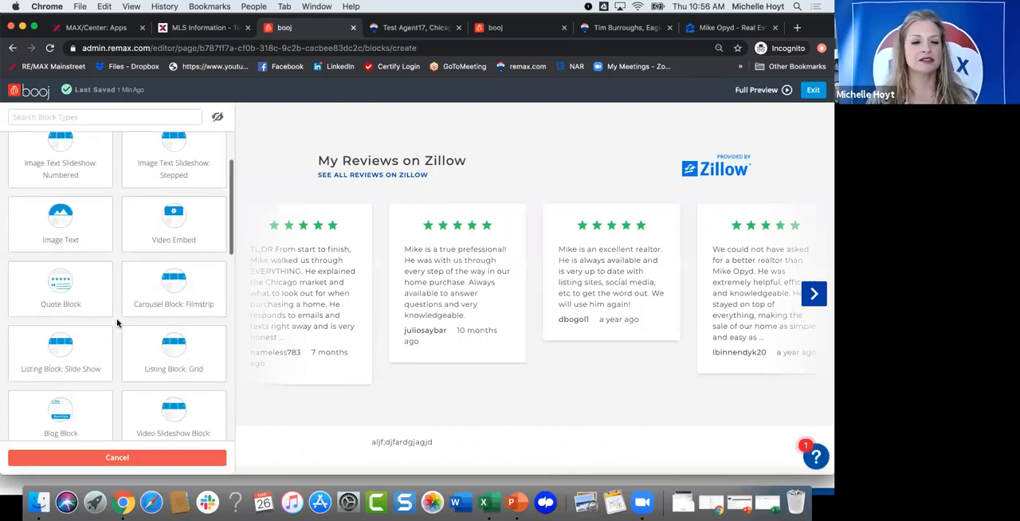
scroll(116, 323, "down", 5)
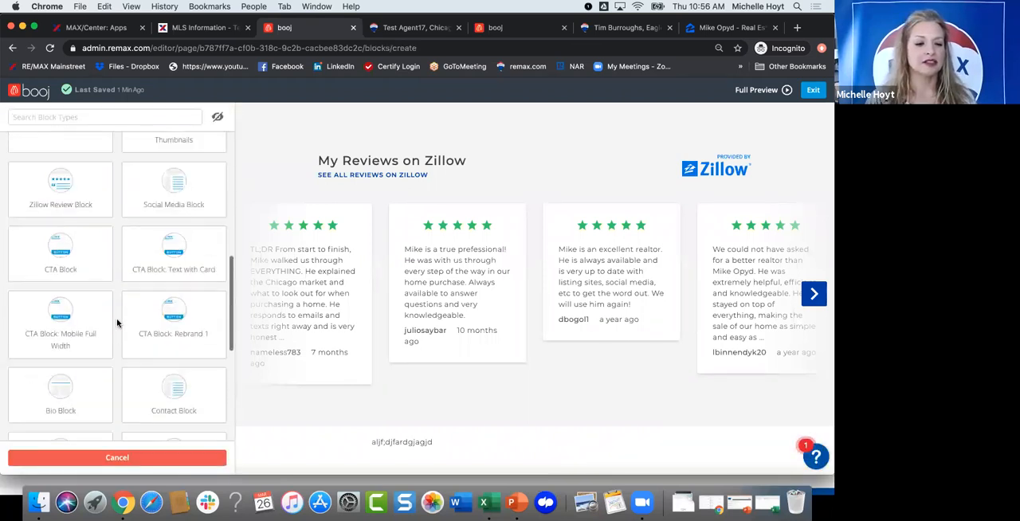
scroll(115, 339, "down", 2)
scroll(116, 338, "up", 4)
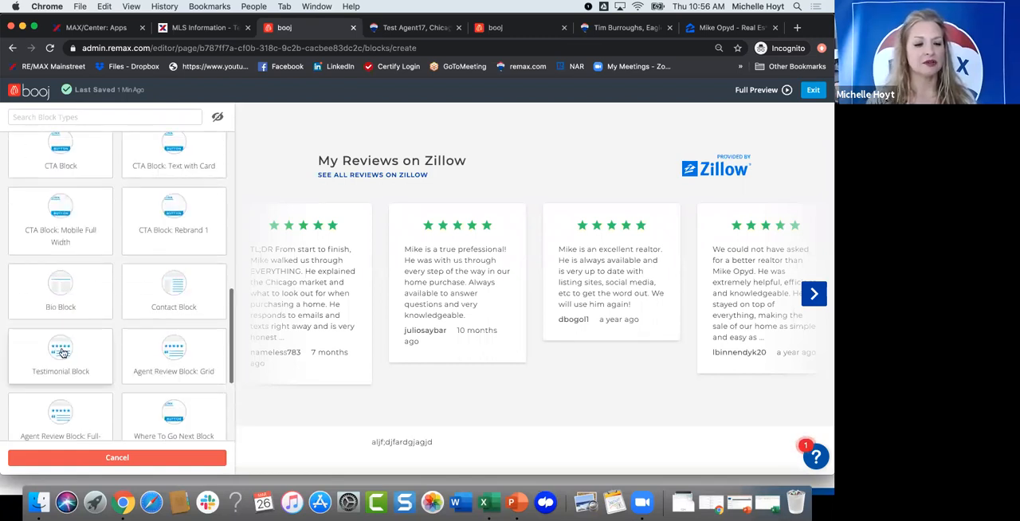
left_click(62, 353)
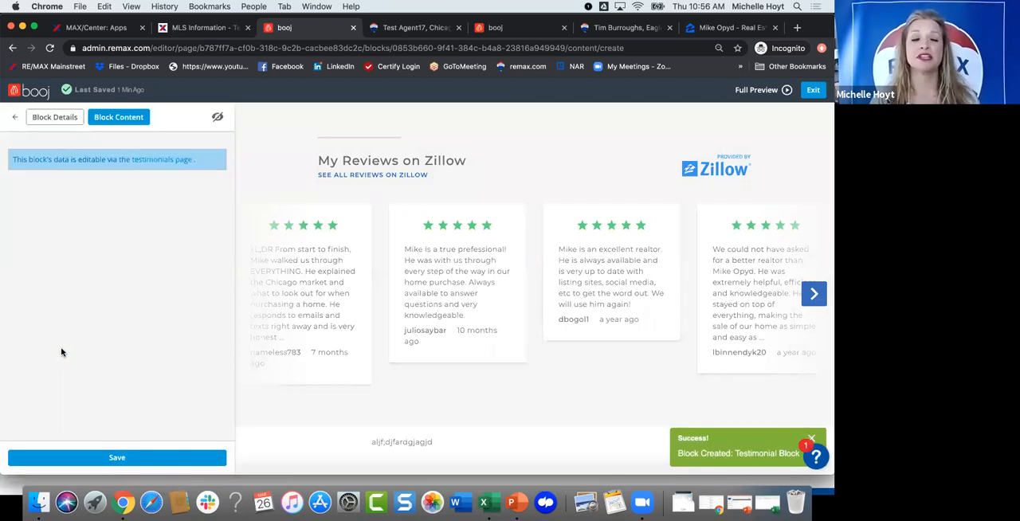
left_click(109, 458)
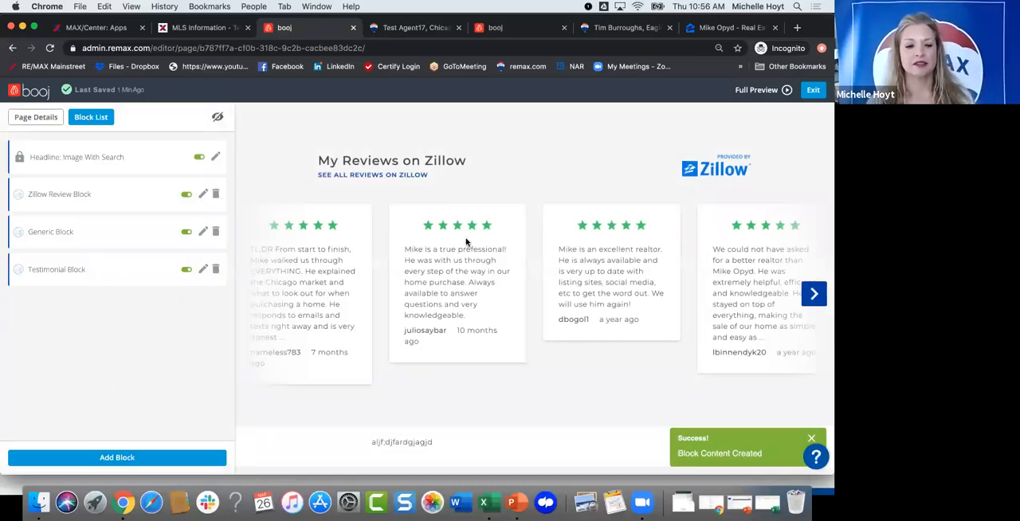
scroll(466, 242, "down", 5)
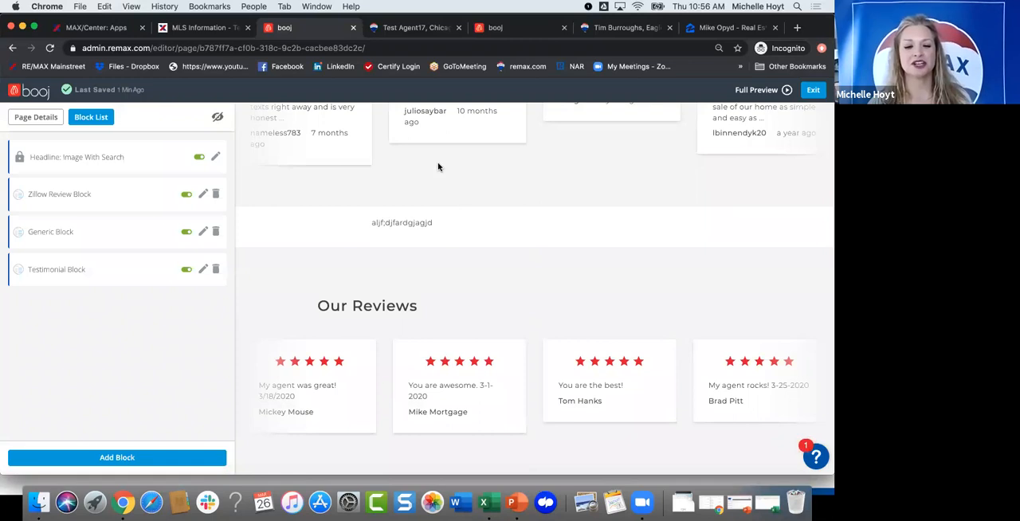
scroll(437, 183, "up", 5)
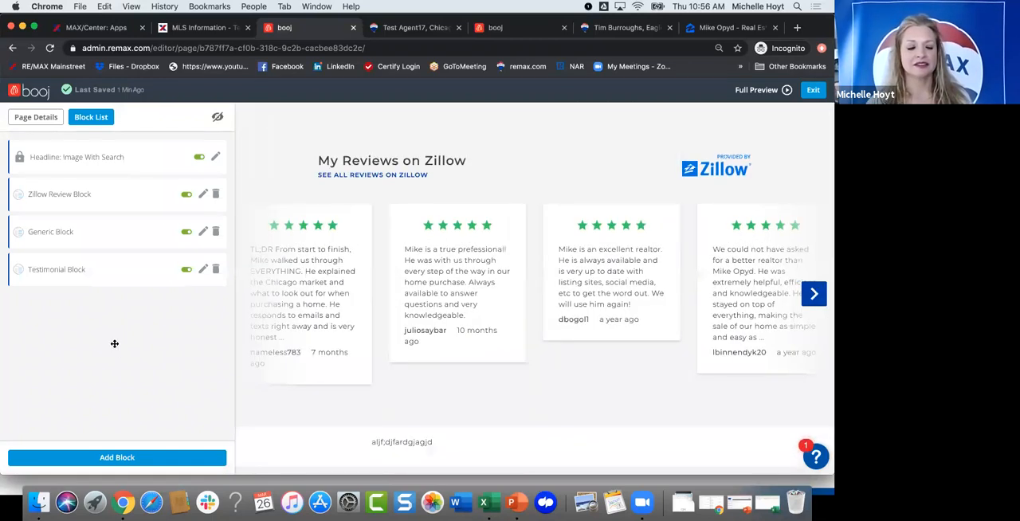
Step: Add a Video Embed block without a title or video URL and switch it to draft
left_click(103, 455)
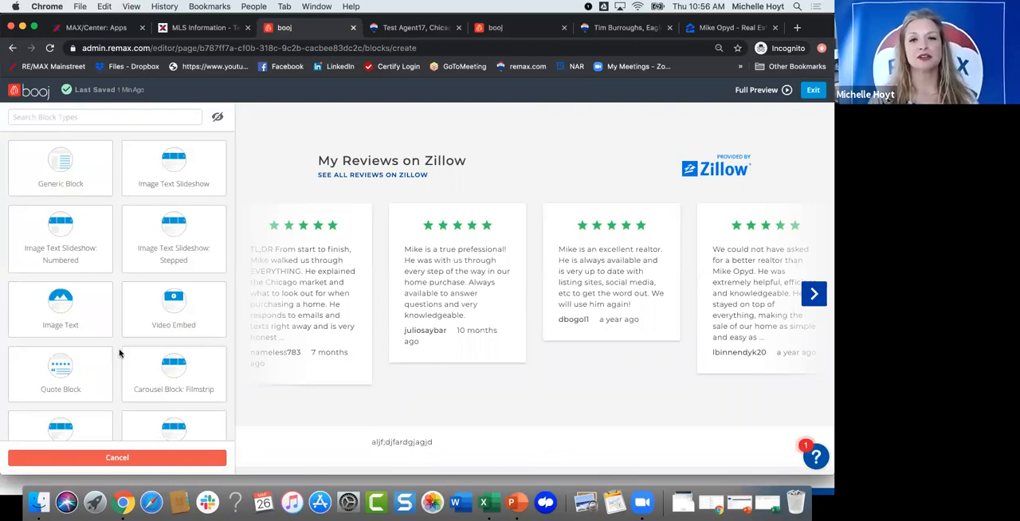
scroll(120, 350, "down", 1)
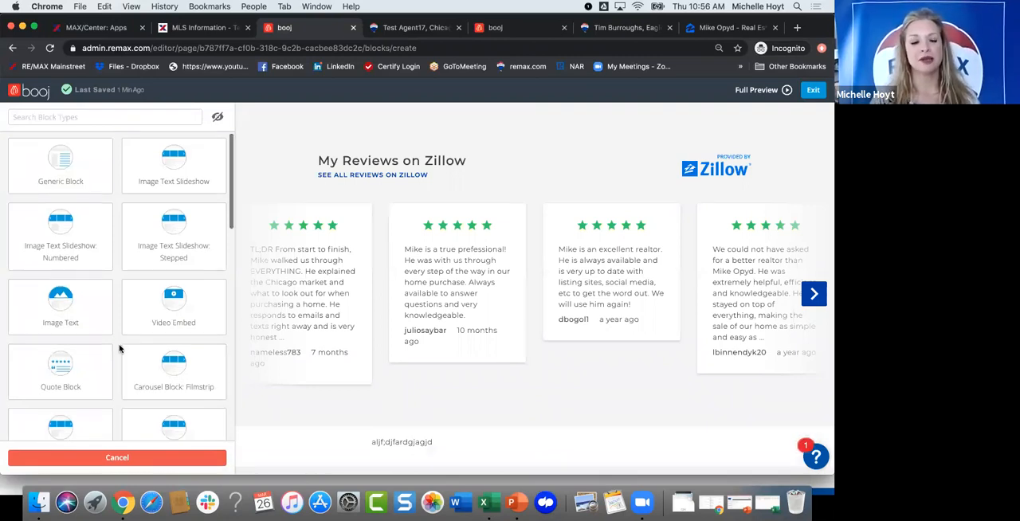
left_click(179, 306)
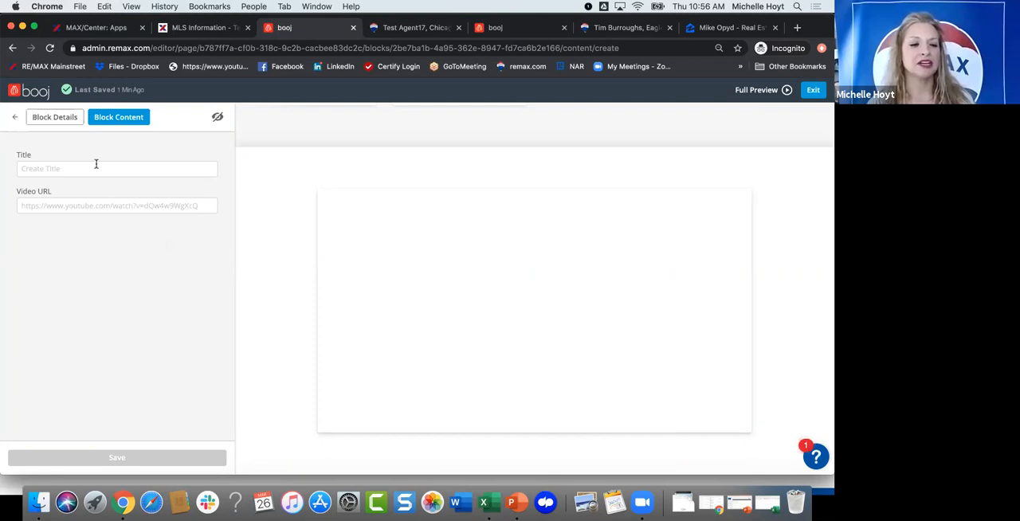
left_click(14, 120)
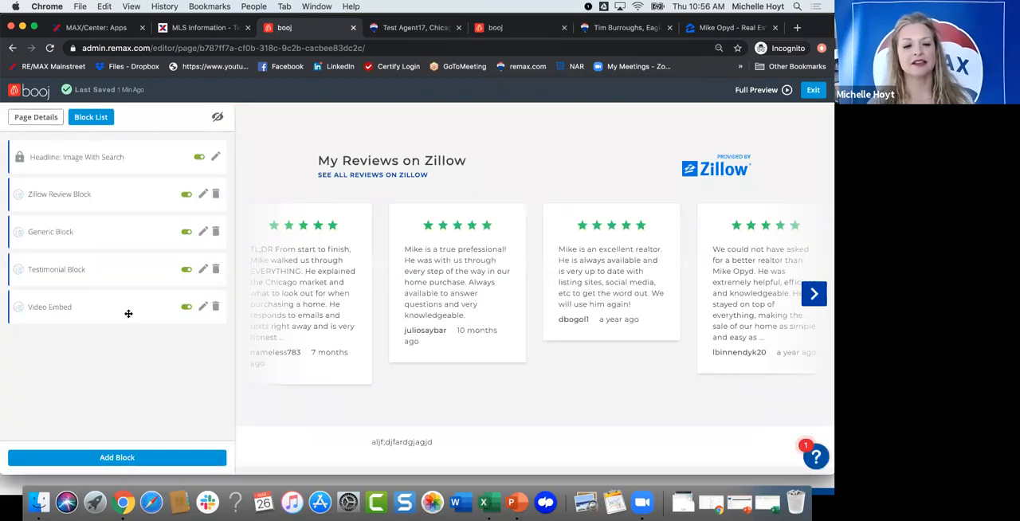
scroll(567, 275, "down", 10)
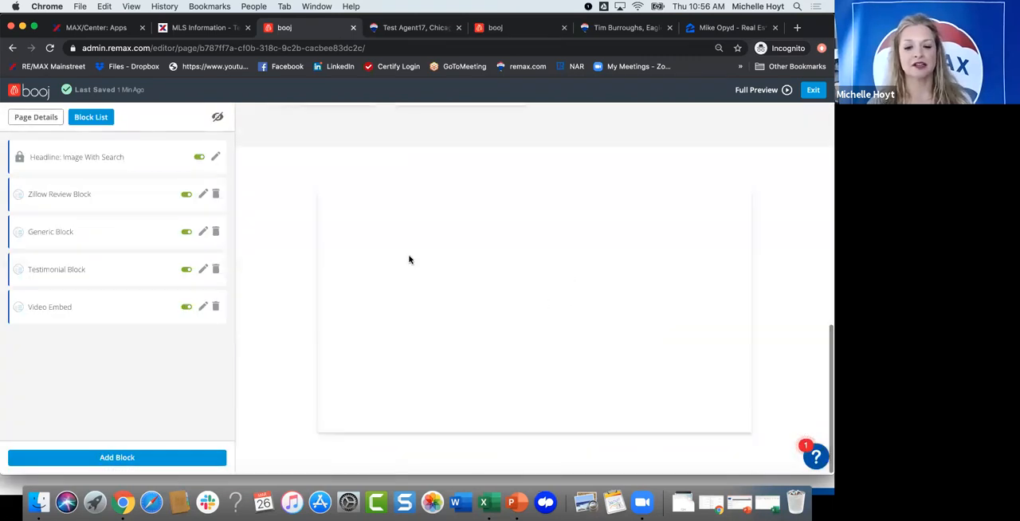
left_click(187, 307)
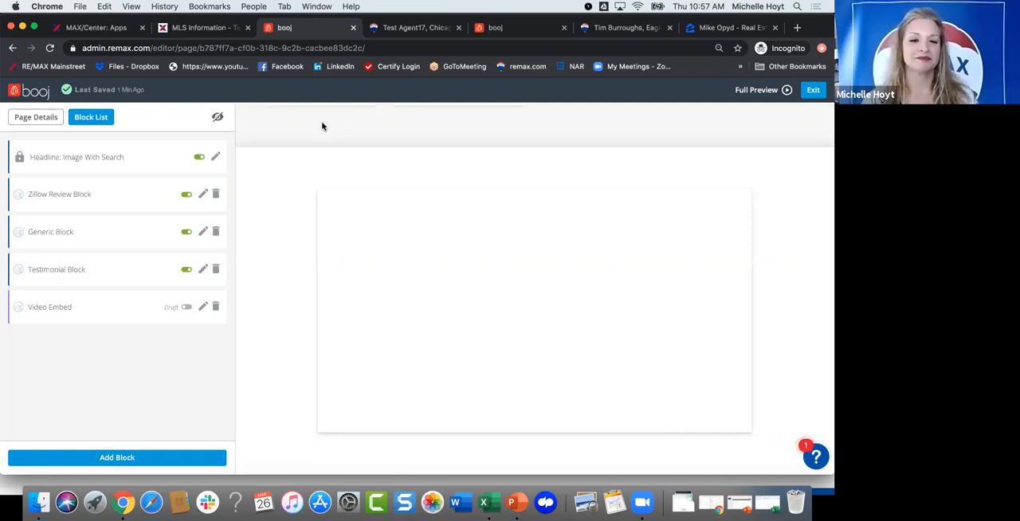
scroll(322, 126, "up", 3)
scroll(285, 137, "up", 5)
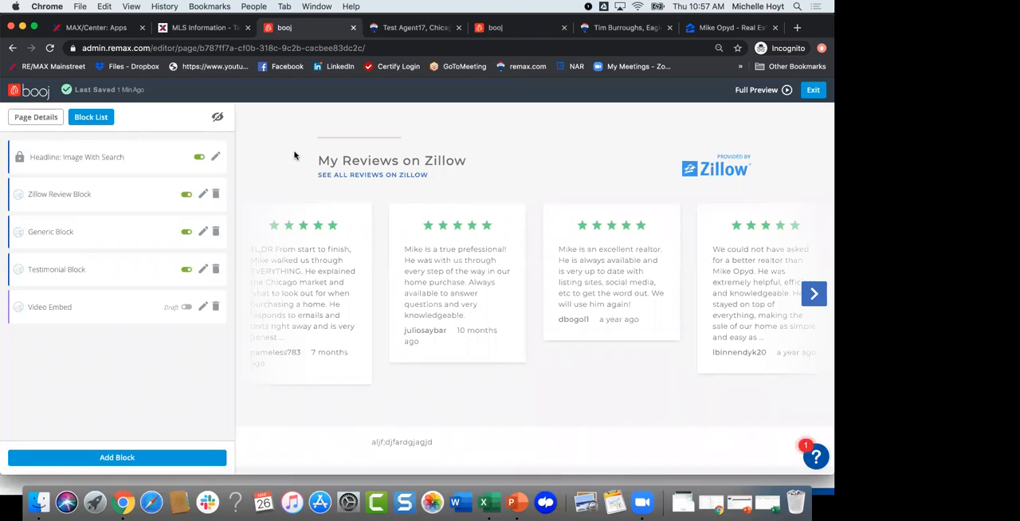
Step: Open RE/MAX University from the MAX/Center apps and go to its booj technology training page
left_click(114, 29)
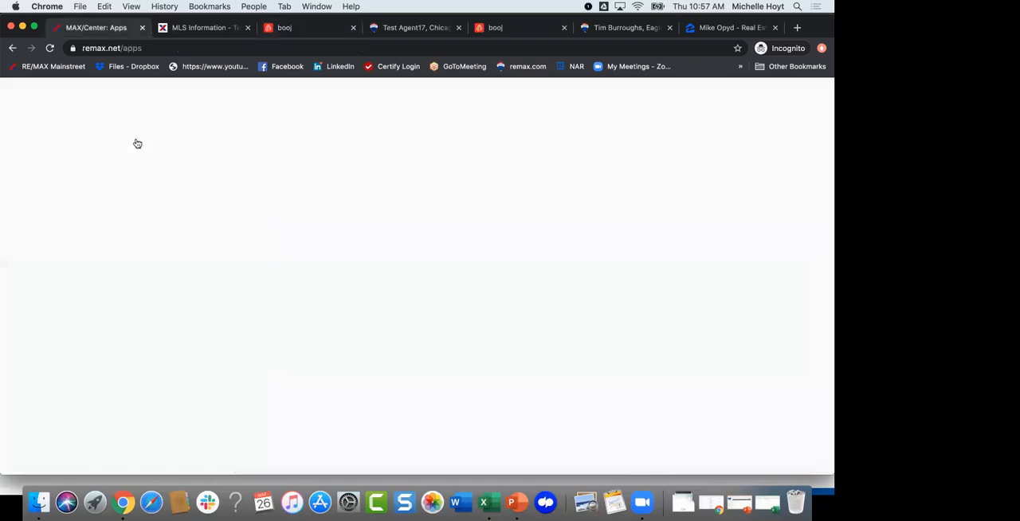
scroll(244, 281, "down", 5)
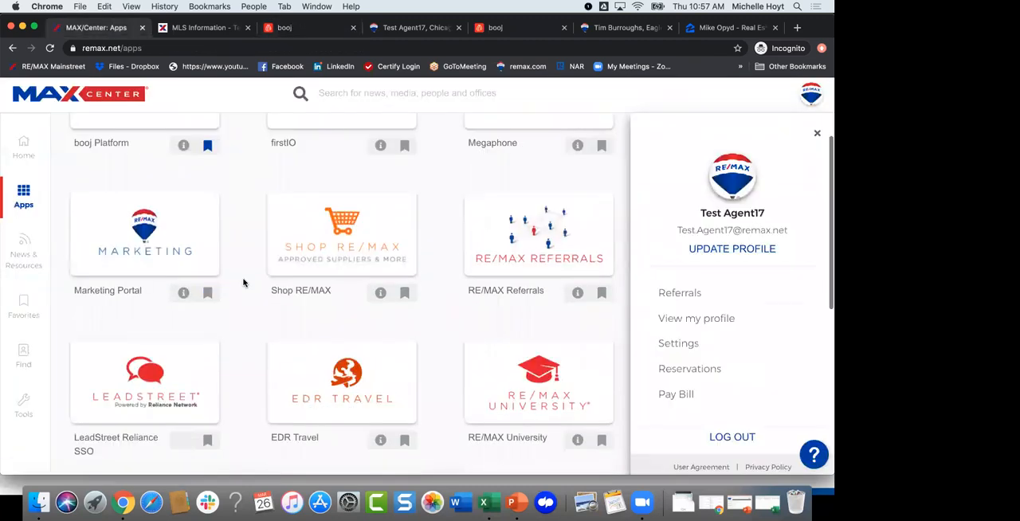
left_click(526, 291)
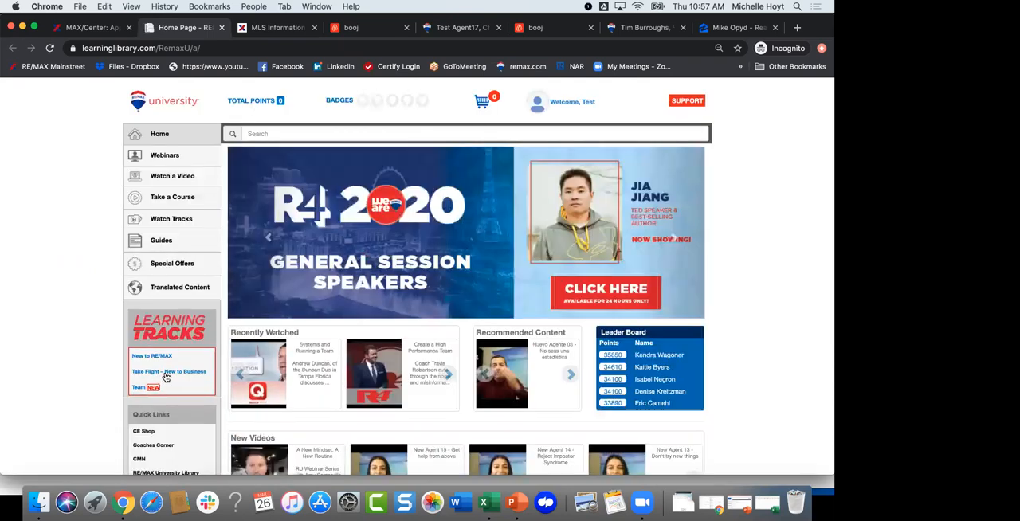
scroll(151, 369, "down", 2)
scroll(142, 369, "down", 3)
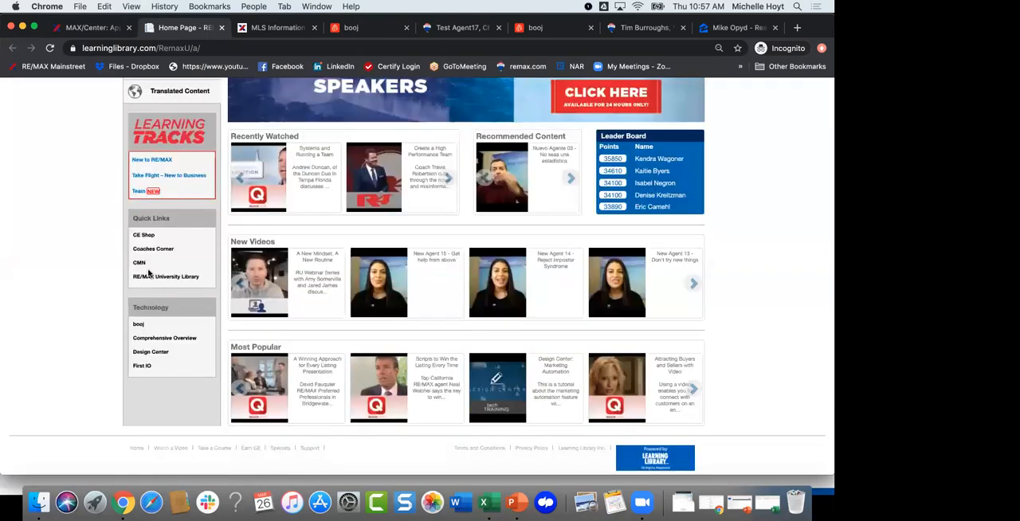
left_click(138, 327)
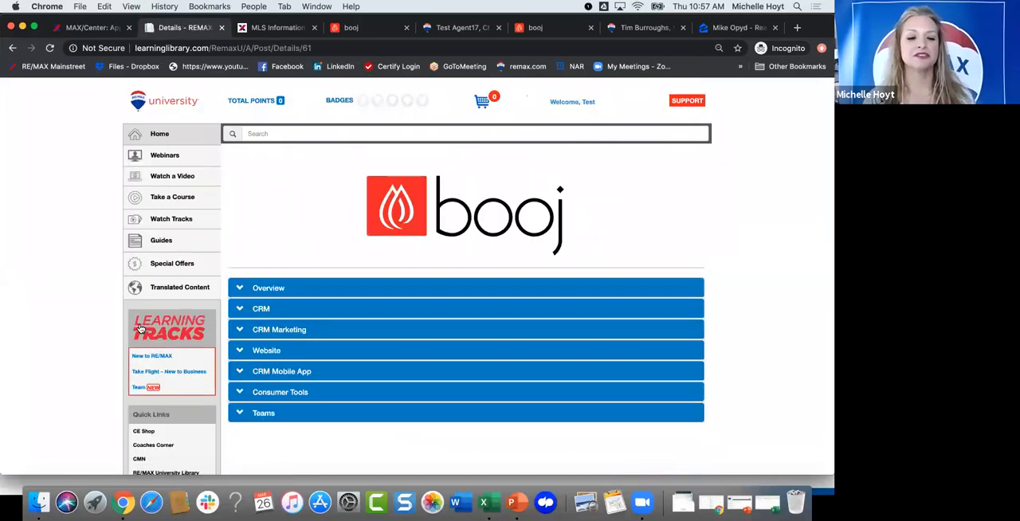
Step: Expand the Overview and CRM sections of the booj training page and look through their training videos
scroll(334, 256, "down", 1)
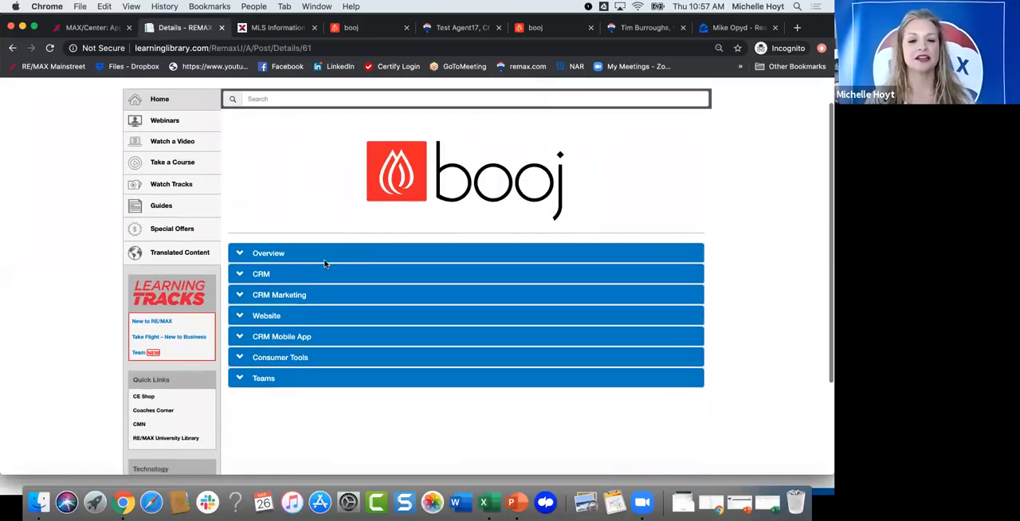
left_click(268, 254)
scroll(315, 316, "down", 3)
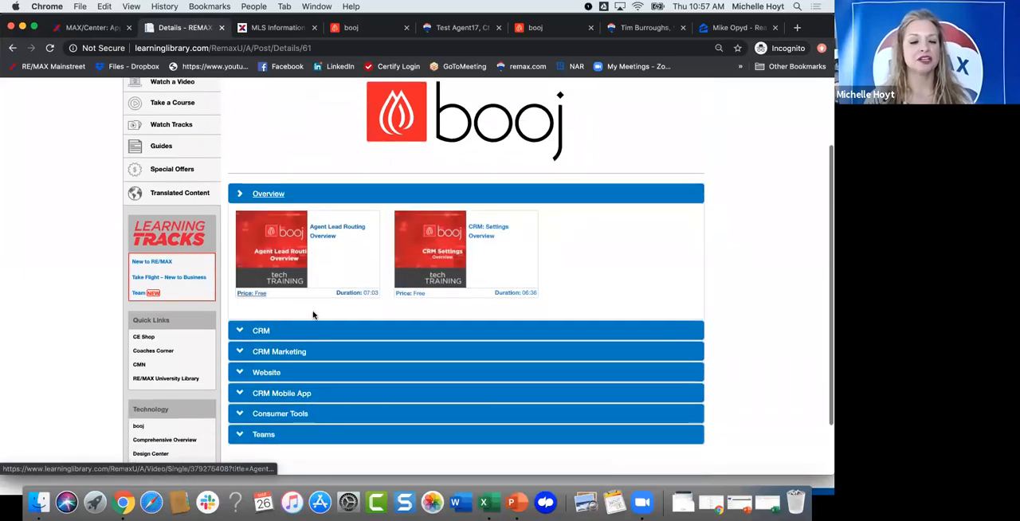
left_click(263, 284)
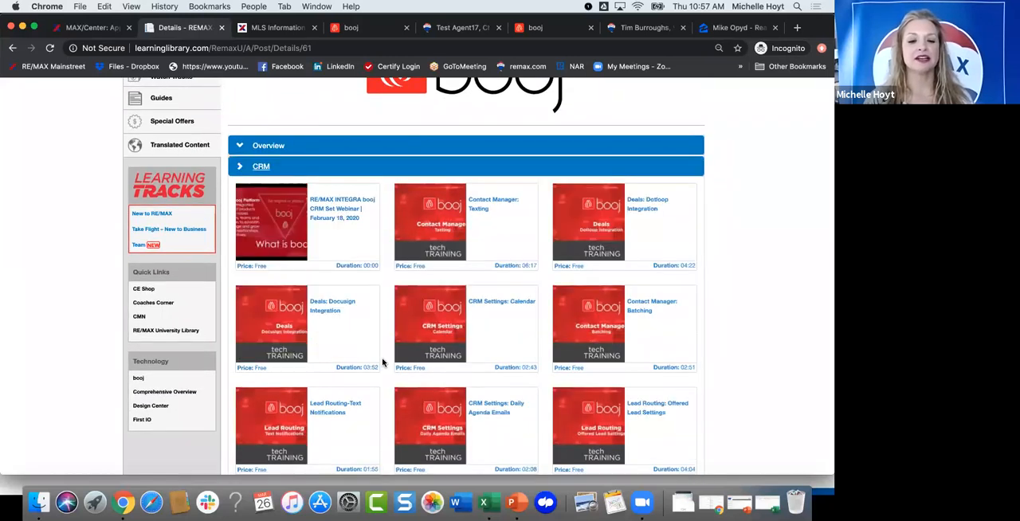
scroll(383, 358, "down", 1)
scroll(383, 359, "down", 2)
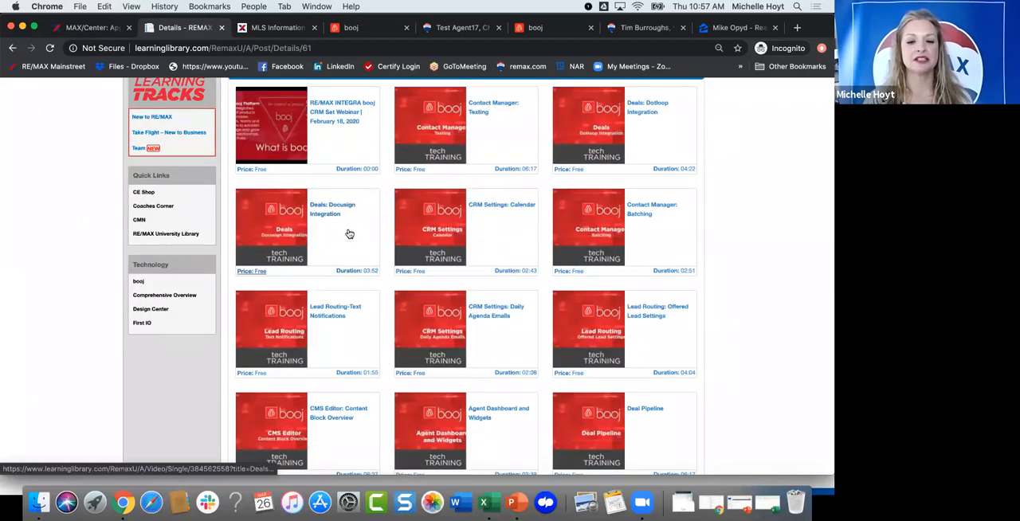
scroll(398, 372, "down", 15)
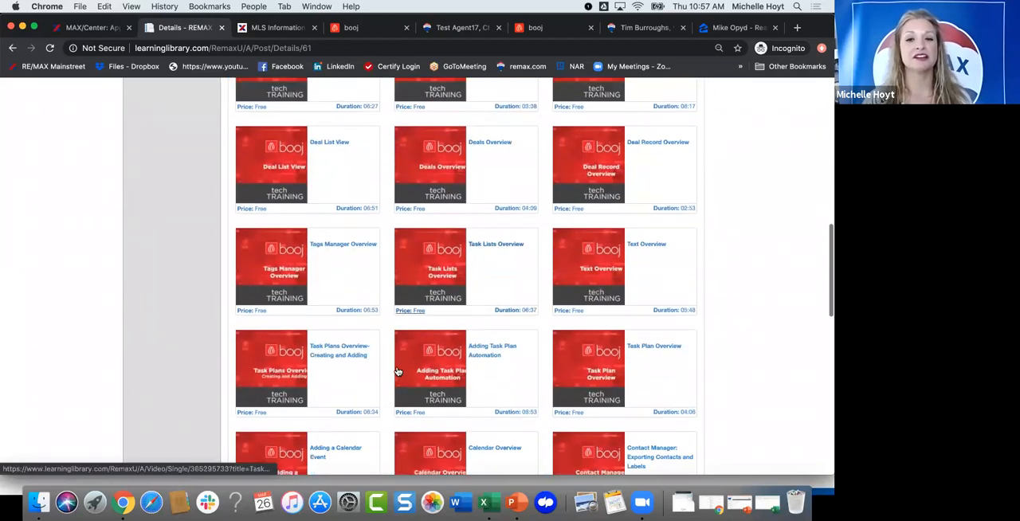
scroll(398, 373, "down", 10)
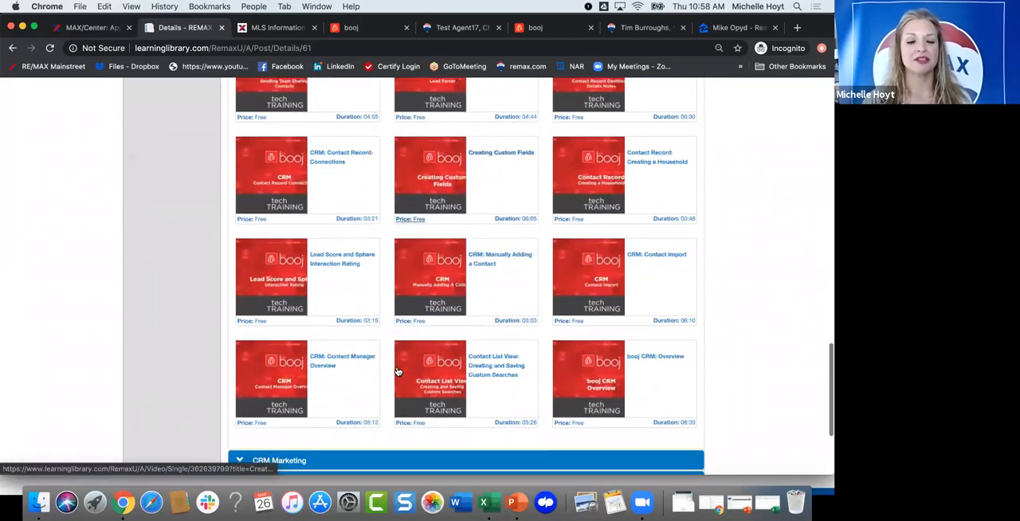
Step: Browse the training videos in the CRM Marketing and Website sections, and expand the CRM Mobile App section
left_click(288, 307)
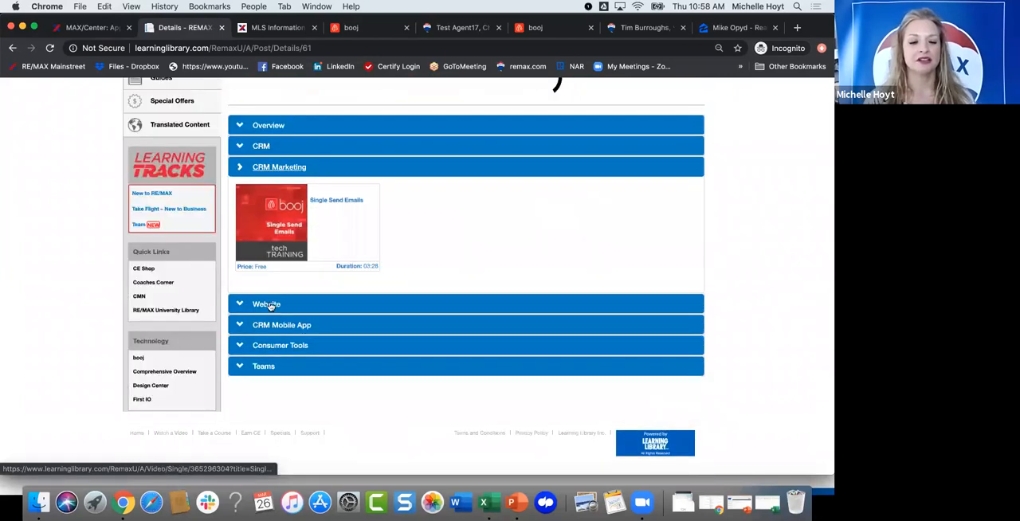
left_click(270, 307)
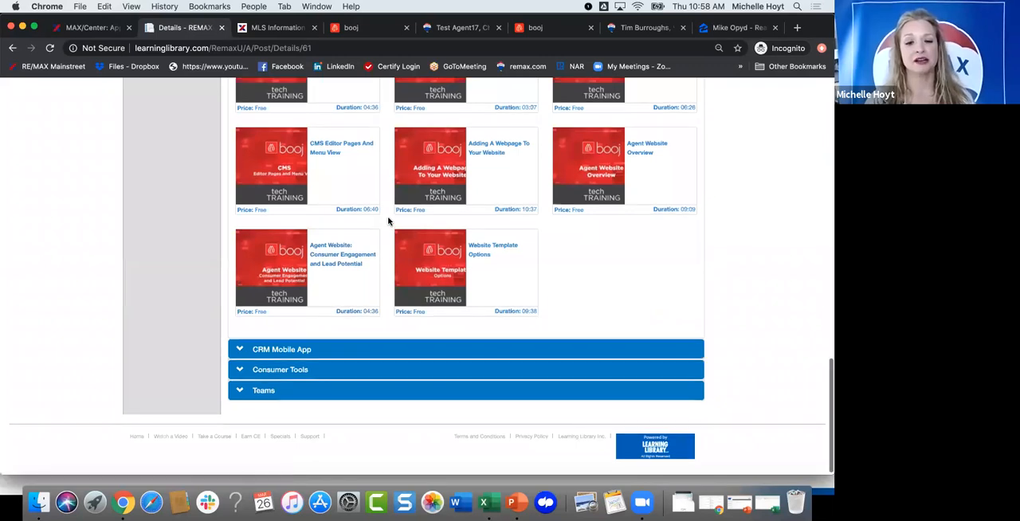
scroll(388, 221, "up", 5)
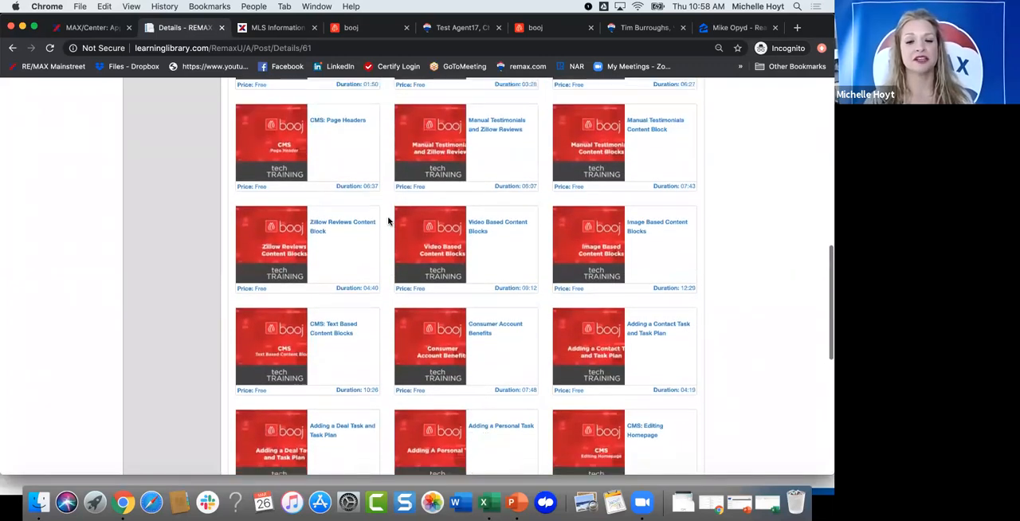
scroll(388, 221, "up", 10)
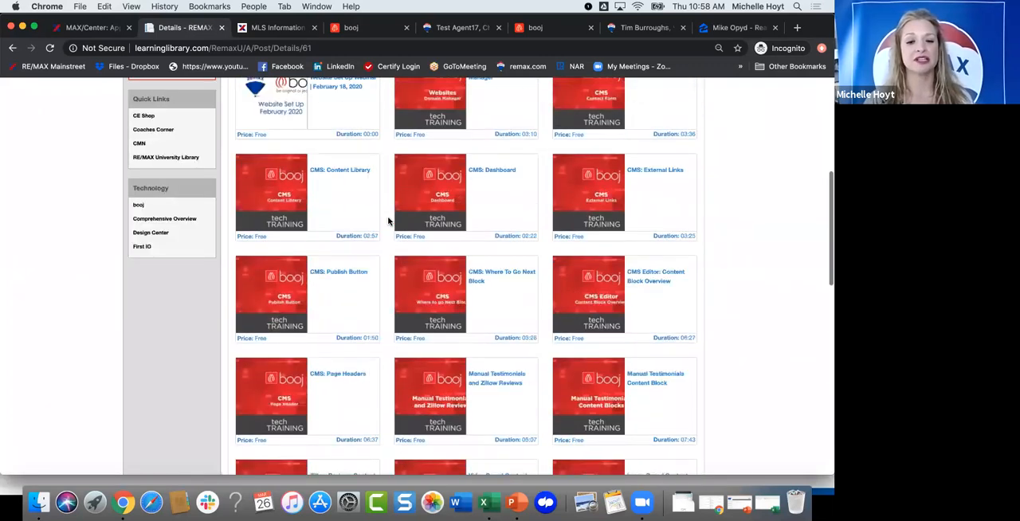
scroll(388, 221, "down", 5)
scroll(388, 220, "down", 10)
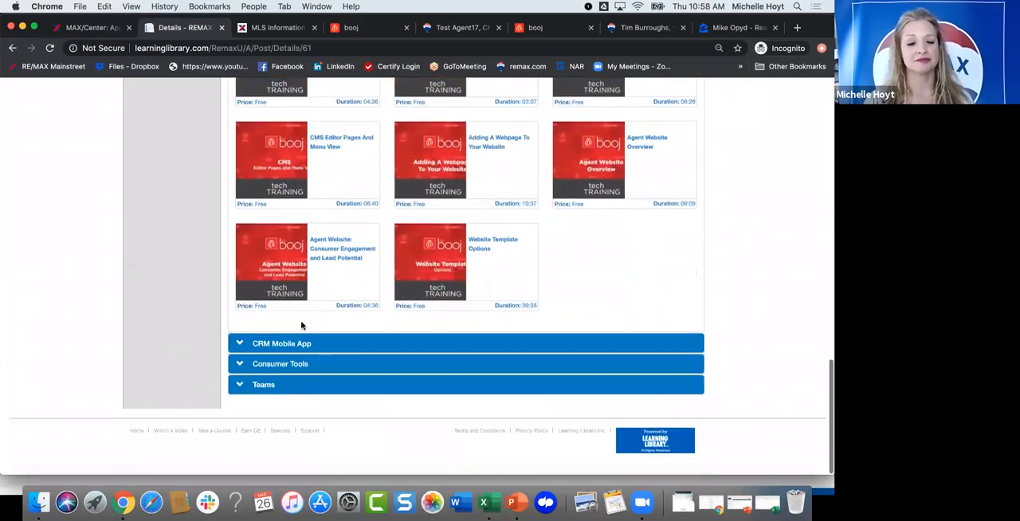
left_click(280, 344)
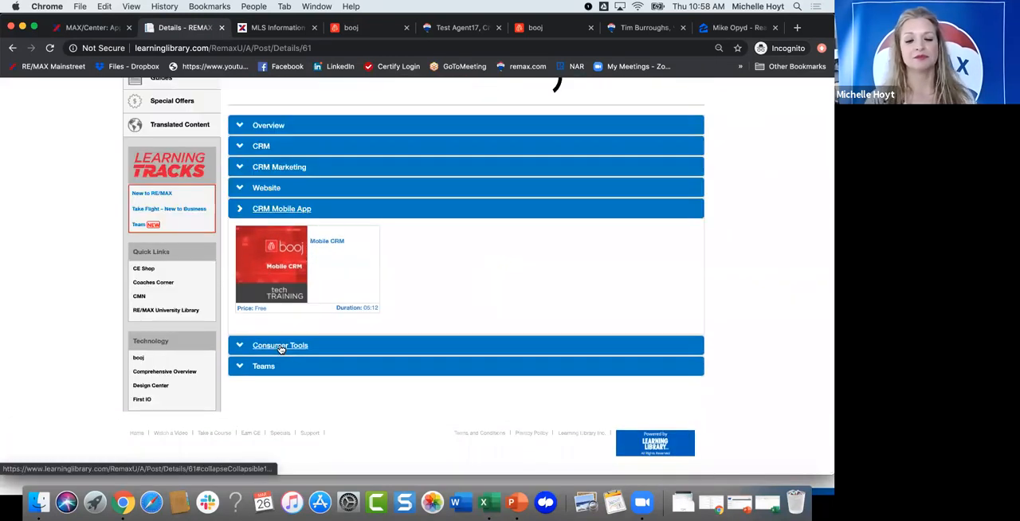